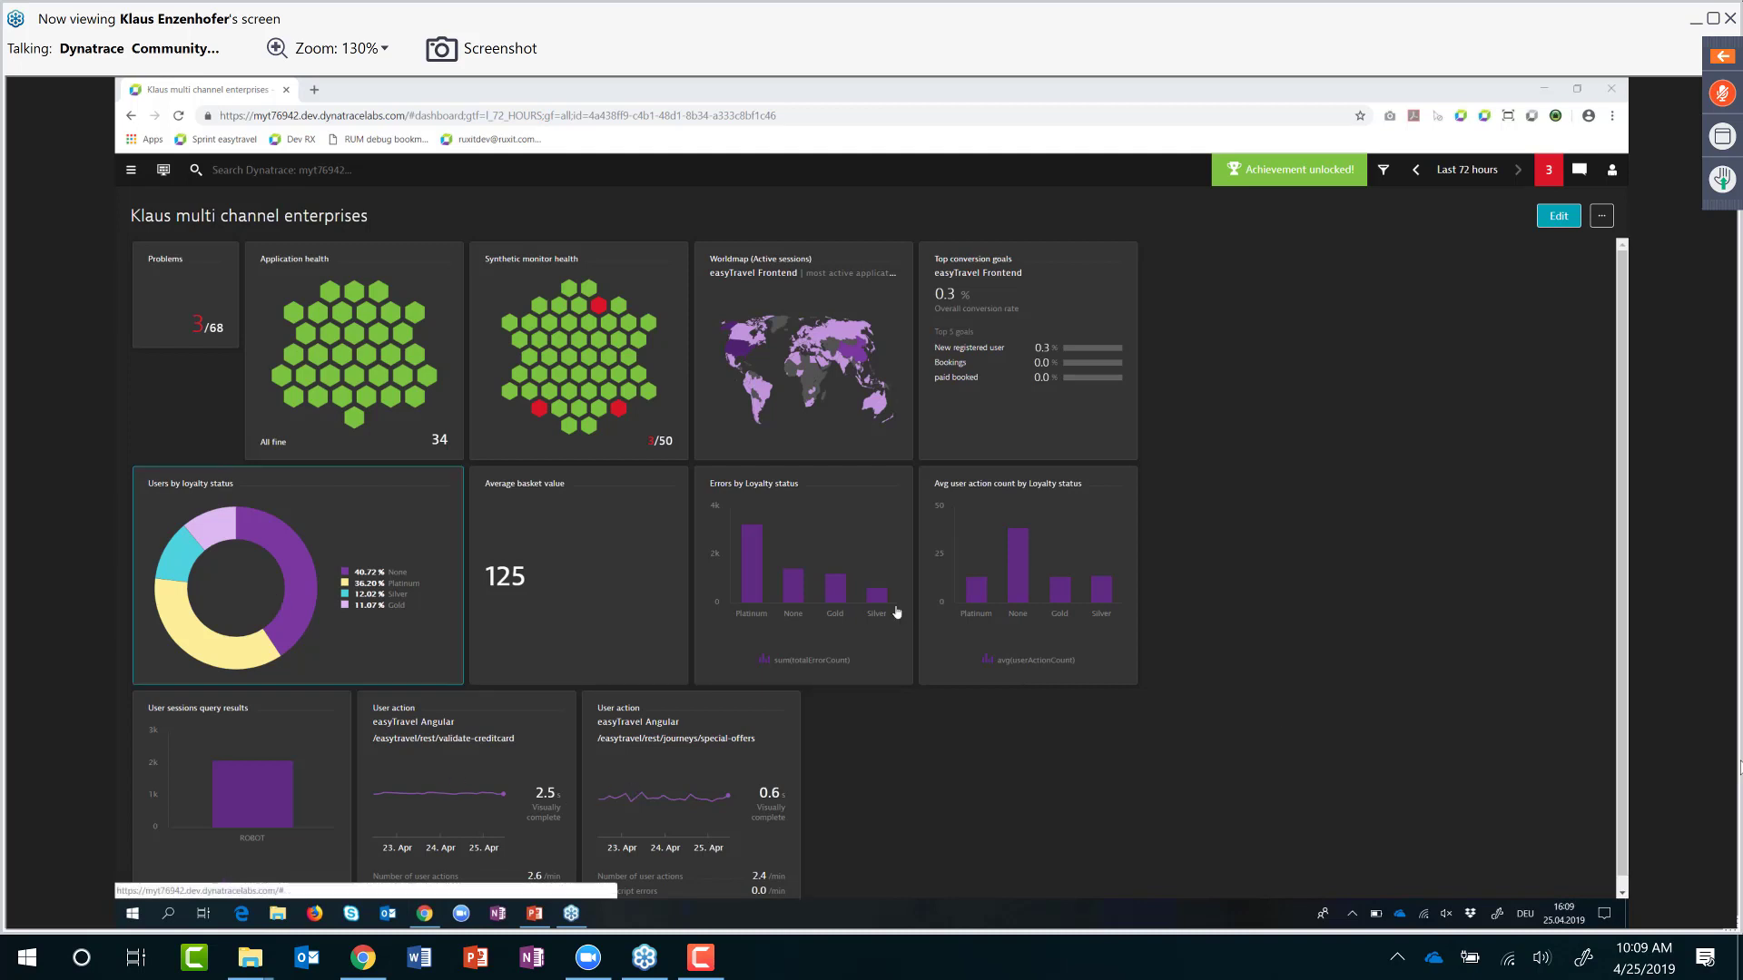
Step: Open the session and user action properties in the application settings of easyTravel Frontend
click(444, 386)
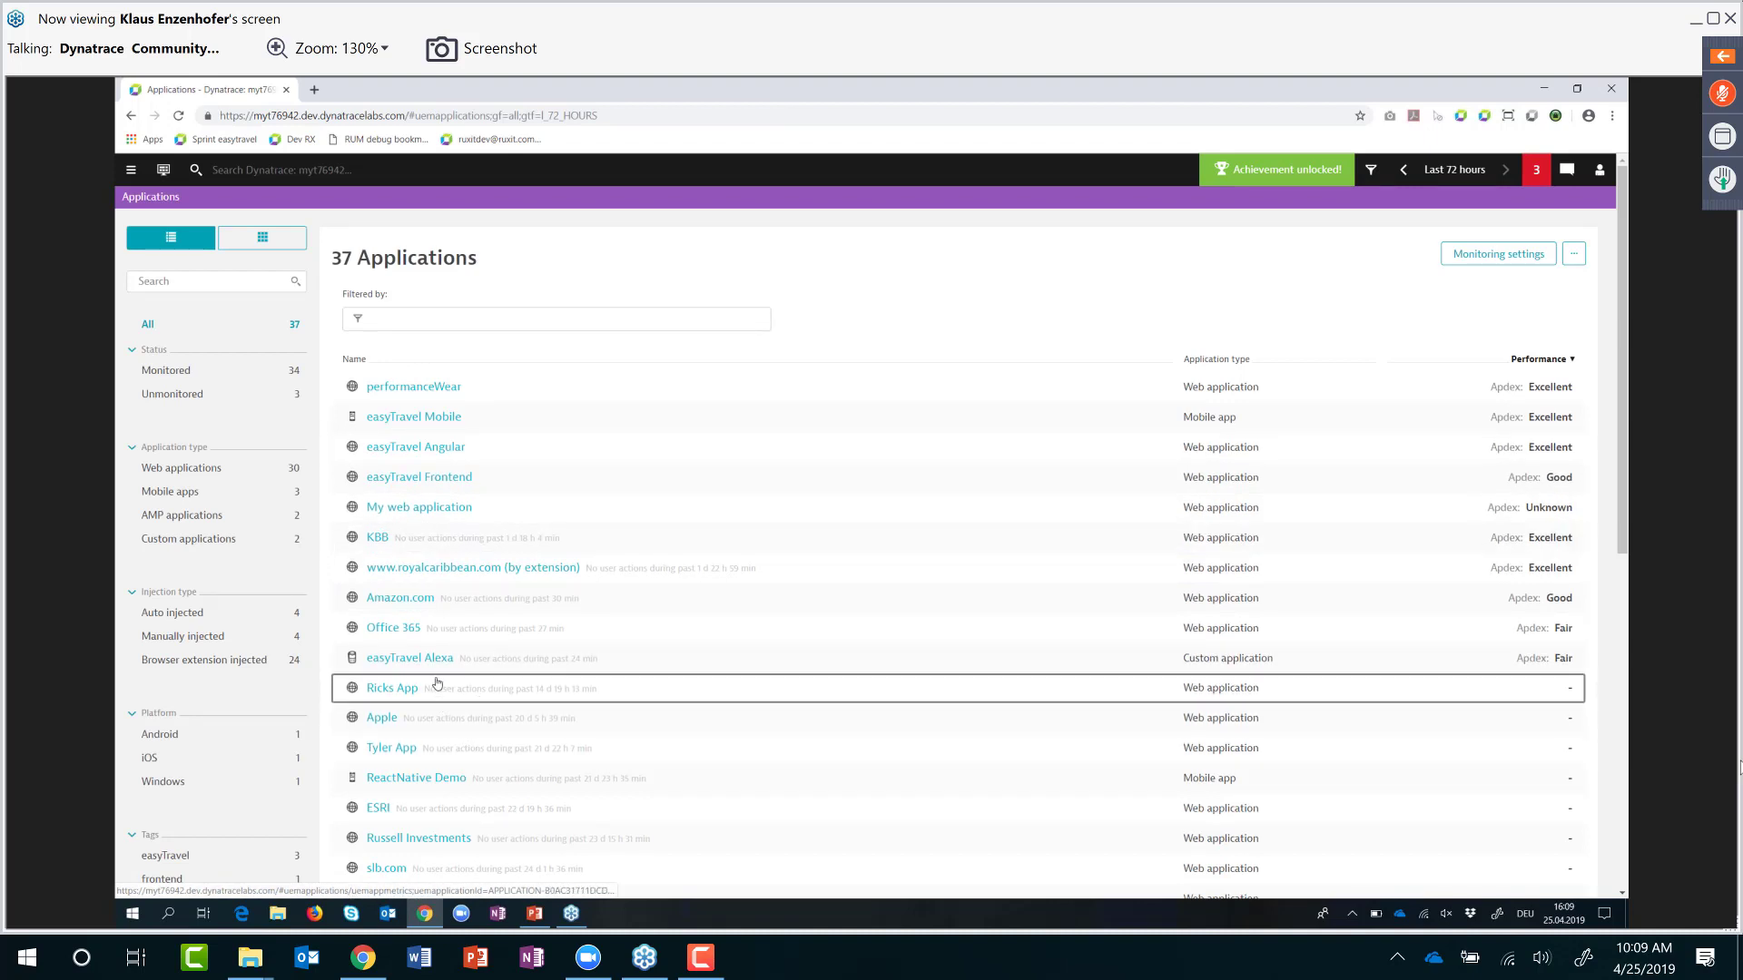
click(427, 476)
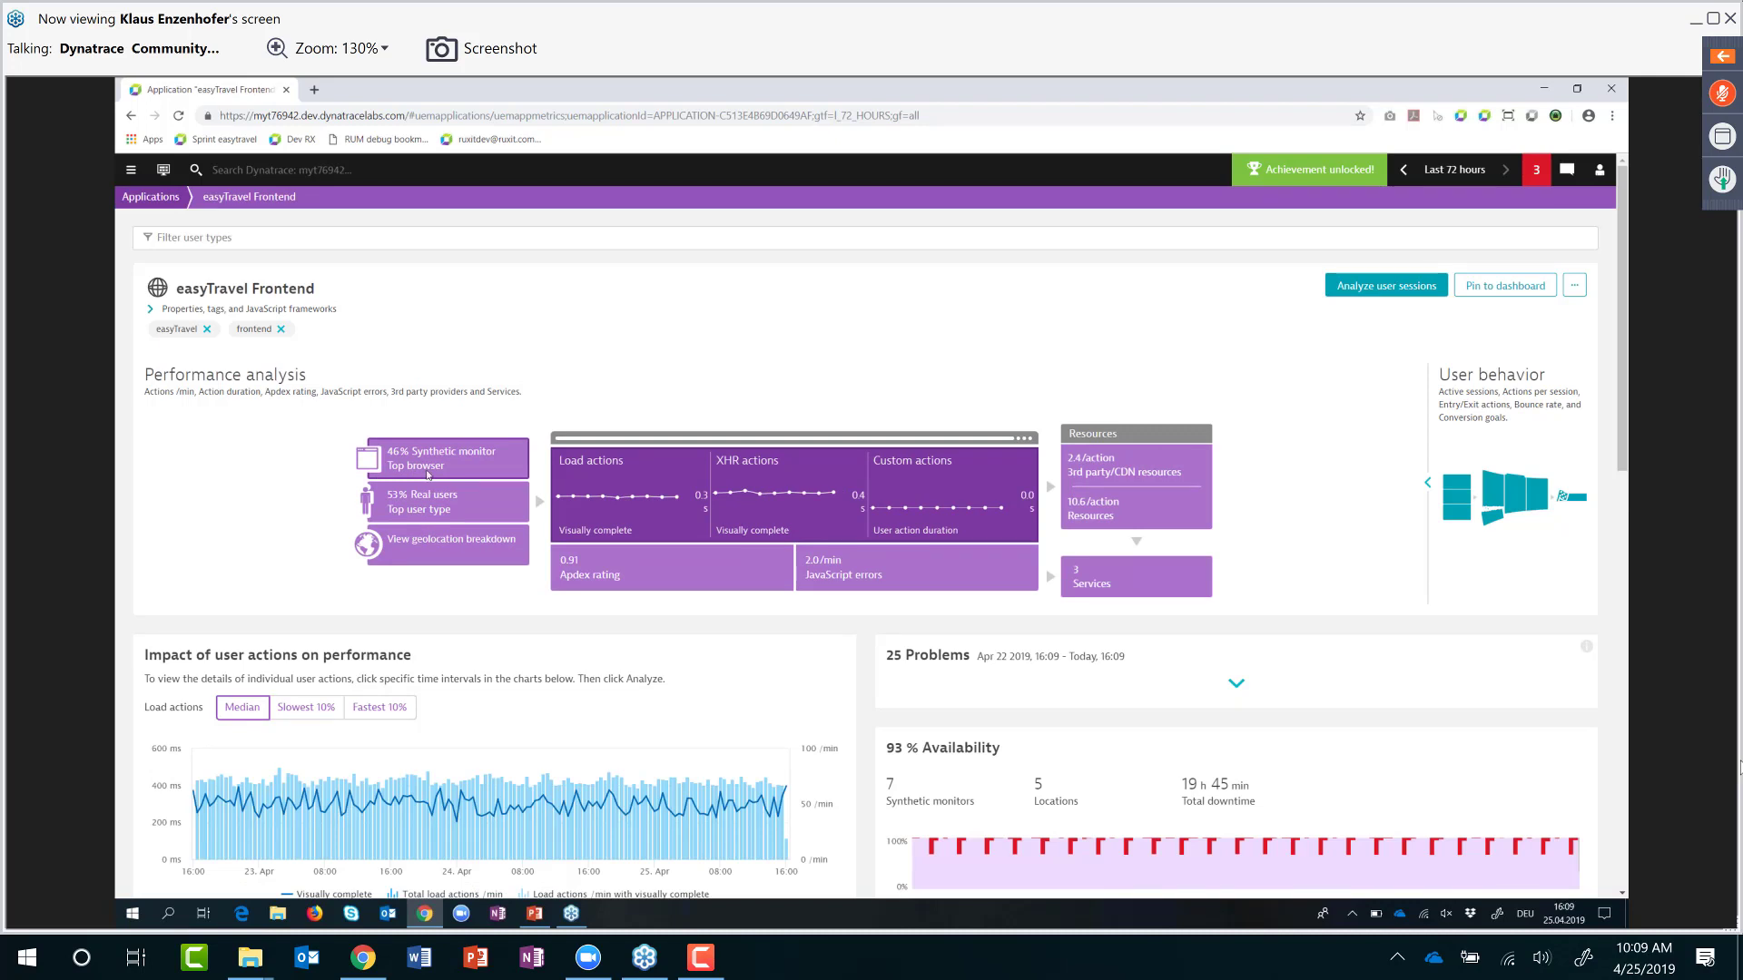
click(1579, 289)
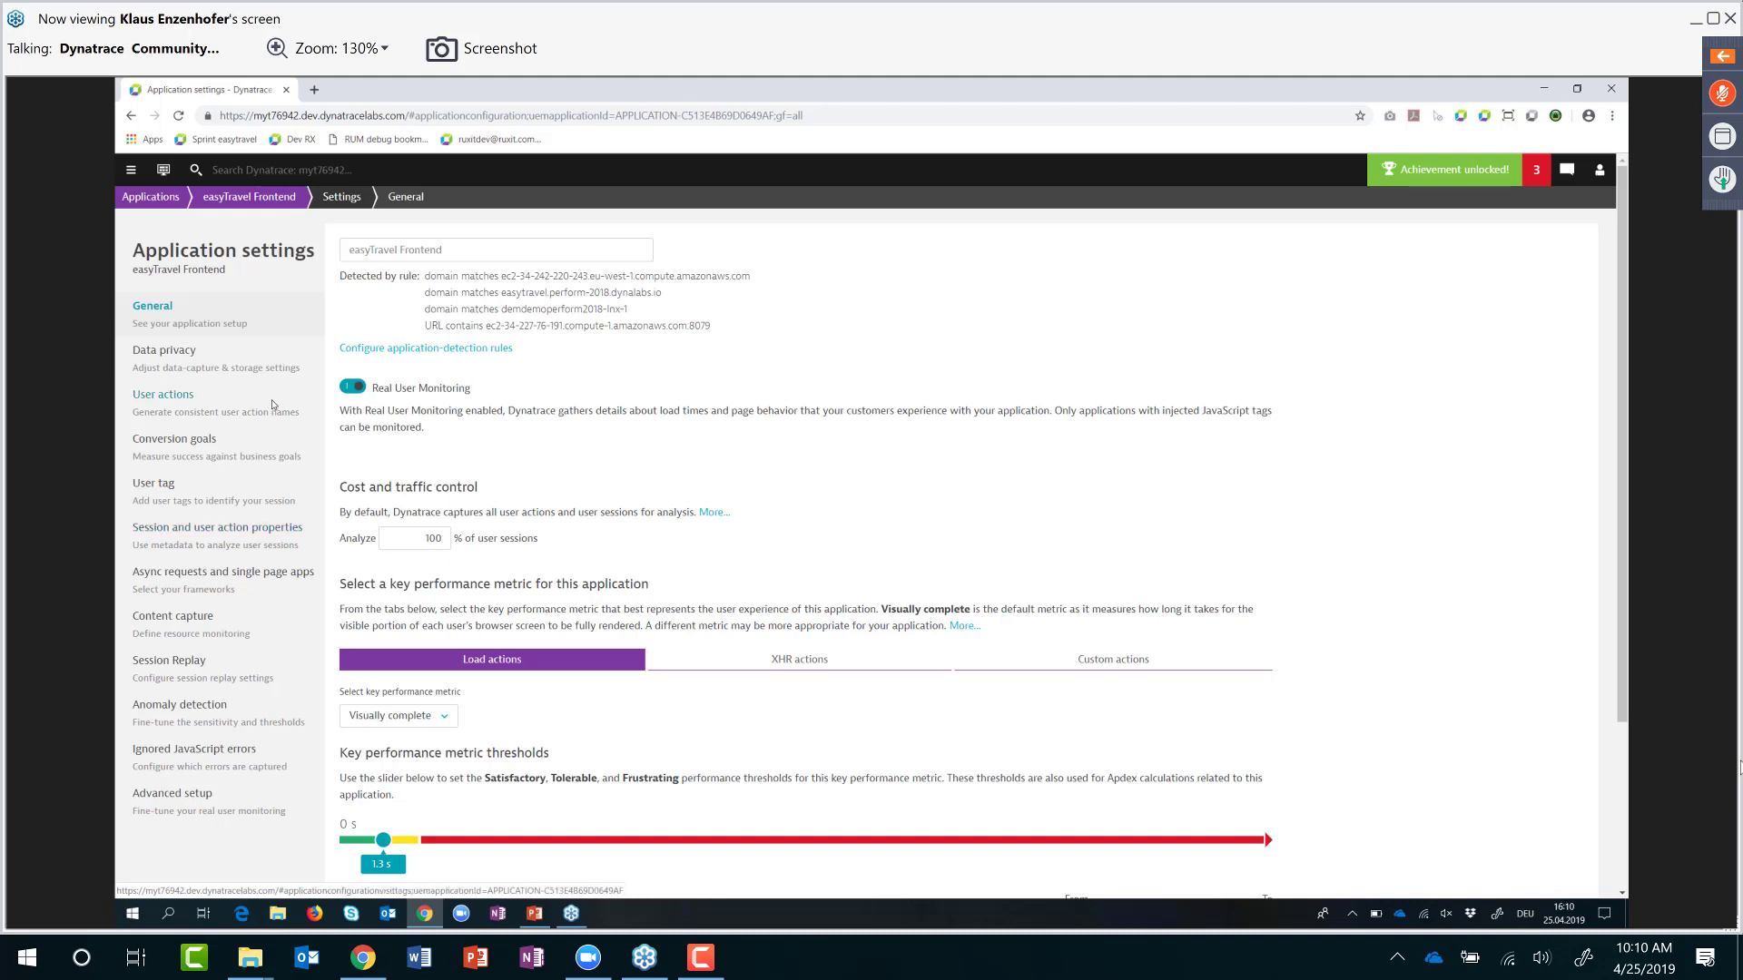
click(191, 534)
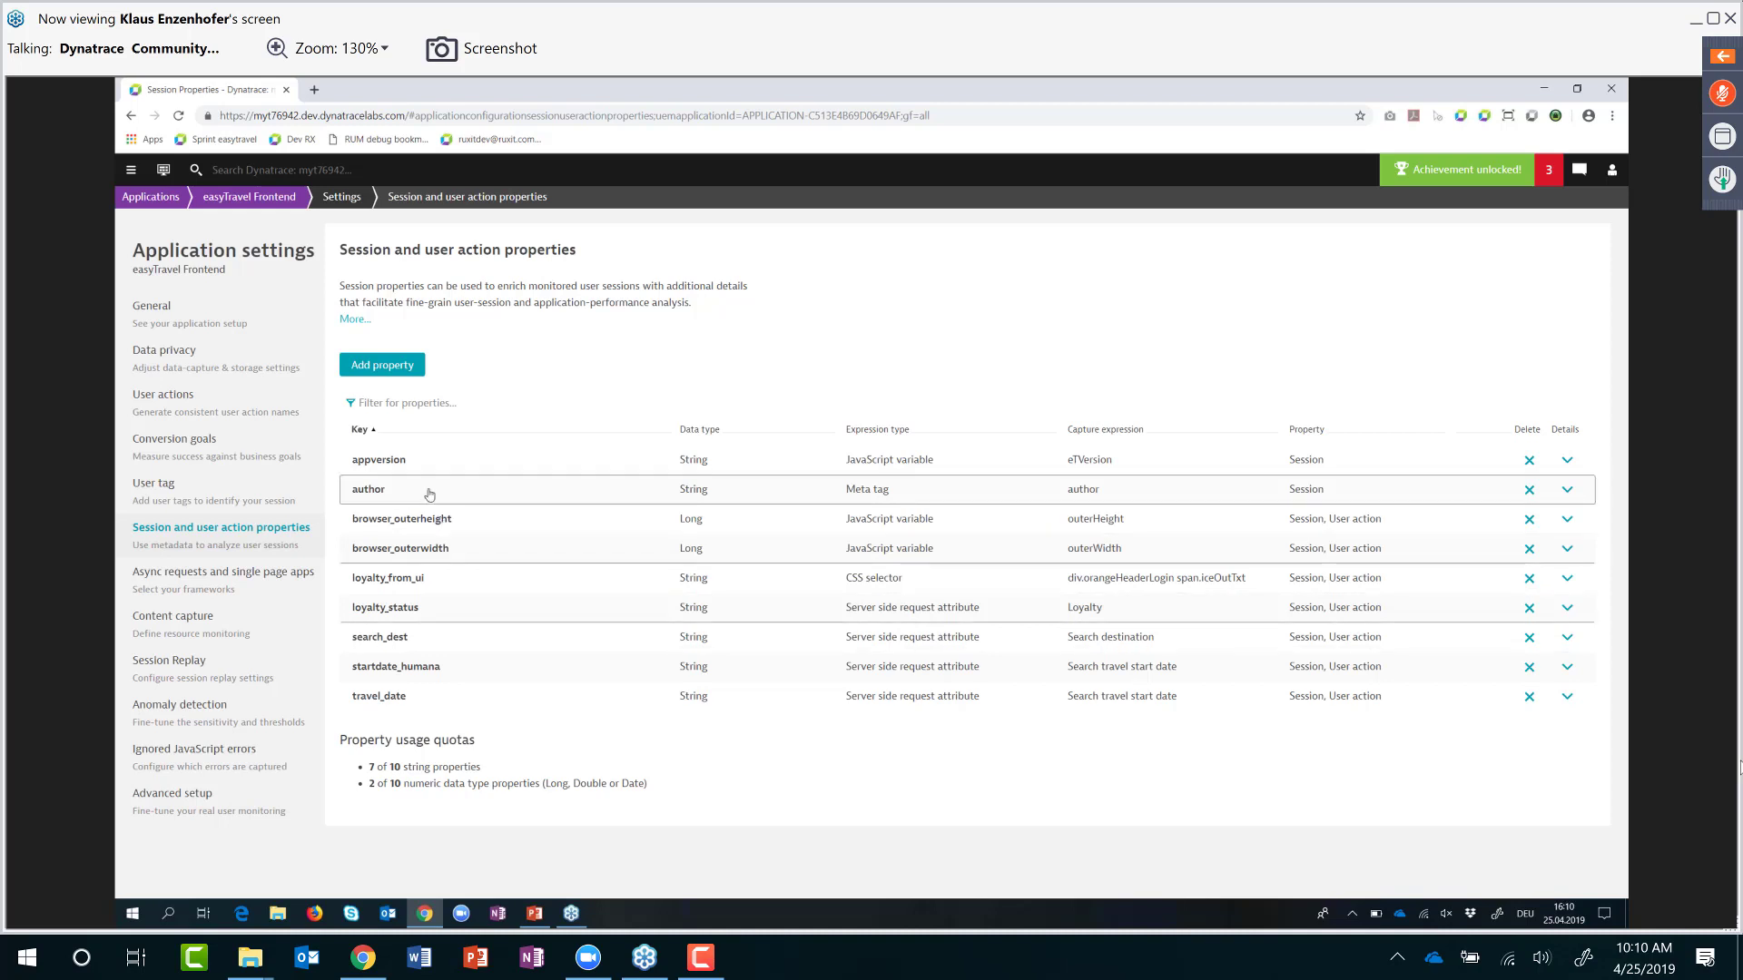
Step: Start adding a new property and set its expression type to JavaScript API
click(388, 375)
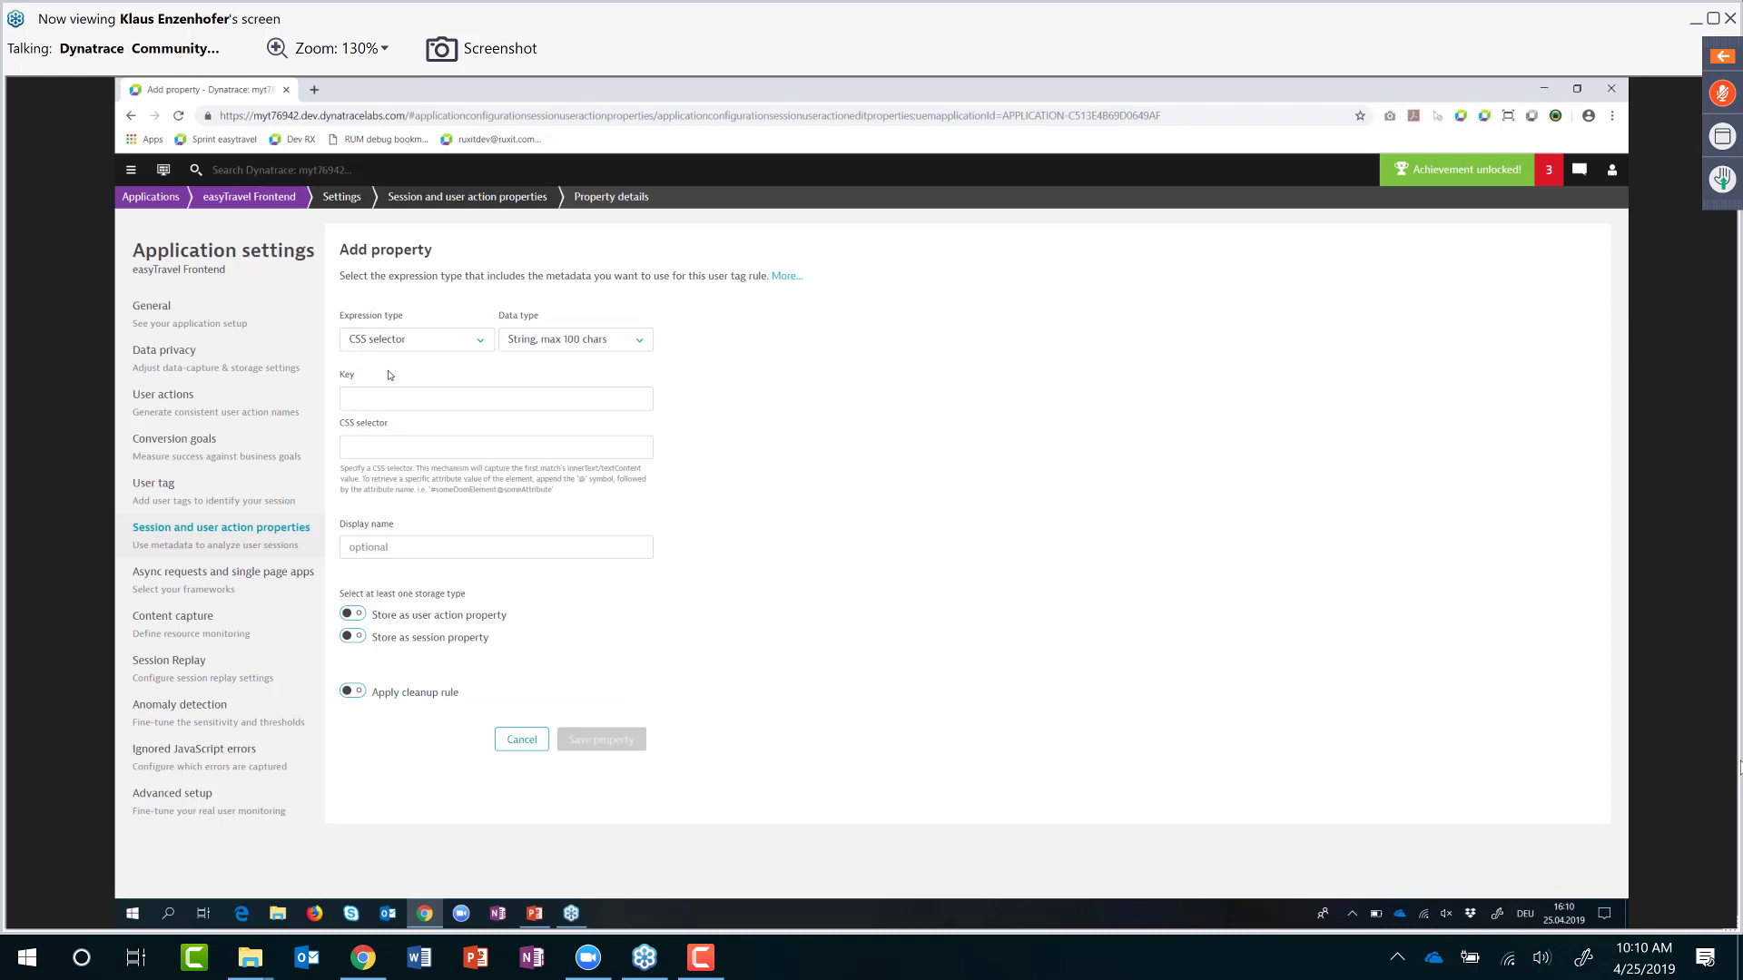
click(481, 339)
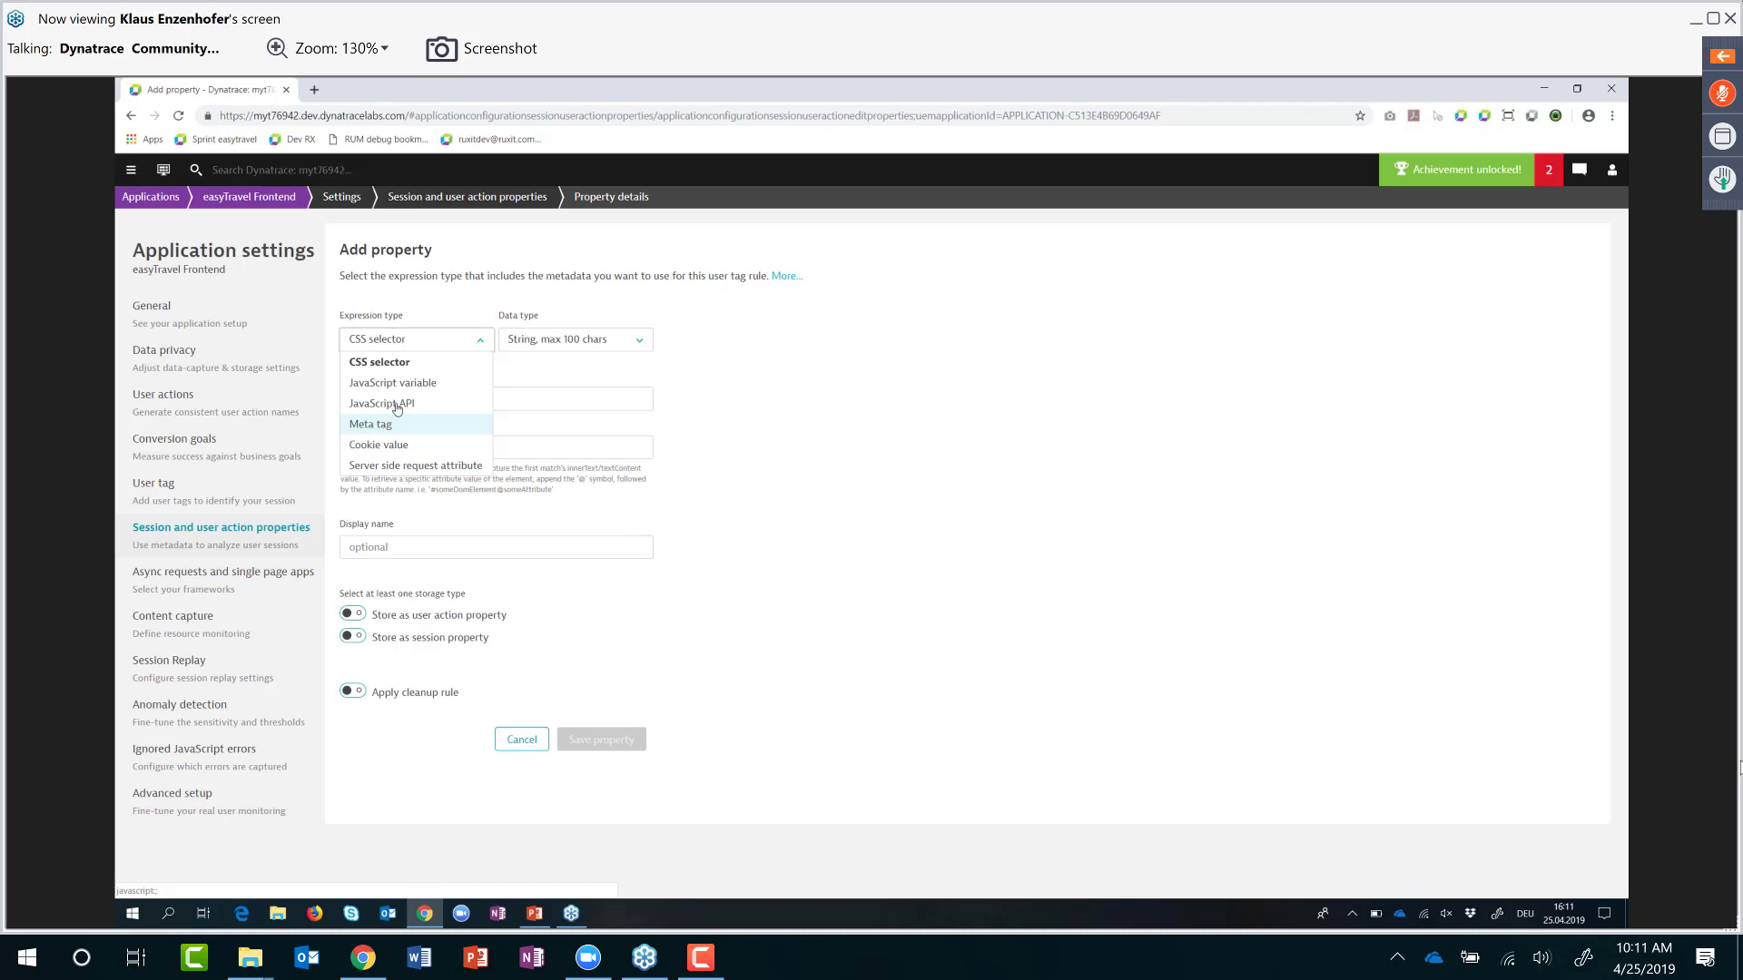
click(397, 403)
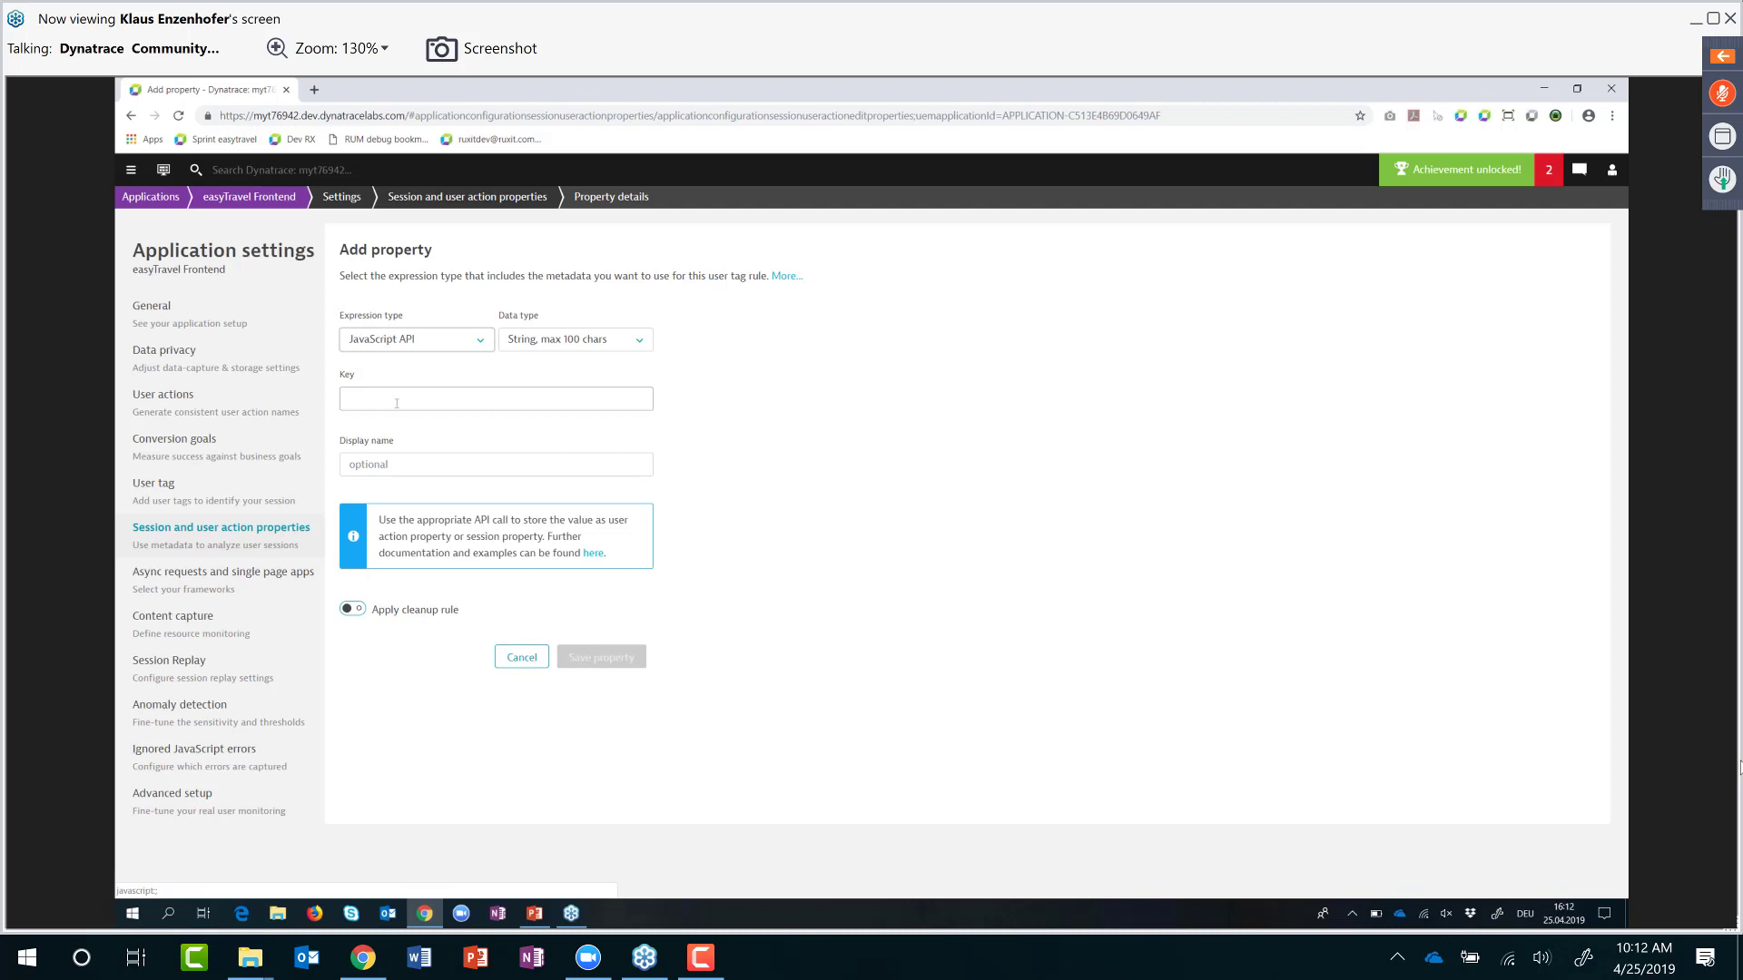
click(428, 454)
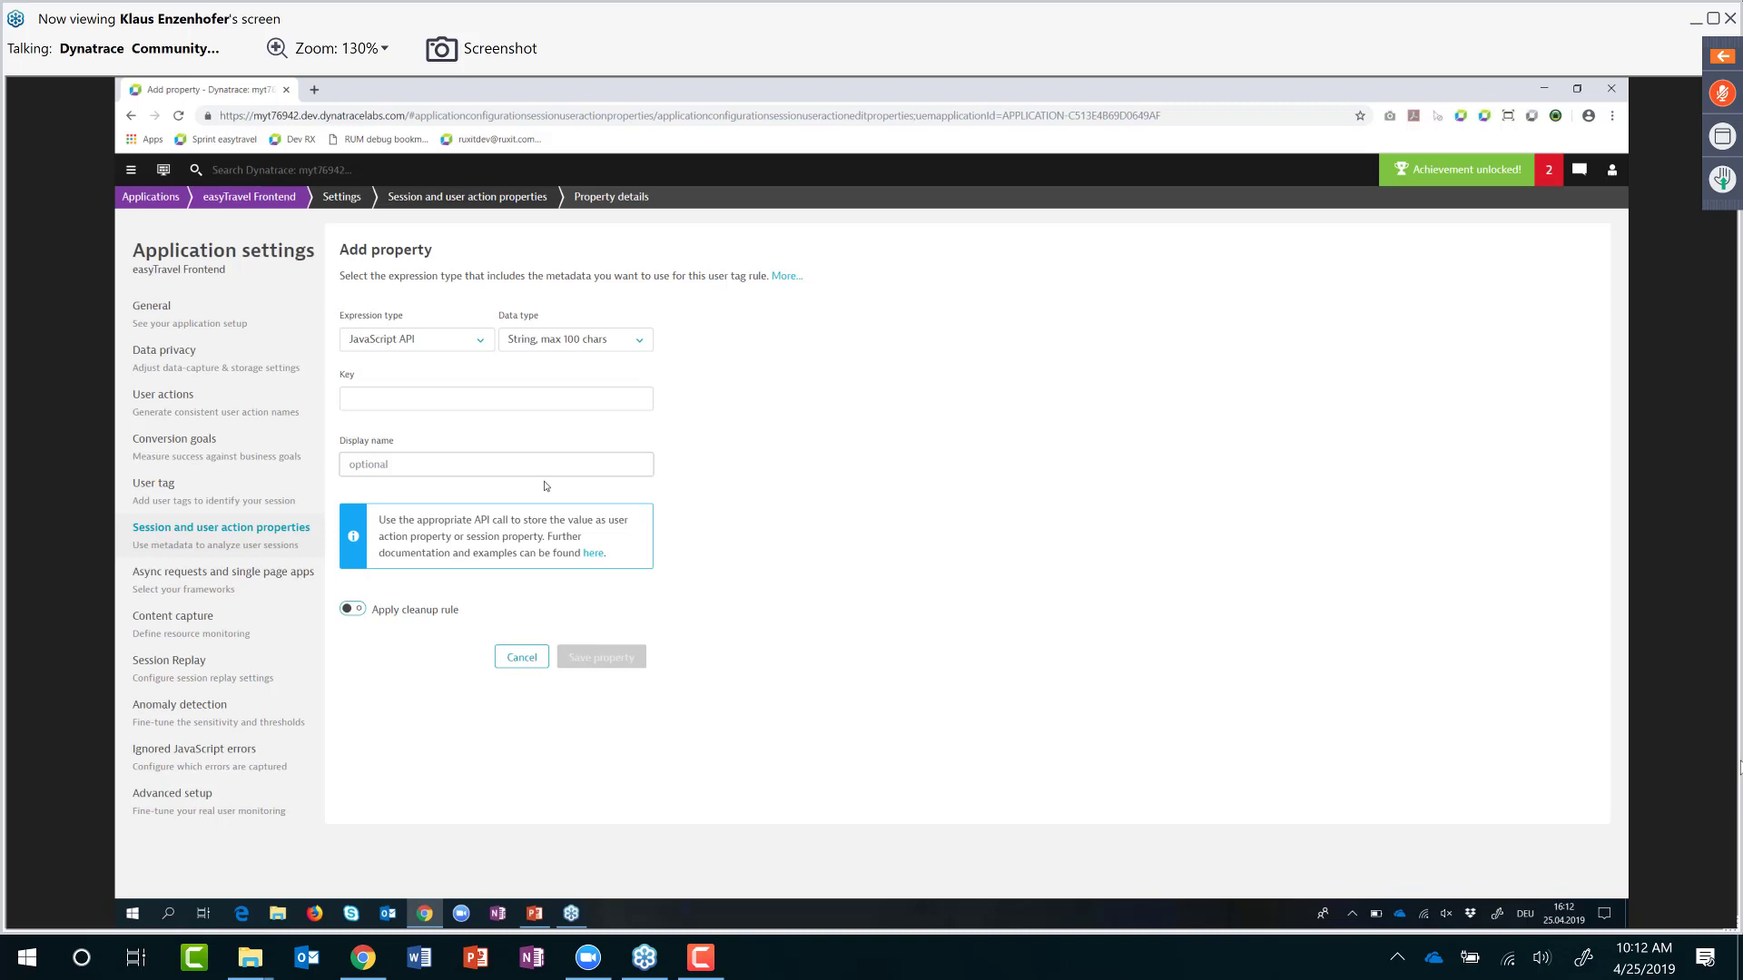
Step: Enable the cleanup rule for the new property and change its expression type to CSS selector
click(352, 609)
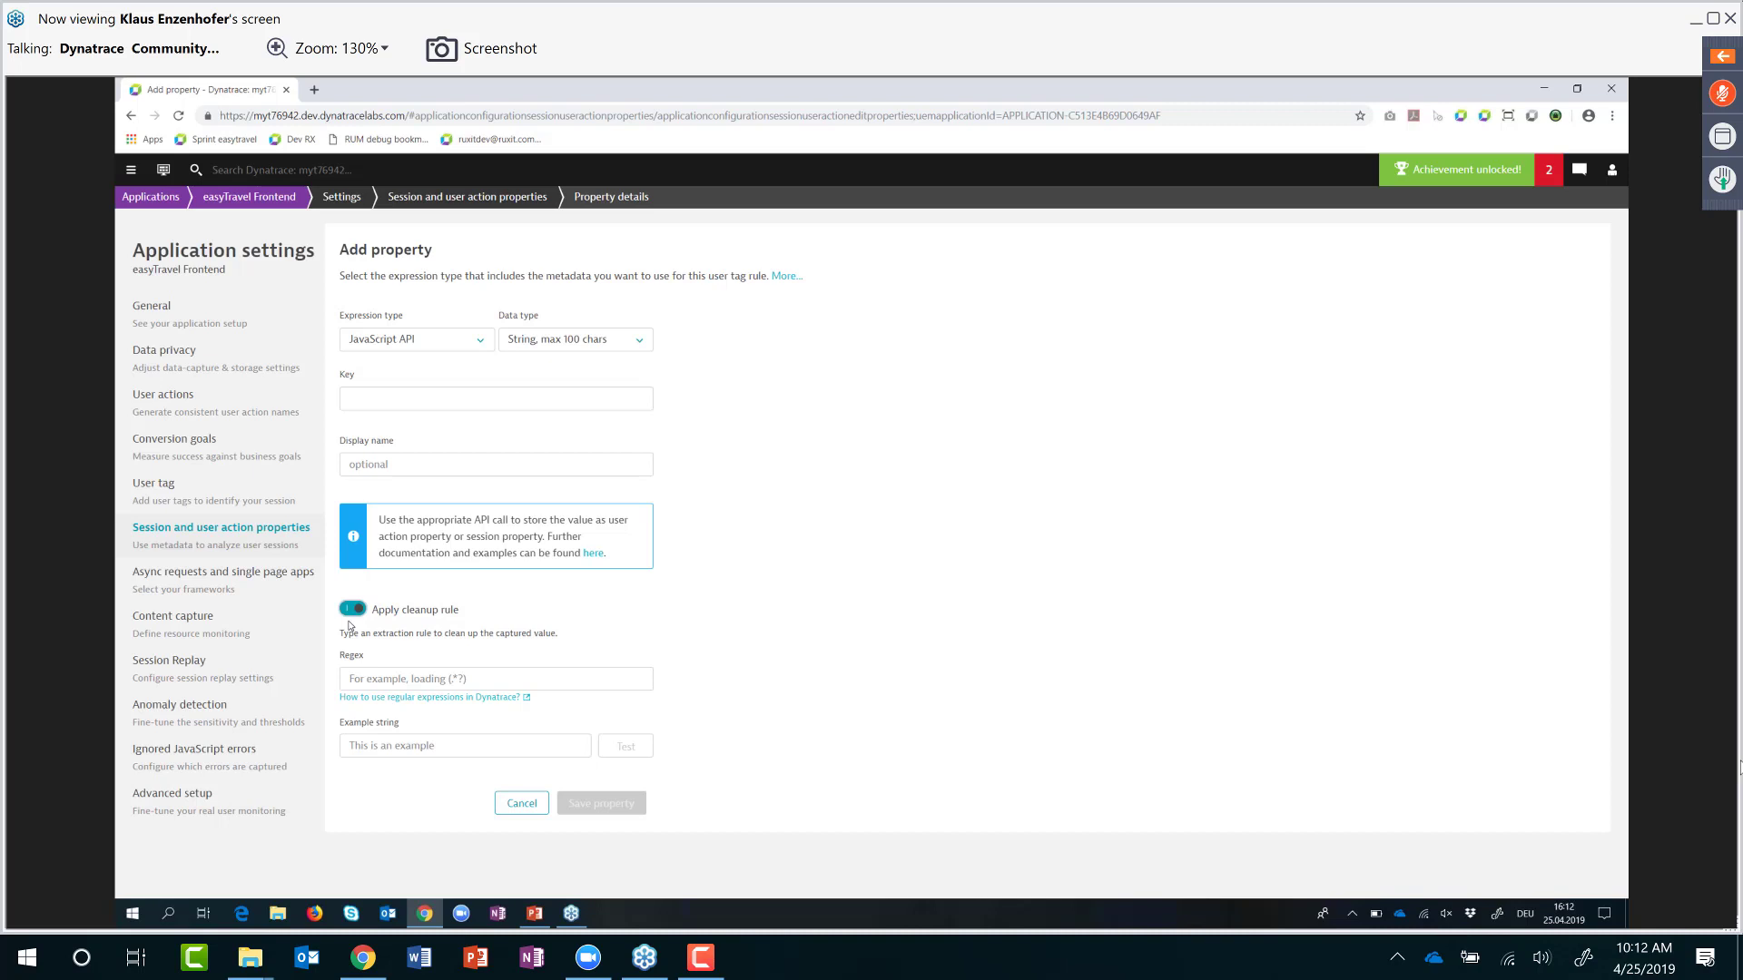
click(480, 350)
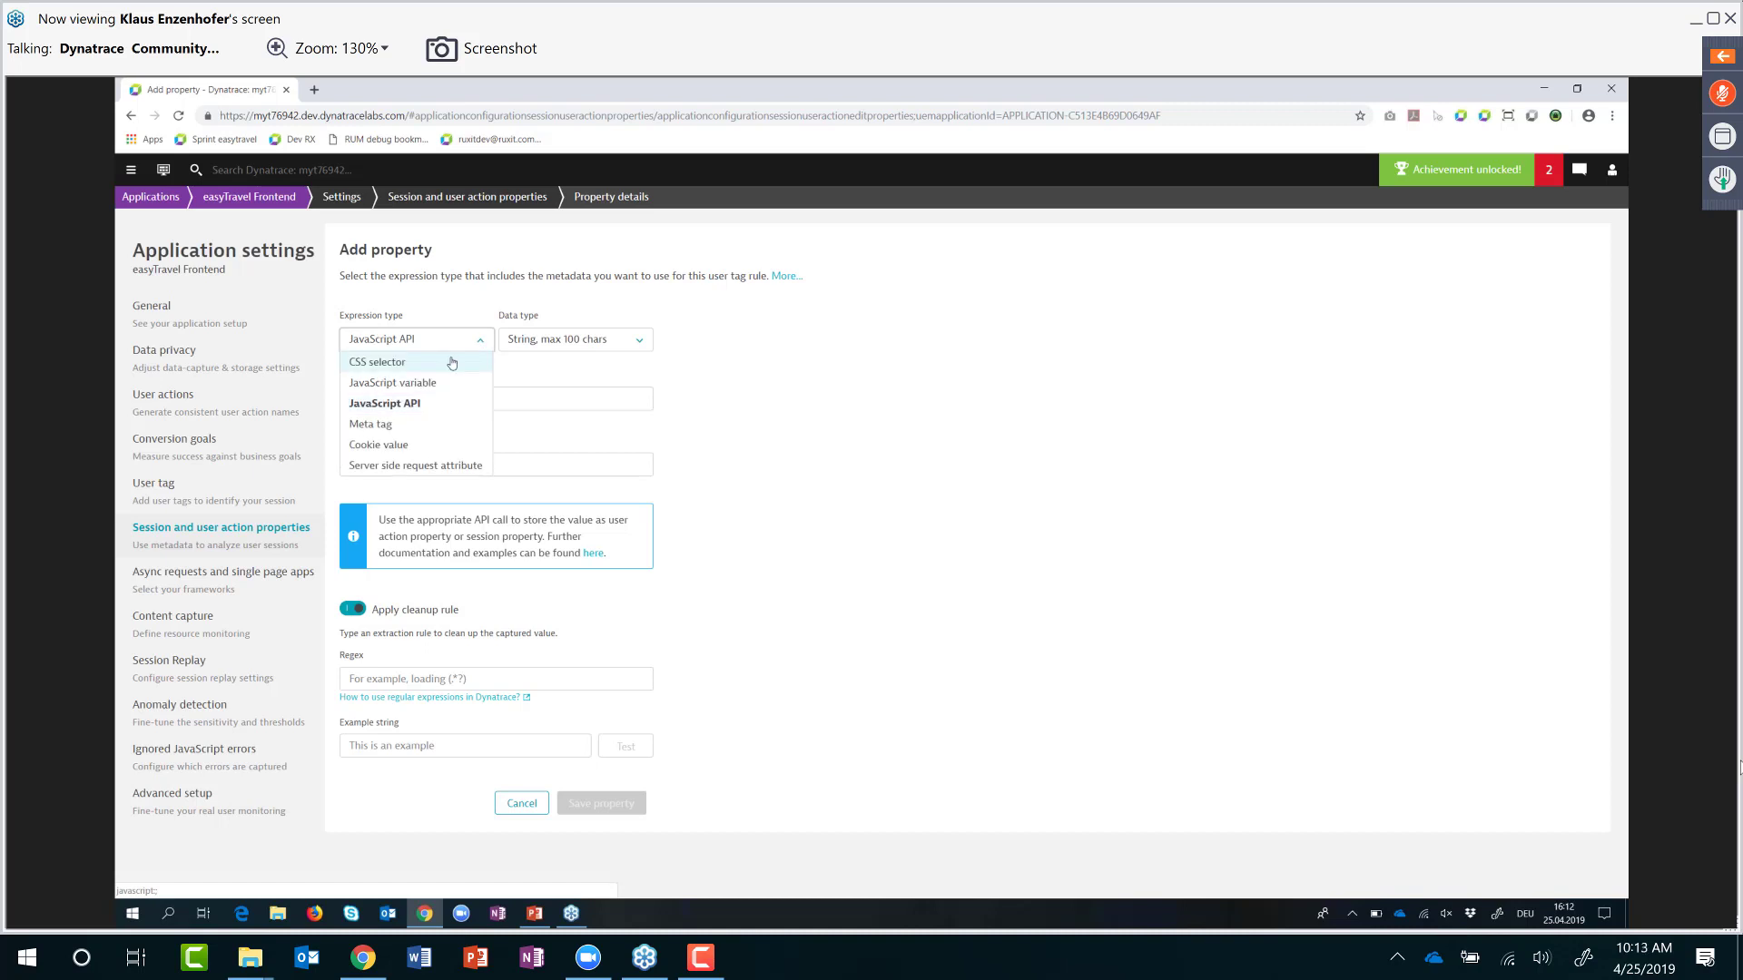
click(453, 363)
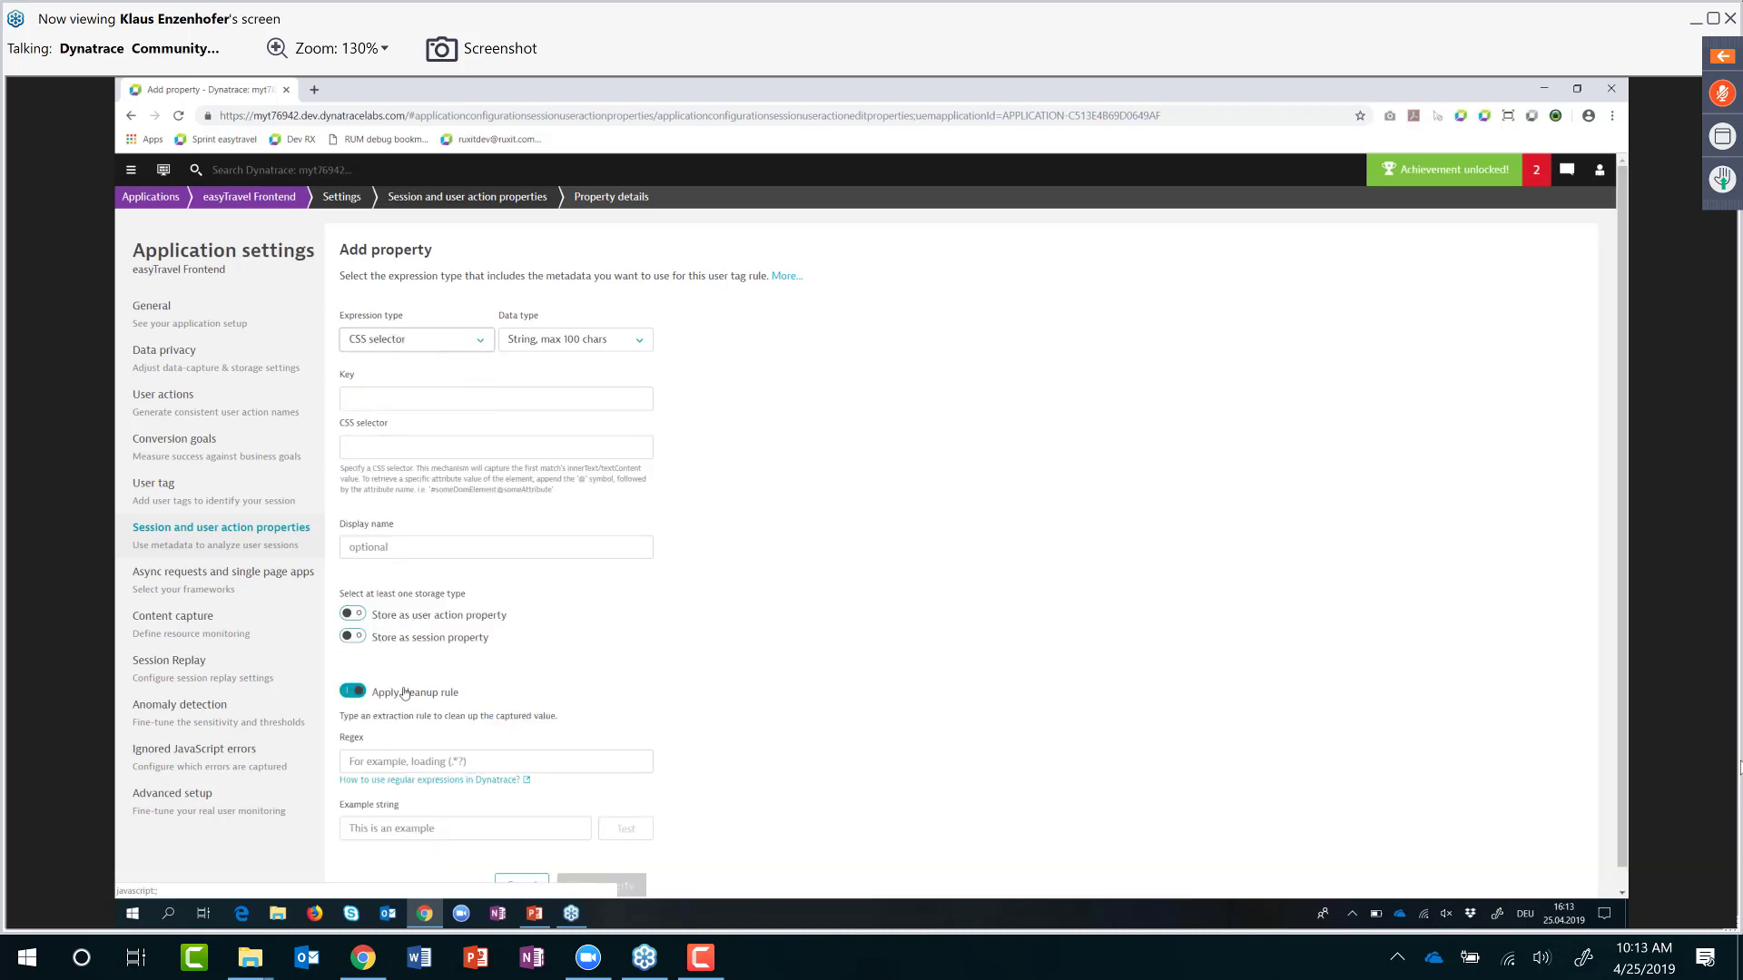
Step: Enter perfclinic_prop as the new property's key and #username as its CSS selector
click(386, 404)
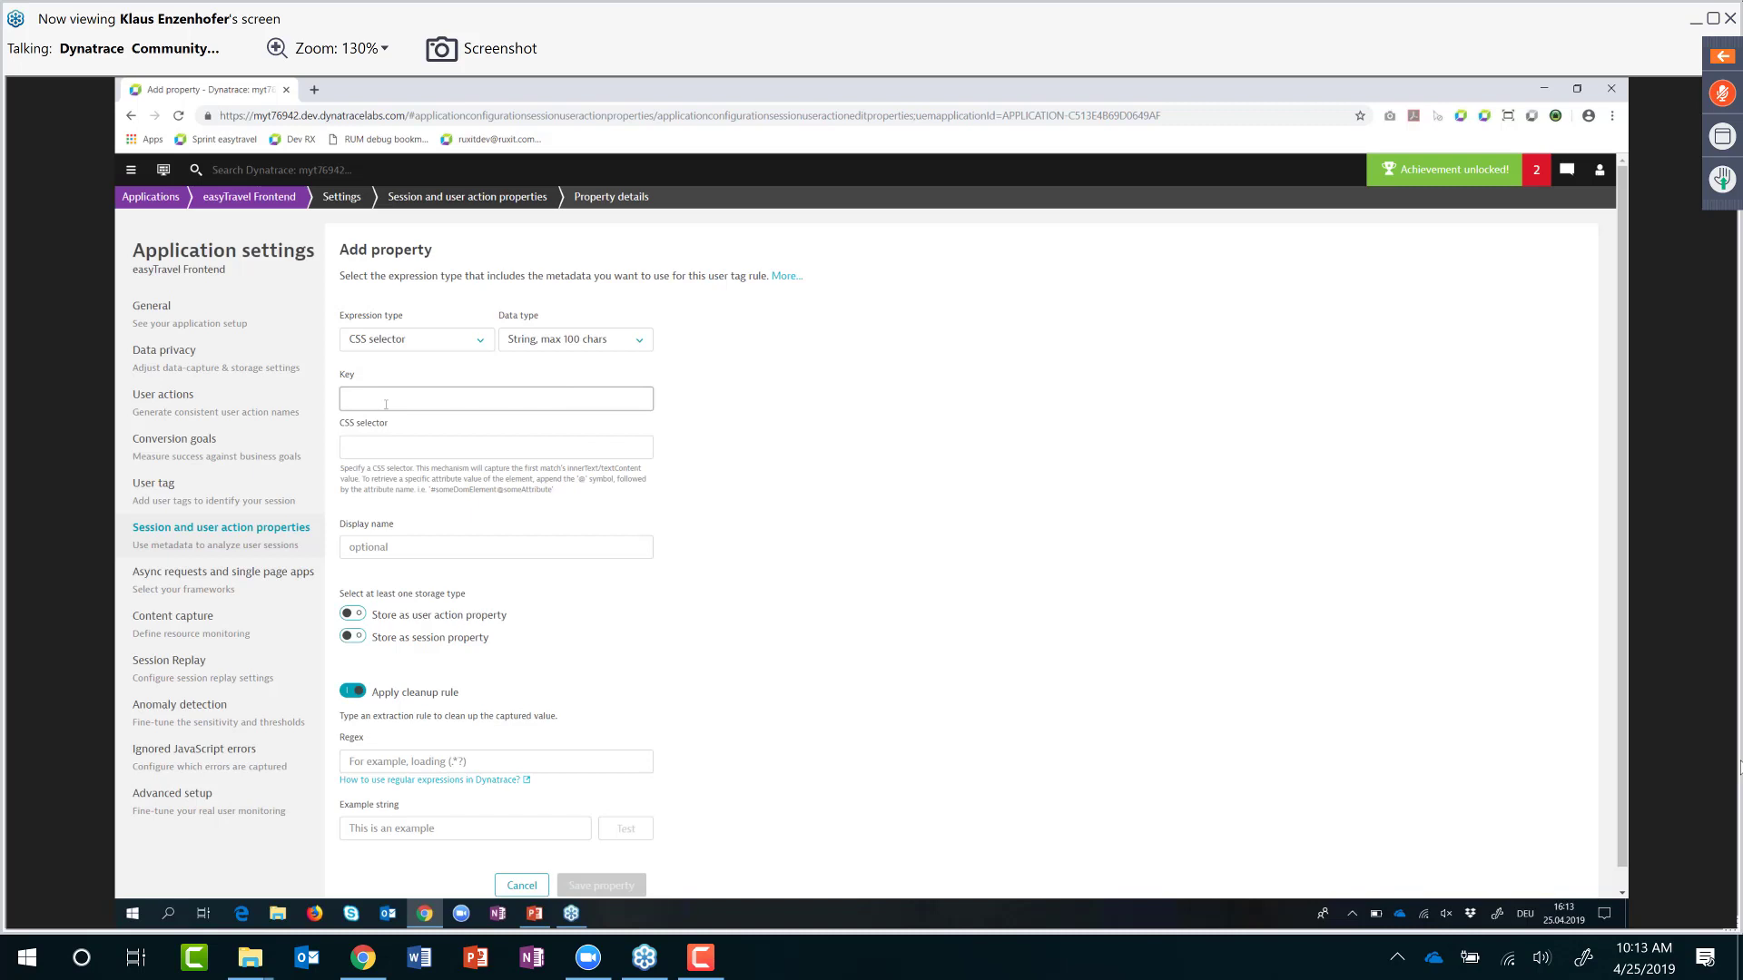
text(perfo)
text(linic_prop)
key(Tab)
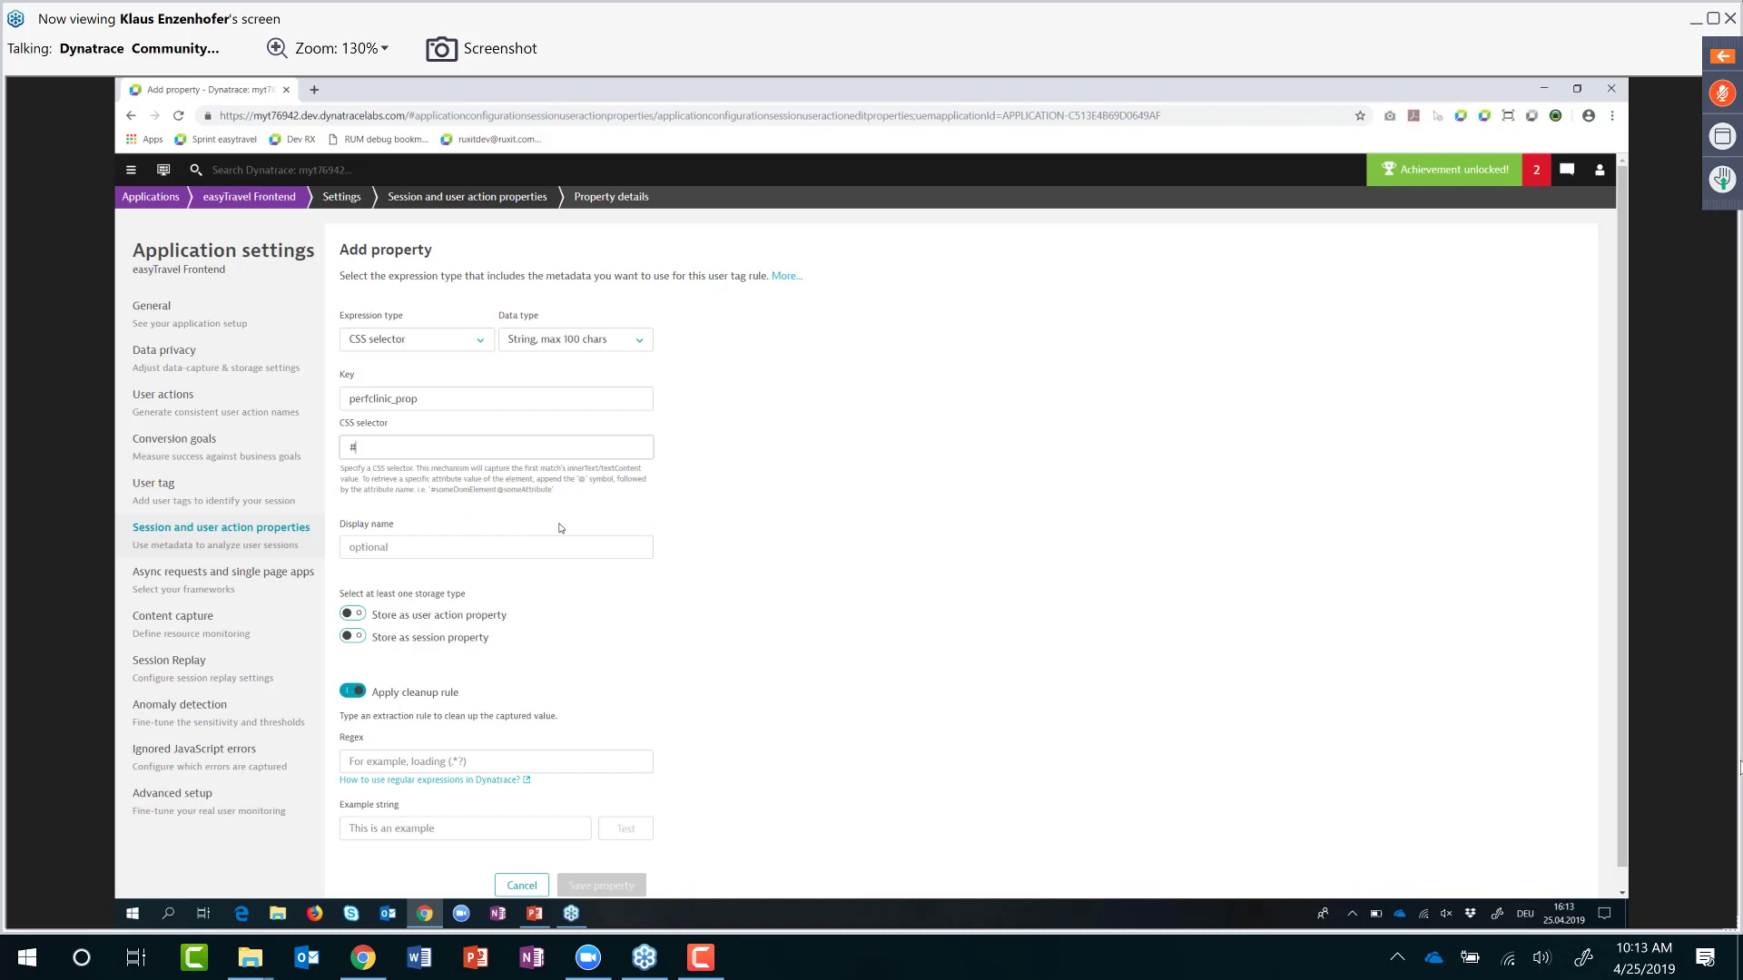
text(username)
drag(448, 407, 345, 401)
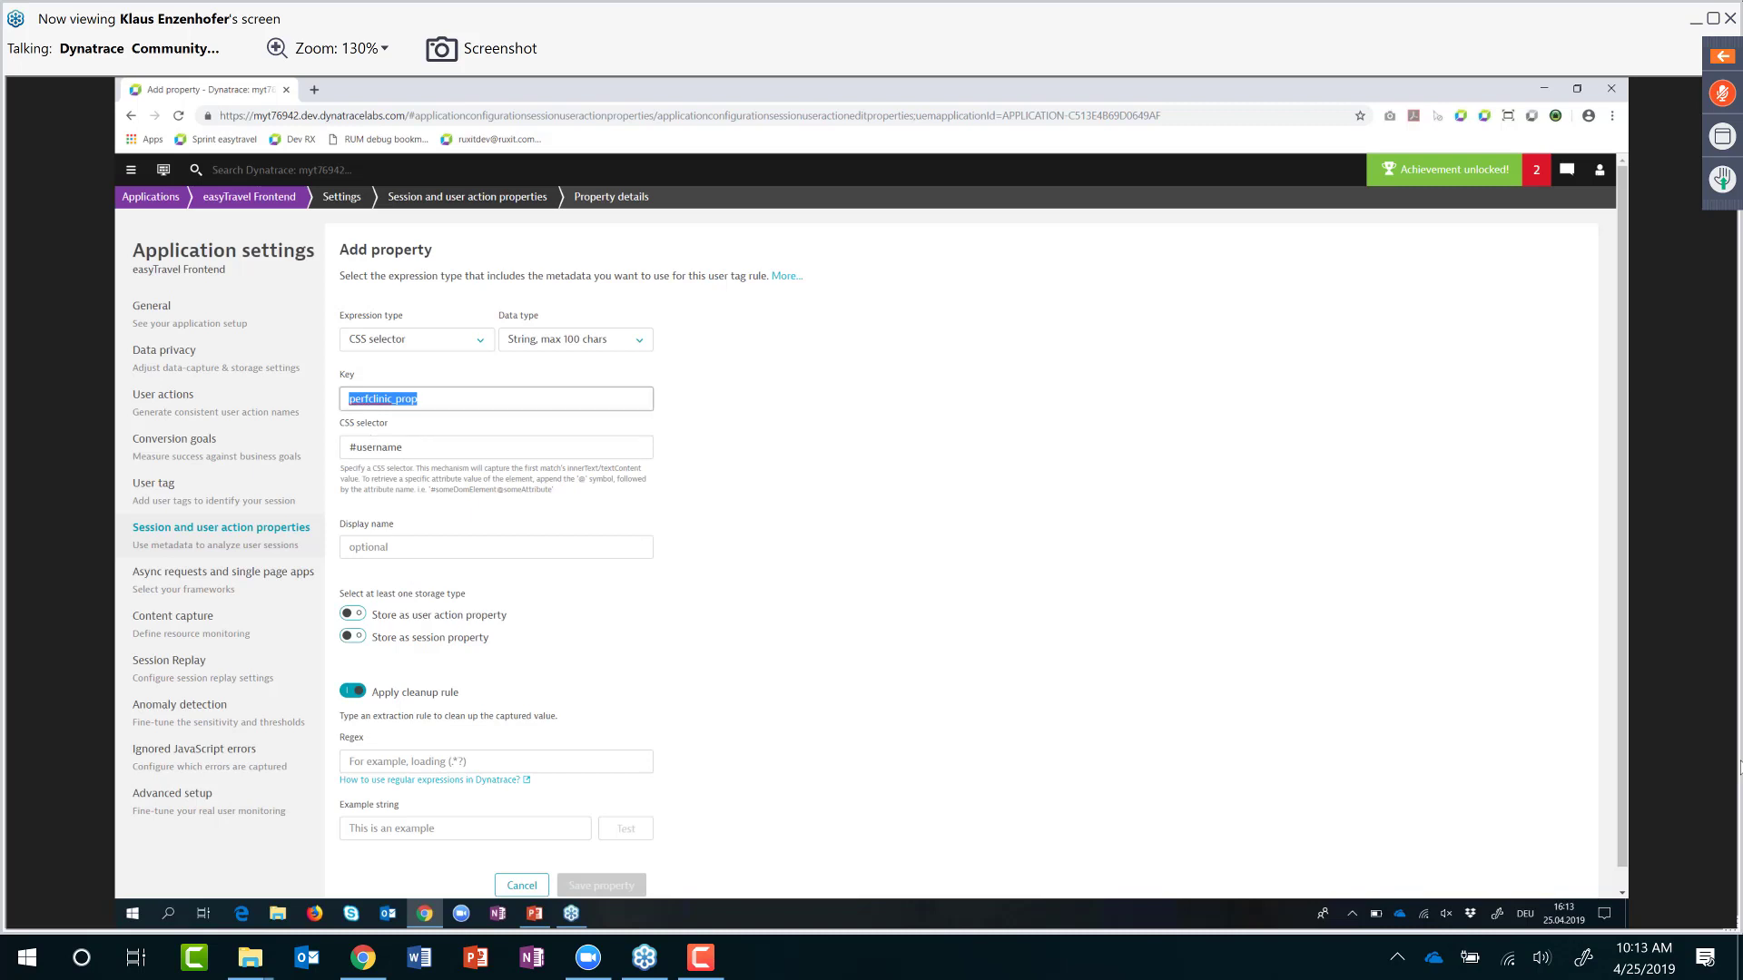
click(408, 547)
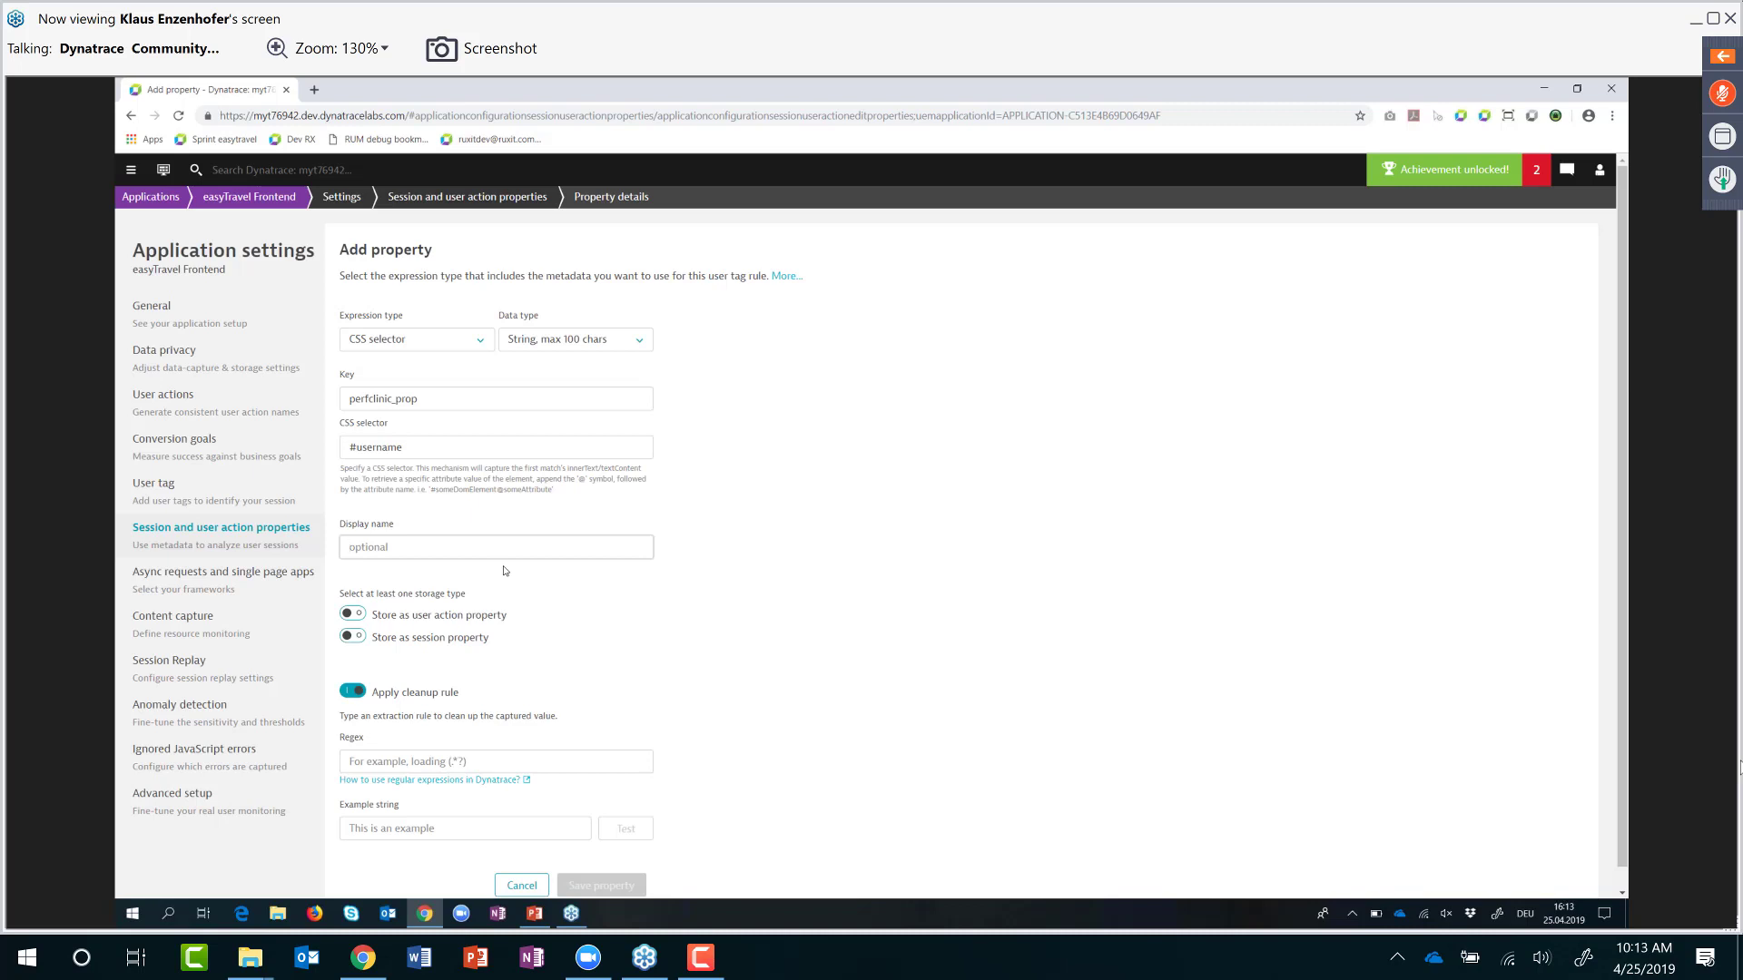
Step: Check the available data types and enable storing the property as both a session property and a user action property
click(634, 342)
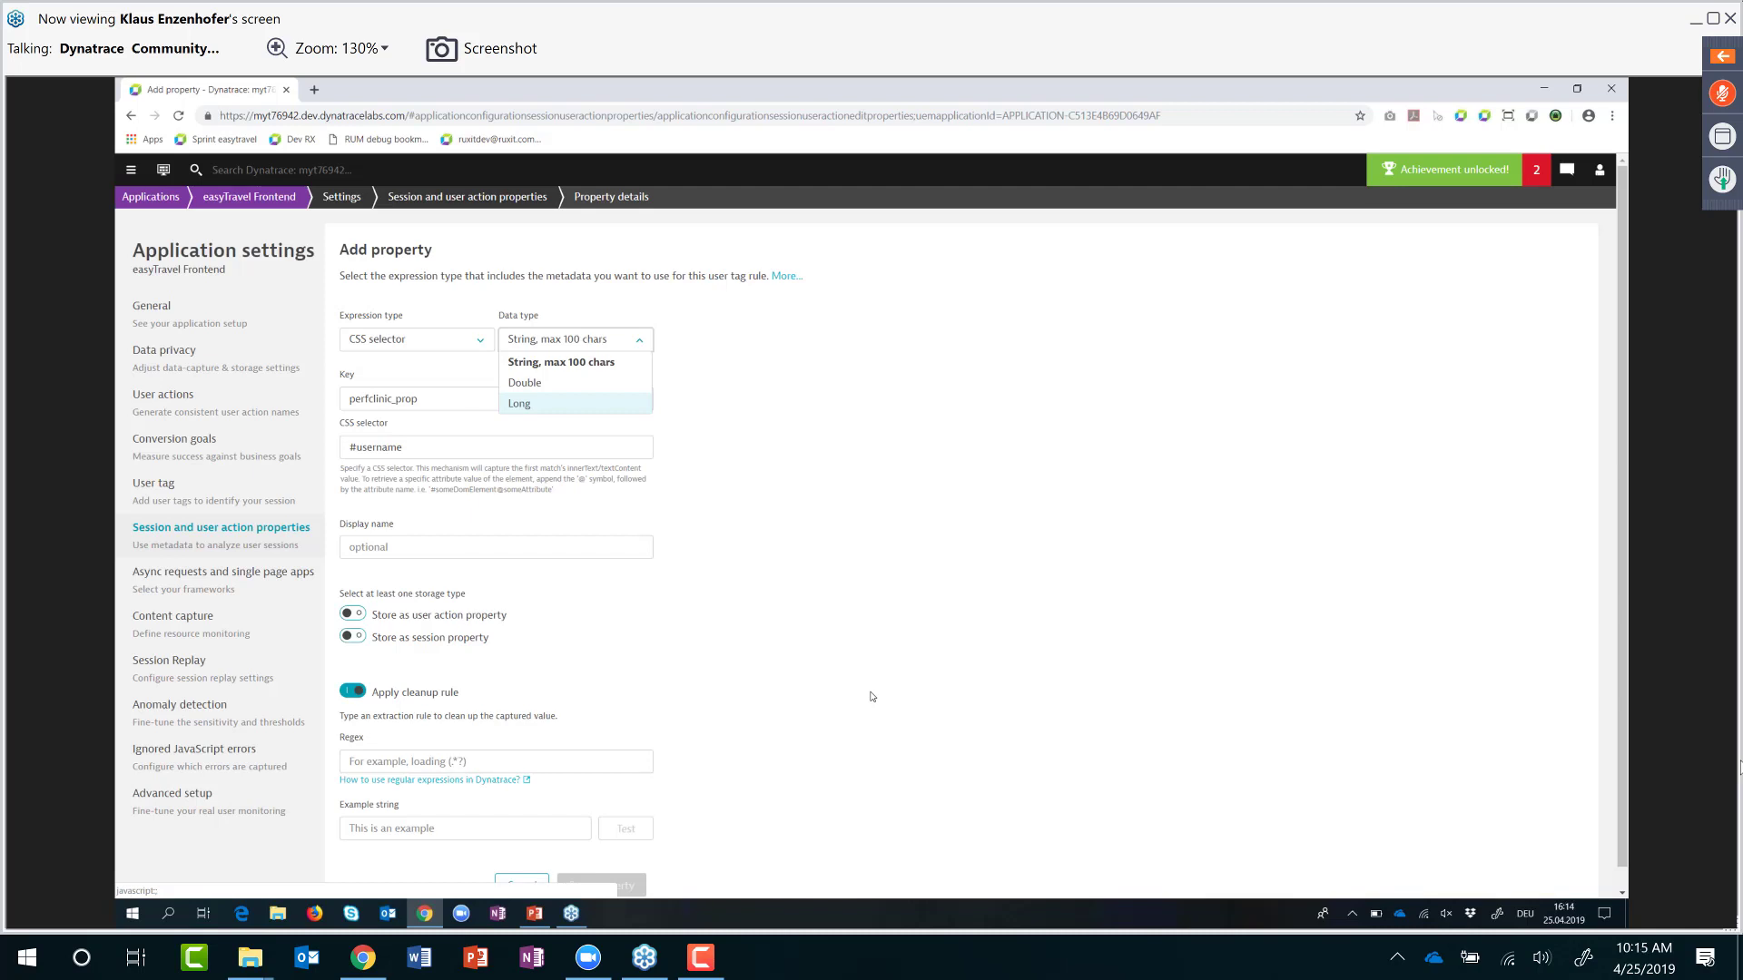
click(871, 696)
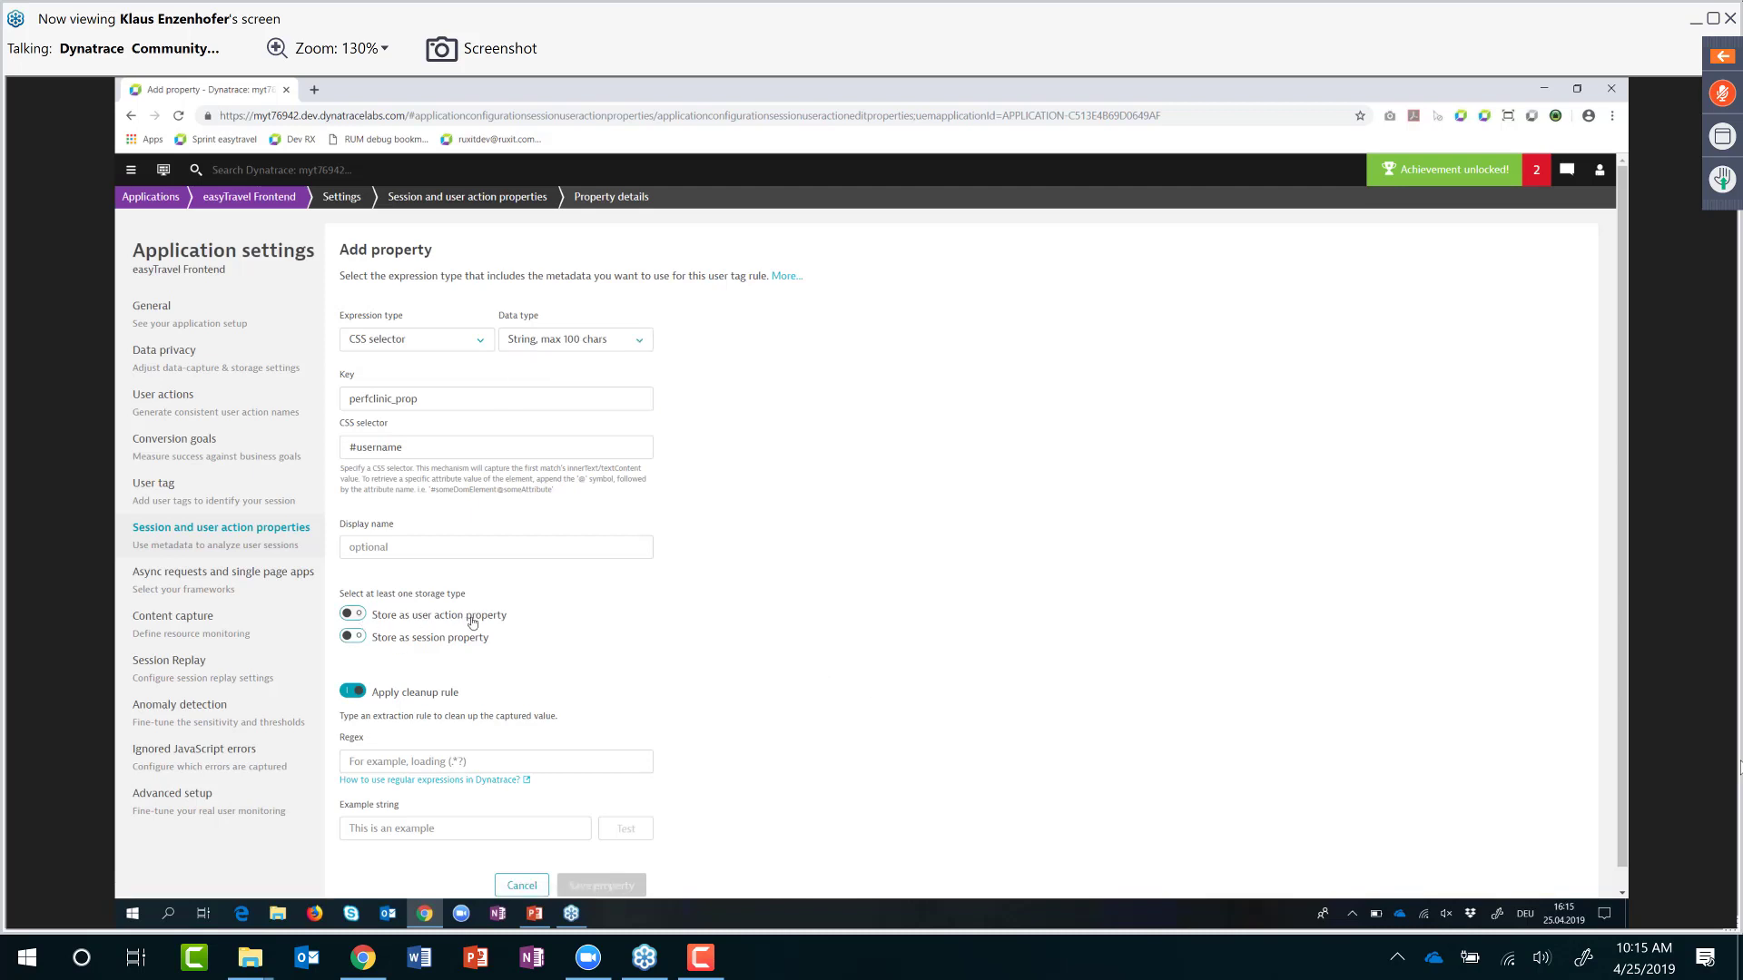
click(360, 640)
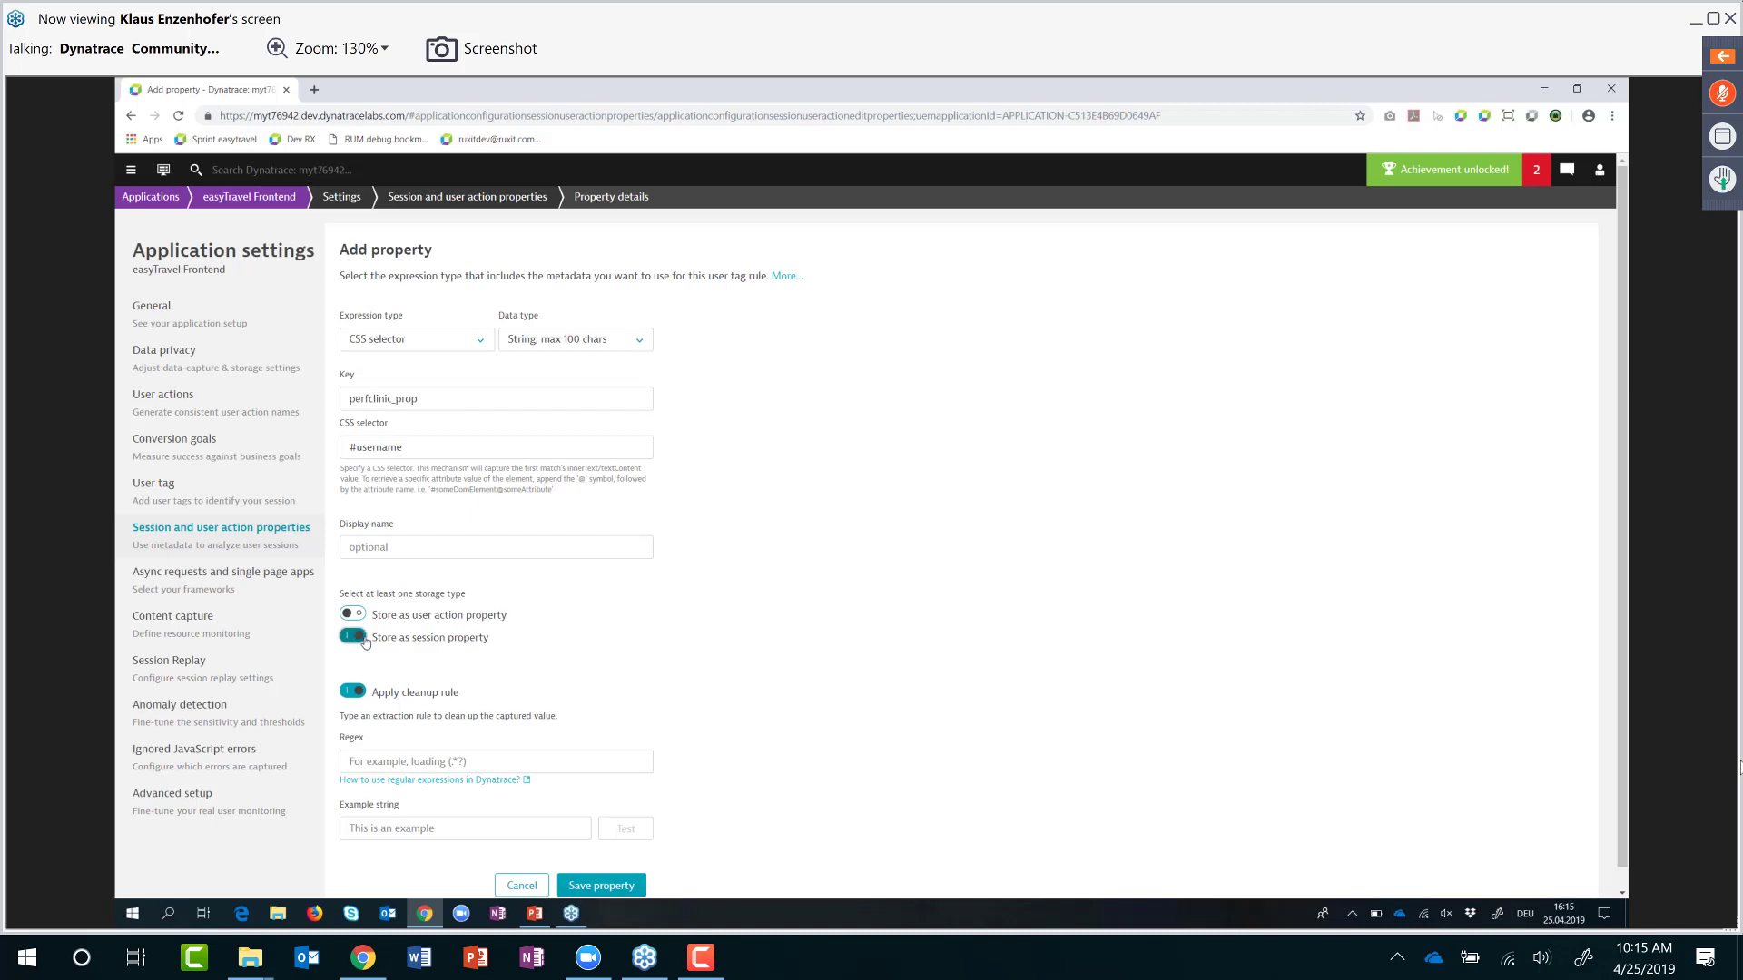
click(363, 617)
Step: Return to the property list without saving and examine the details of the loyalty_from_ui property
click(470, 201)
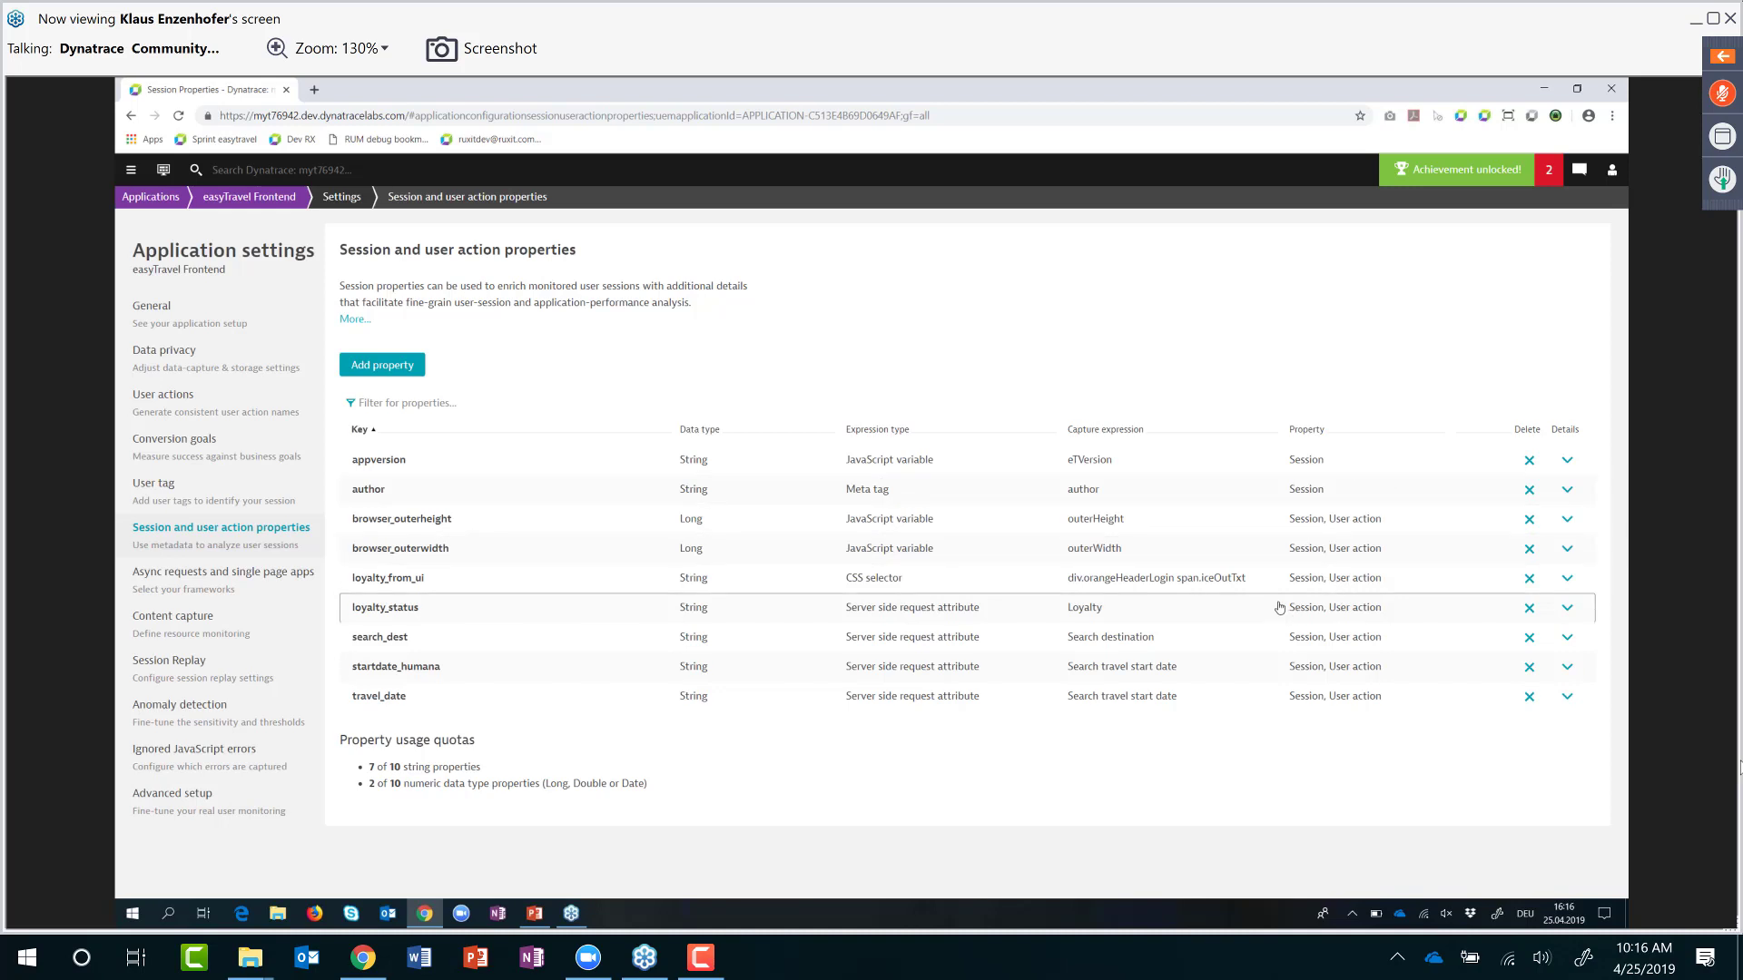
click(419, 588)
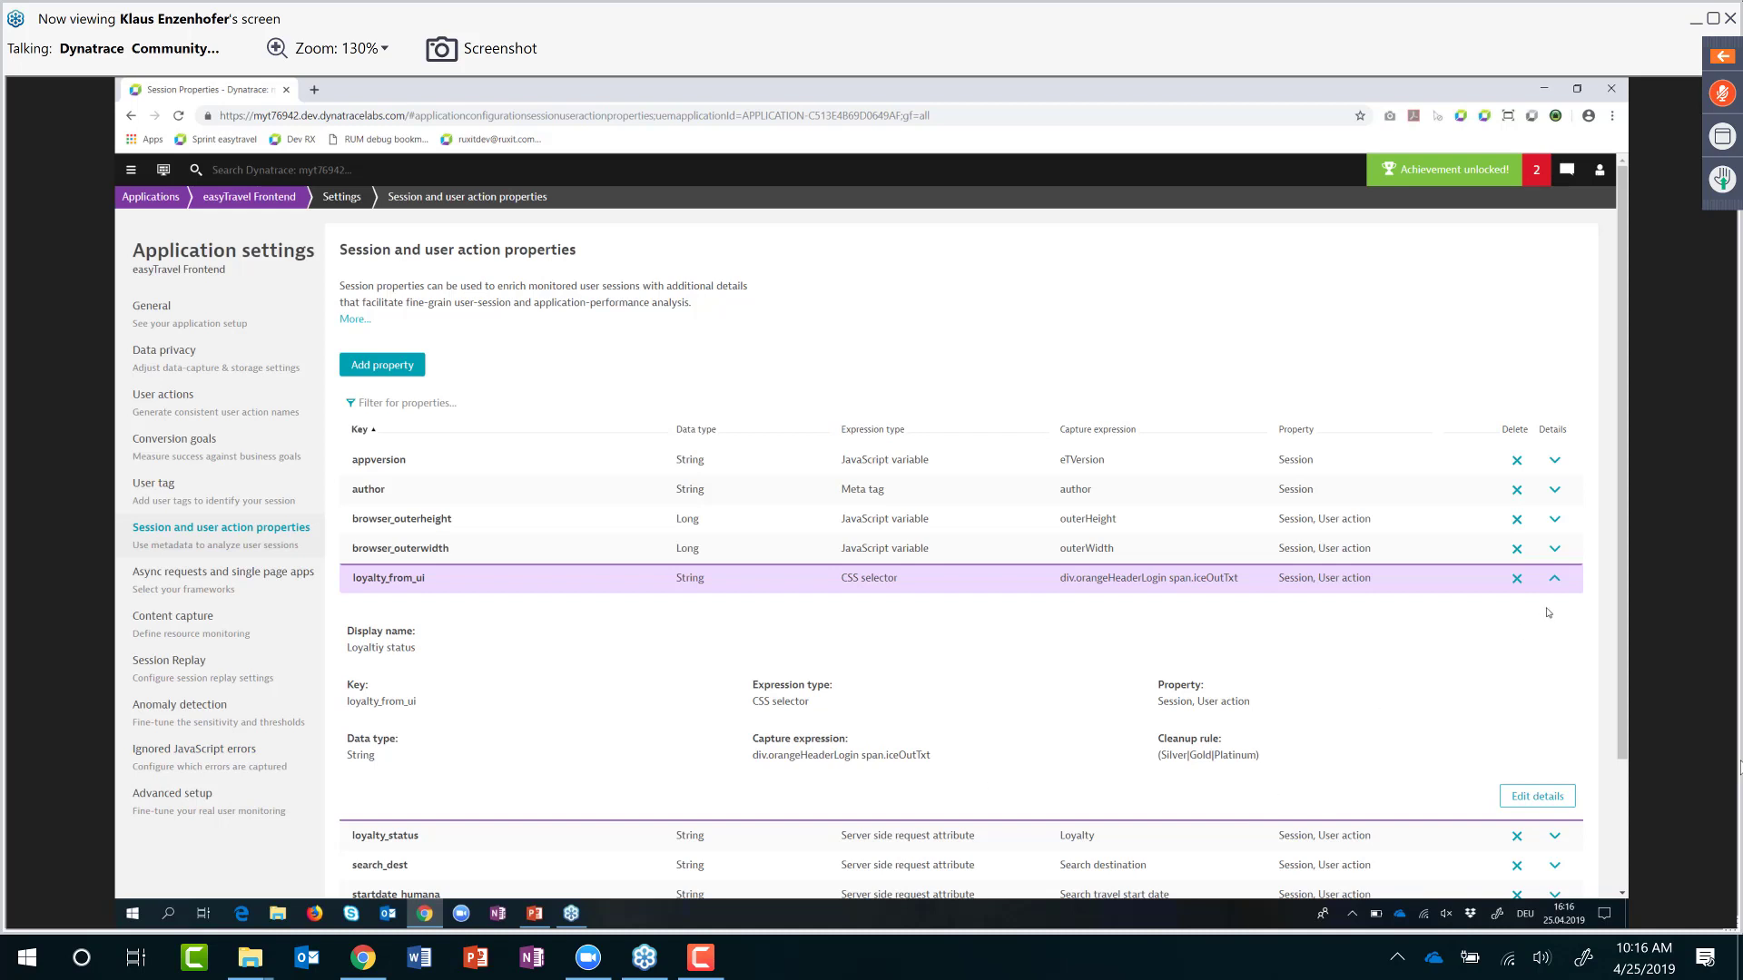
click(1554, 582)
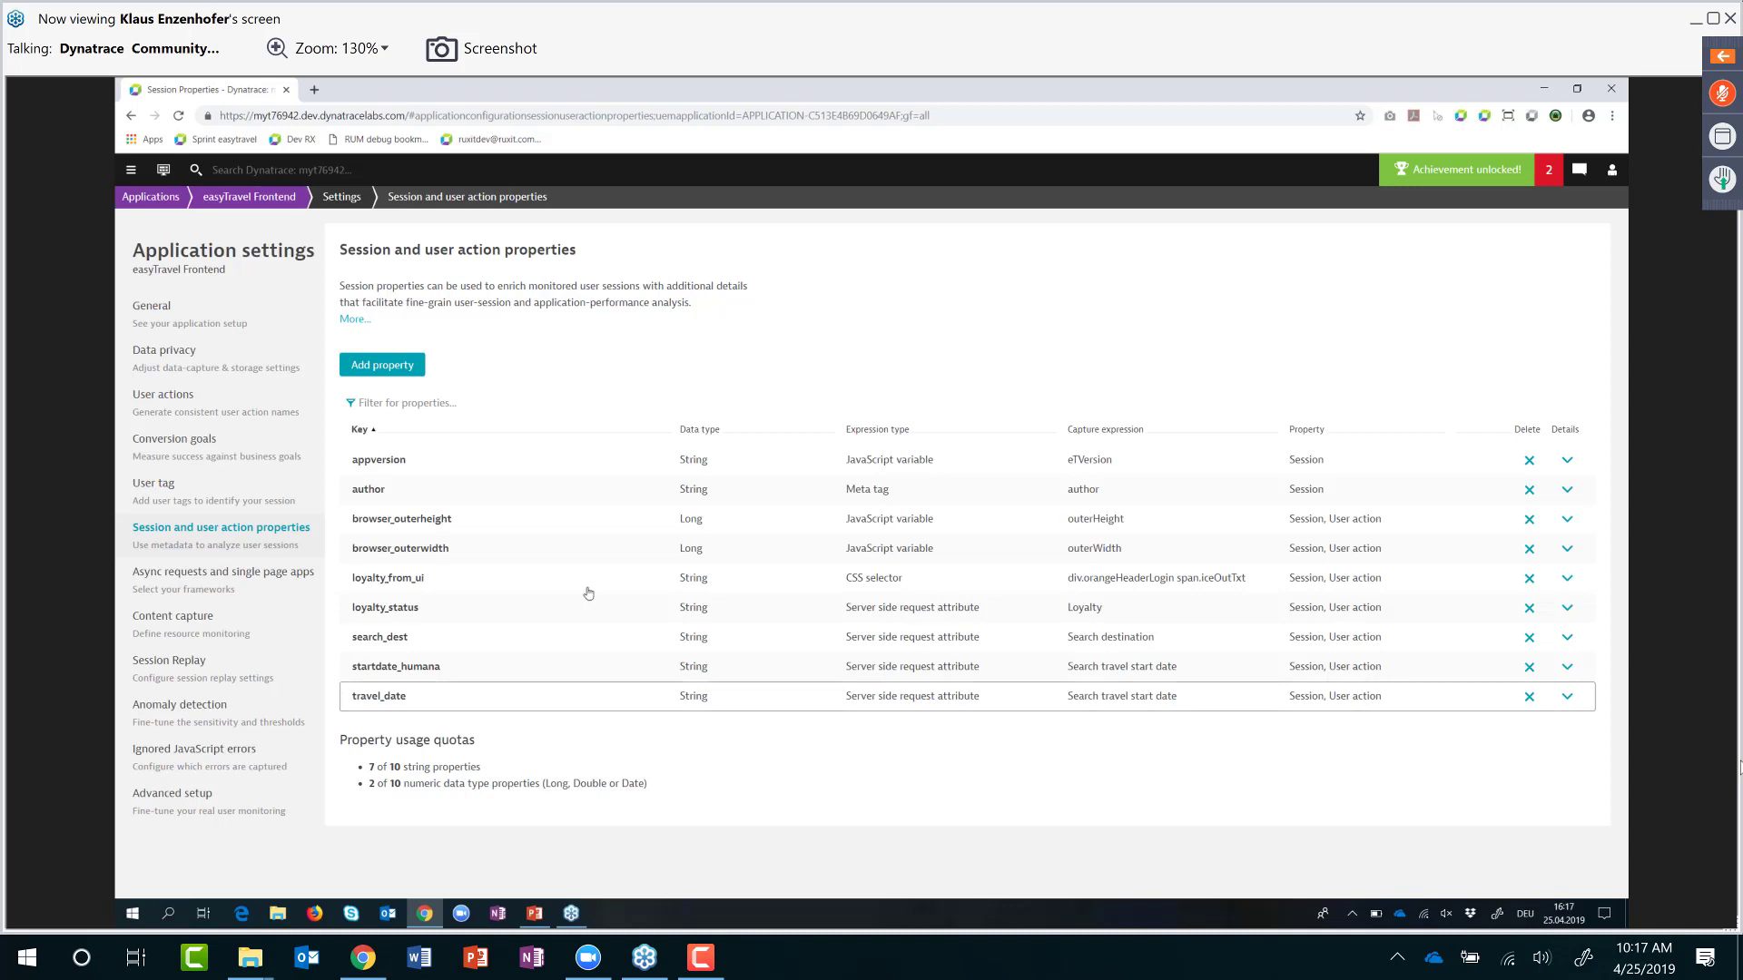
Step: Open the loyalty_status property for editing and check which expression types it offers
click(448, 613)
click(1534, 826)
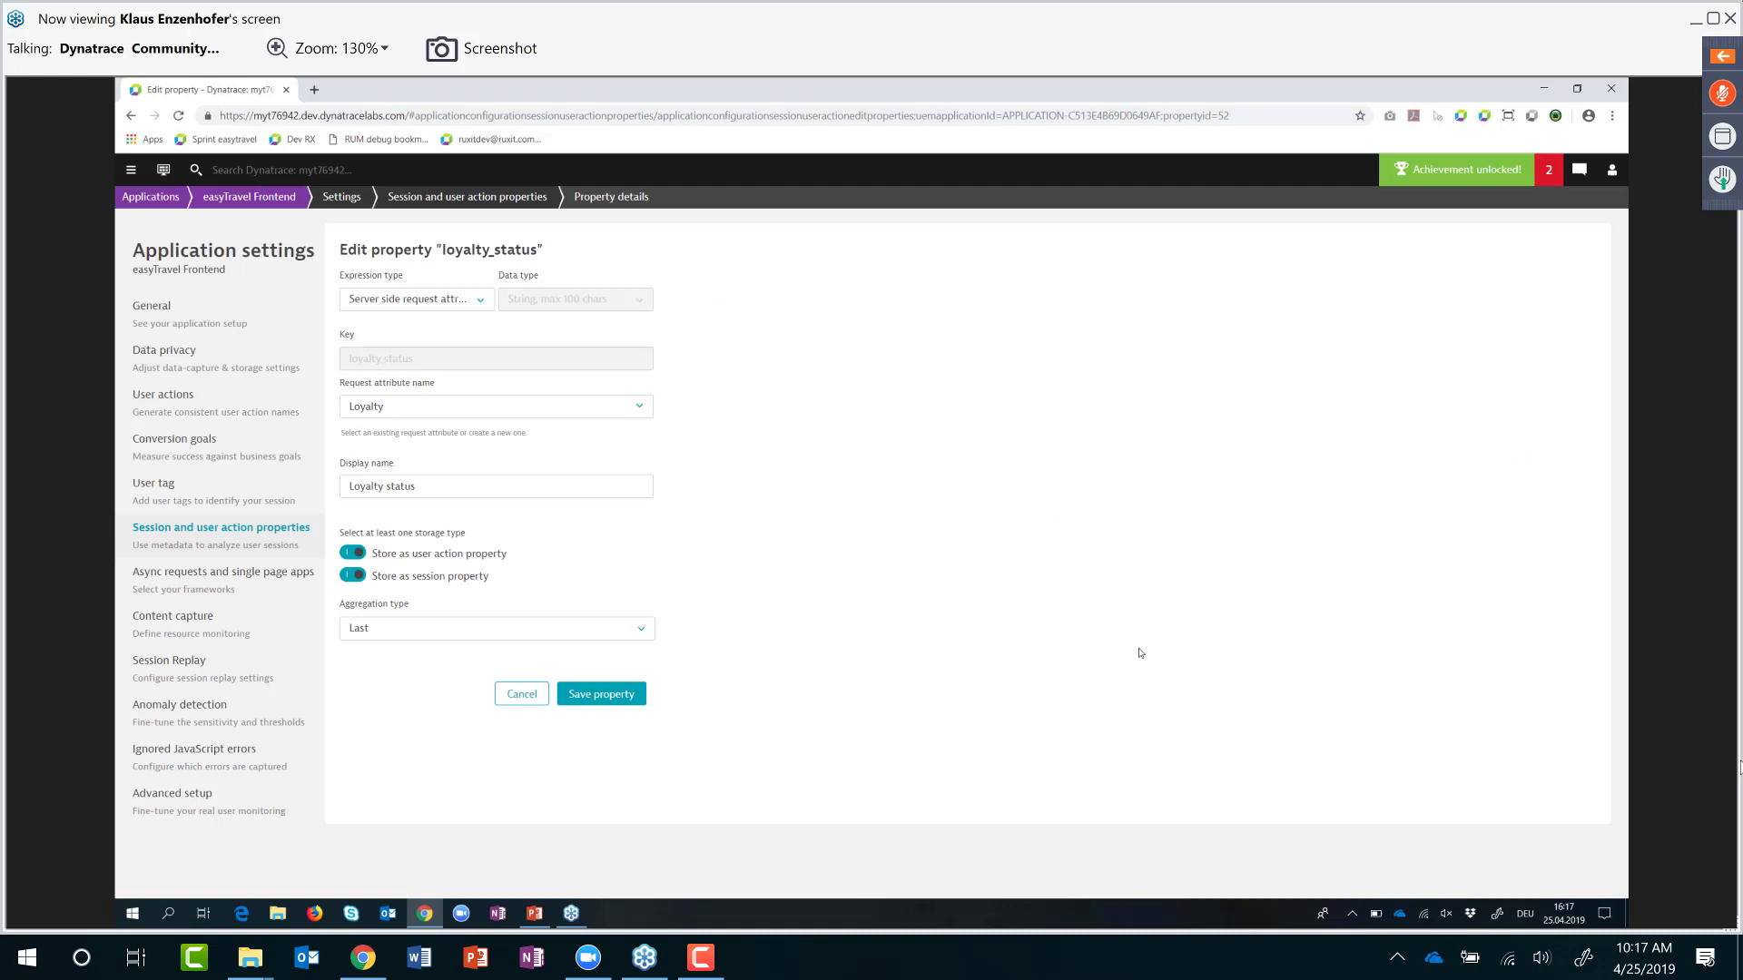
click(477, 302)
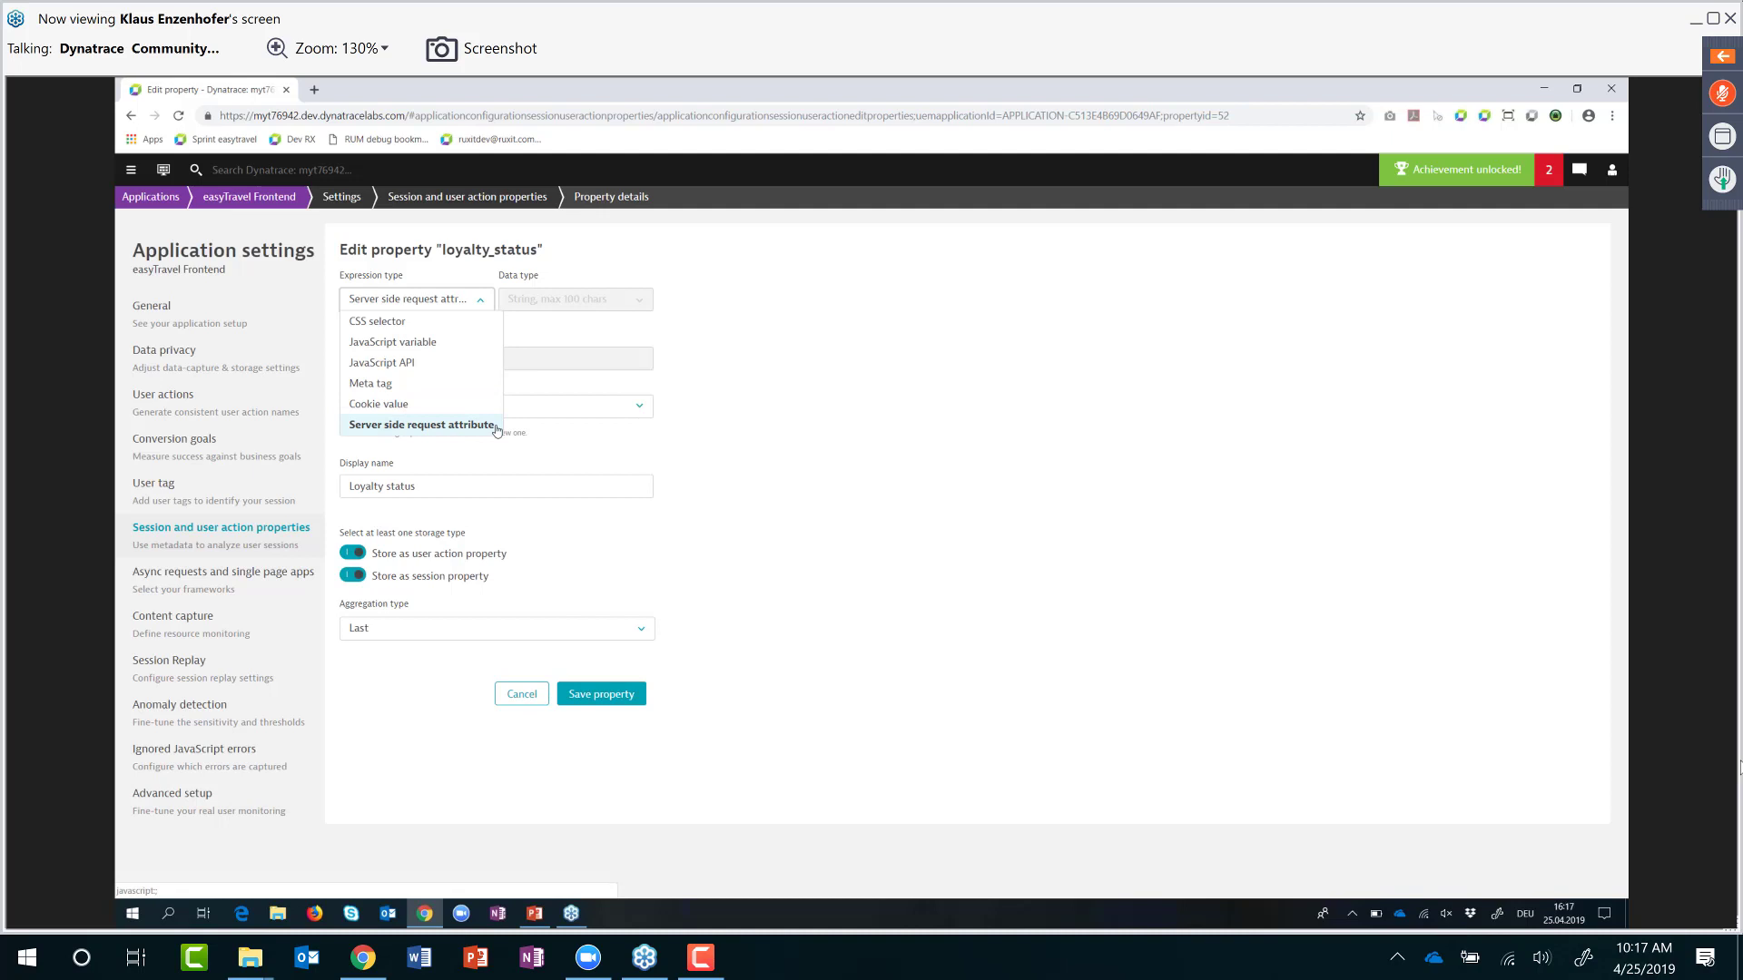
click(763, 439)
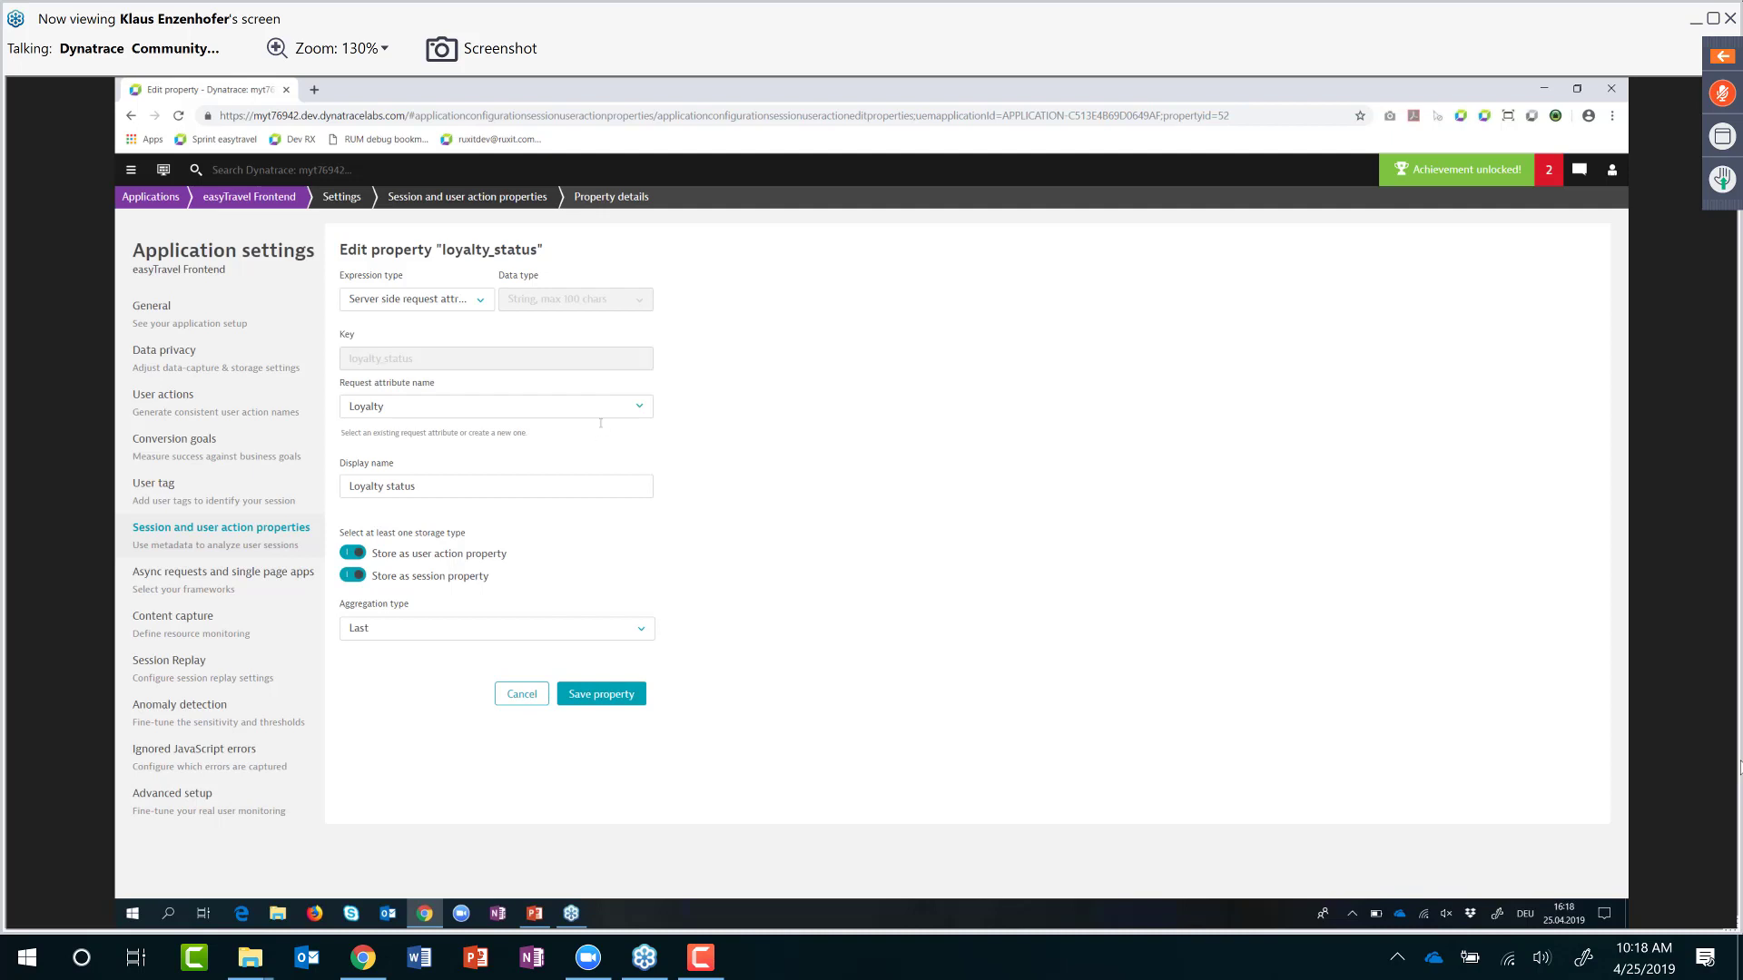
Step: Review the request attribute and aggregation type options of the loyalty_status property without changing them
click(637, 408)
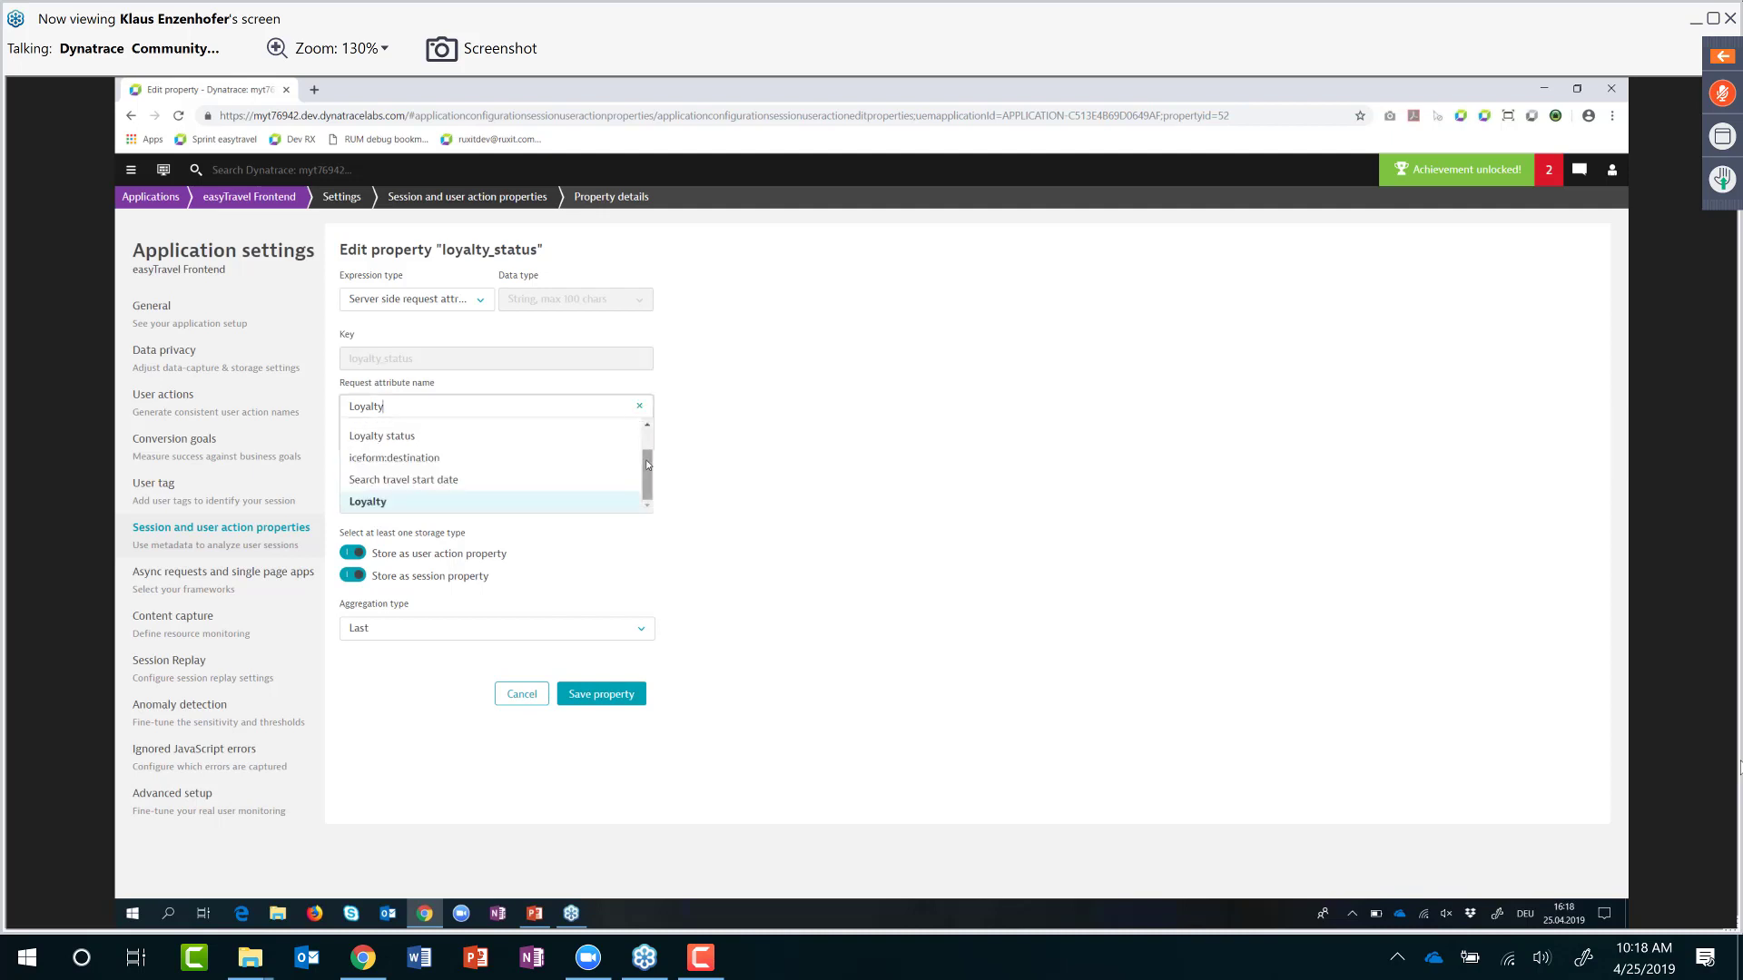
mouse_move(647, 465)
mouse_down()
mouse_move(650, 443)
mouse_move(656, 482)
mouse_up()
click(753, 543)
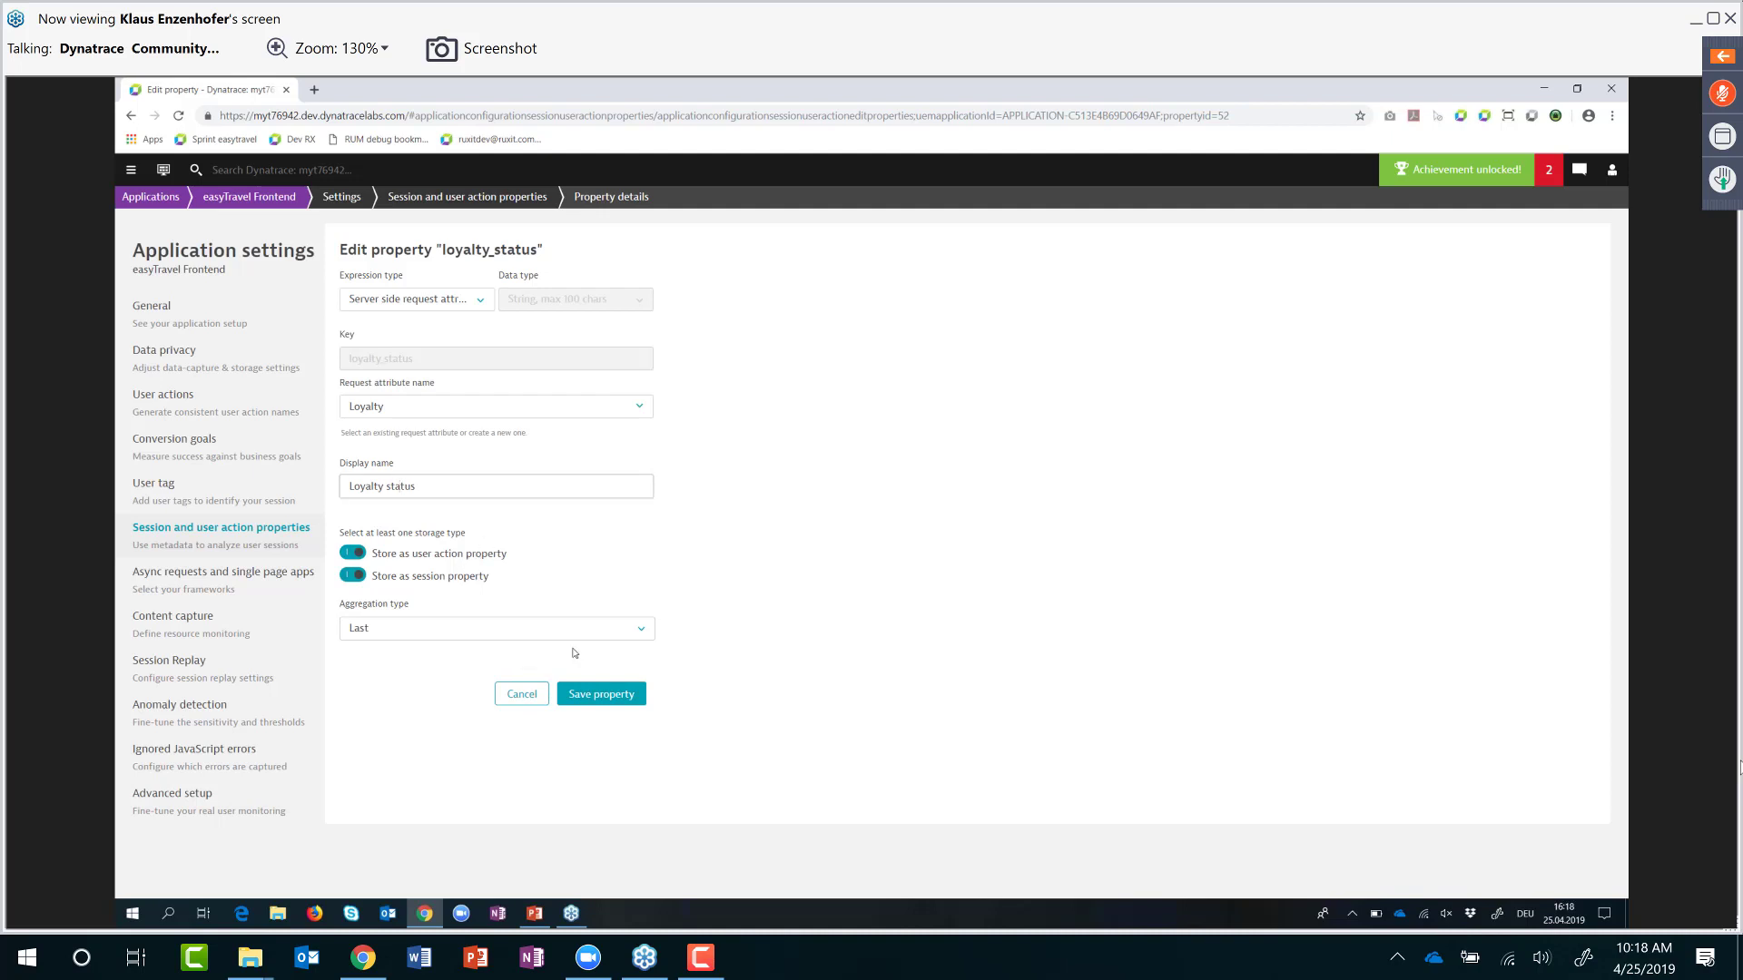
click(381, 636)
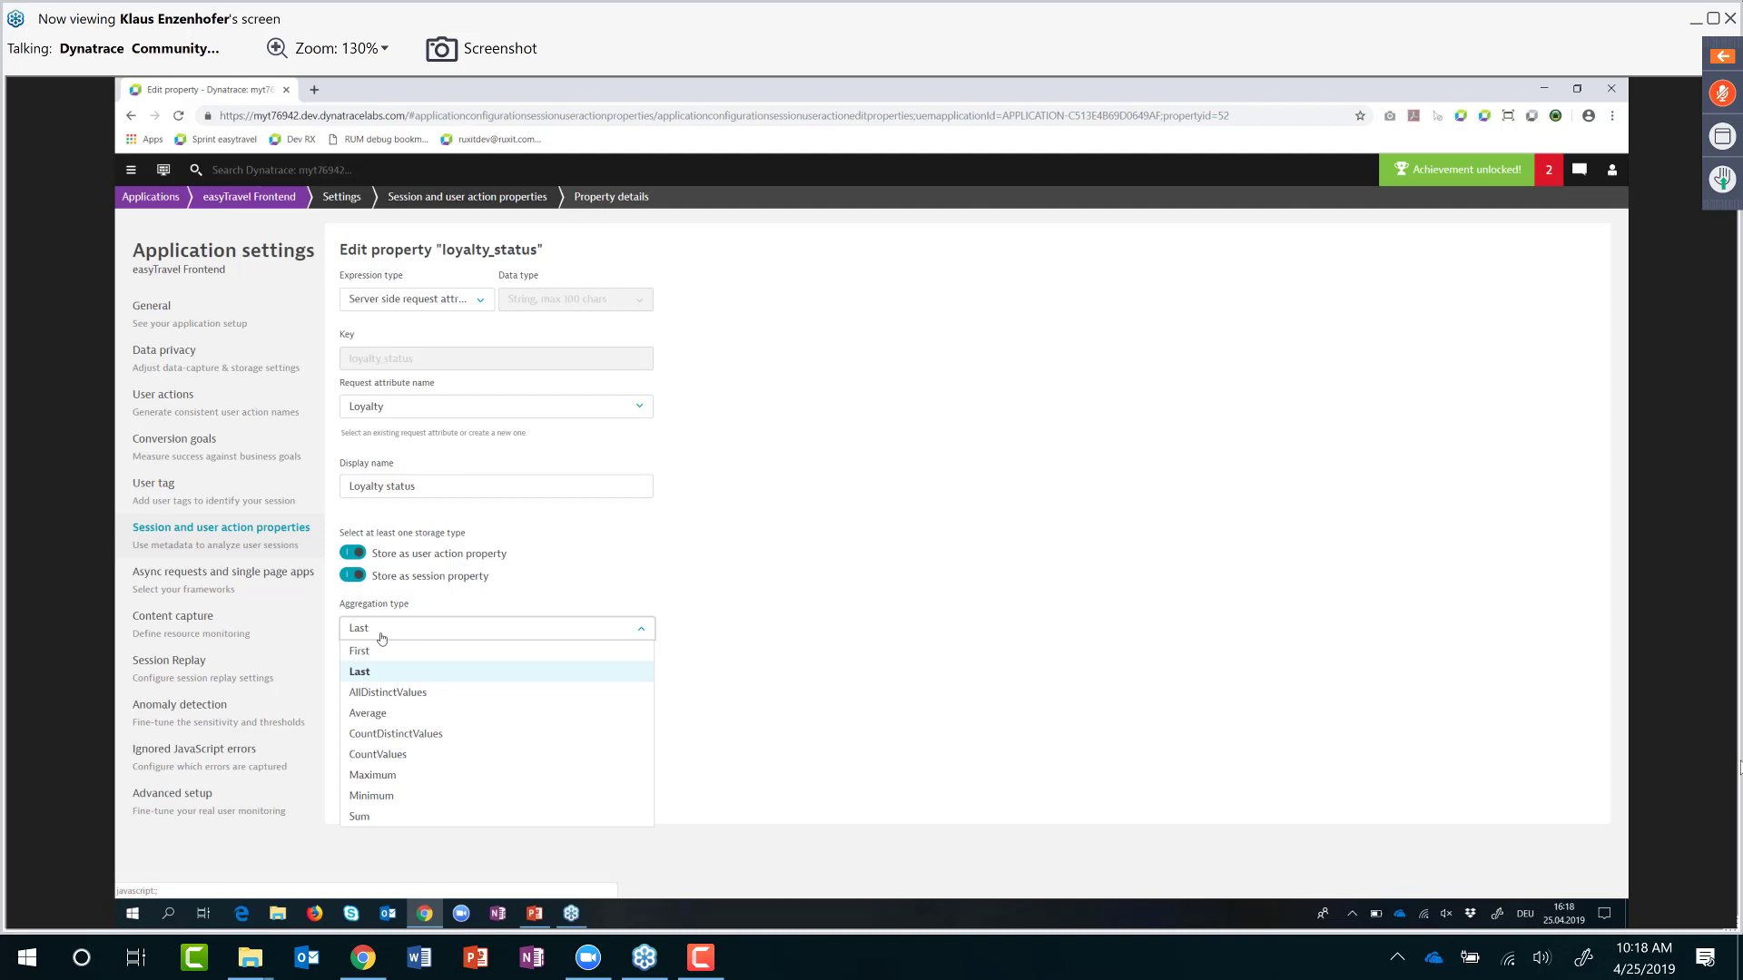
click(763, 636)
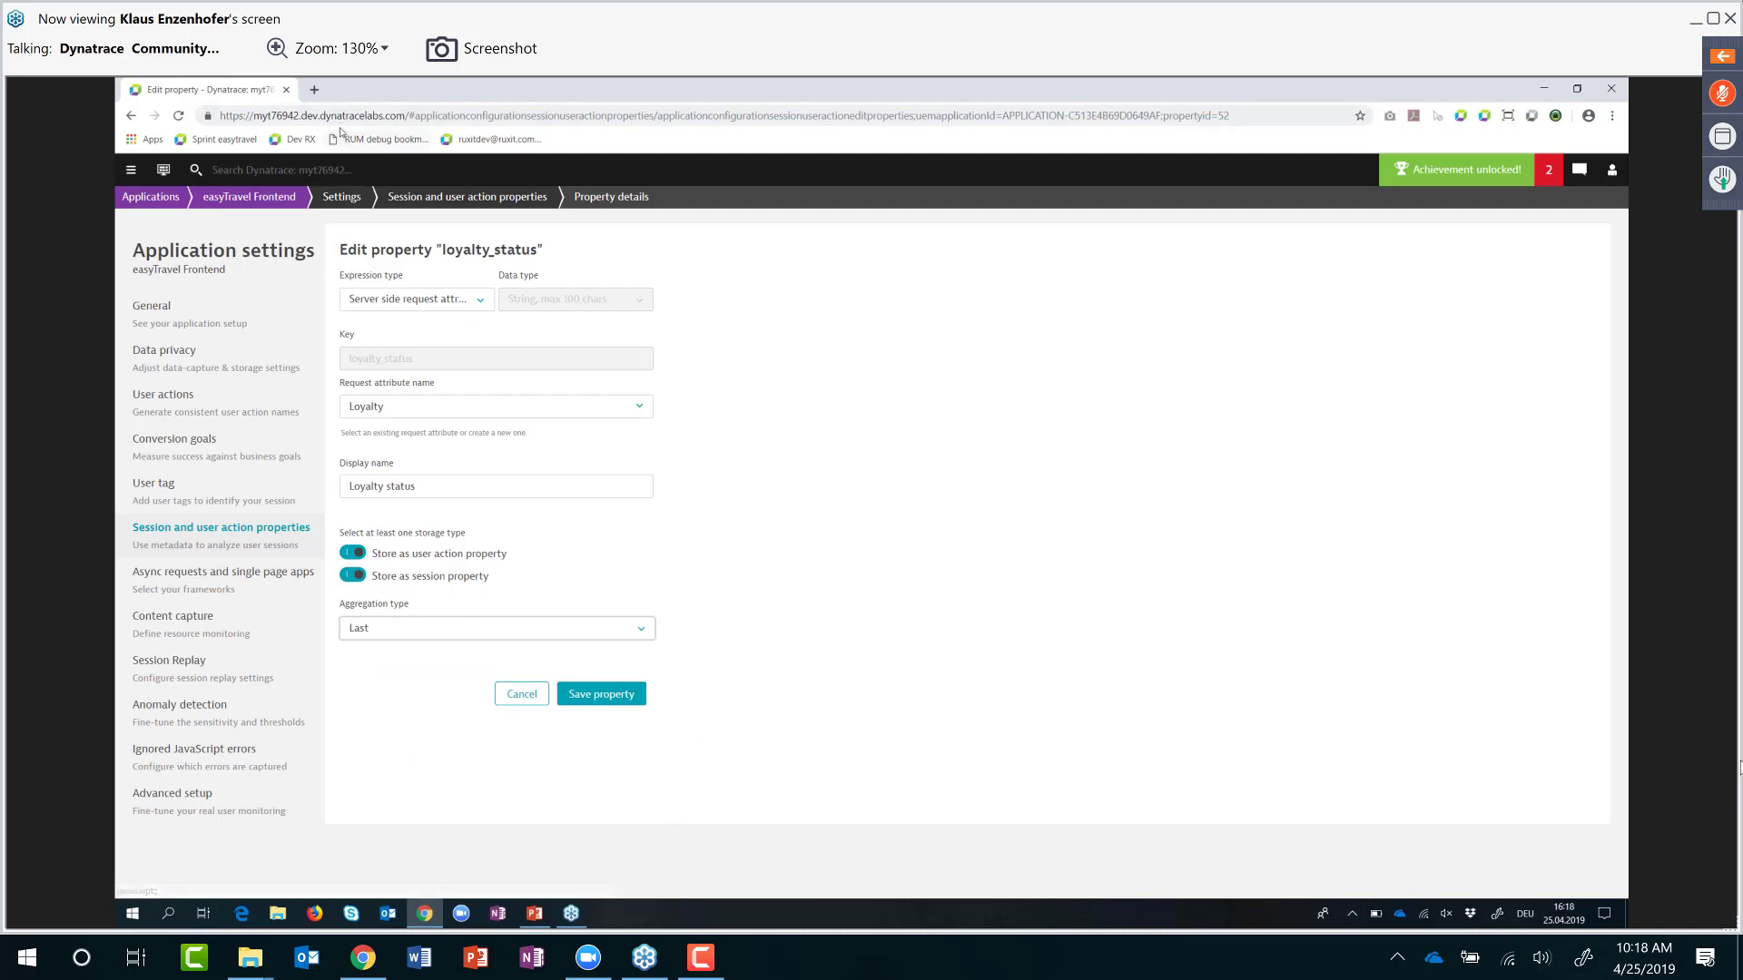
Step: Search for "early access program dynatrace" in a new browser tab and view the early access programs open for participation
click(314, 92)
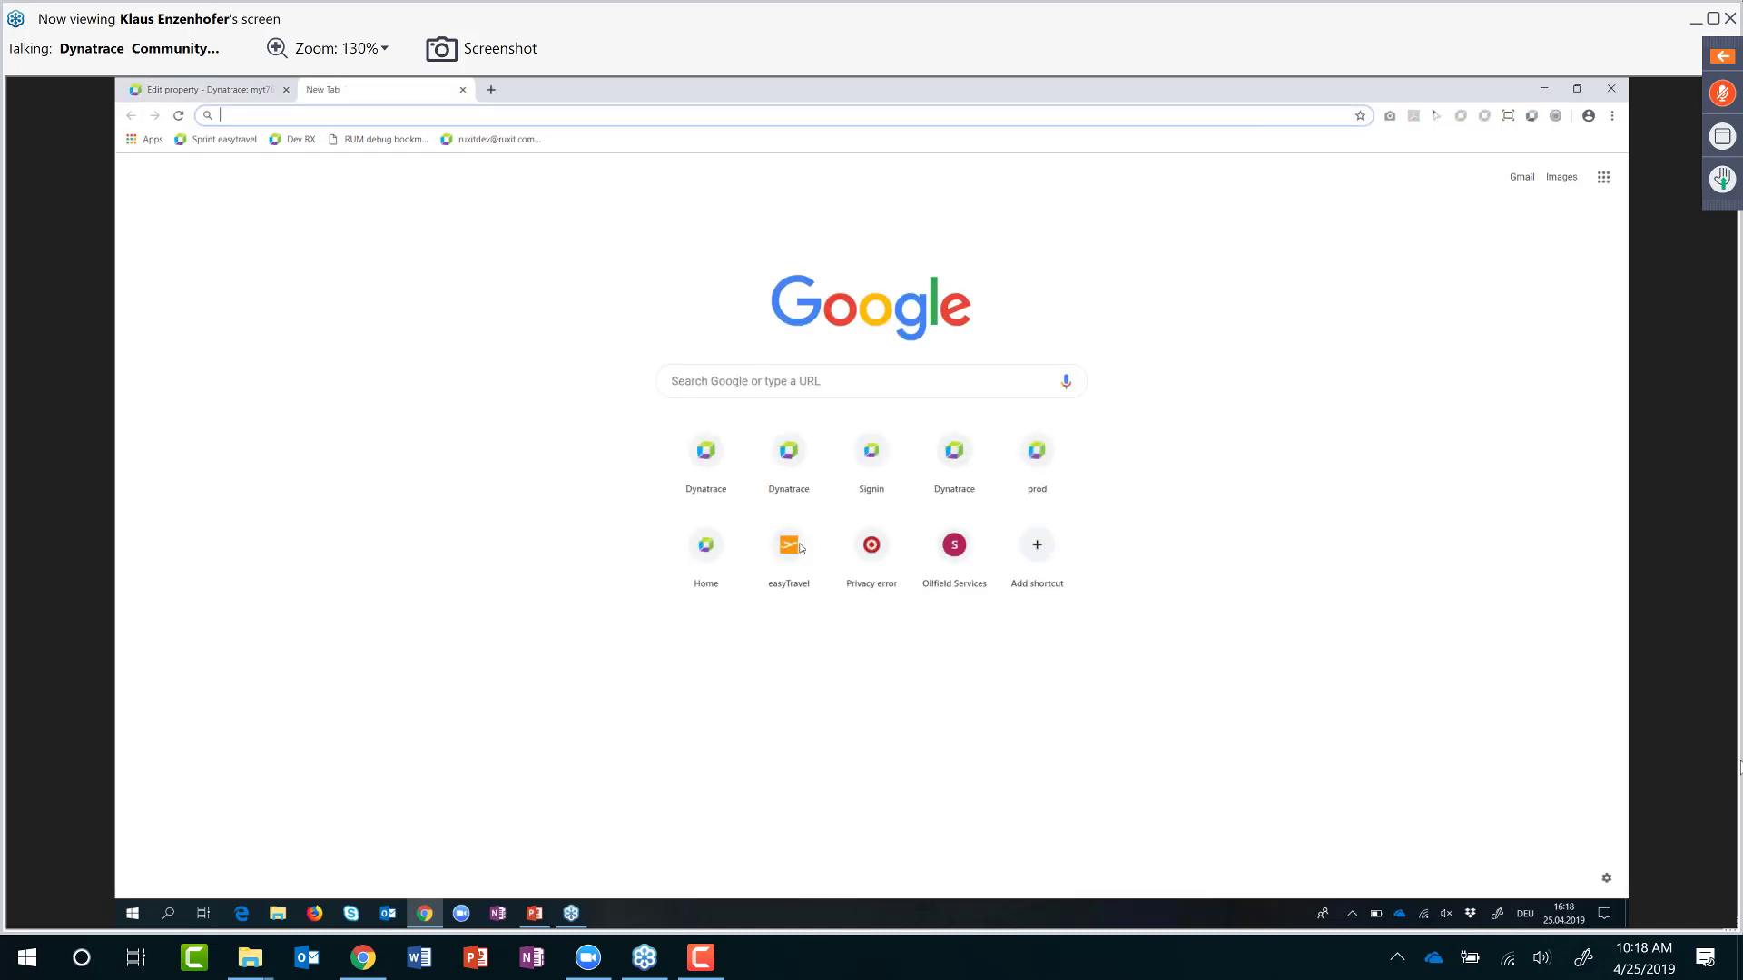
text(ear)
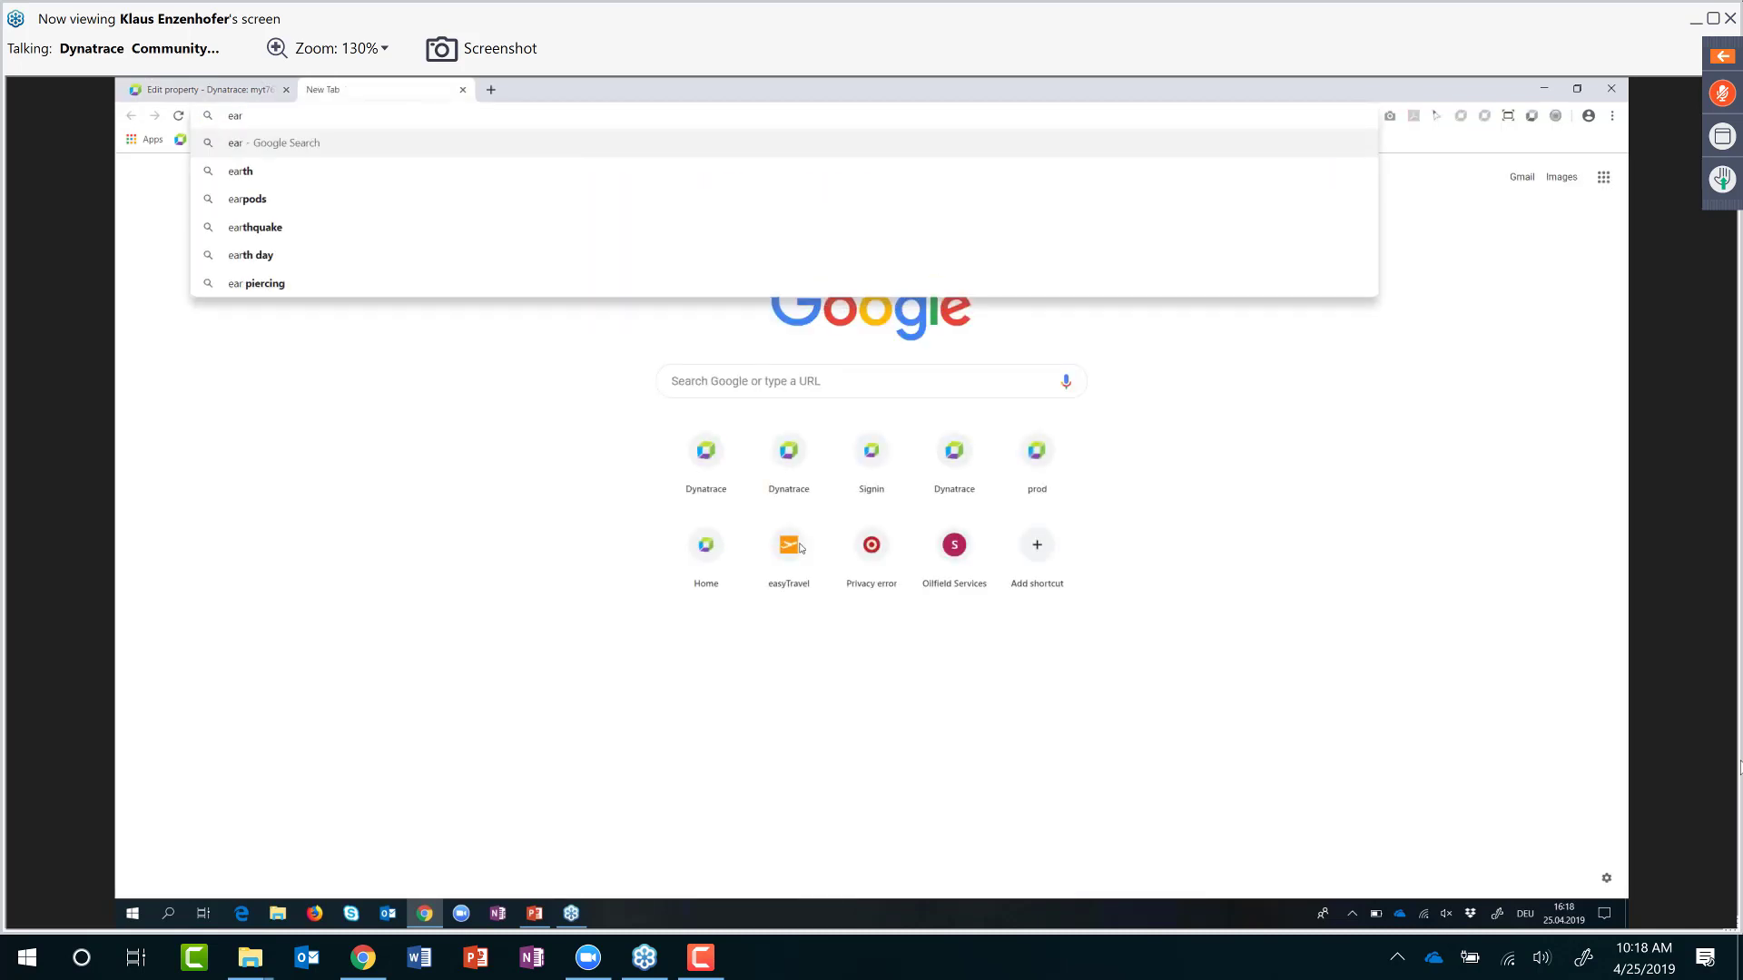
text(ly acc)
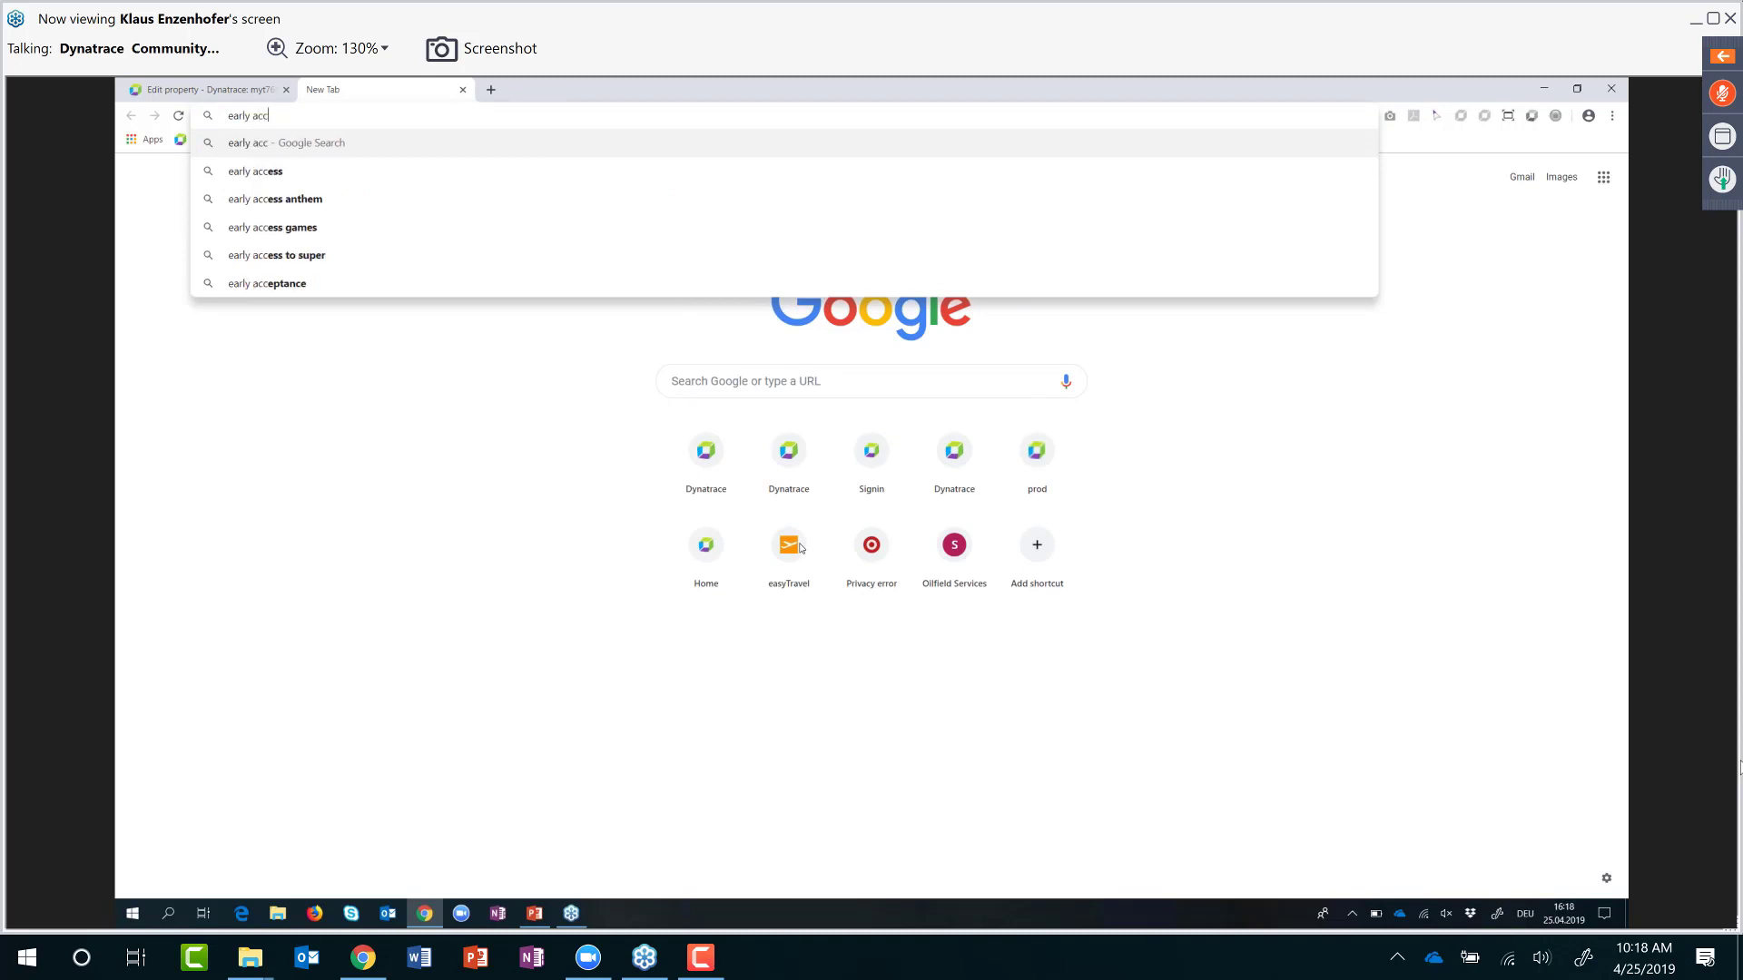
text(ess progr)
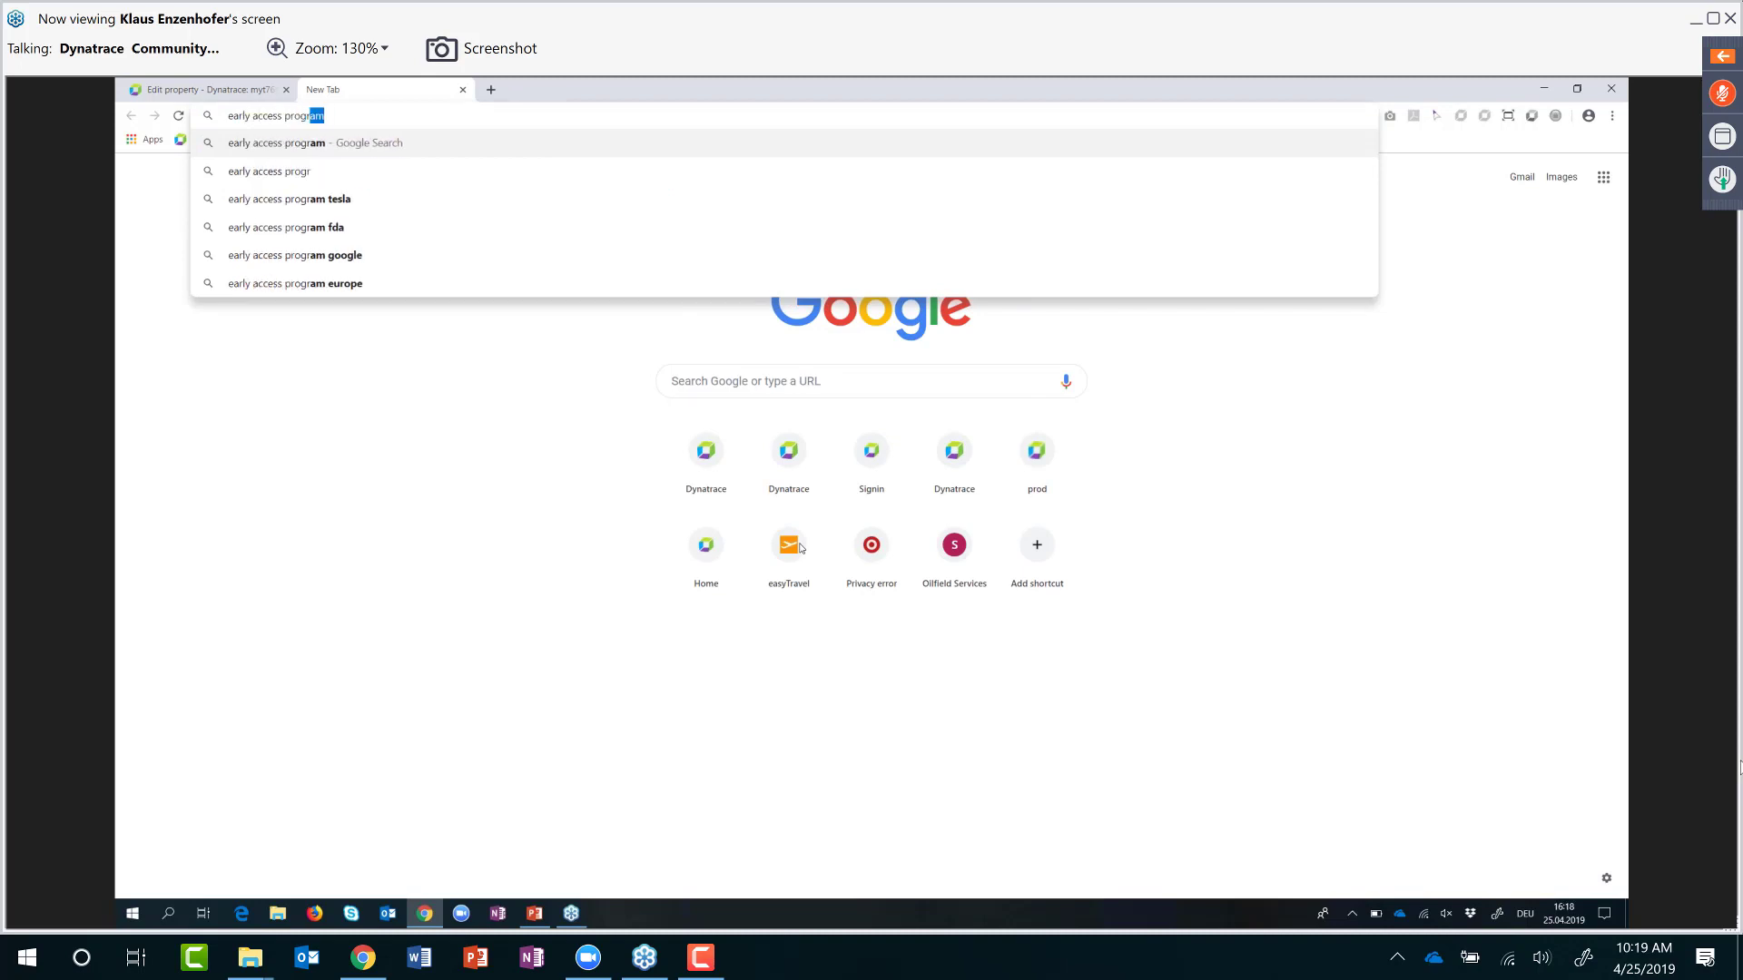
text(am dynatrace)
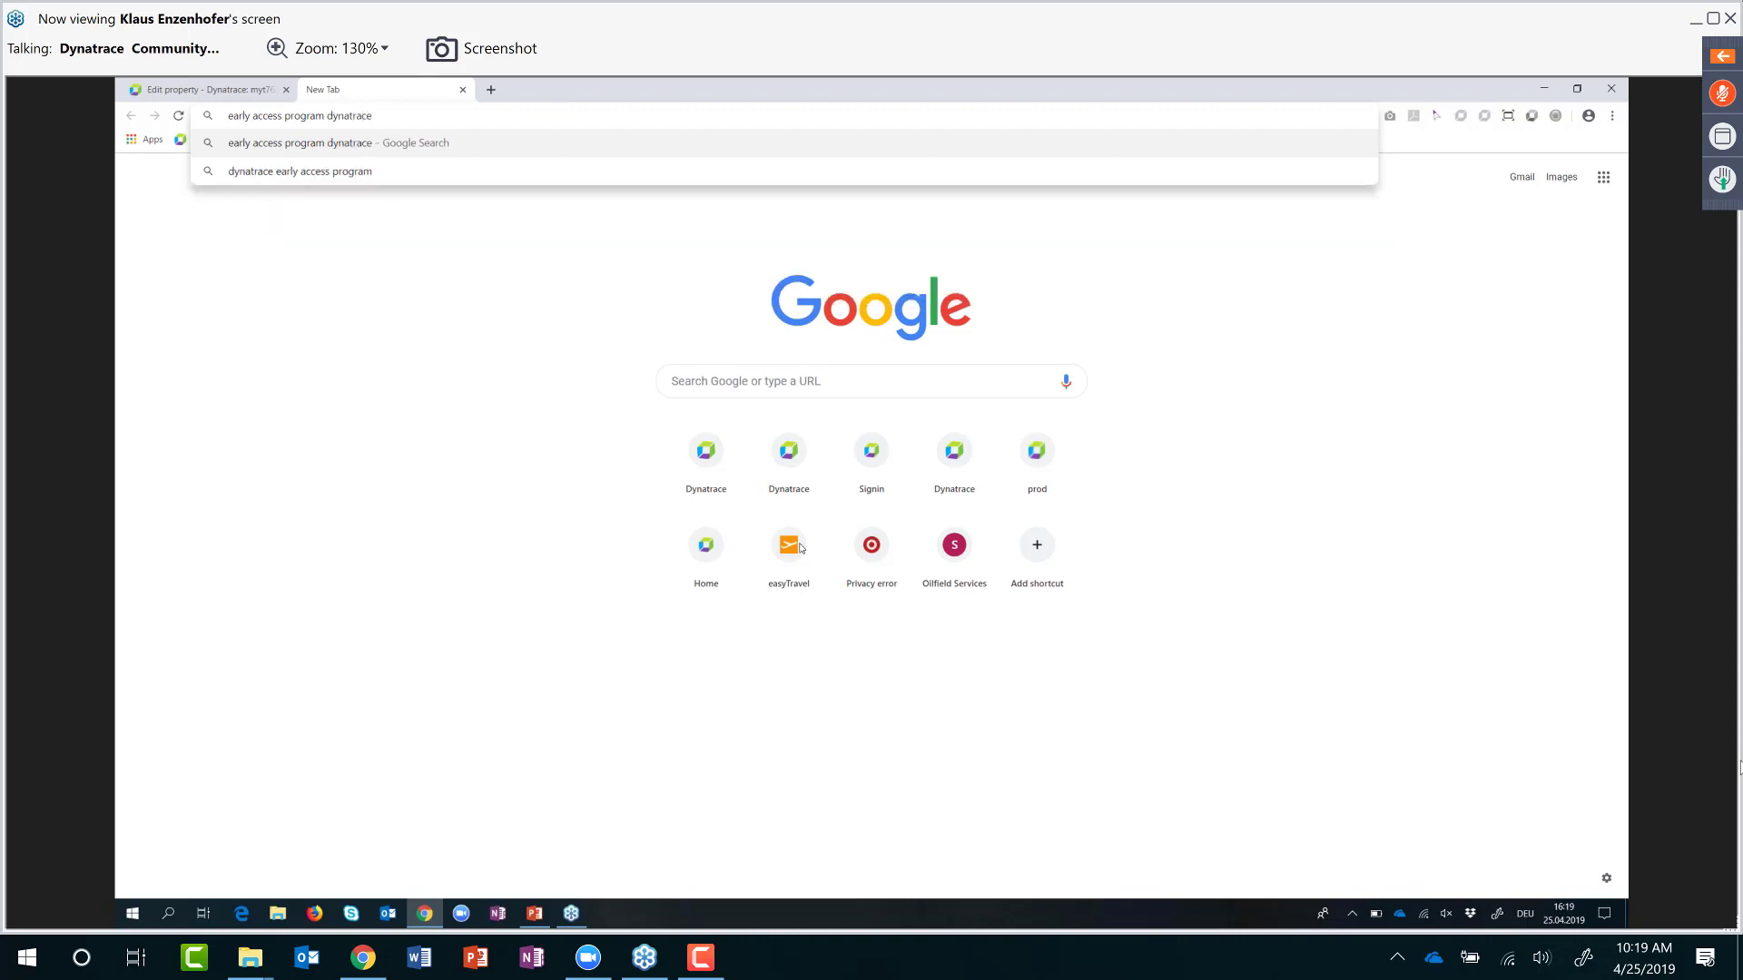
key(Return)
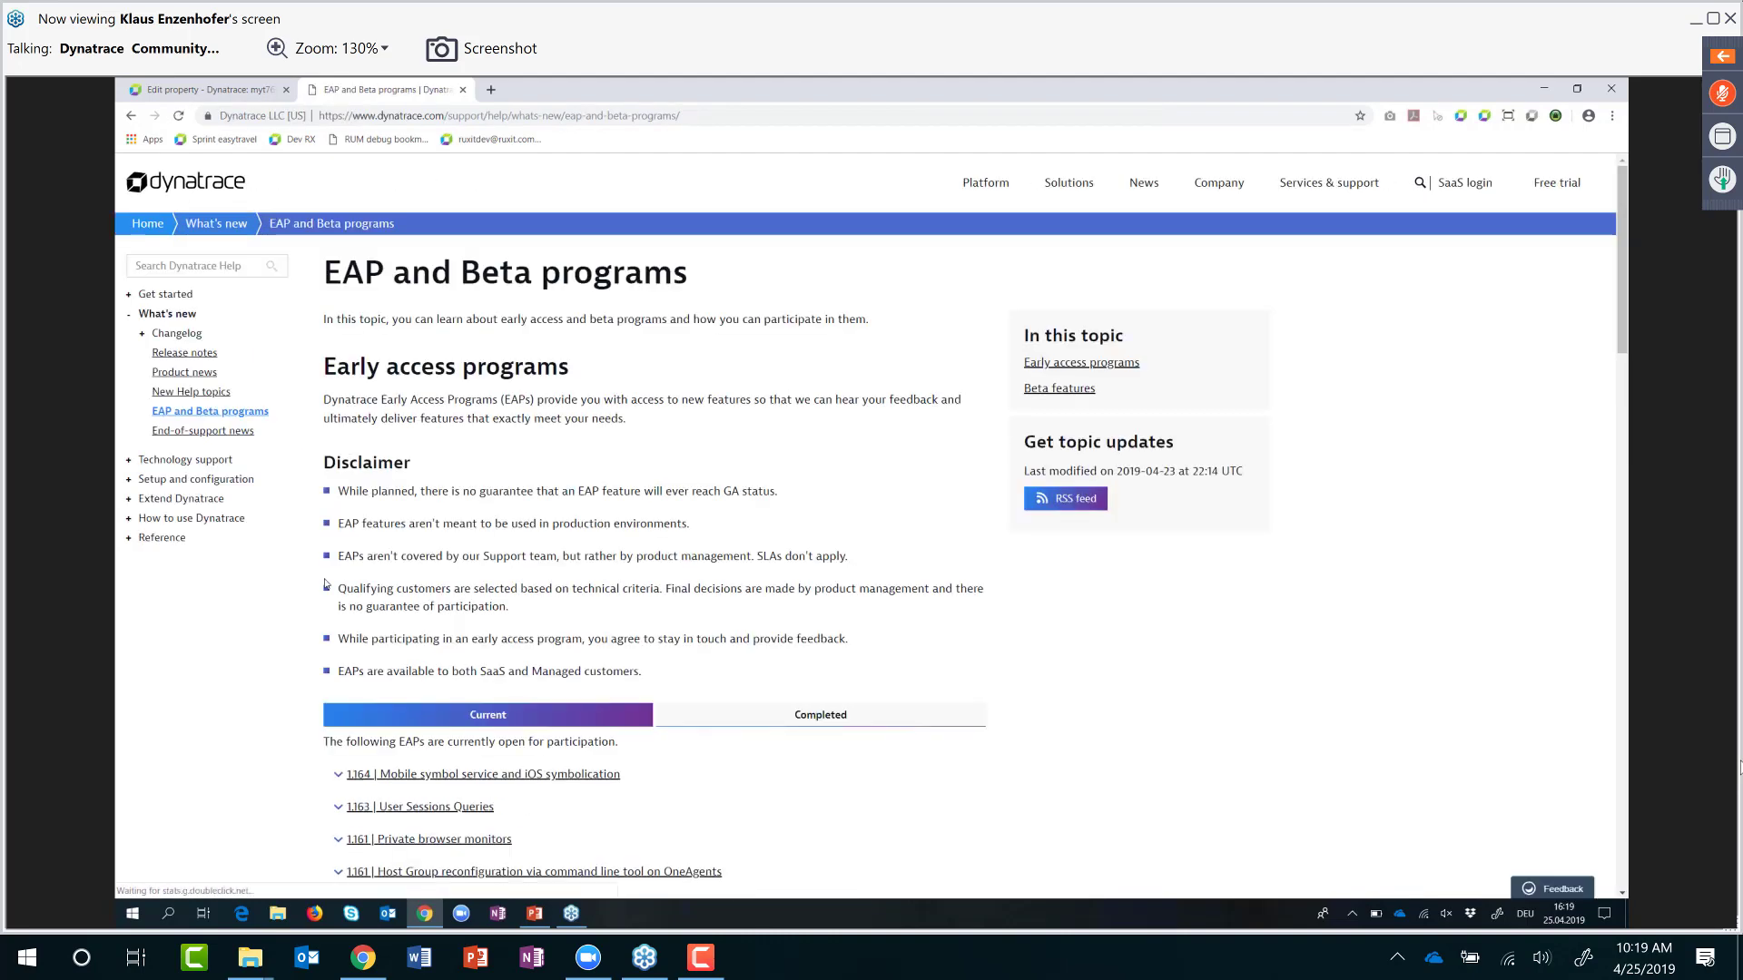
scroll(221, 531, down, 3)
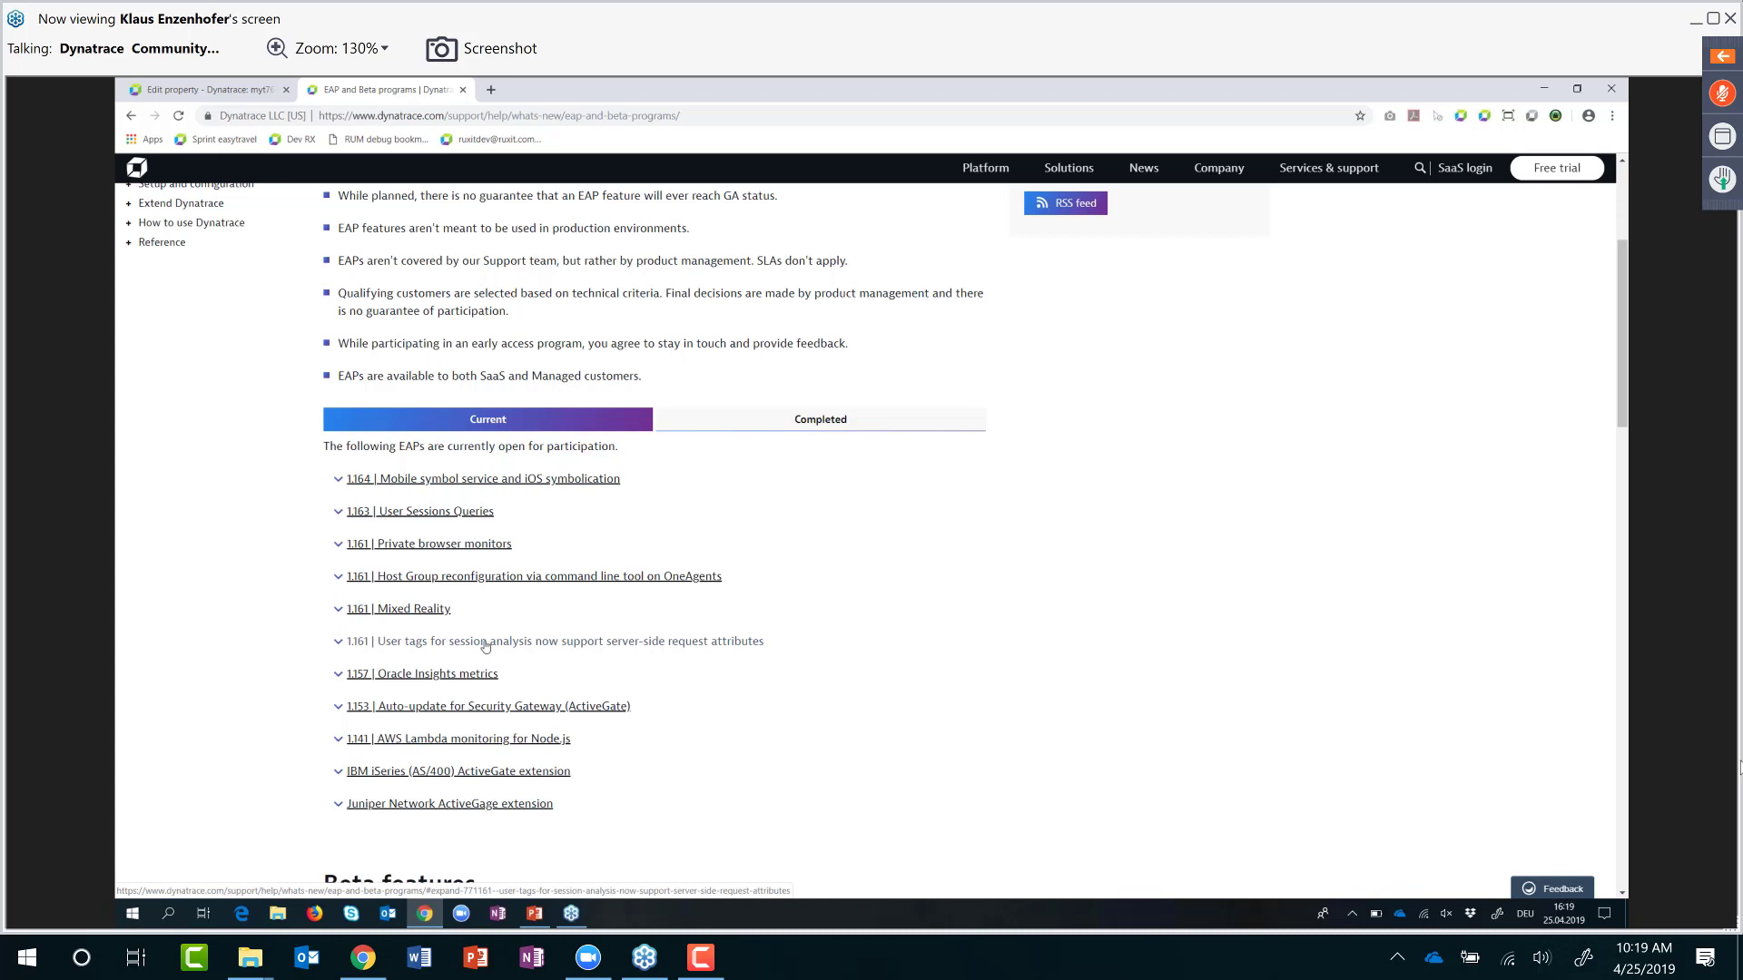
Step: Review the factsheet of the 1.161 early access program on server-side request attributes for user tags, and return to the Dynatrace property page
click(535, 643)
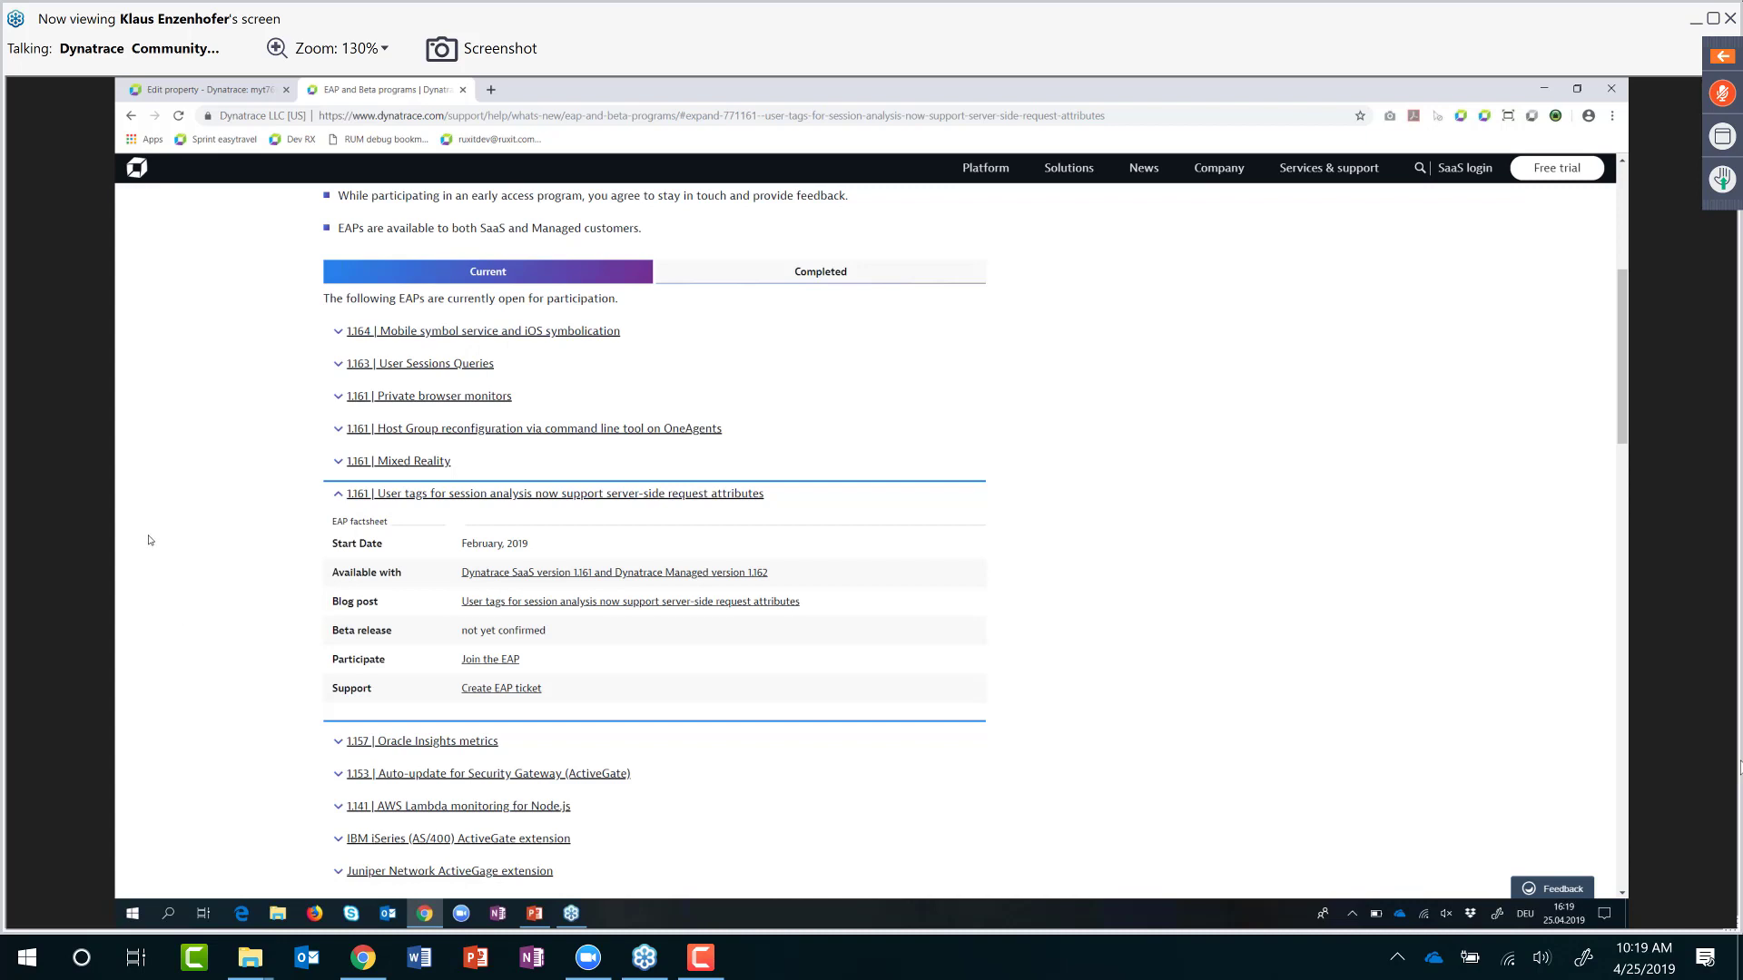
click(204, 89)
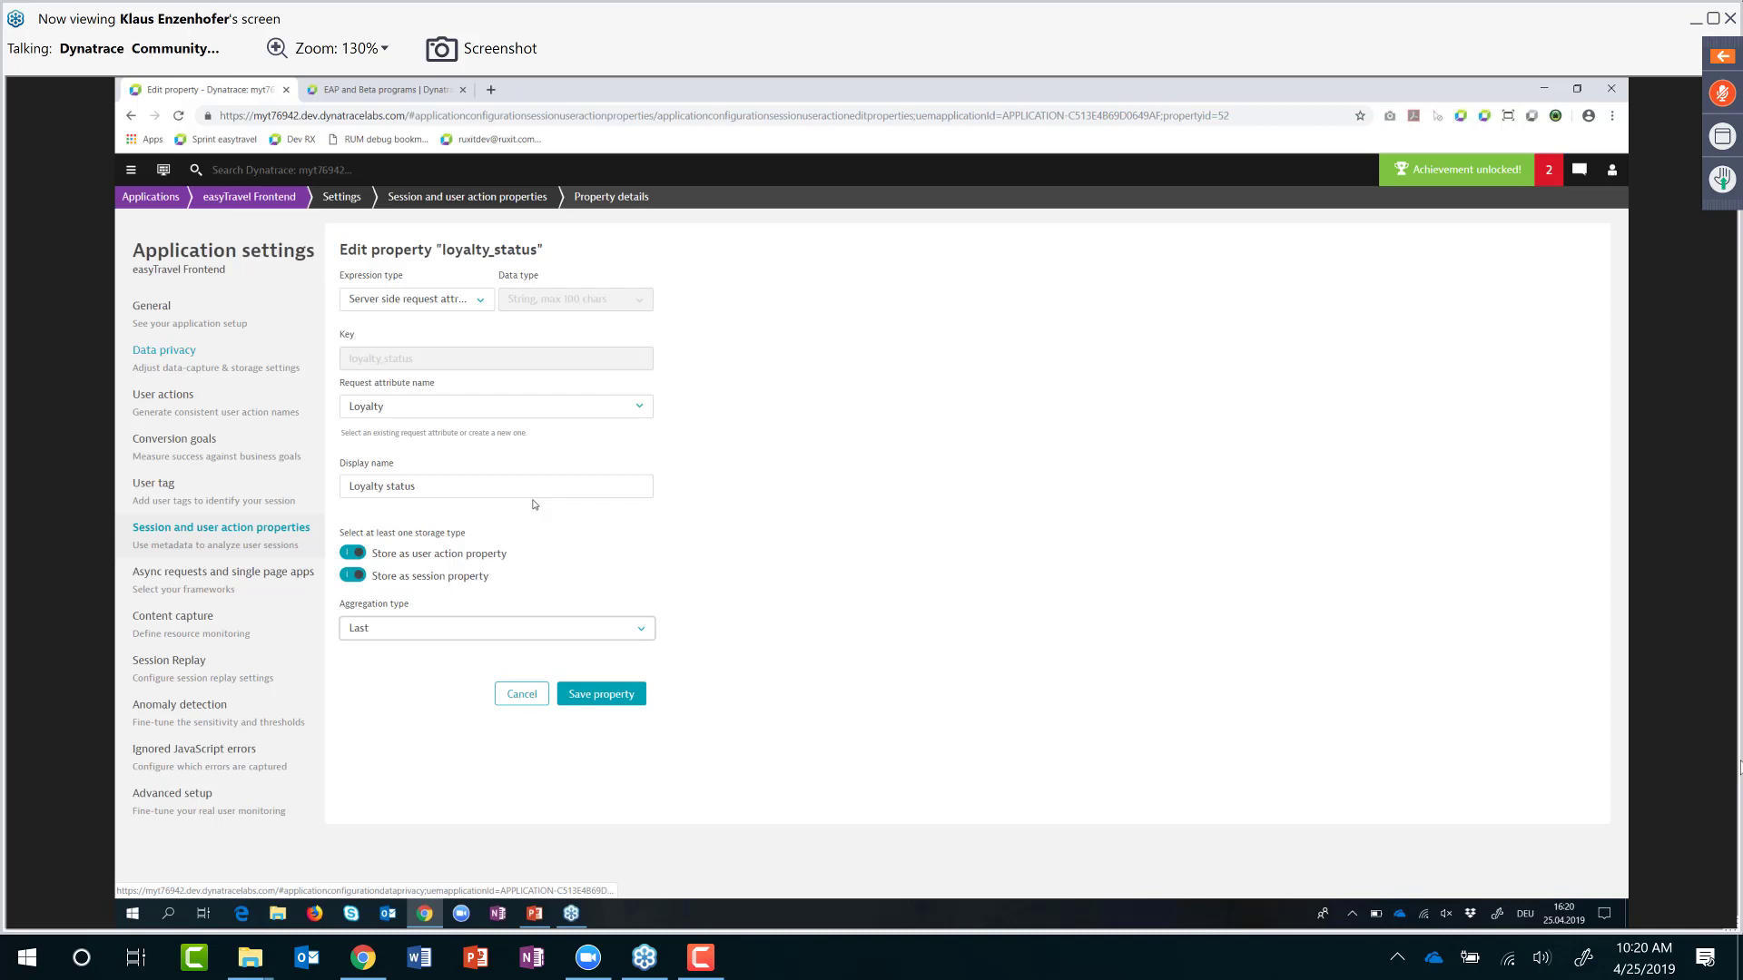
Step: Open the user sessions overview and filter it by the string property loyalty_status with the value Gold
click(131, 170)
click(181, 362)
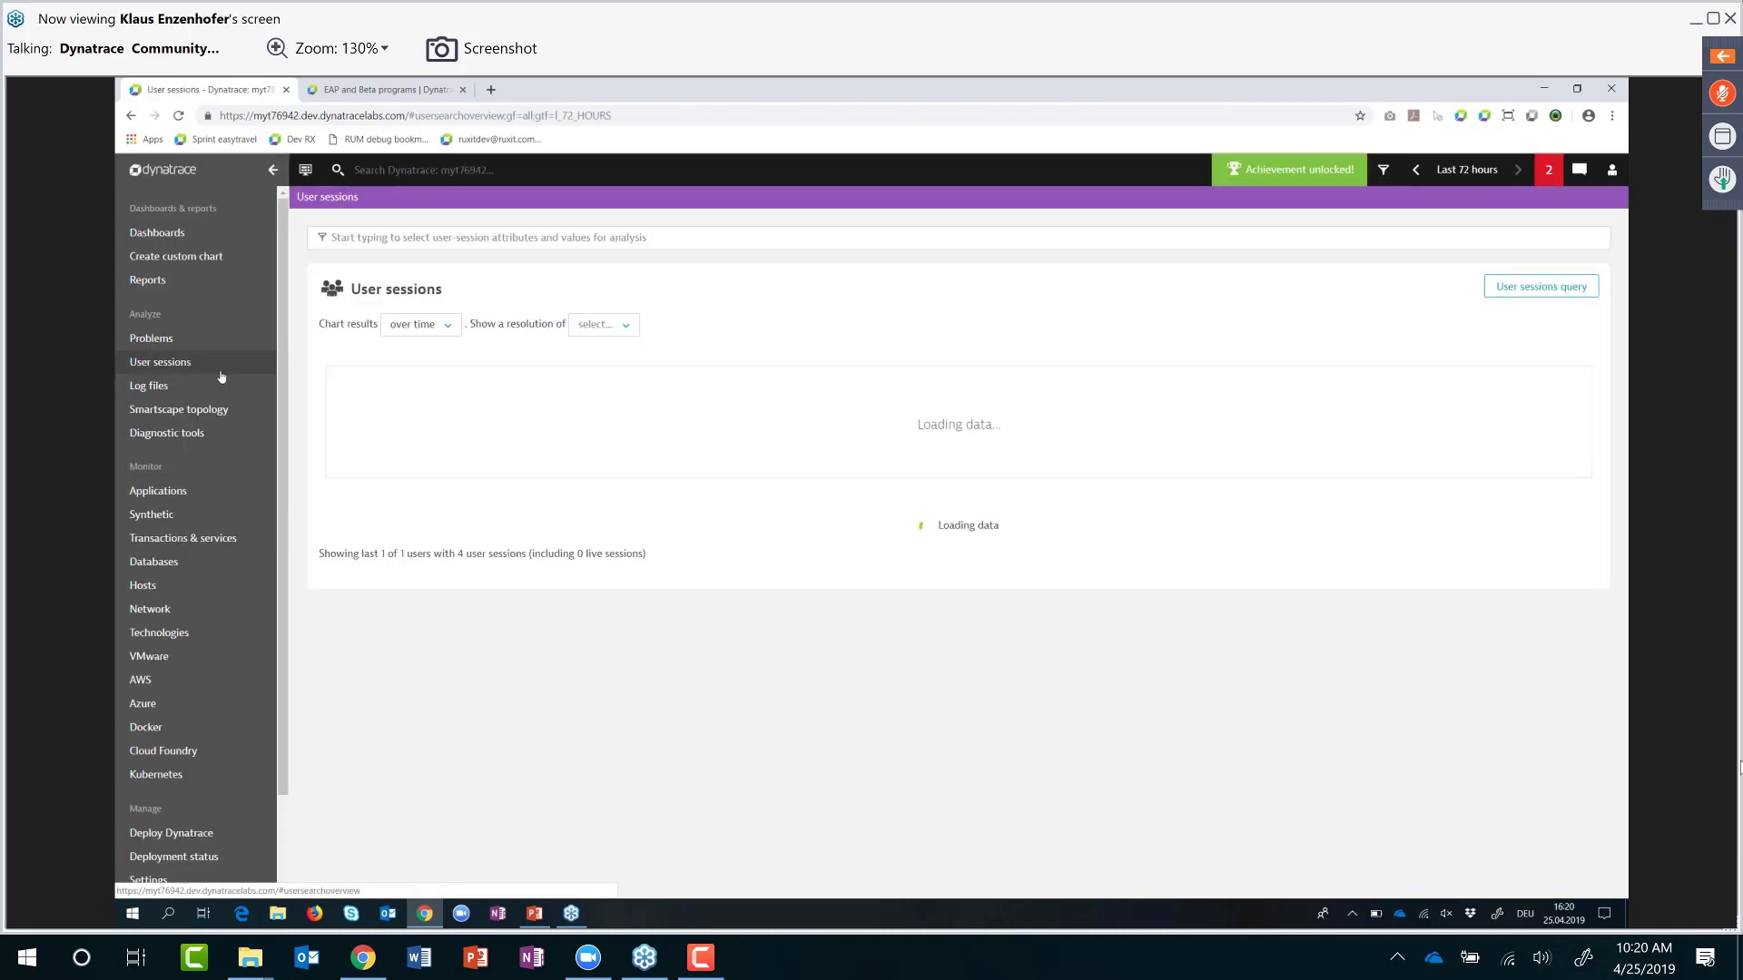
click(681, 238)
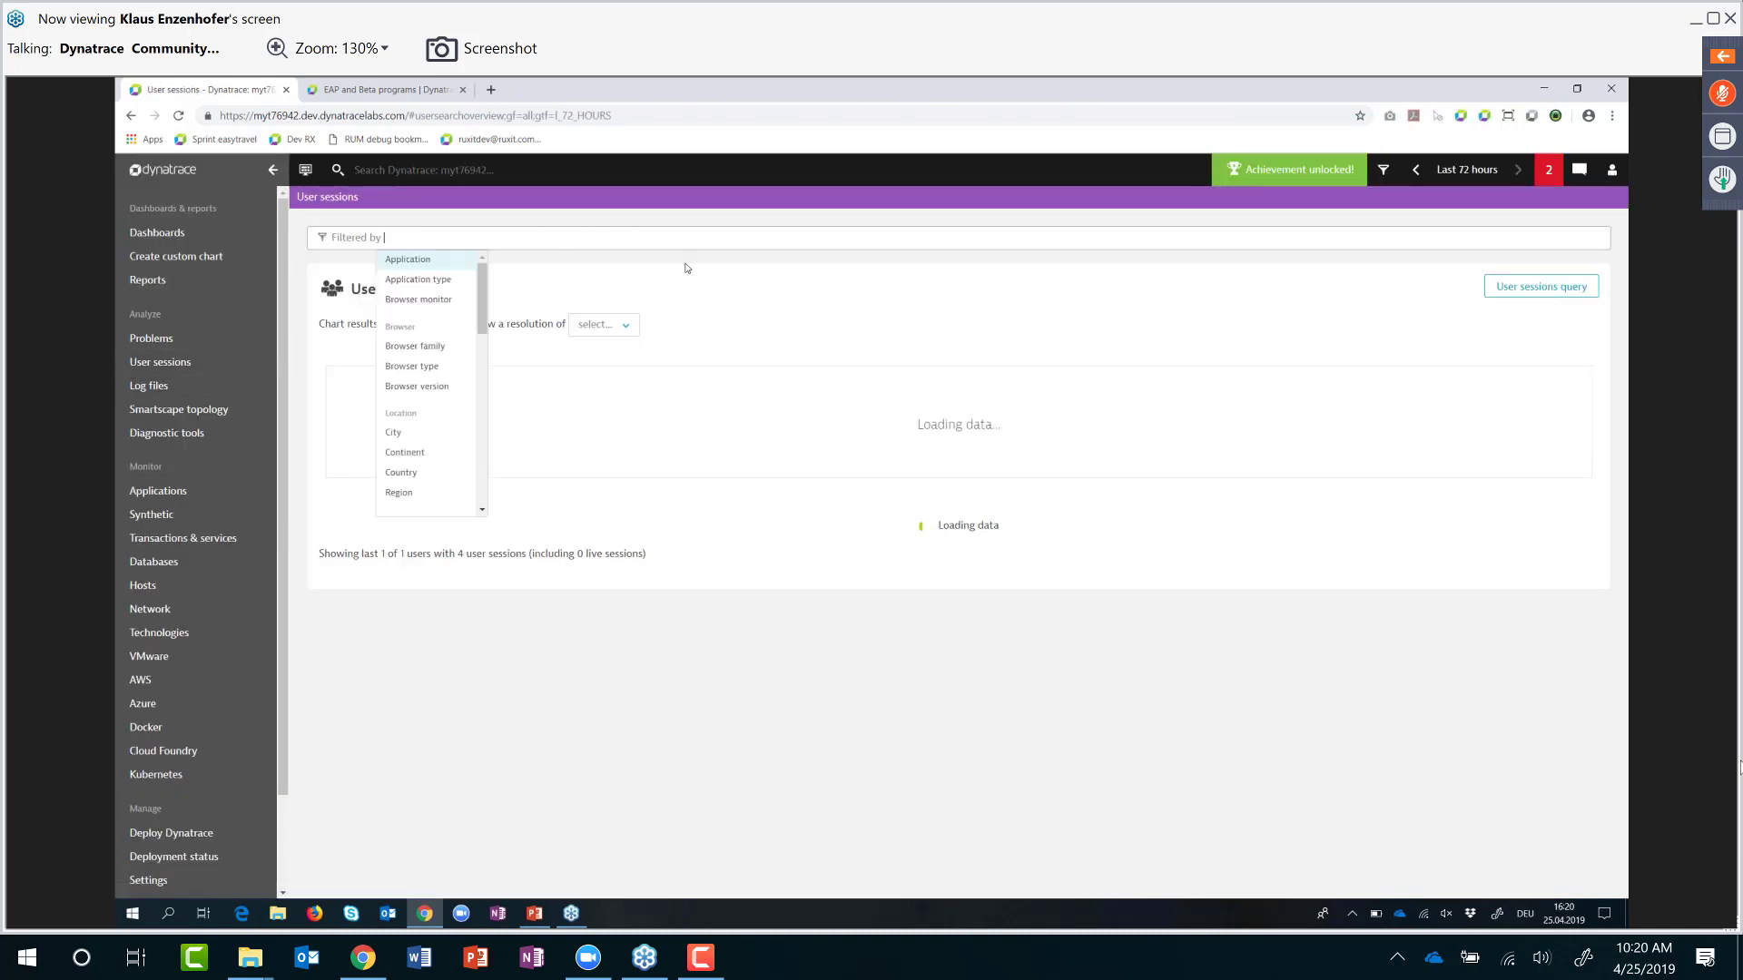
text(st)
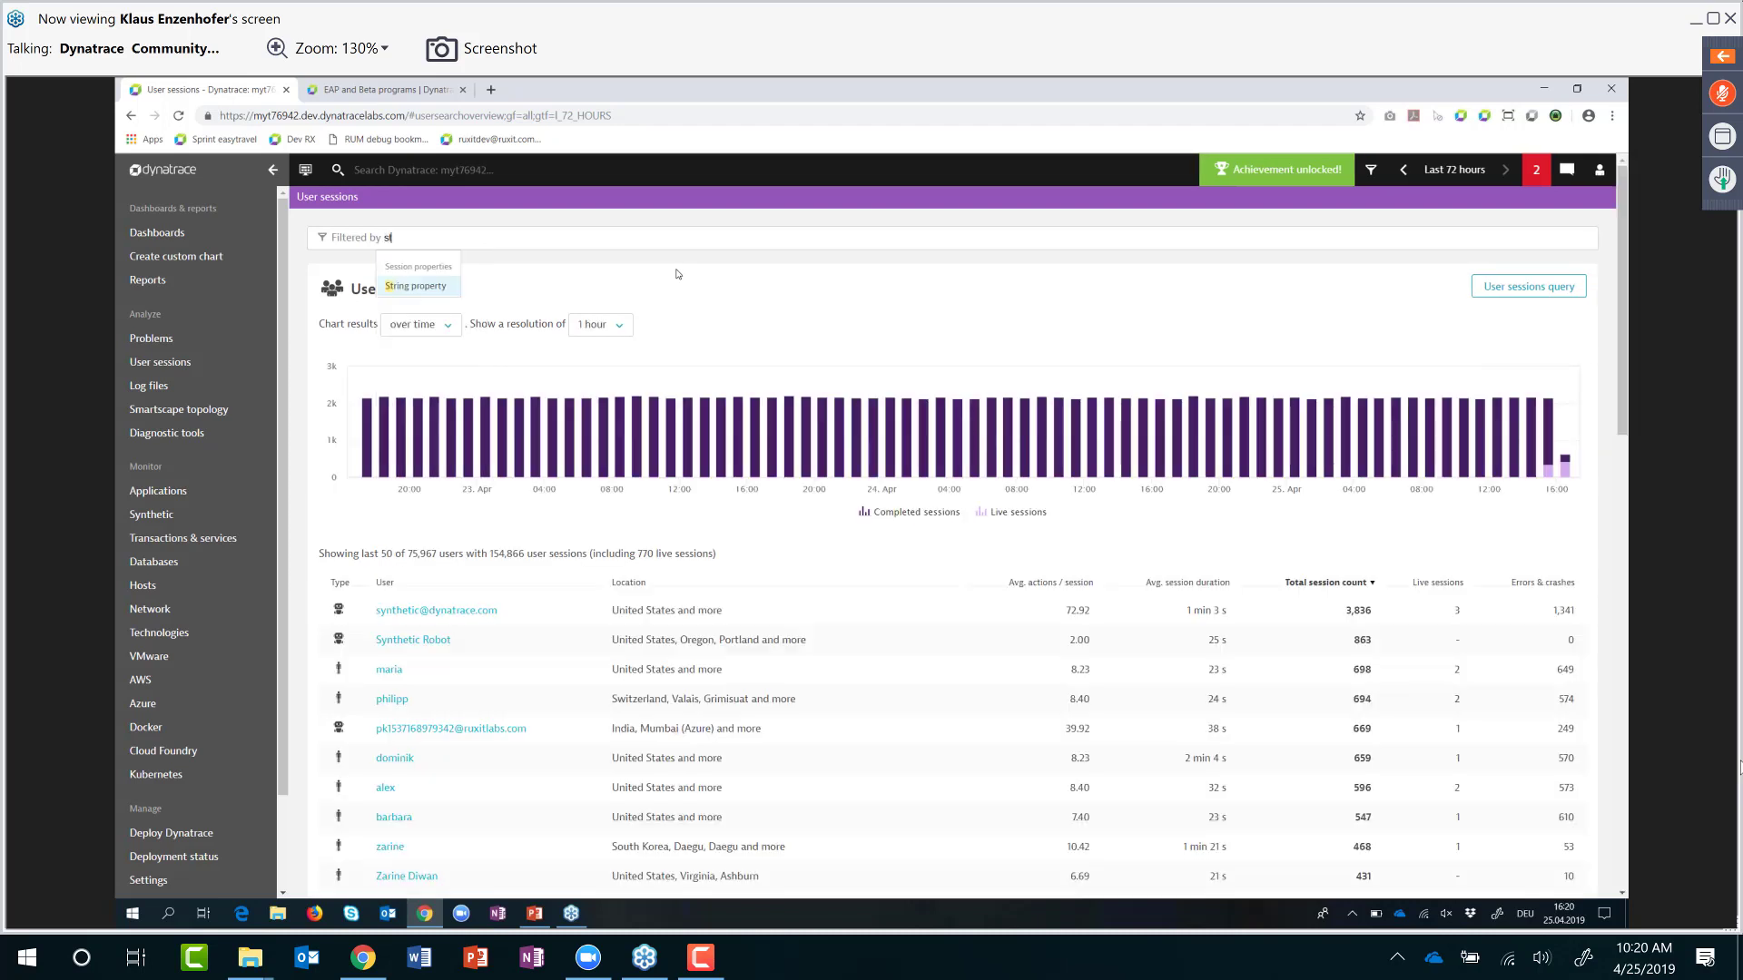
click(426, 287)
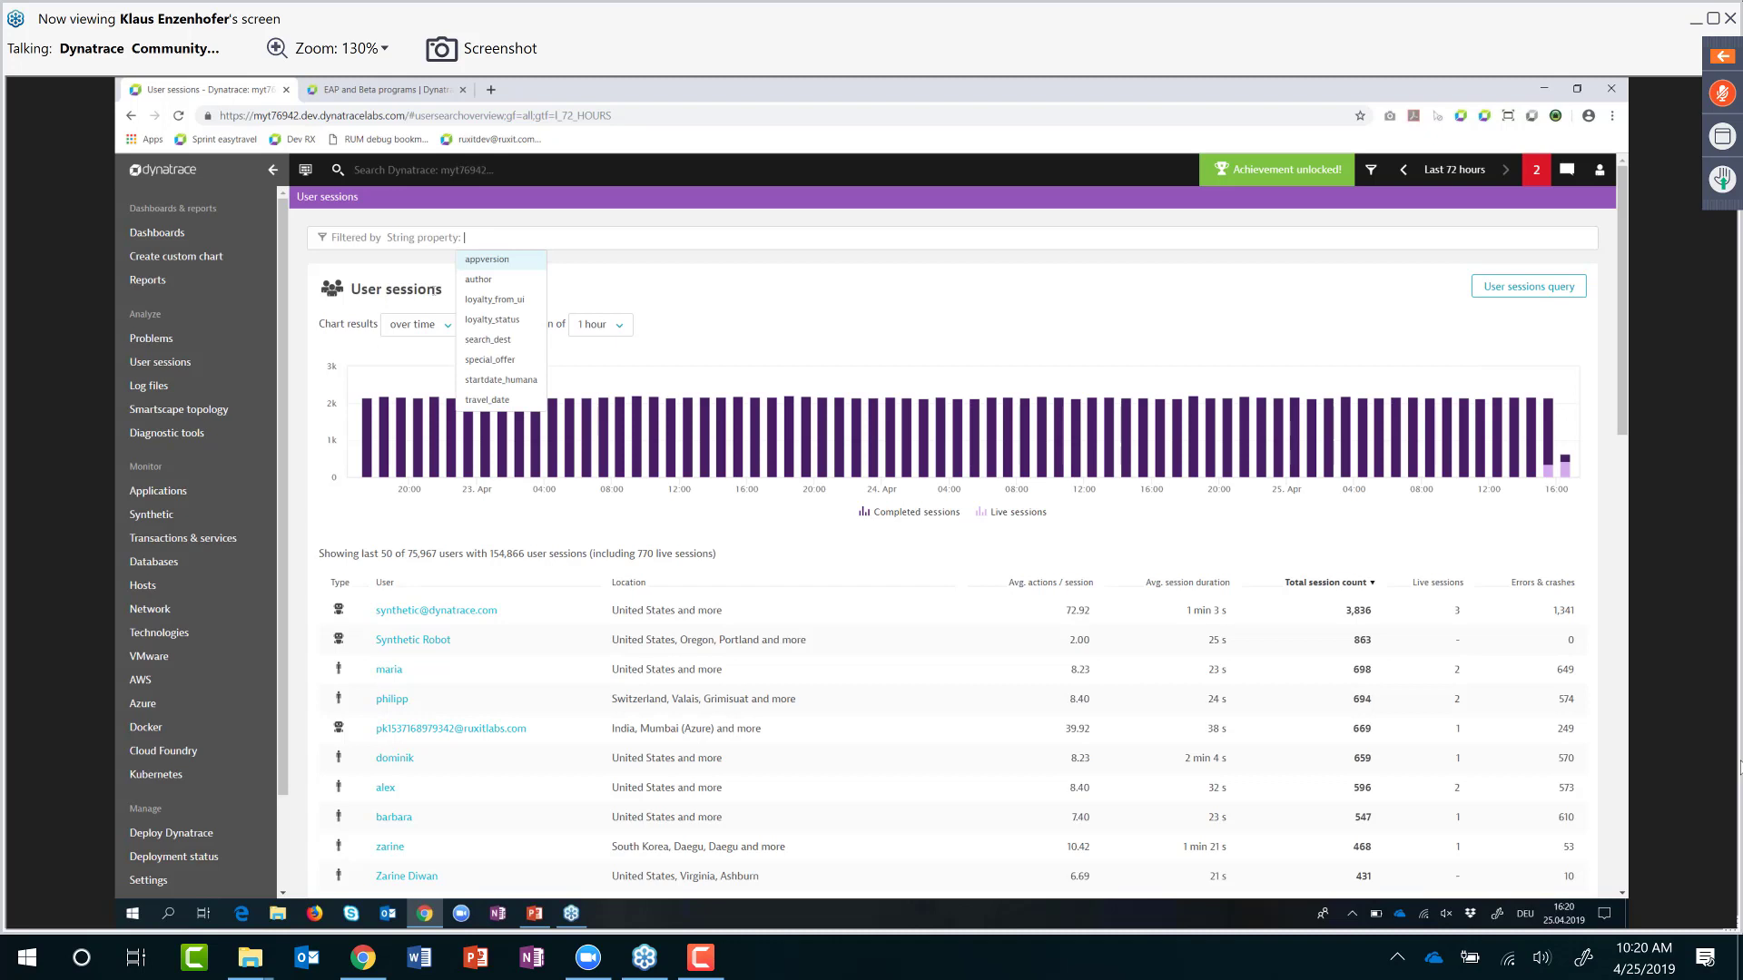
click(505, 319)
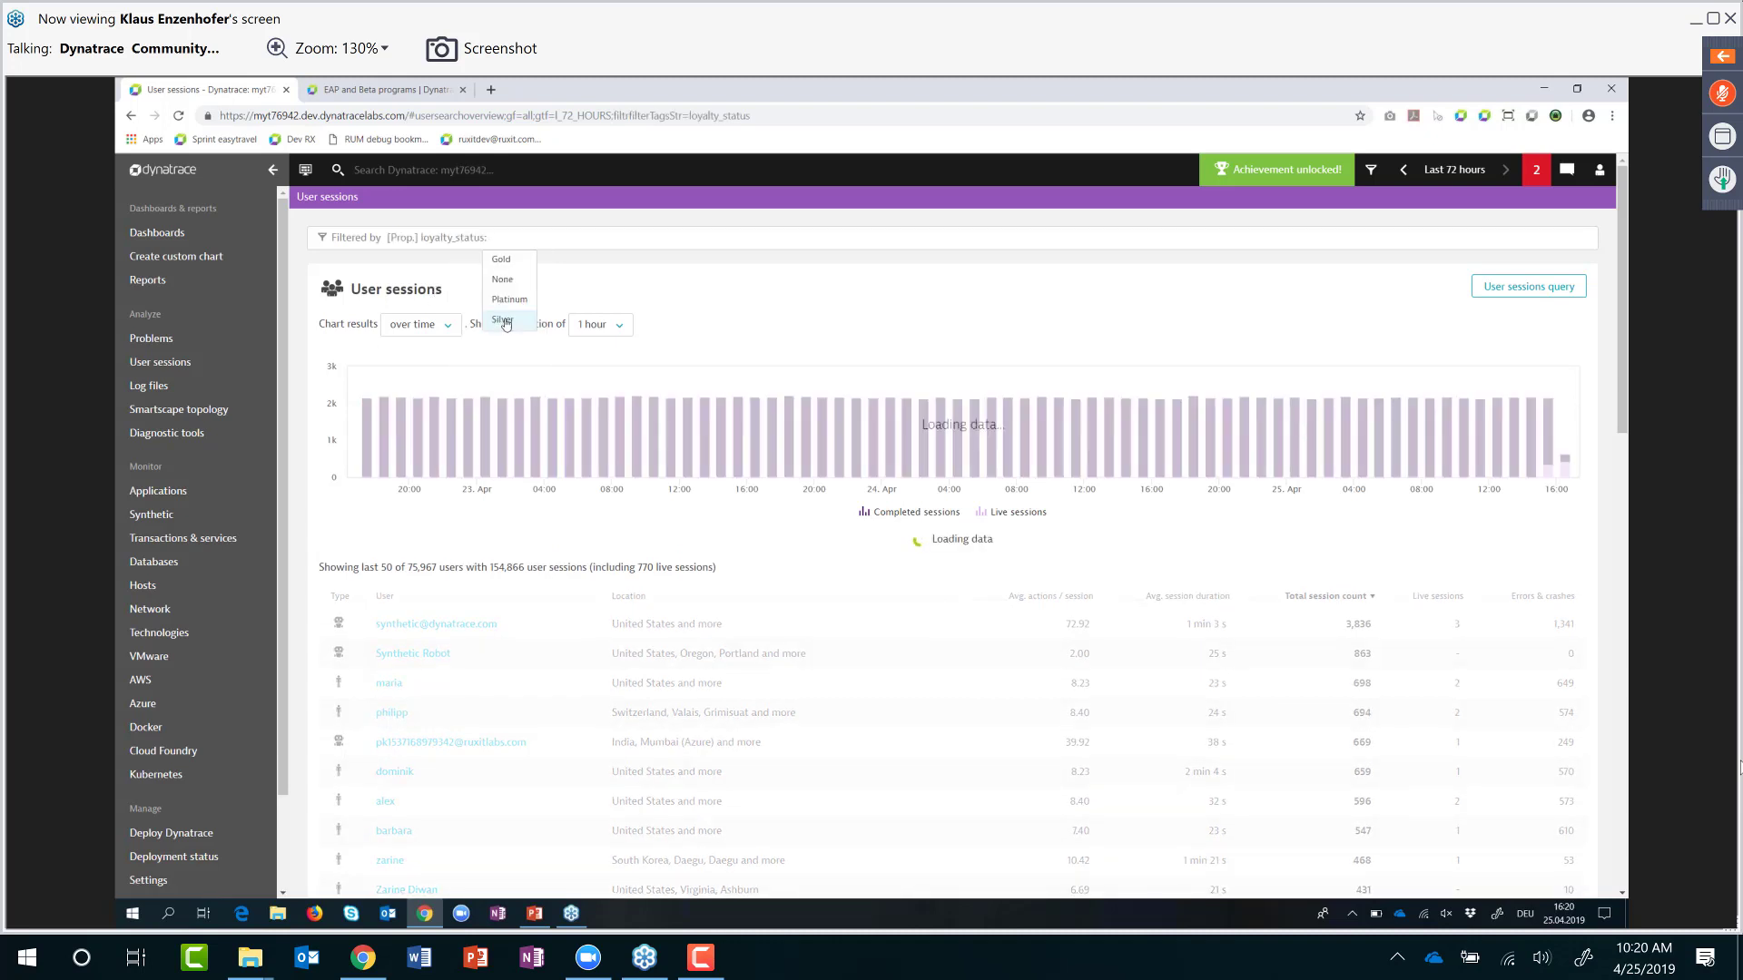
click(502, 260)
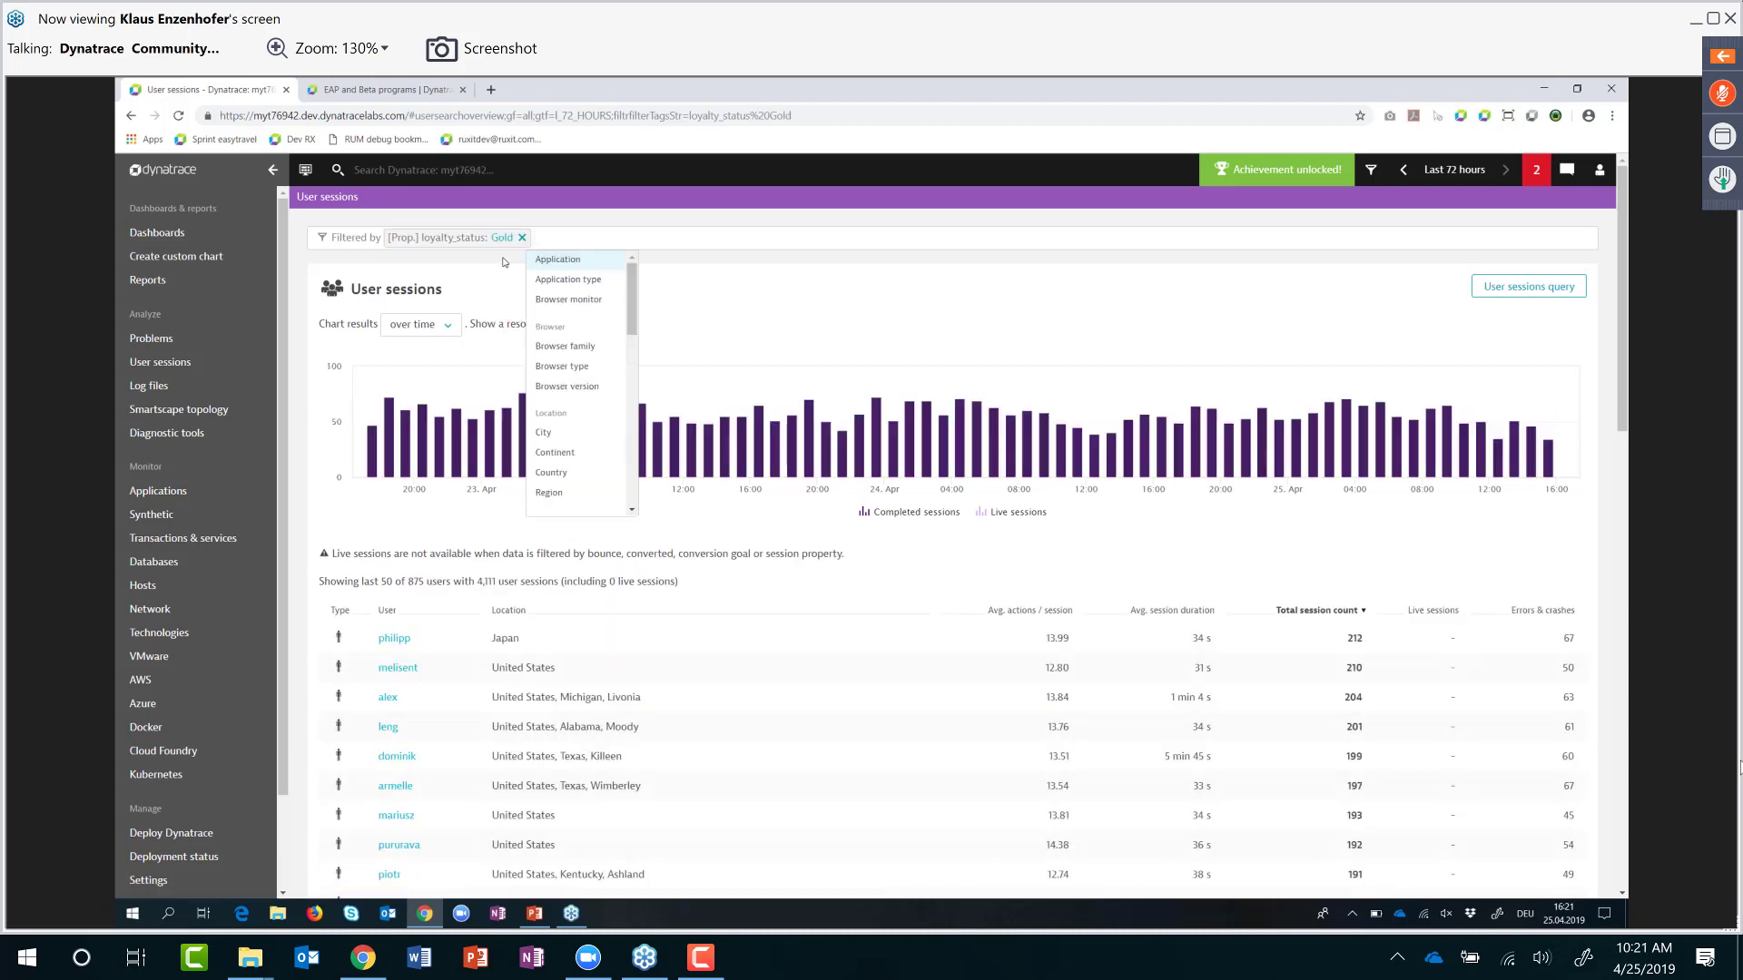
text(us)
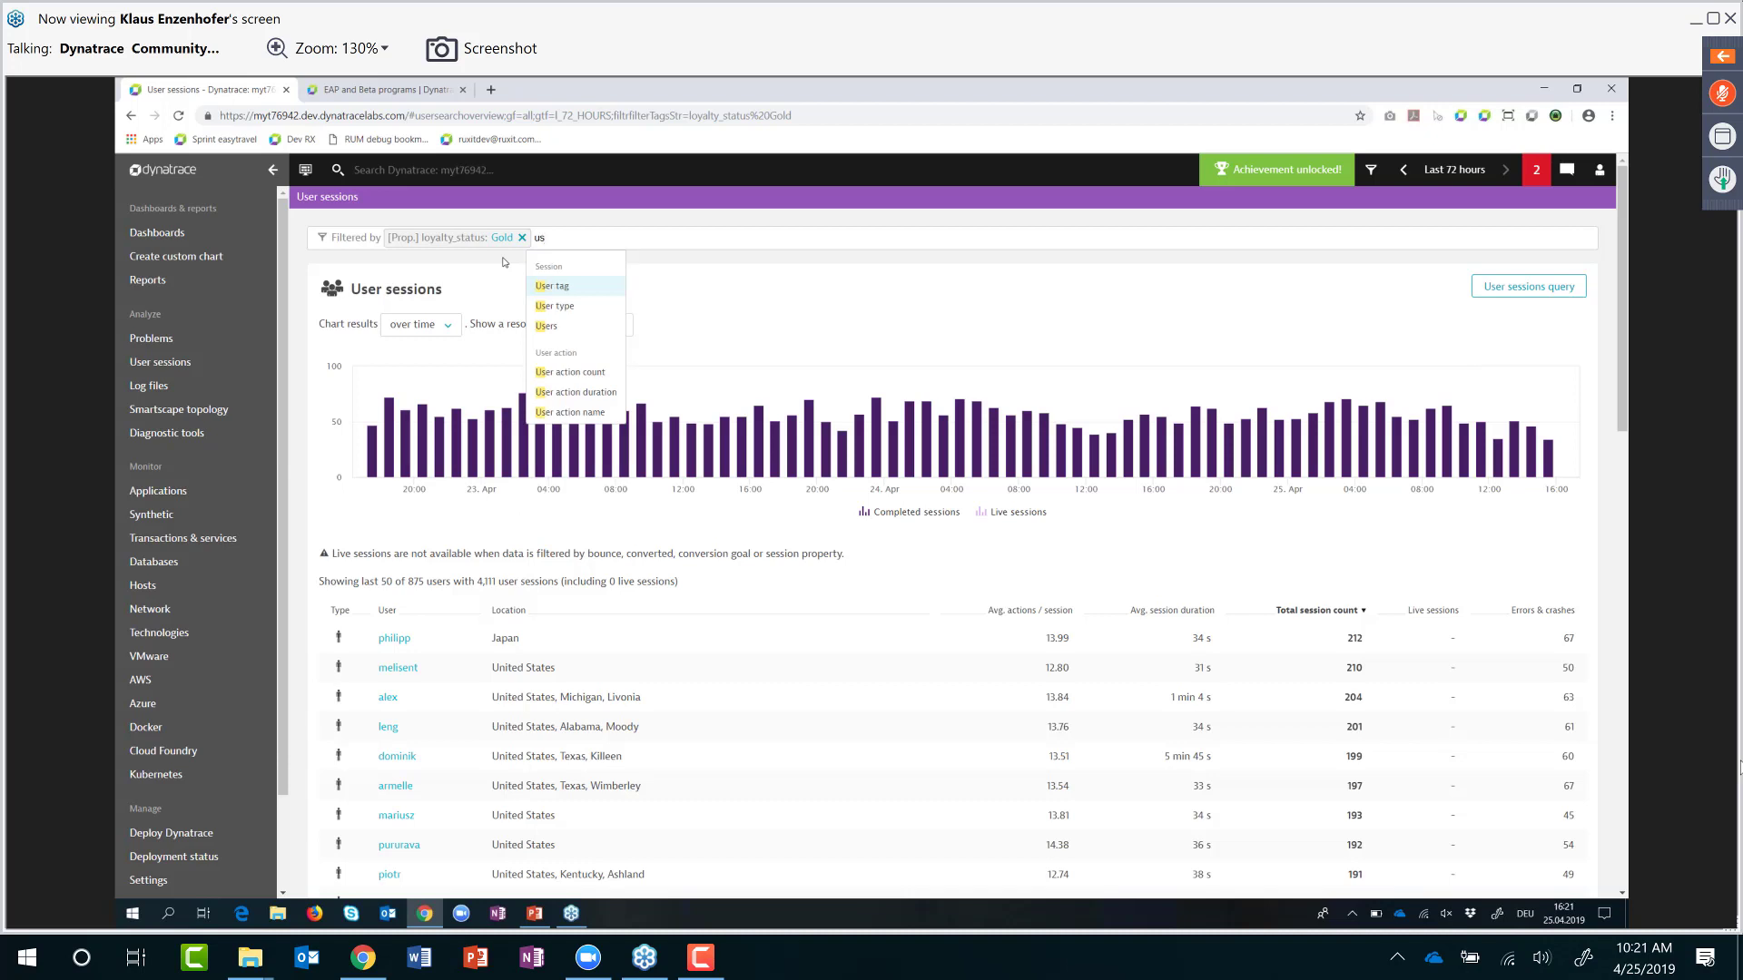
click(558, 290)
text(ser tag: s)
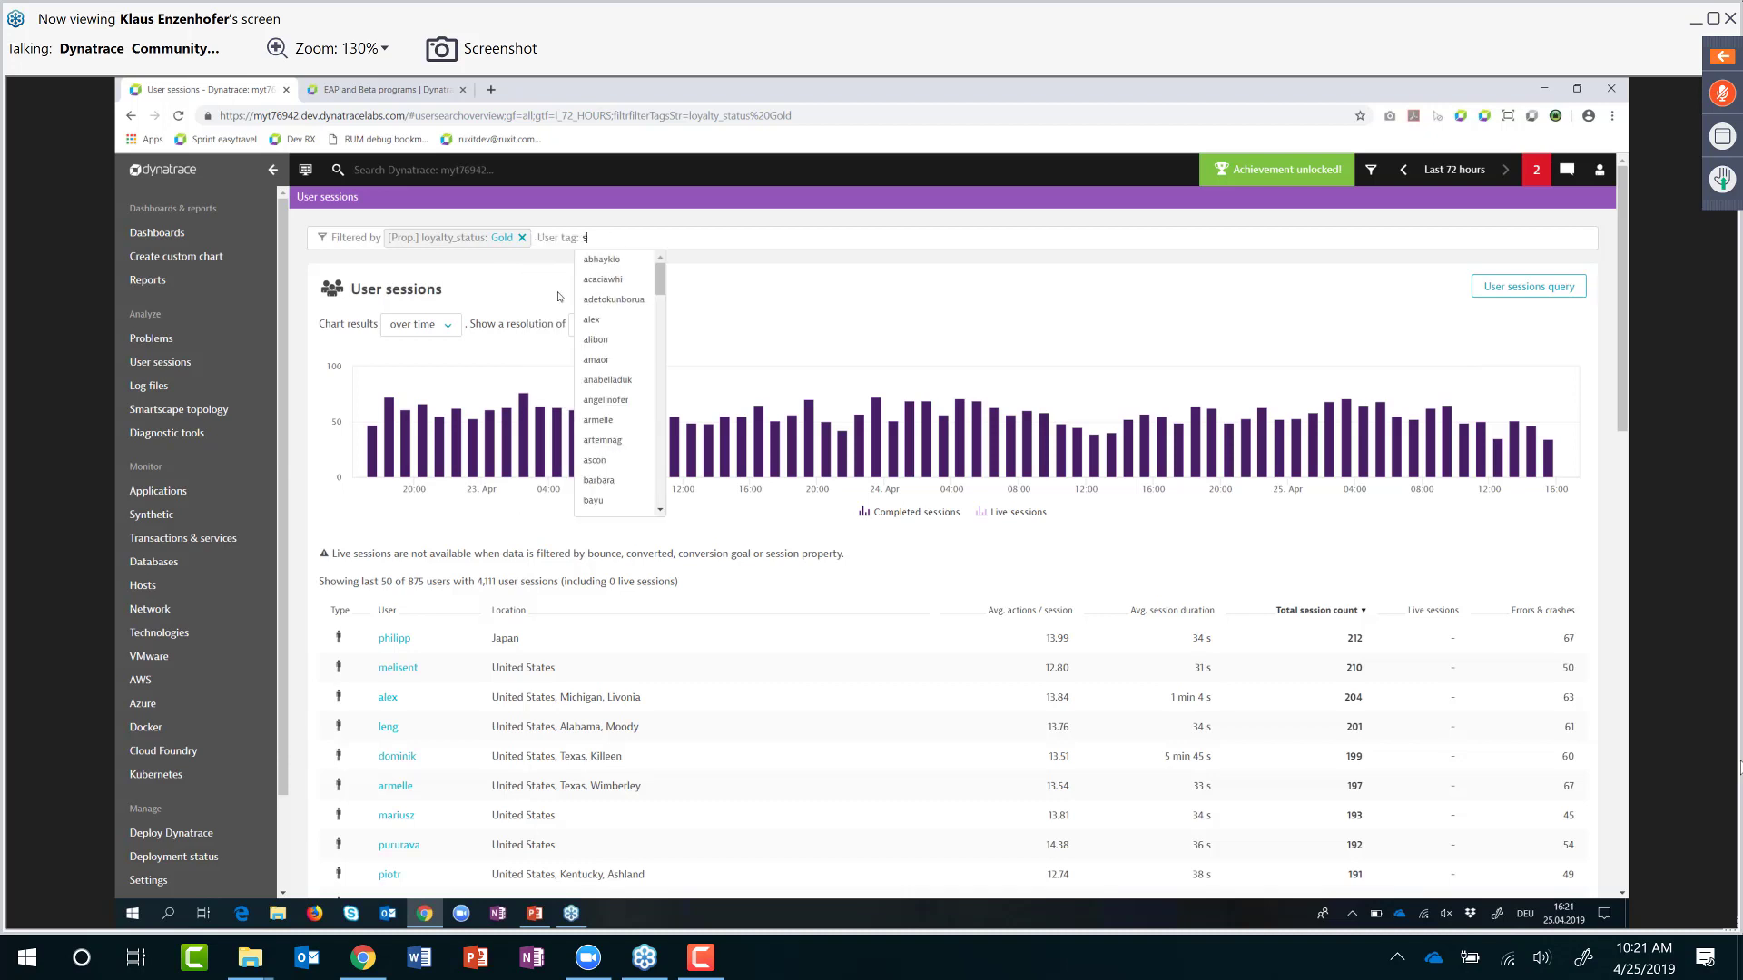
text(liv)
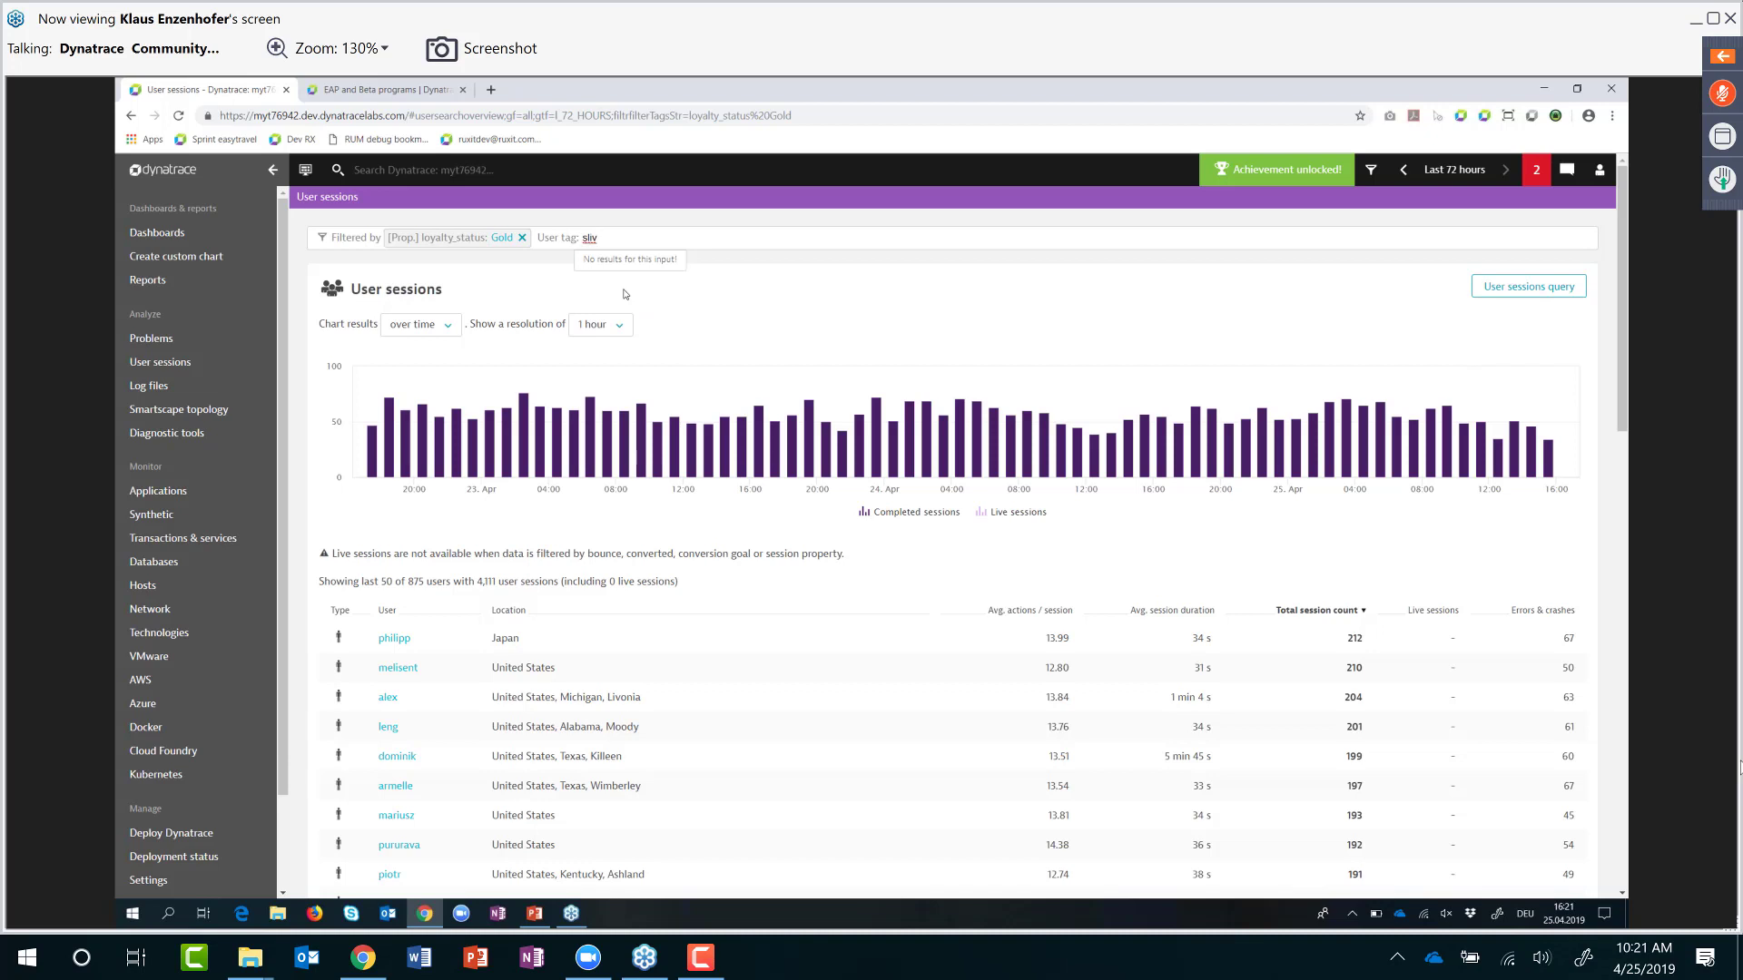
key(BackSpace)
key(BackSpace)
key(BackSpace)
key(BackSpace)
key(BackSpace)
key(BackSpace)
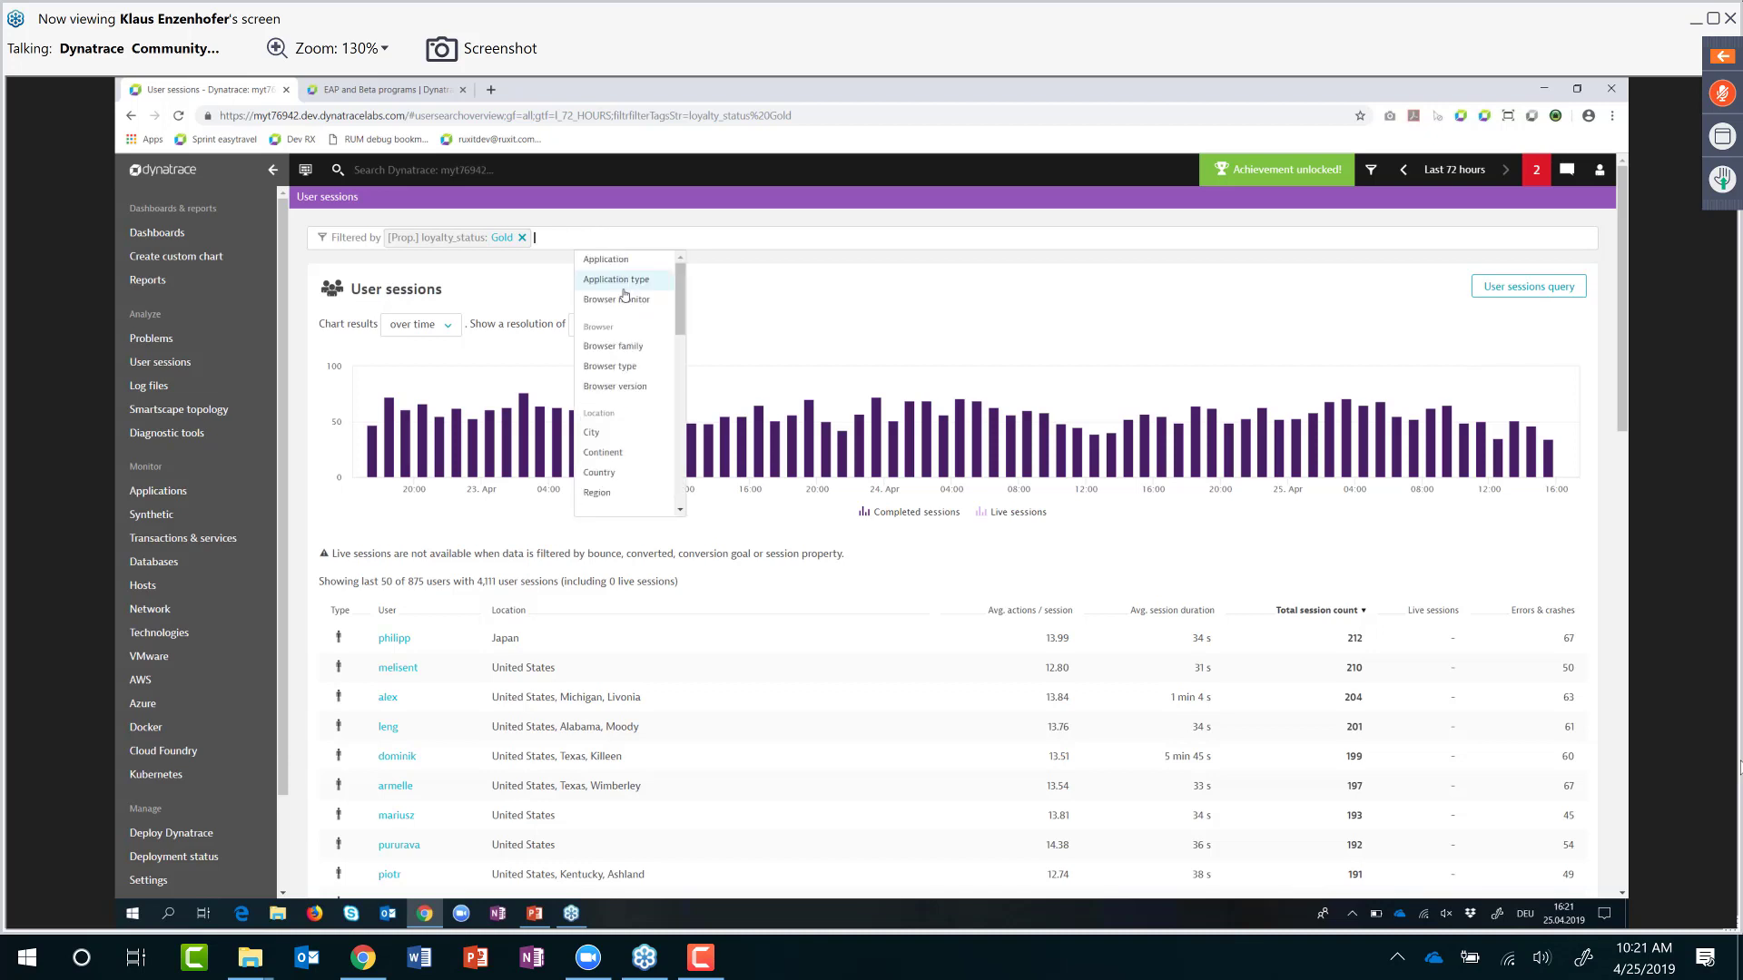
Step: Replace the loyalty_status filter with a user tag filter for one specific user found by searching "silve"
key(BackSpace)
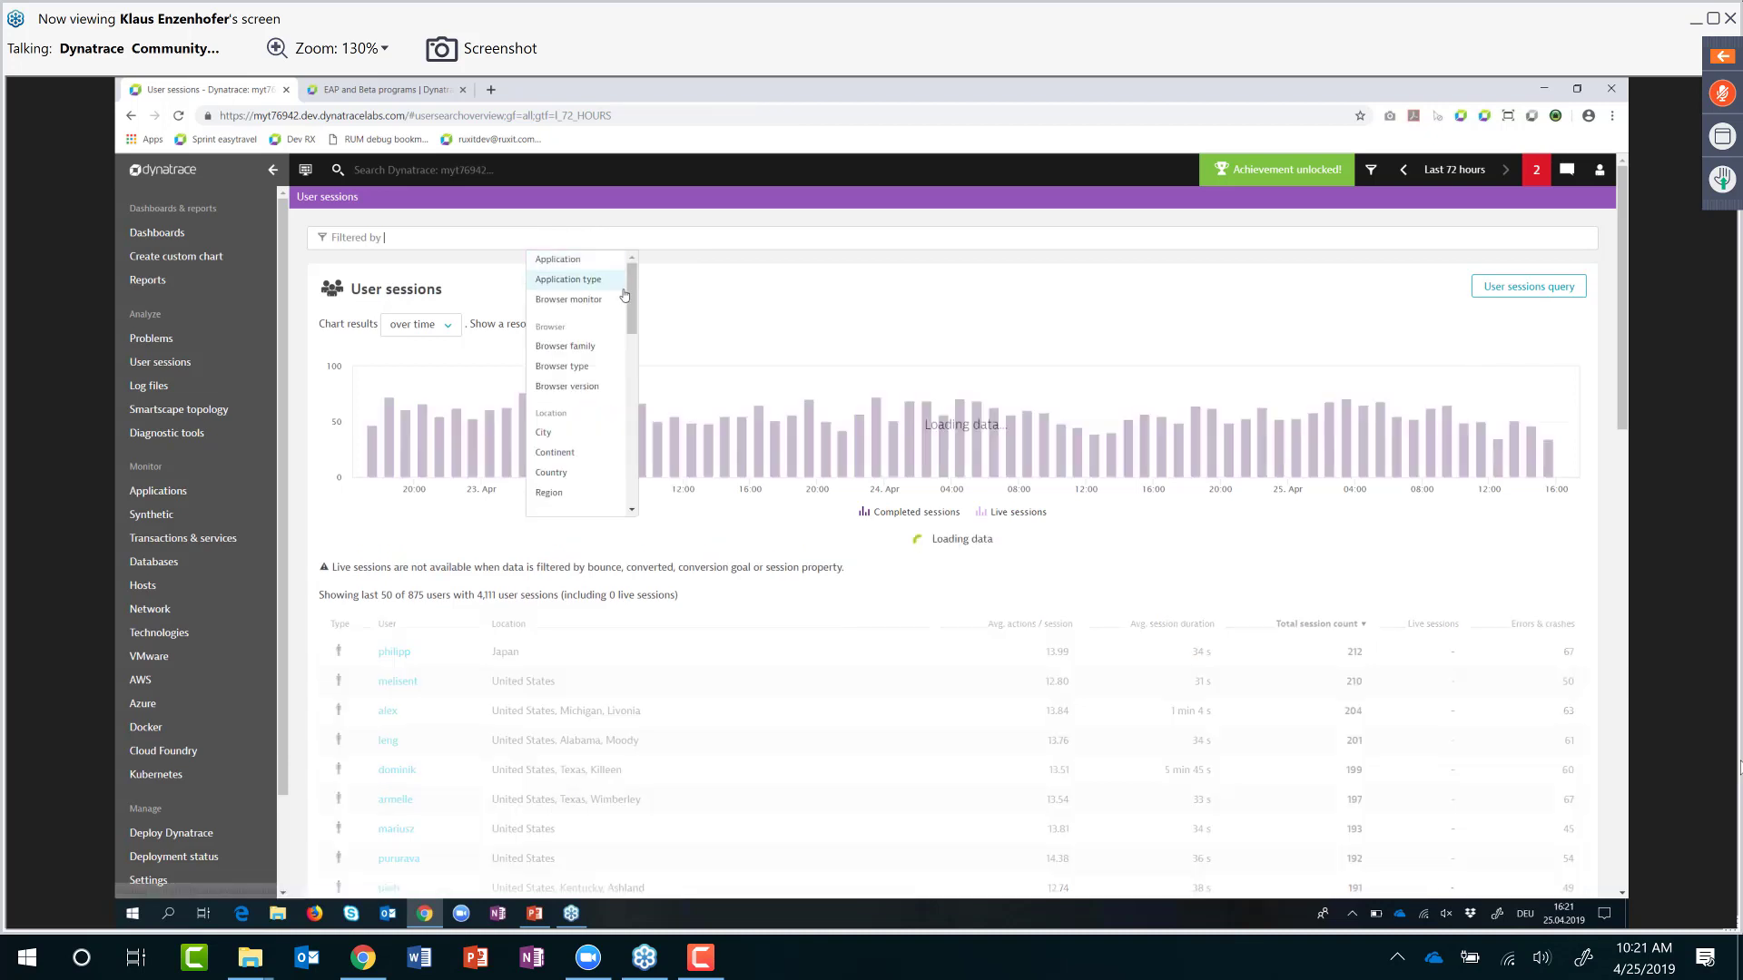
text(user)
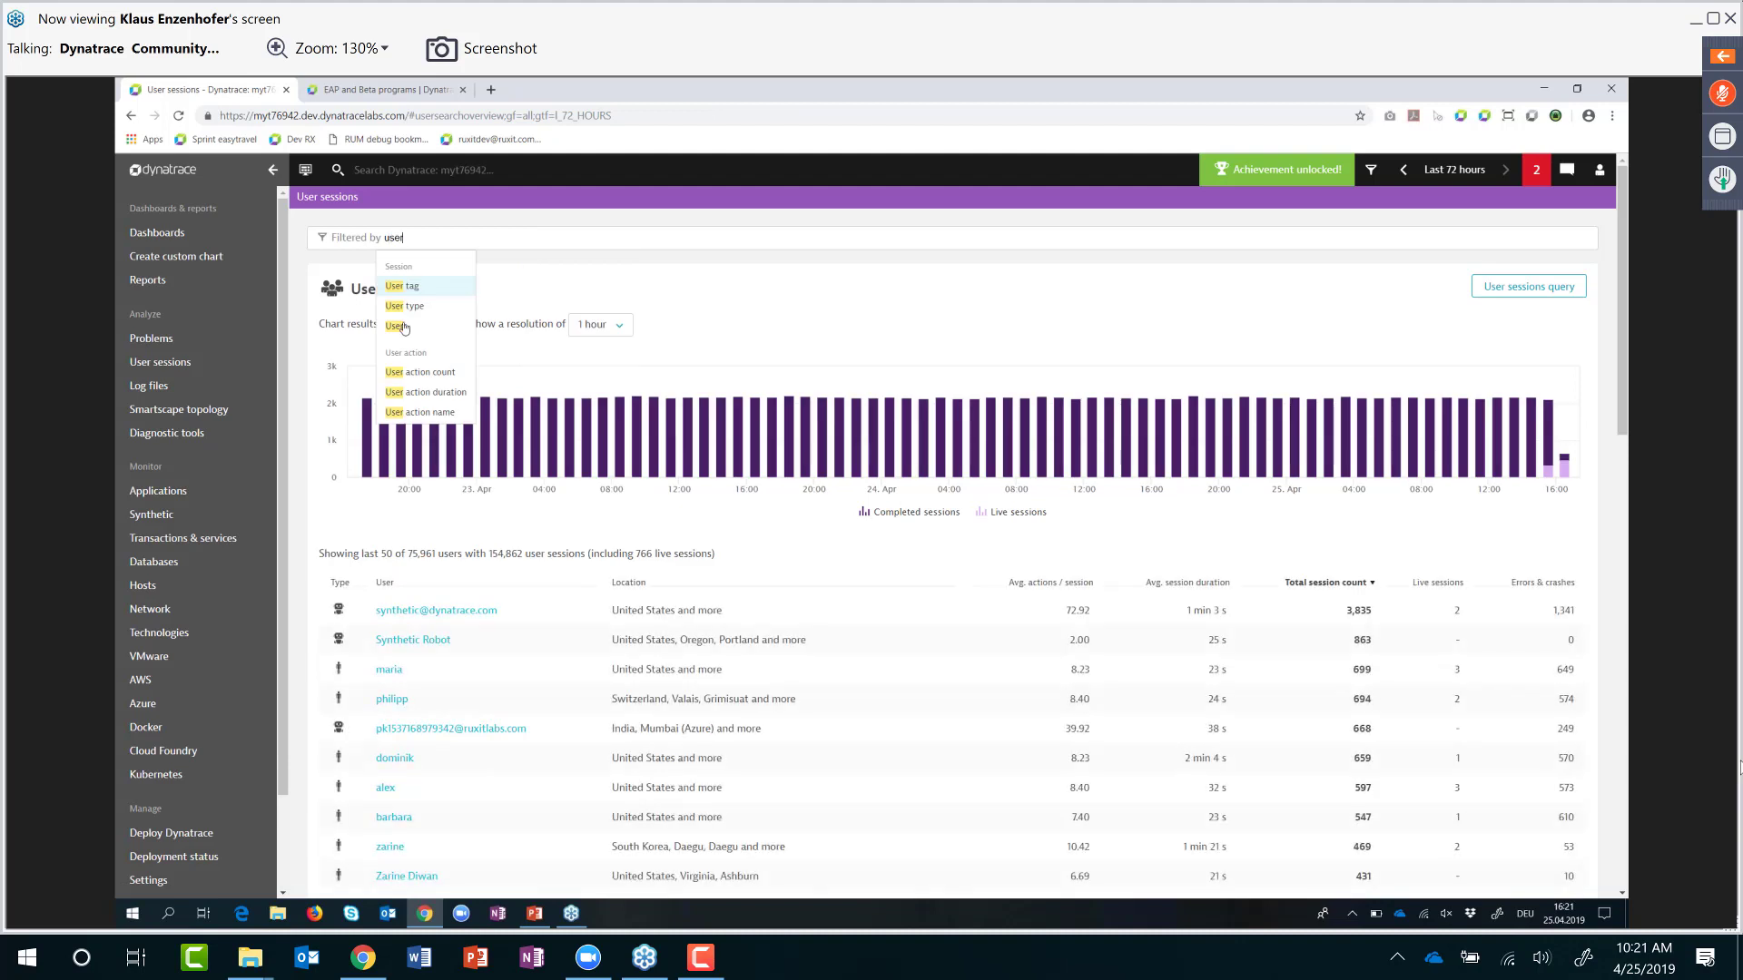
click(433, 287)
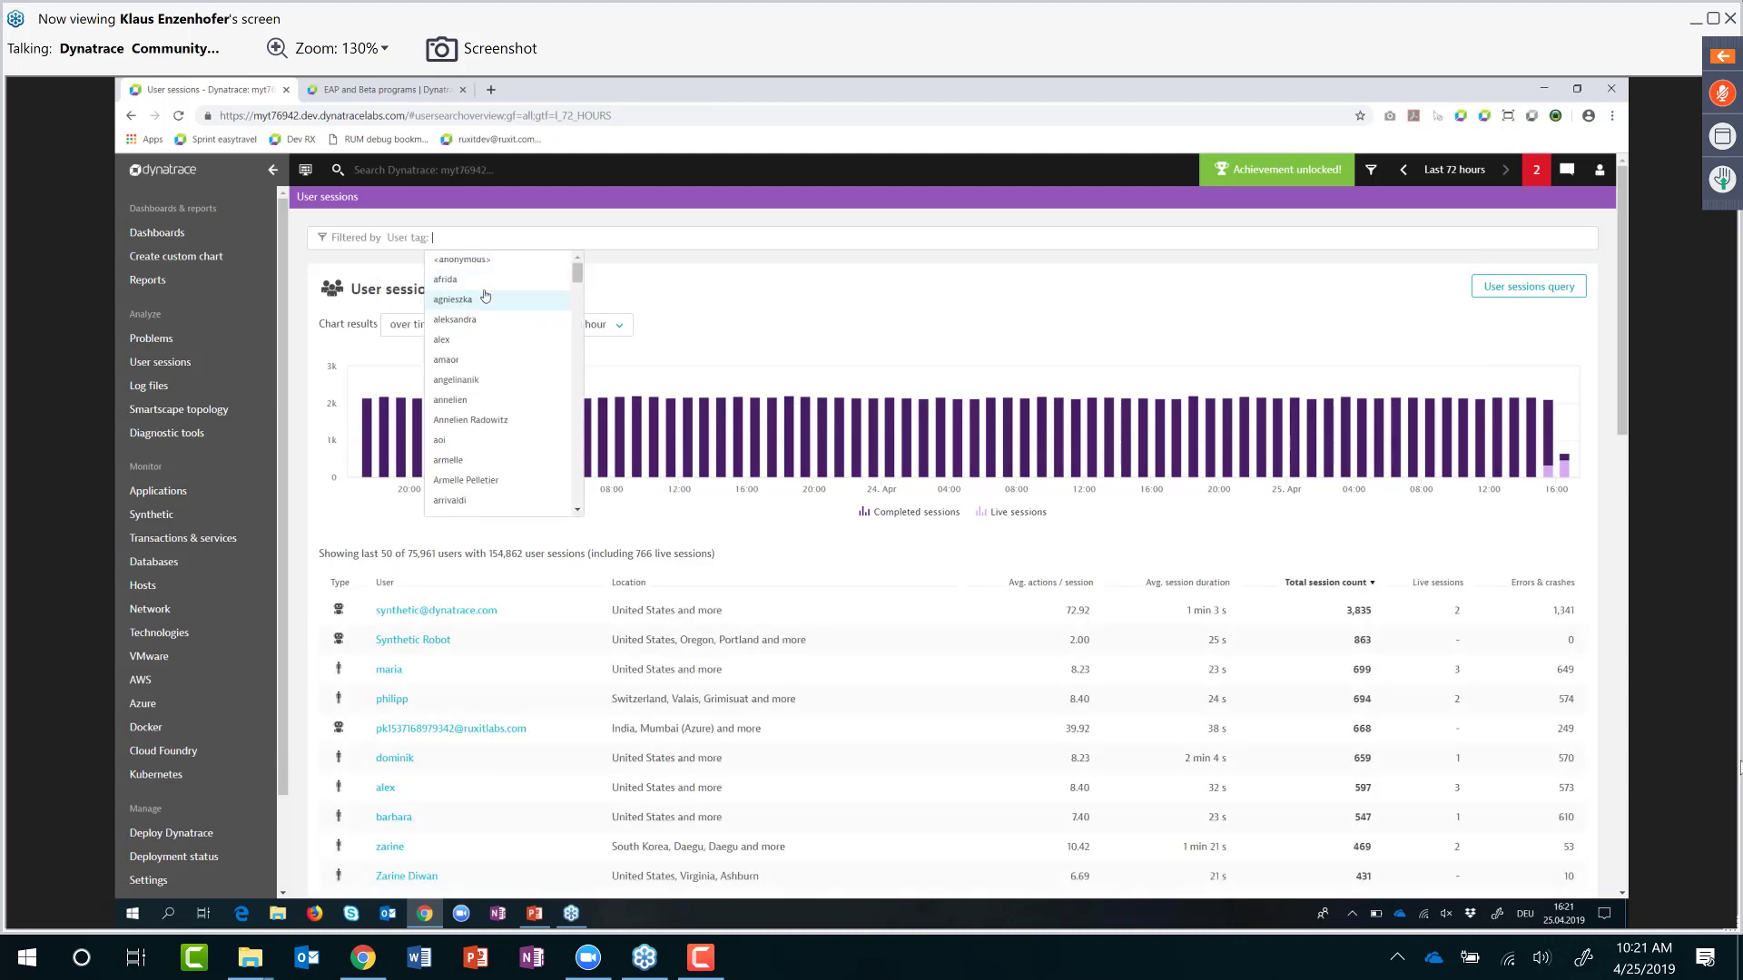
text(silve)
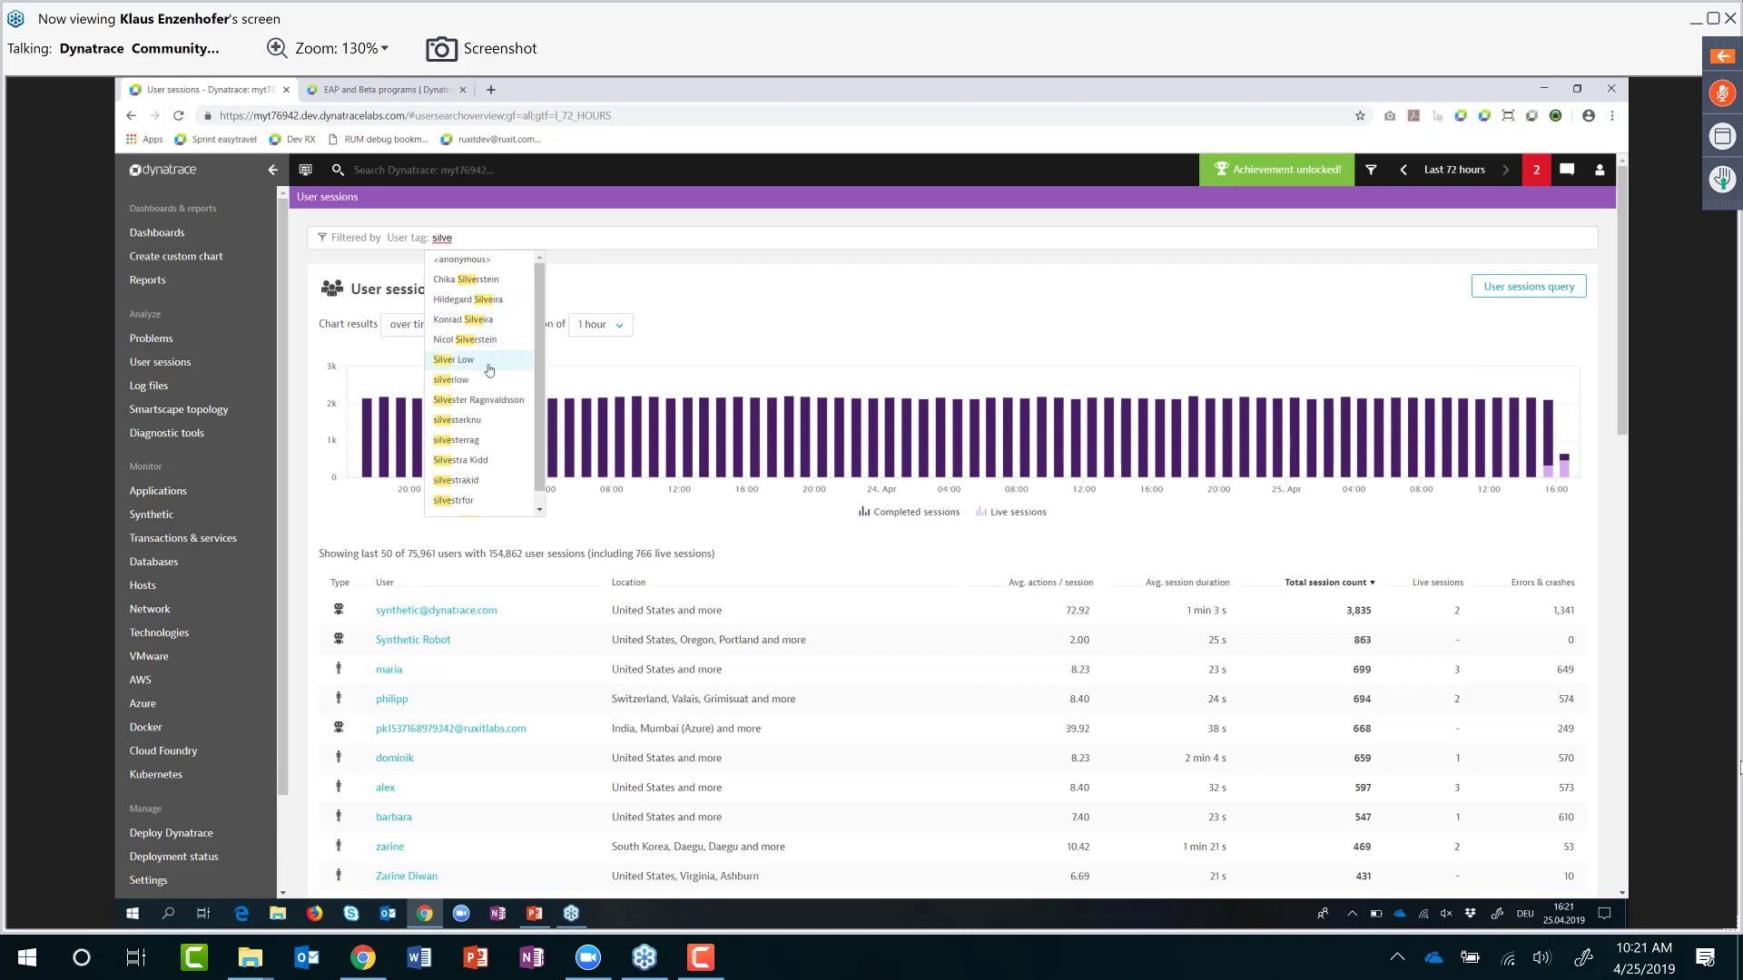
click(484, 380)
click(888, 332)
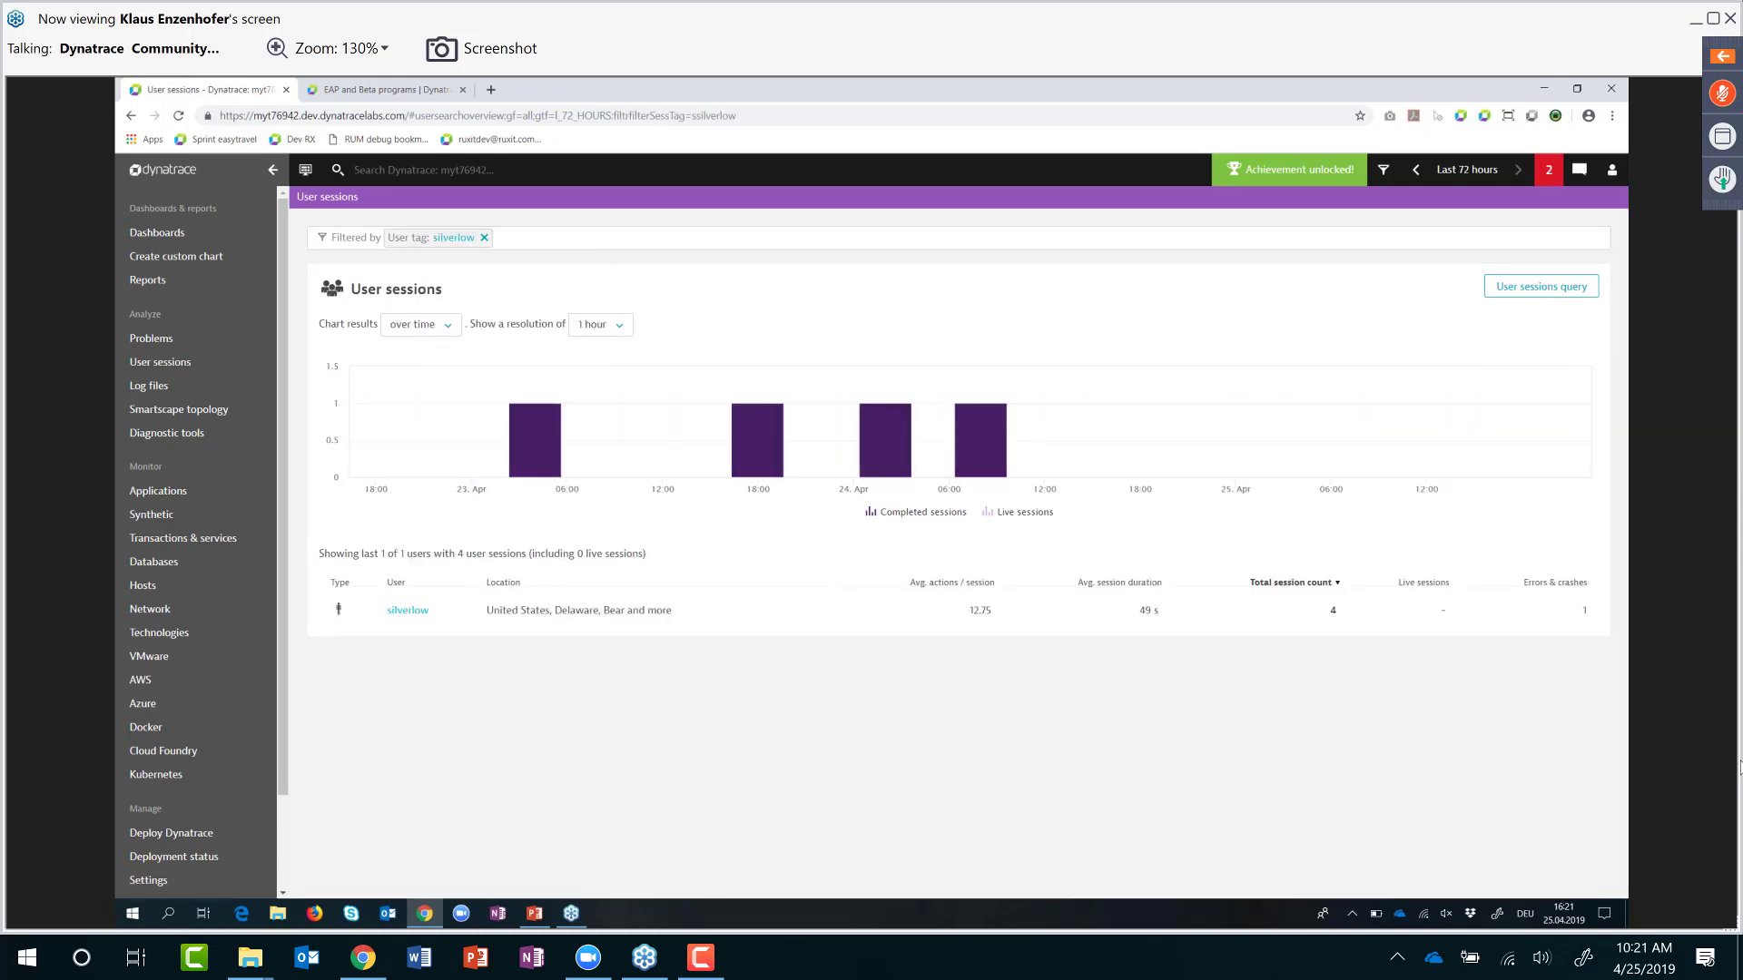
Step: Open the filtered user's profile and examine the details of the session started on Apr 23 2019 at 15:54:26
click(407, 610)
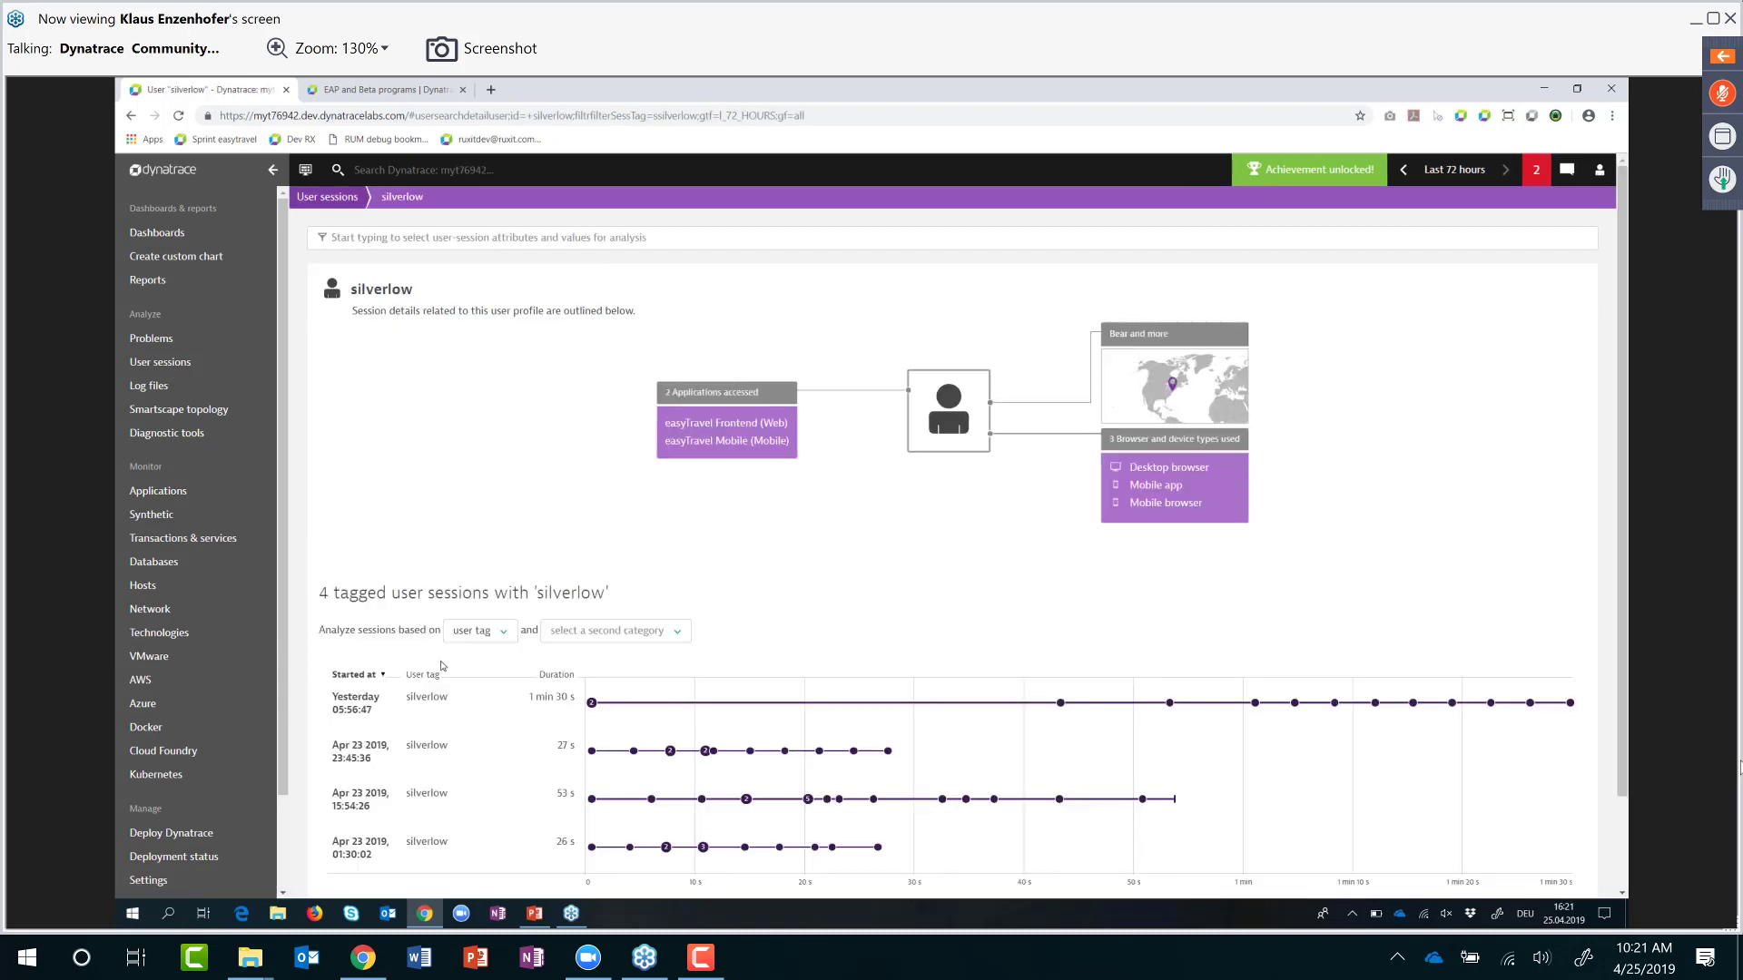
click(394, 804)
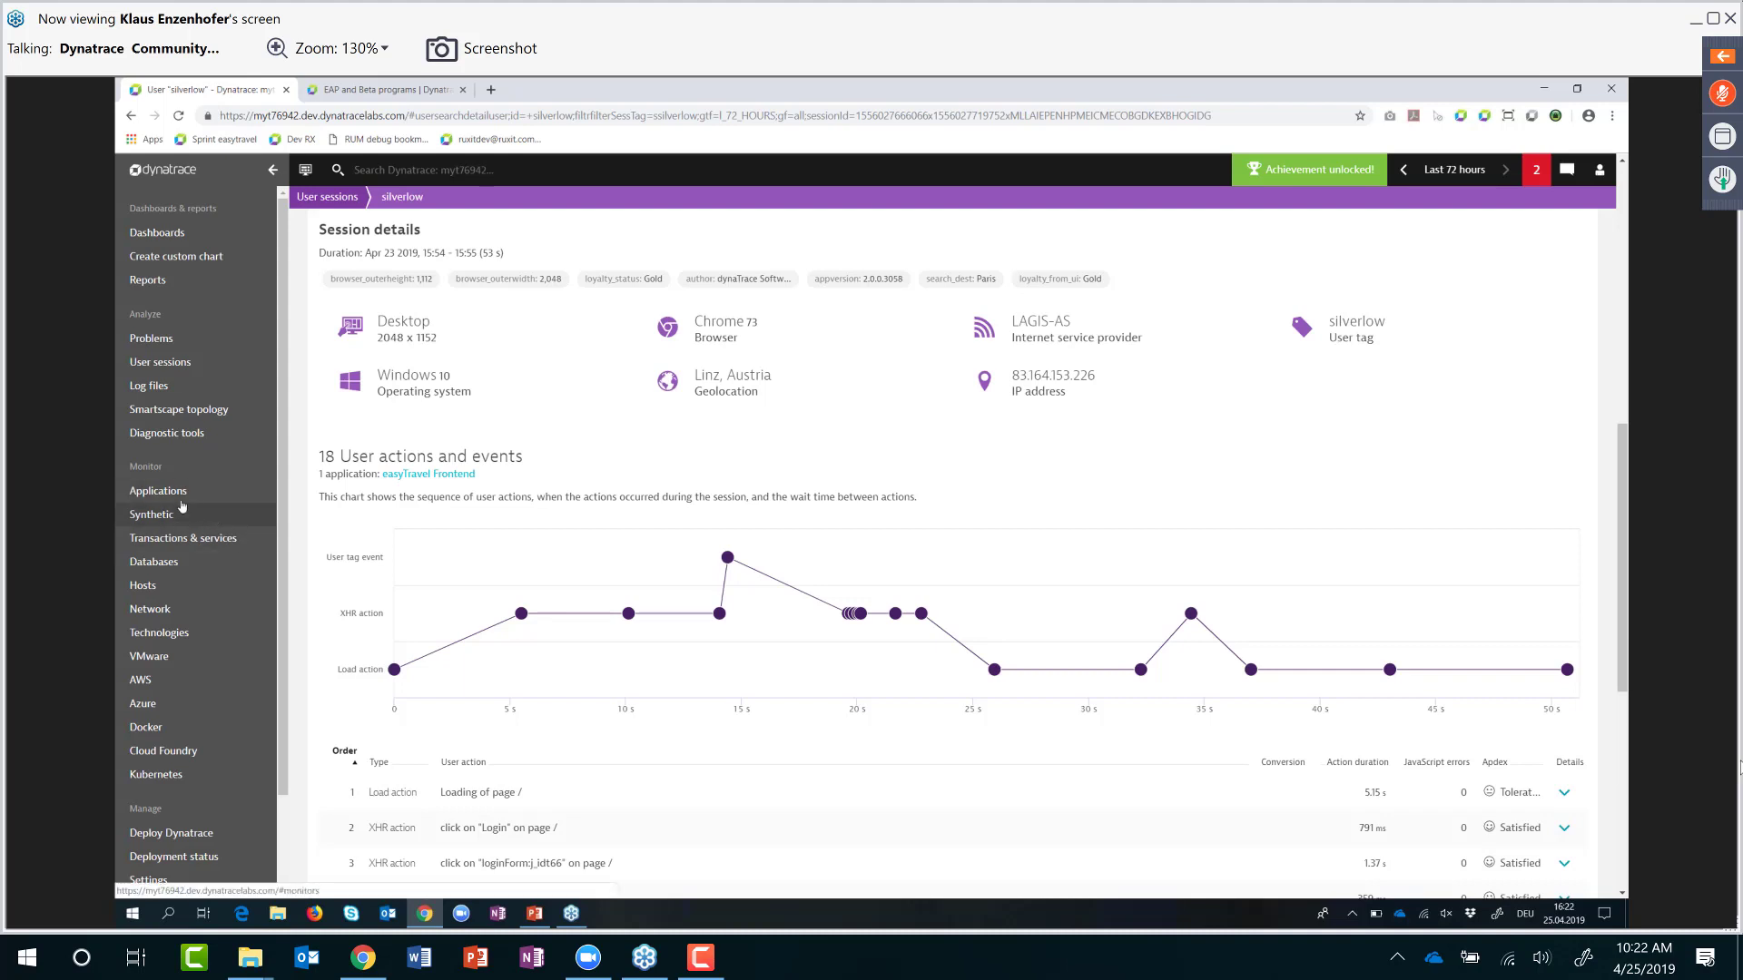
Step: Open the easyTravel Frontend application from the application list and go to its user action analysis
click(218, 491)
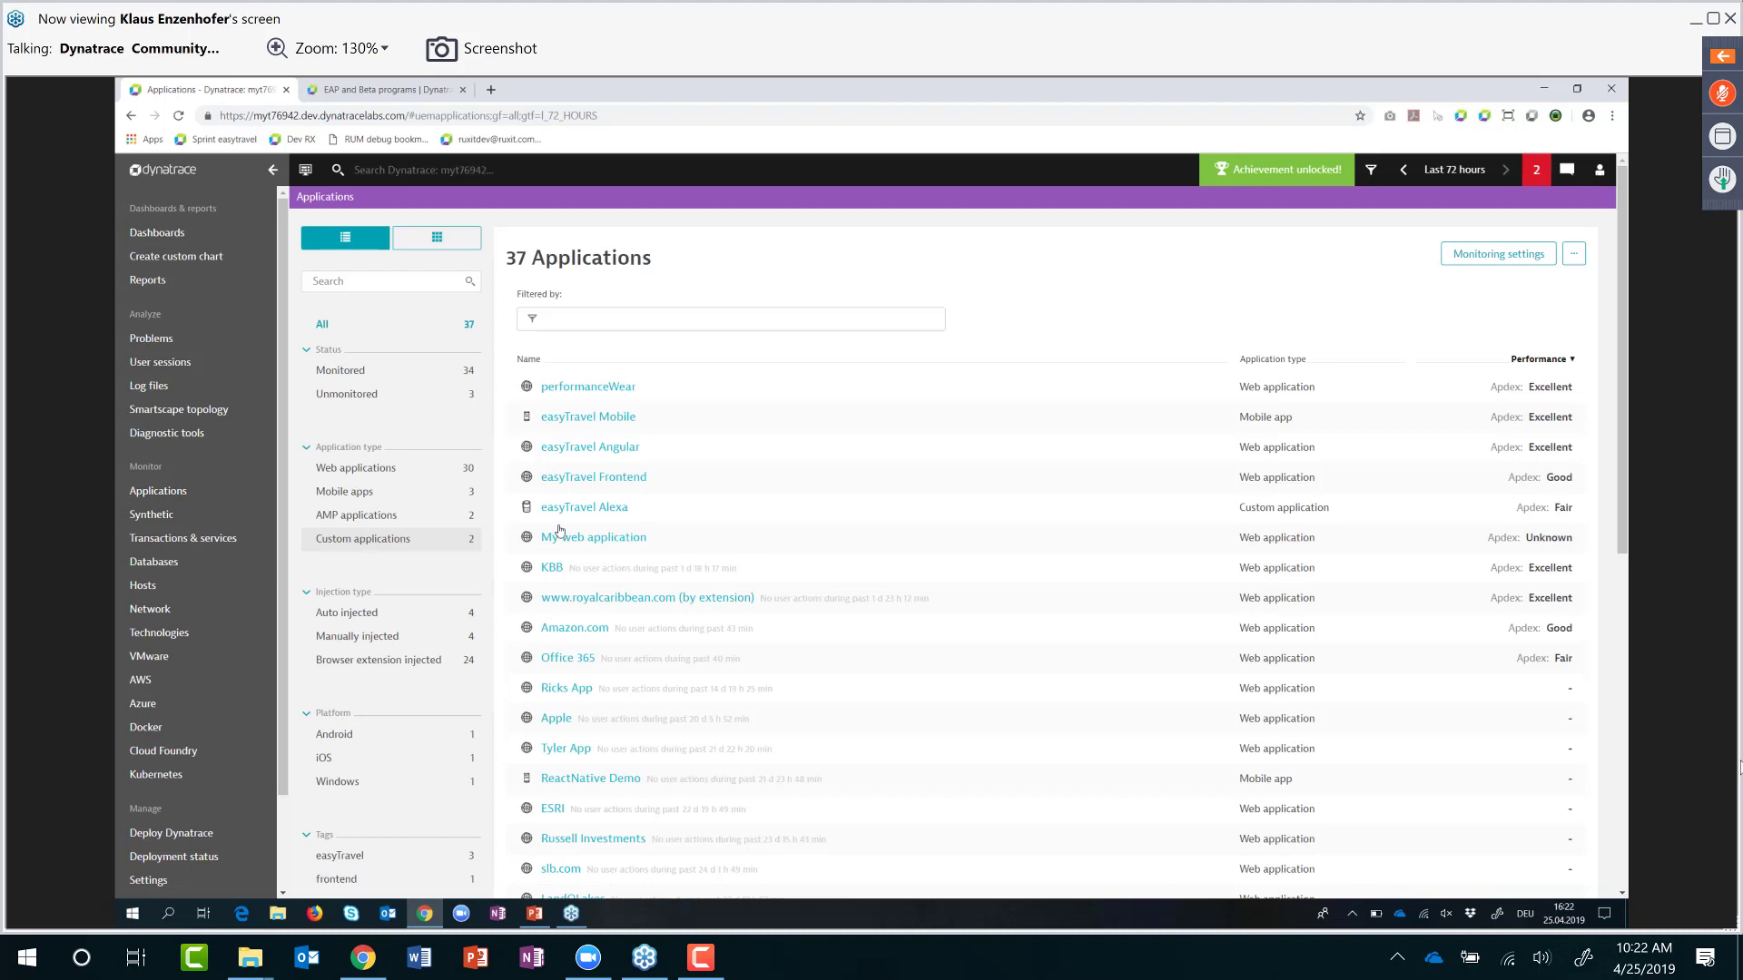
click(563, 478)
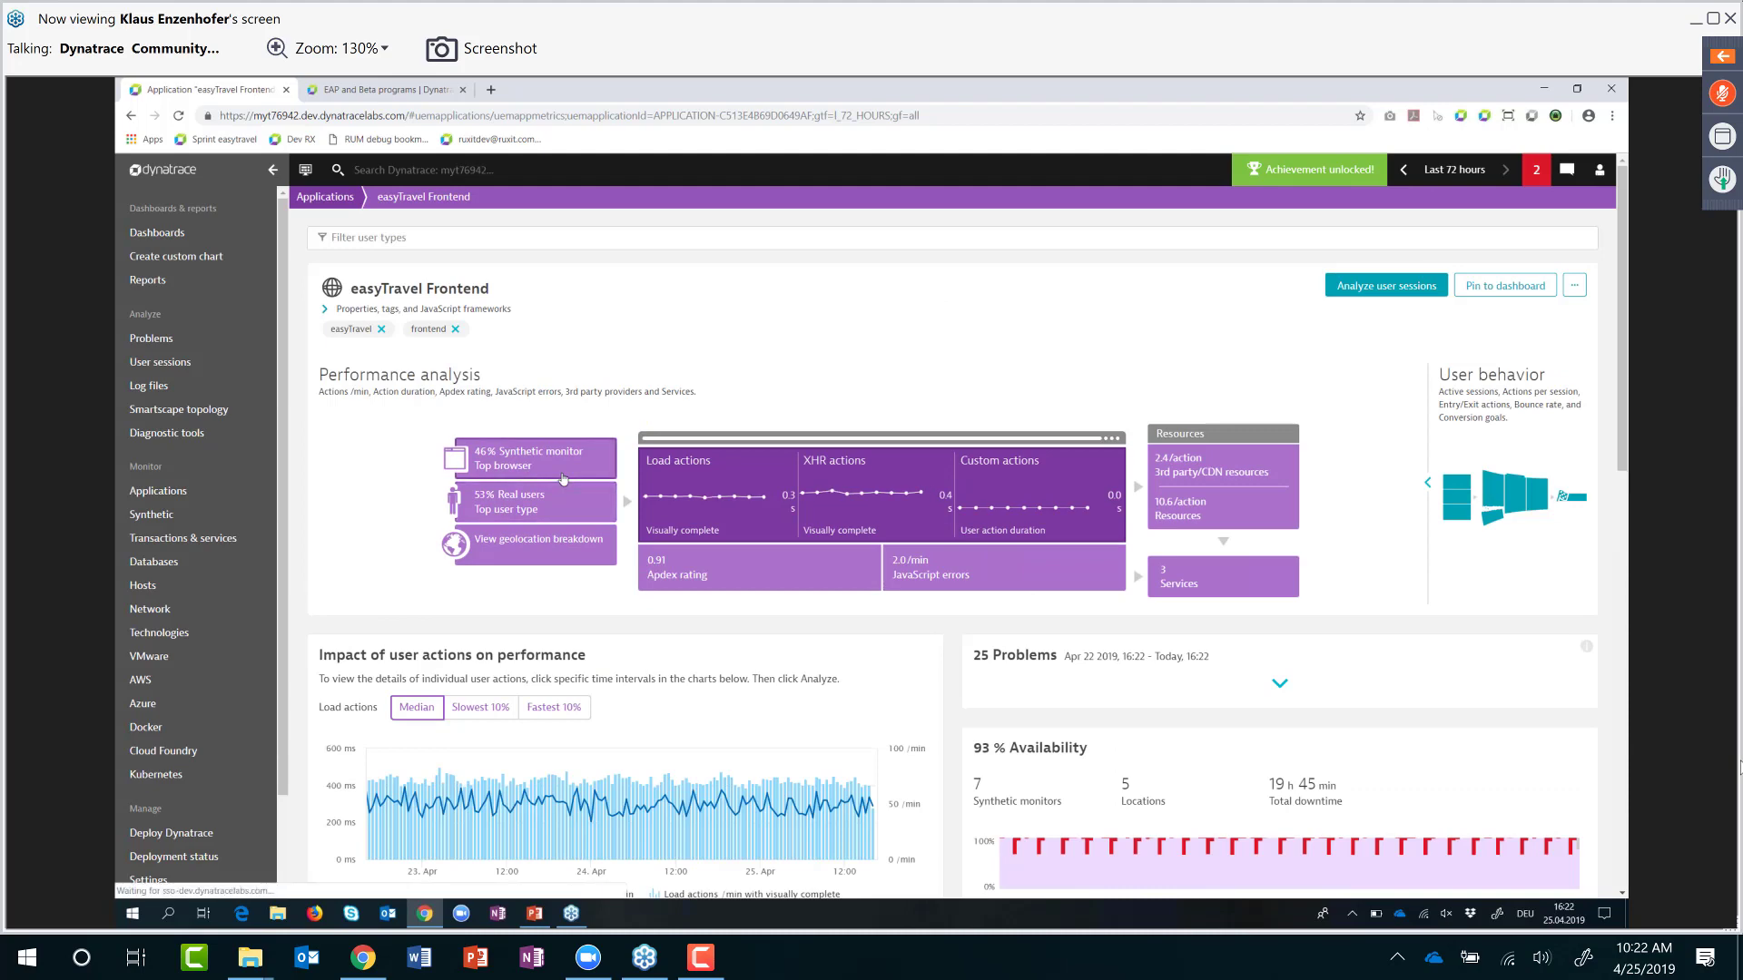
scroll(599, 599, down, 1)
scroll(653, 644, down, 5)
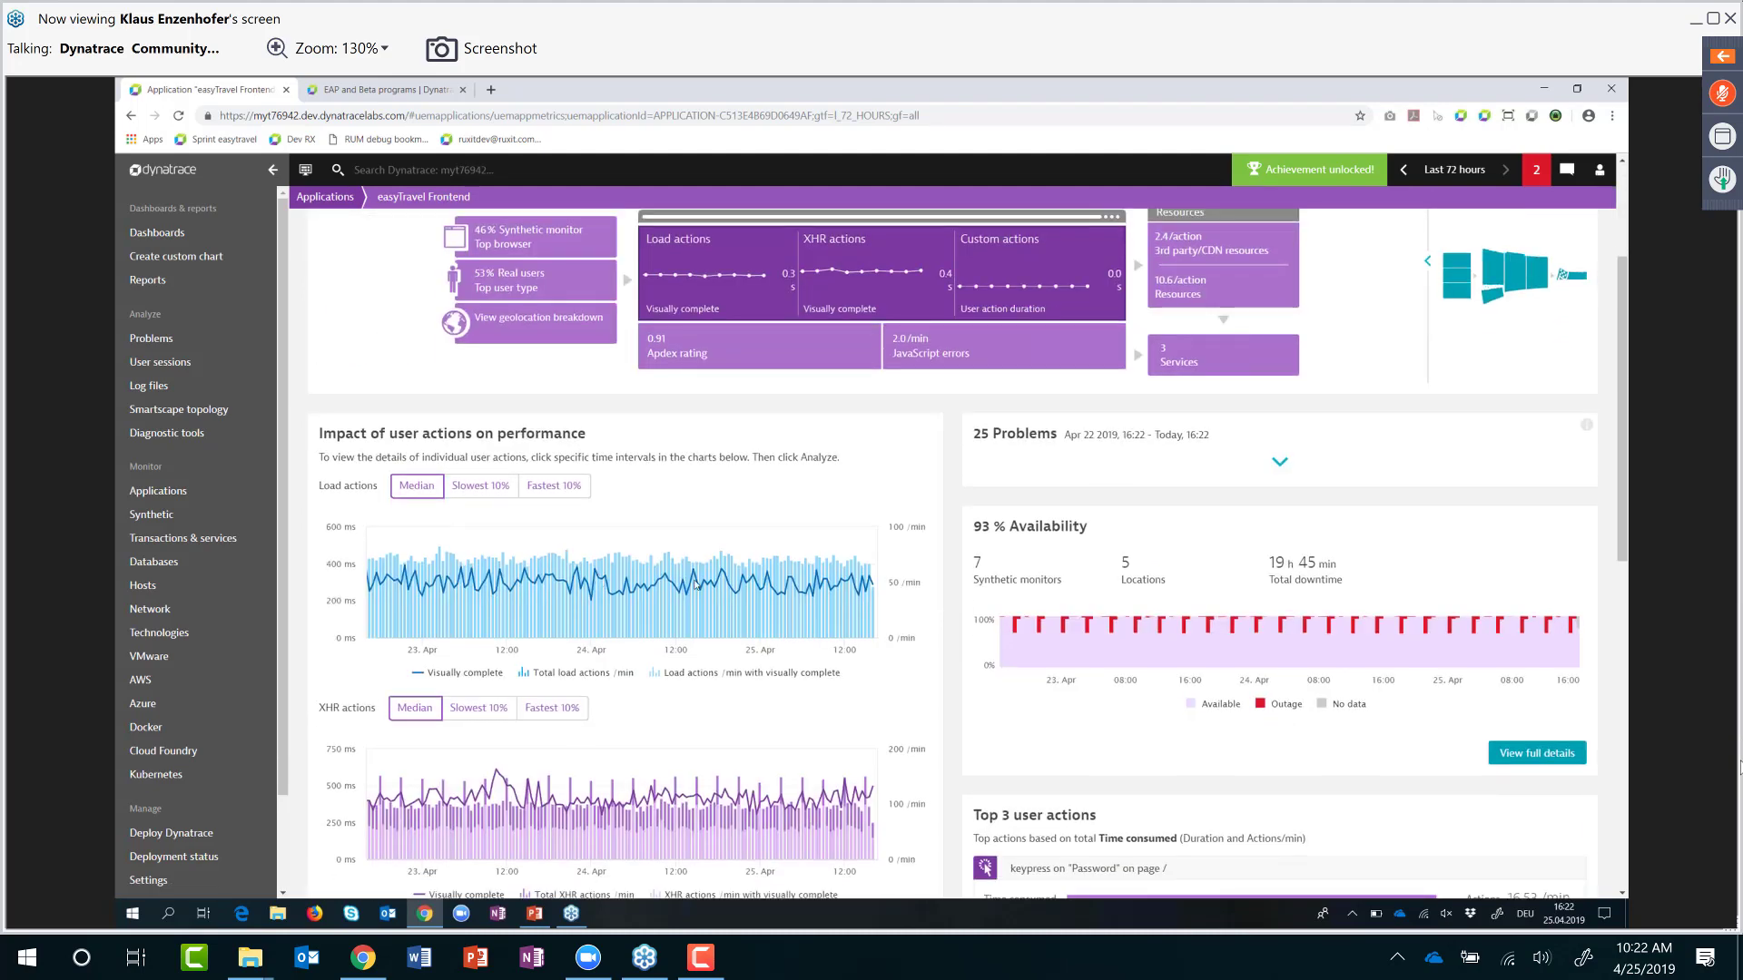
scroll(716, 657, down, 1)
scroll(716, 657, down, 3)
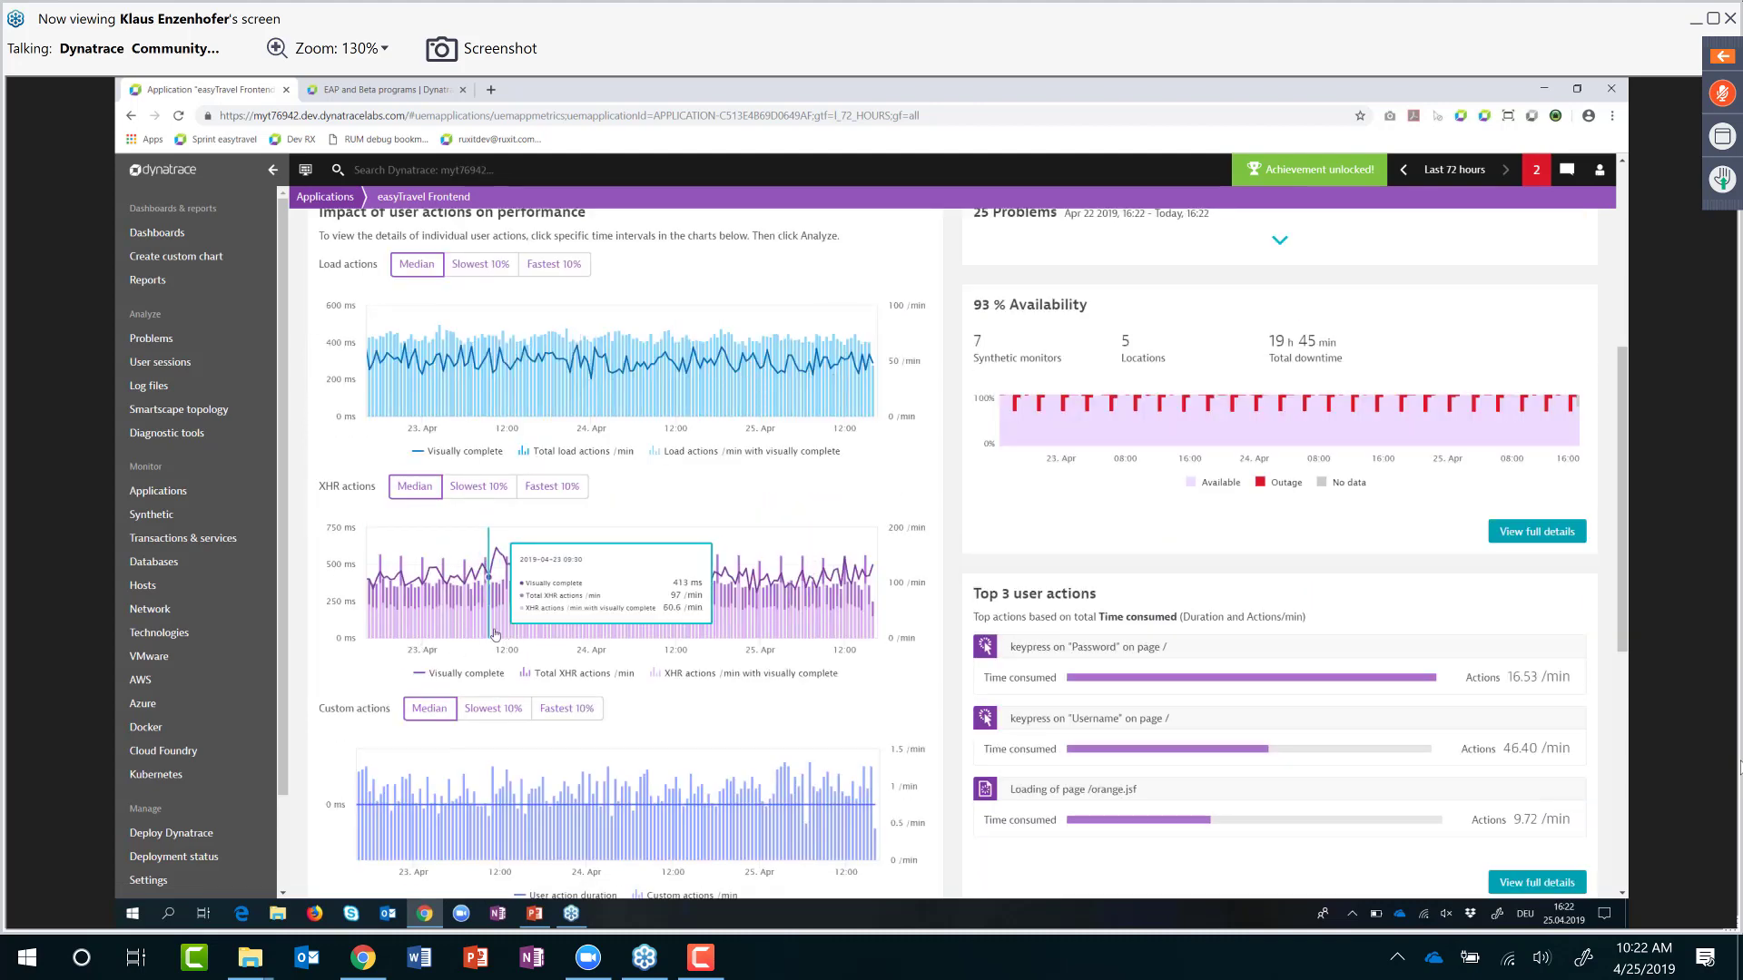
scroll(689, 681, down, 4)
click(879, 711)
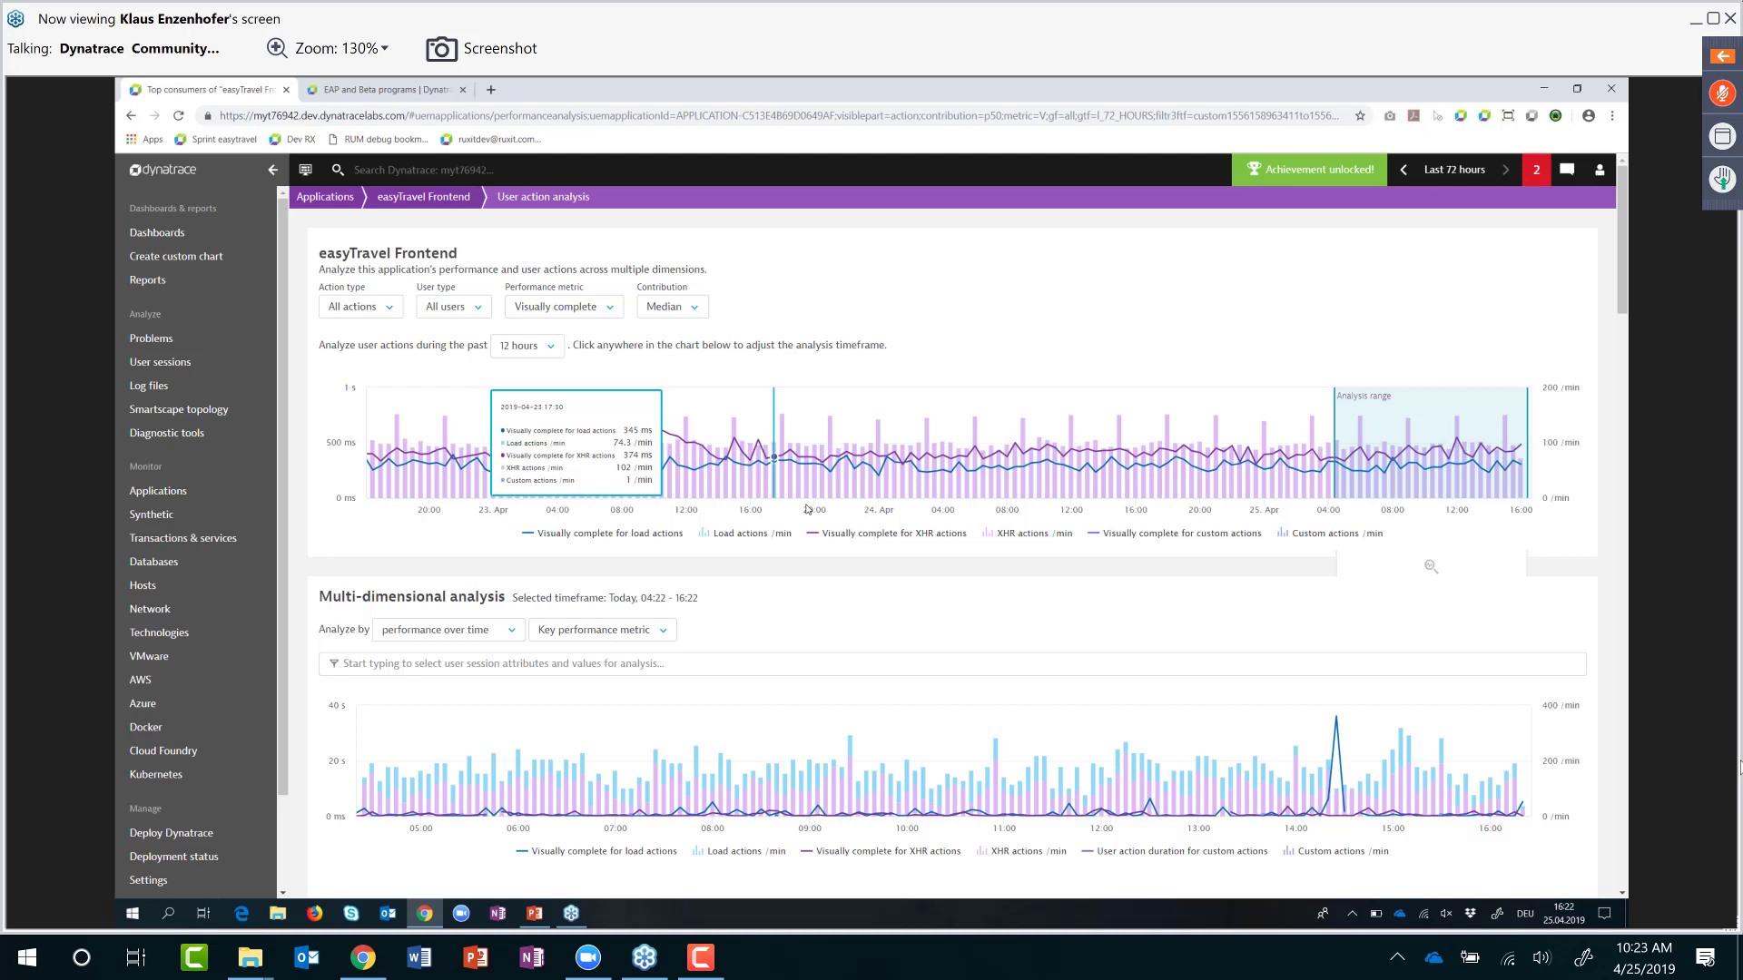
Step: Break down the multi-dimensional analysis by the search_dest user action property and filter it to the value Paris
click(444, 630)
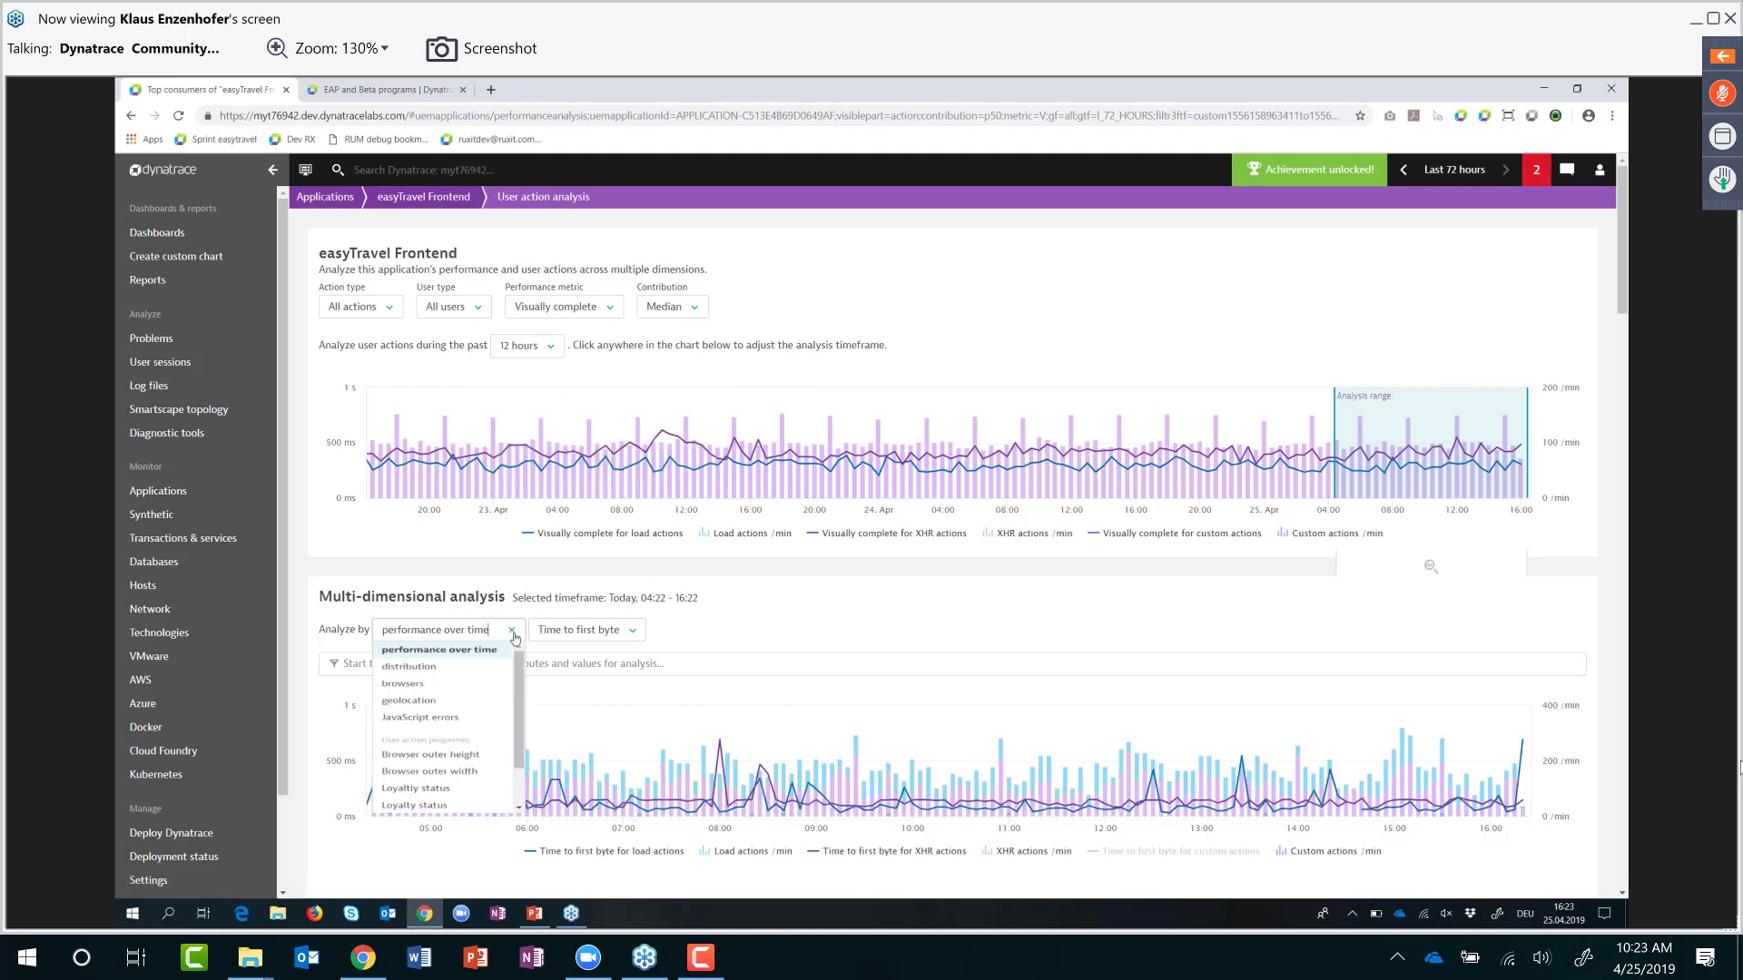
click(488, 688)
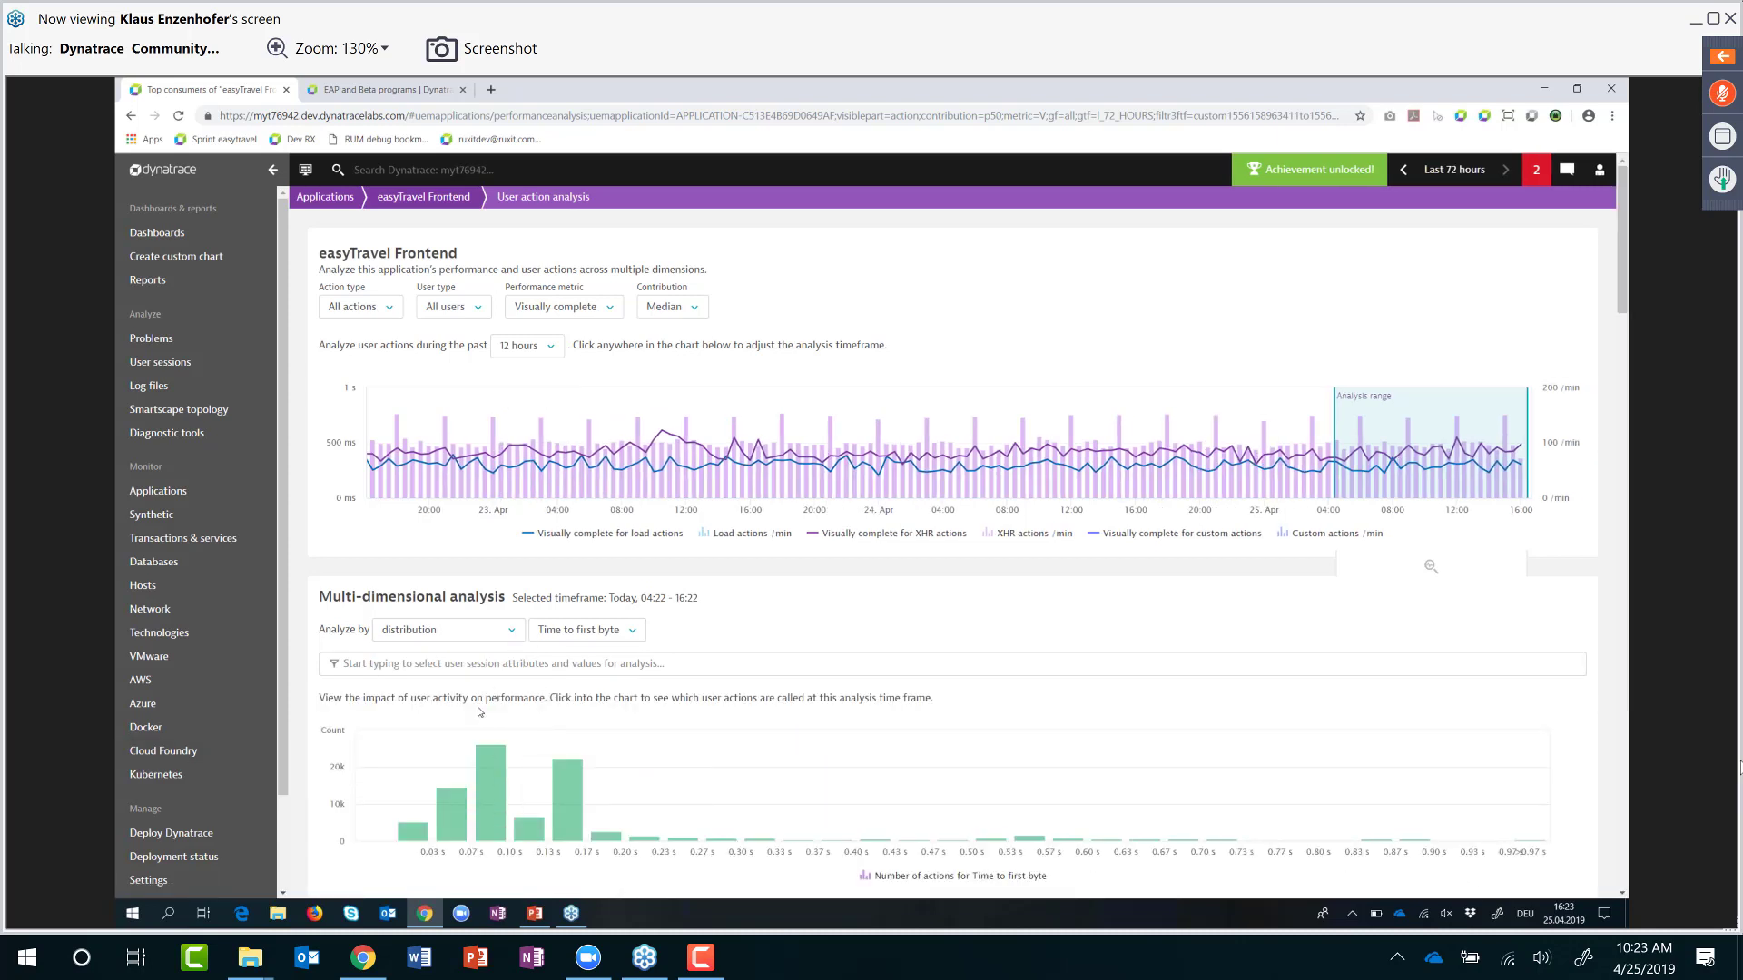
click(507, 630)
scroll(472, 726, down, 3)
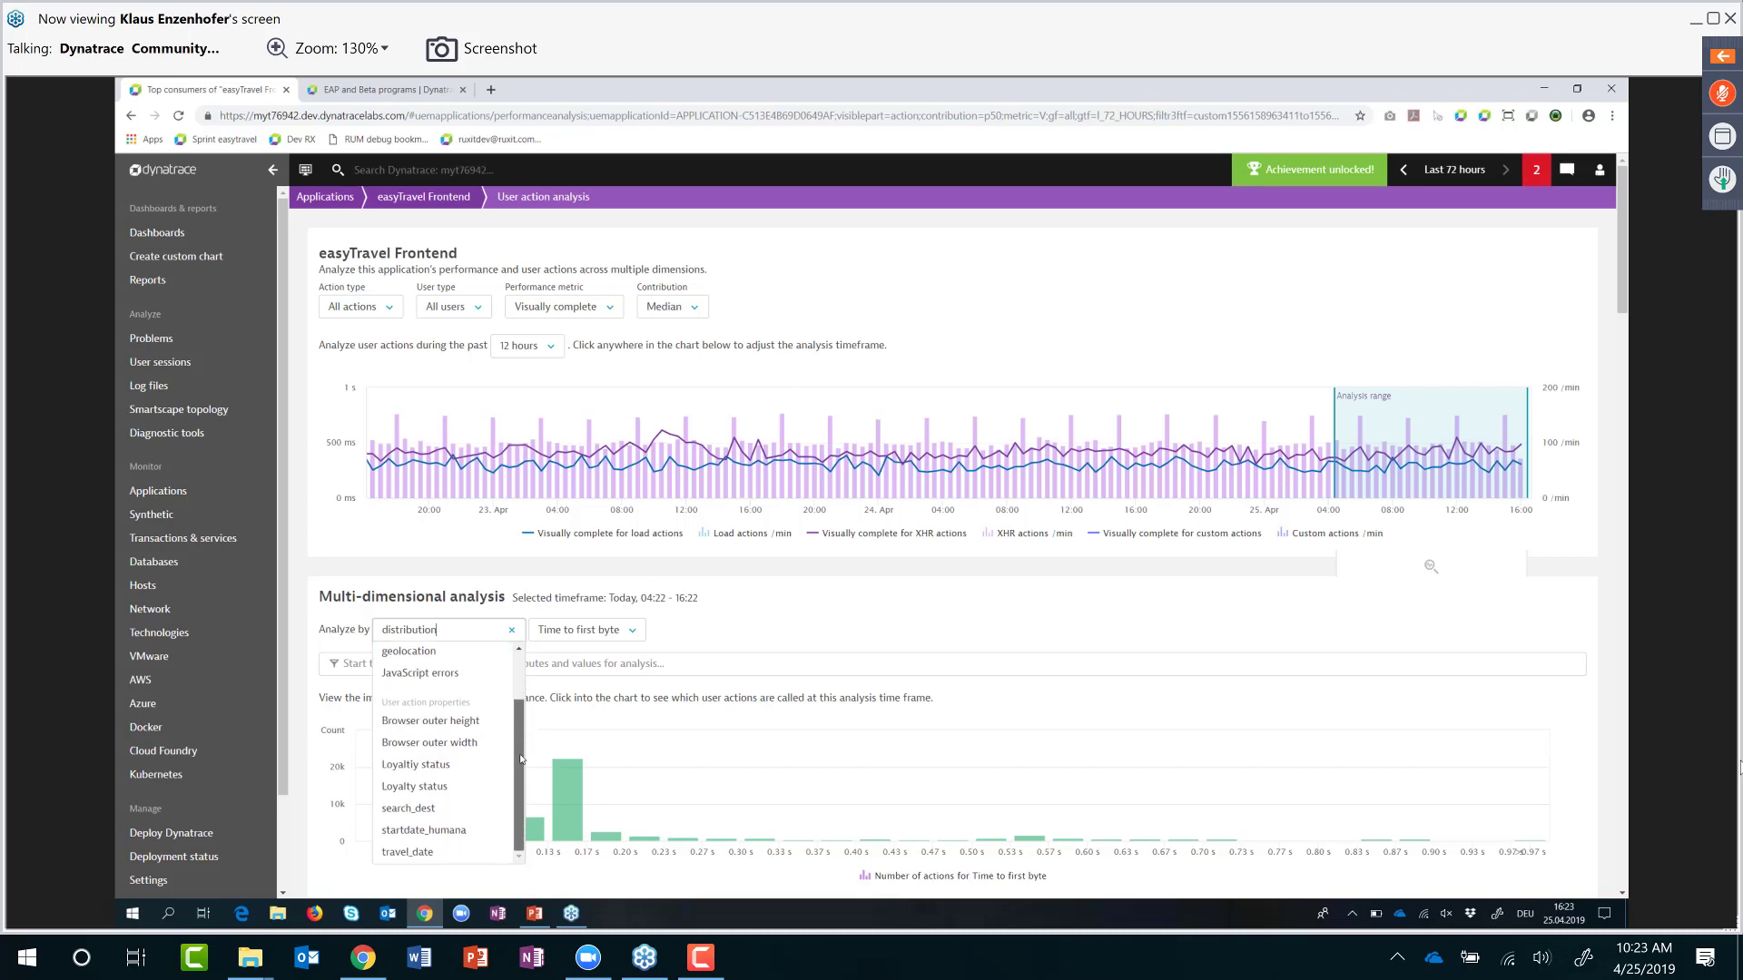
click(433, 811)
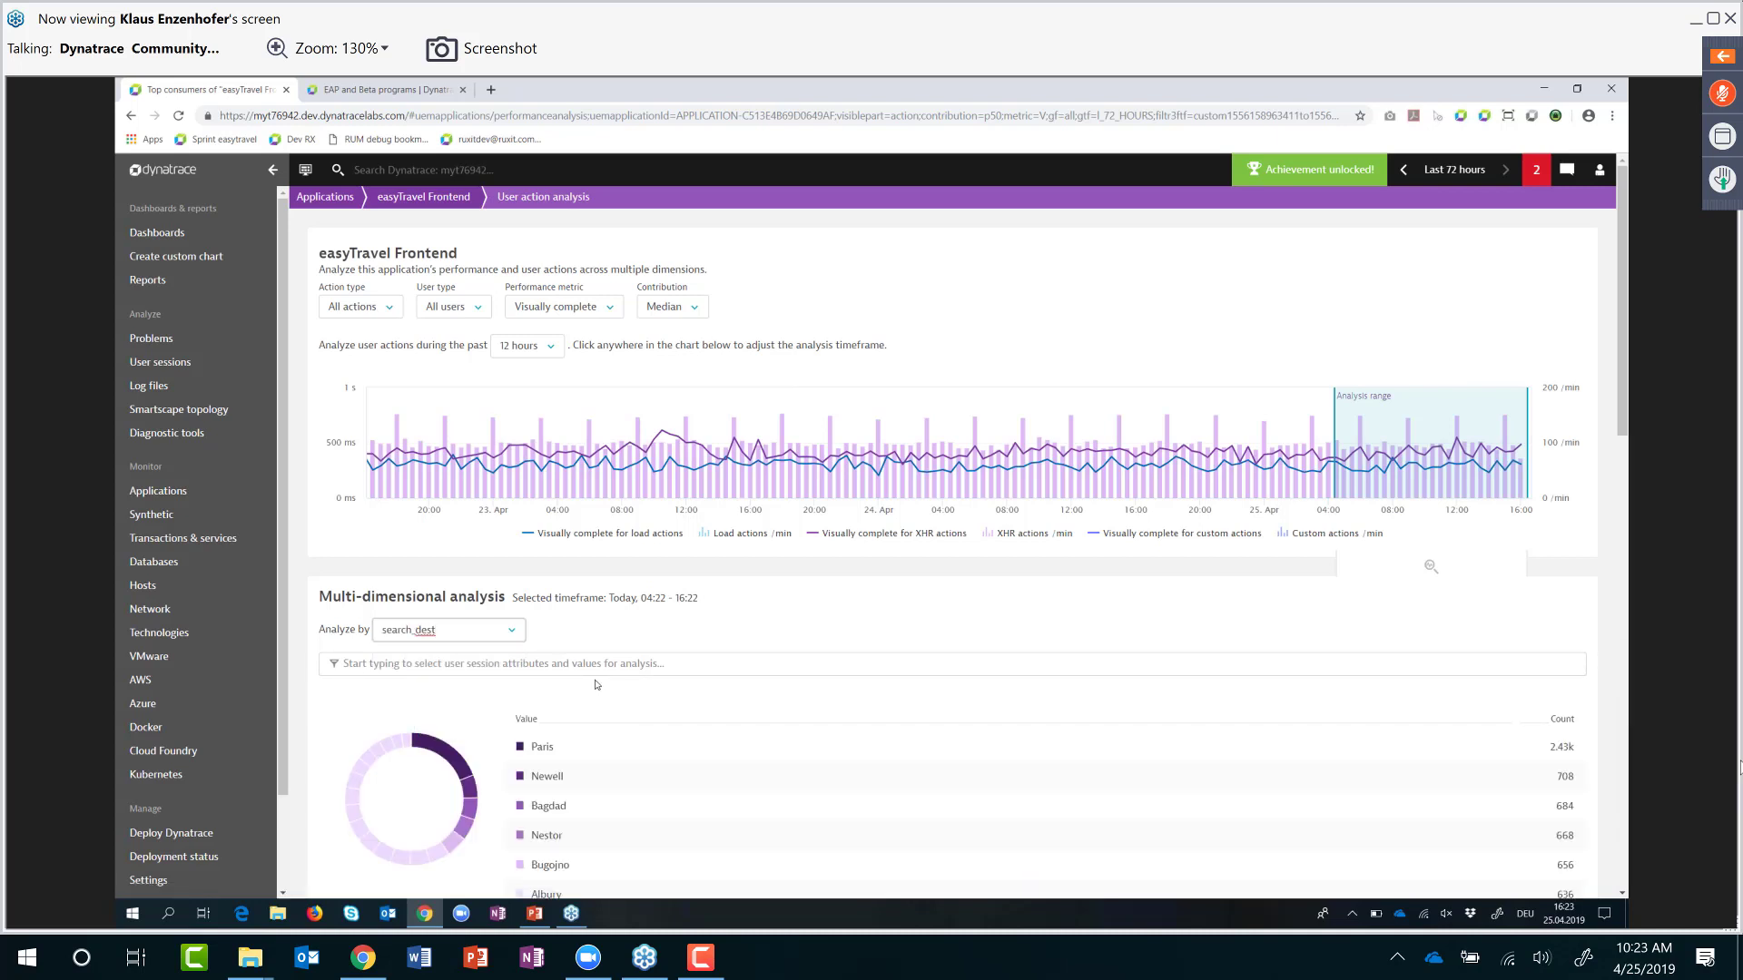
scroll(596, 684, down, 2)
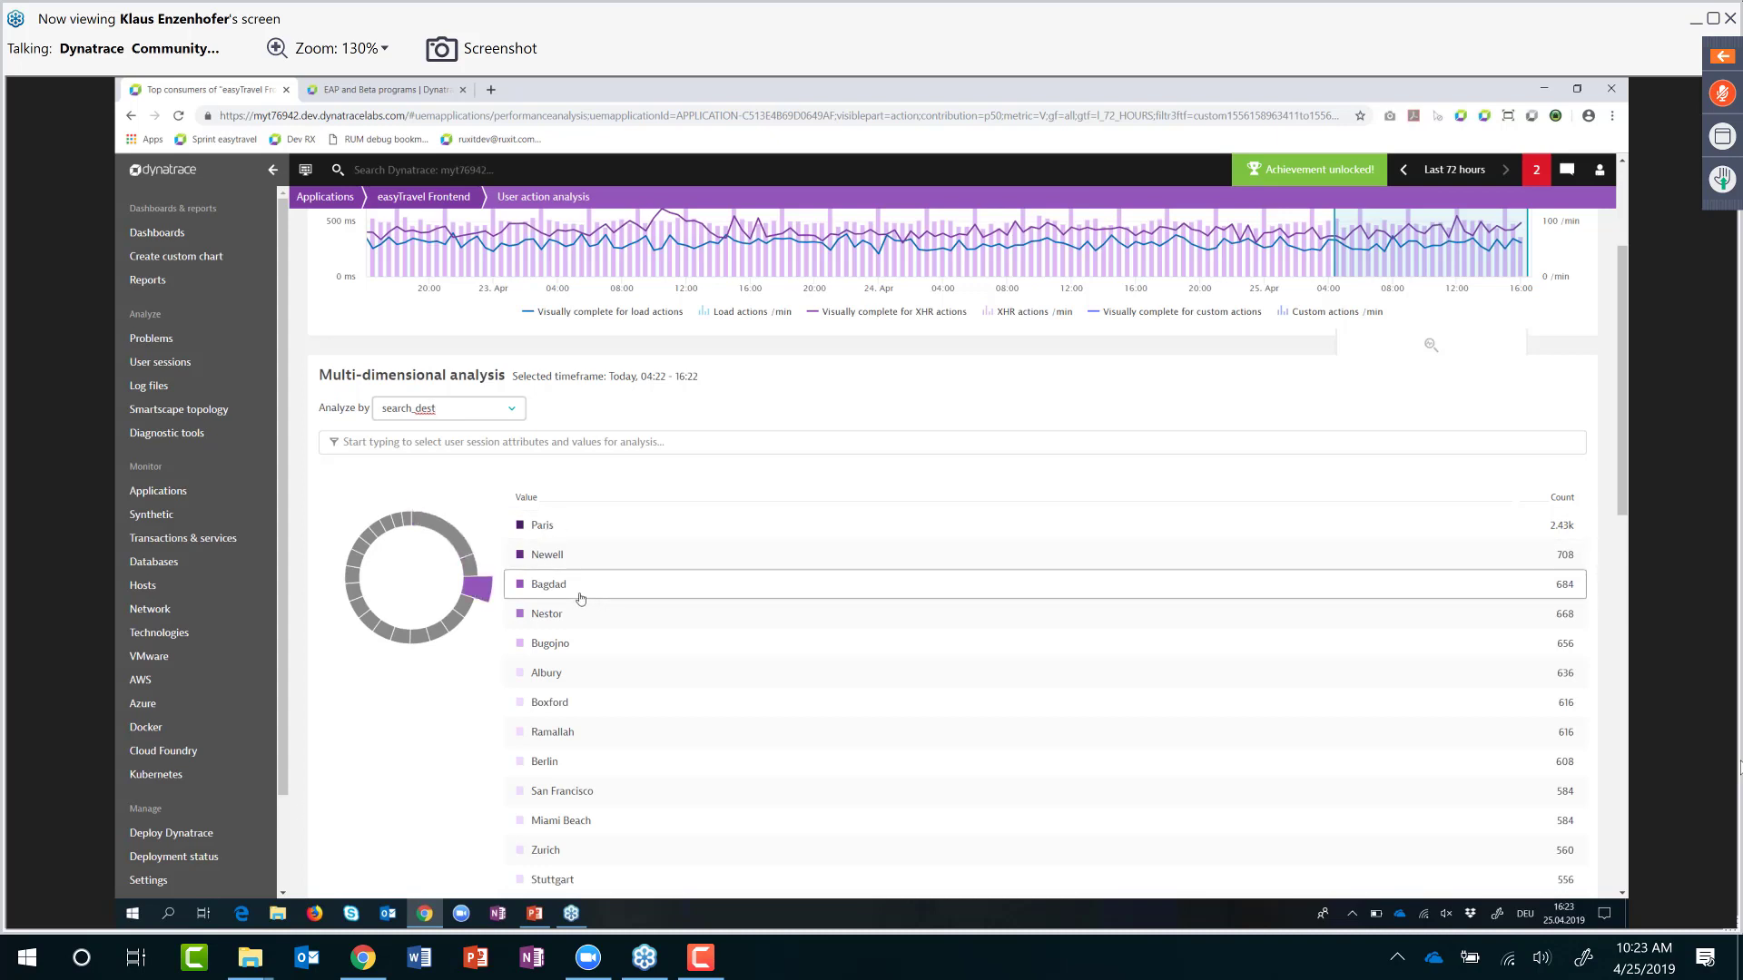
click(632, 527)
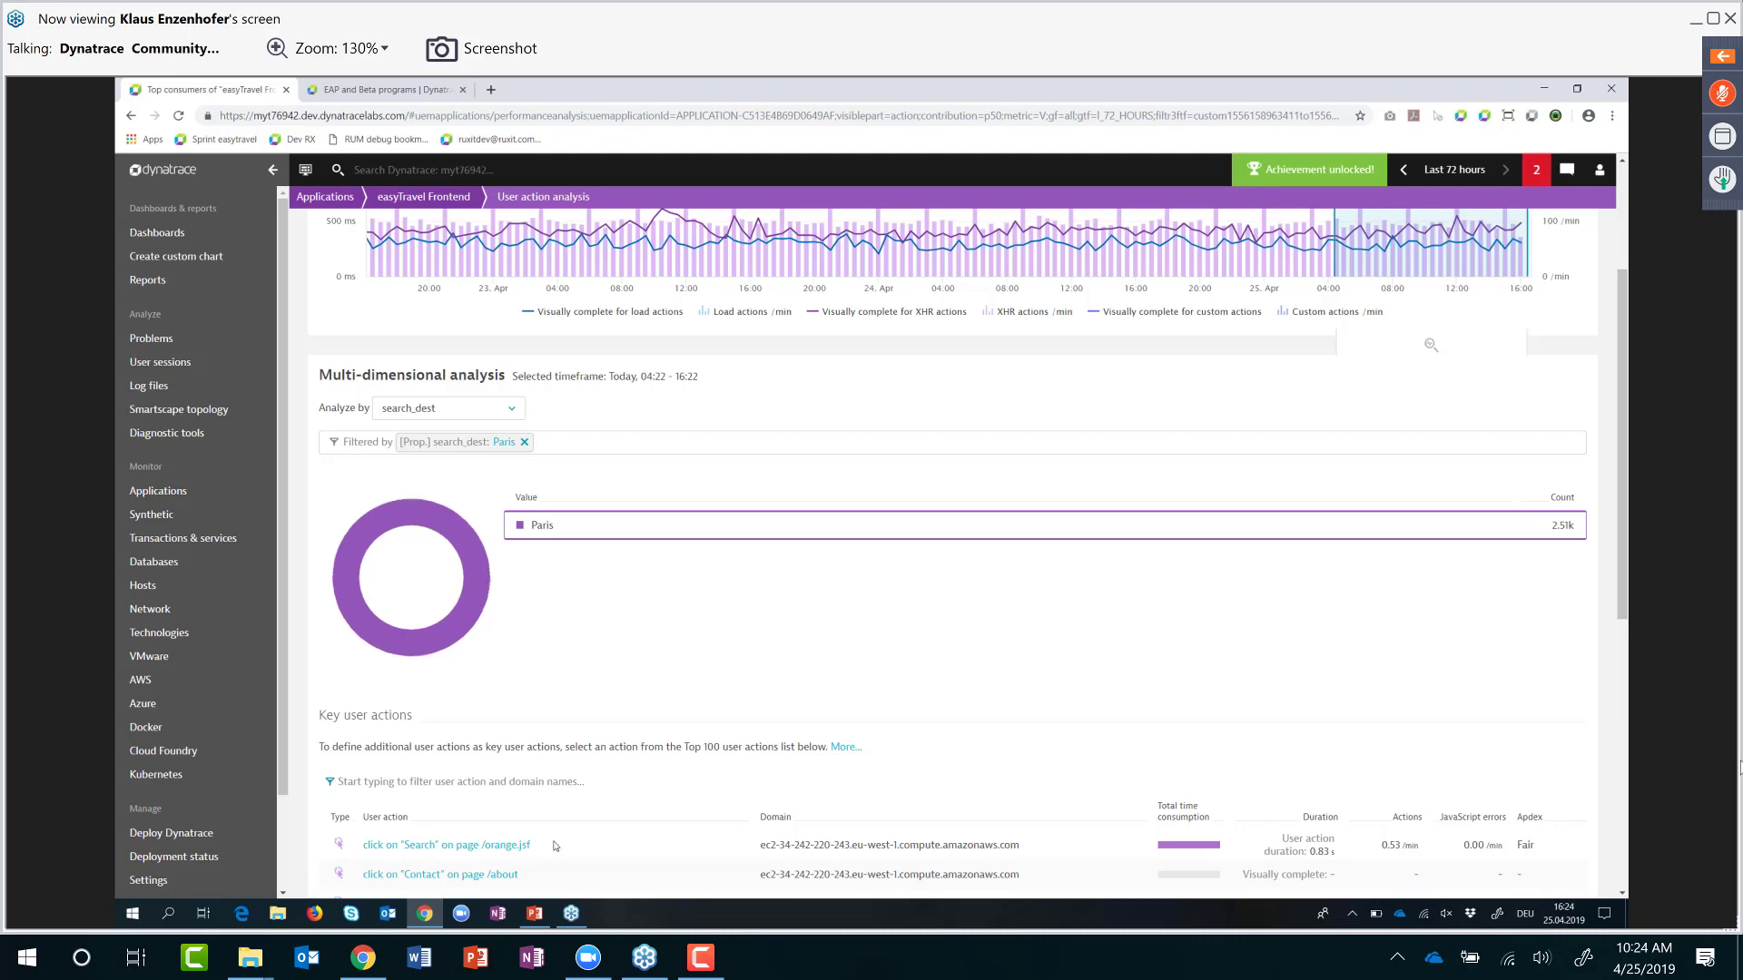
Step: Open the key user action click on "Search" on page /orange.jsf and examine its detected user action properties
scroll(631, 678, down, 3)
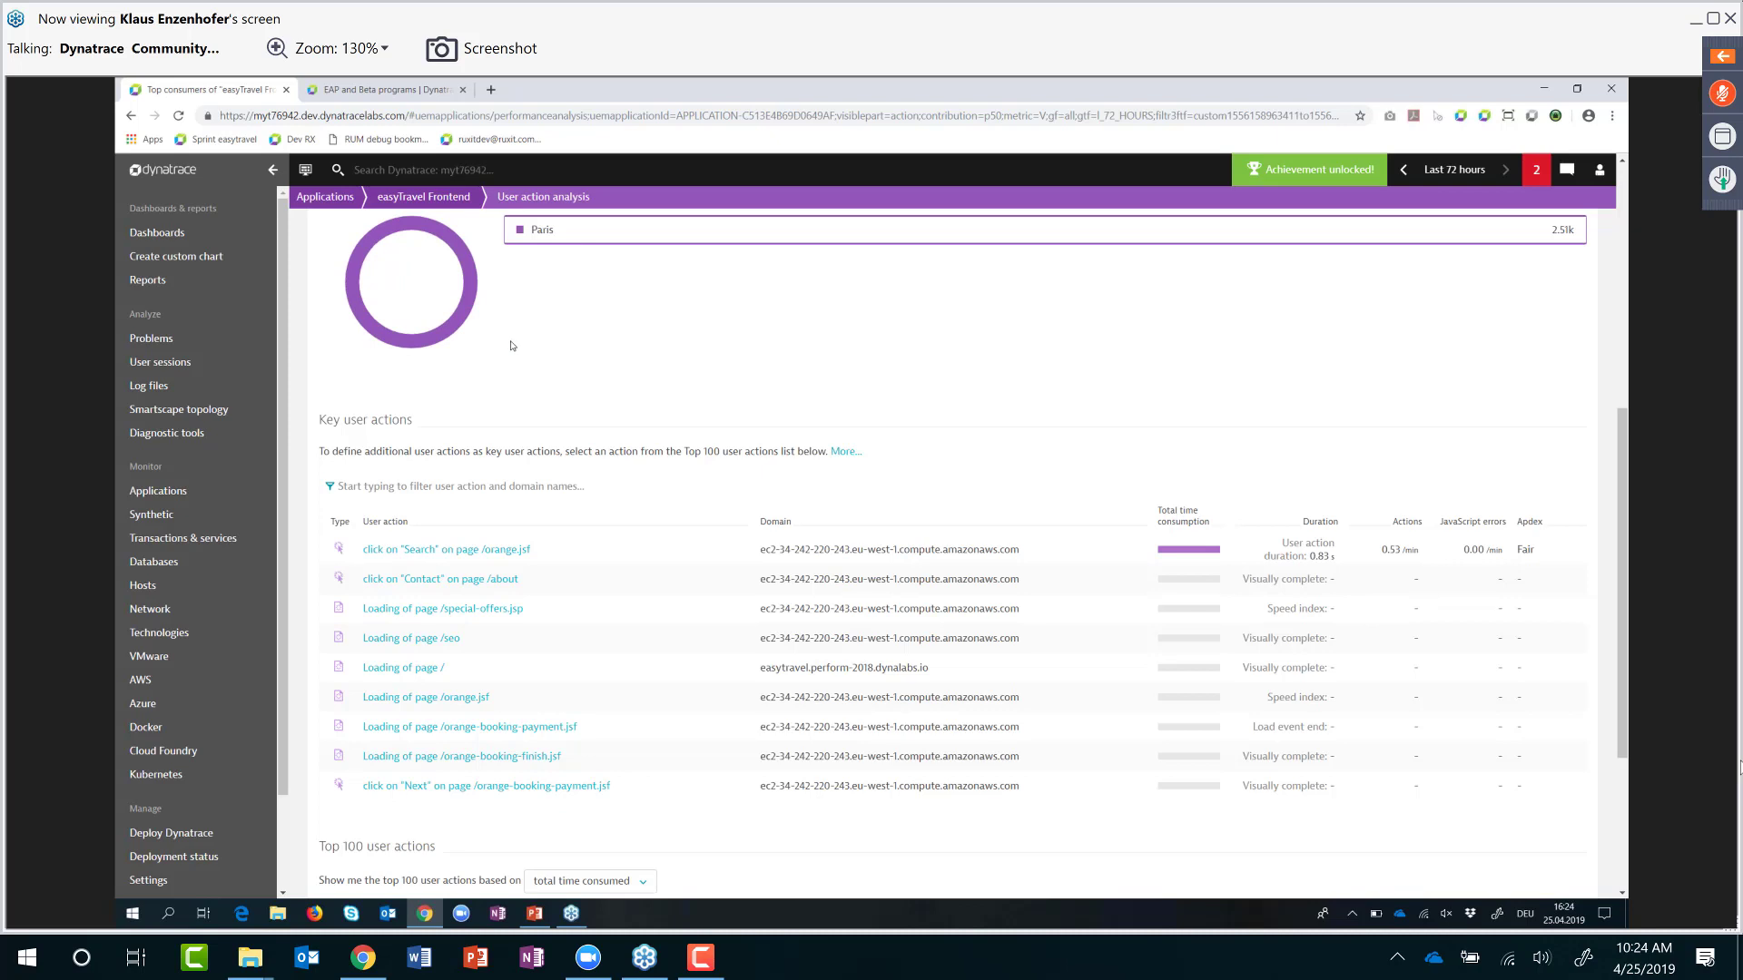
scroll(449, 628, up, 1)
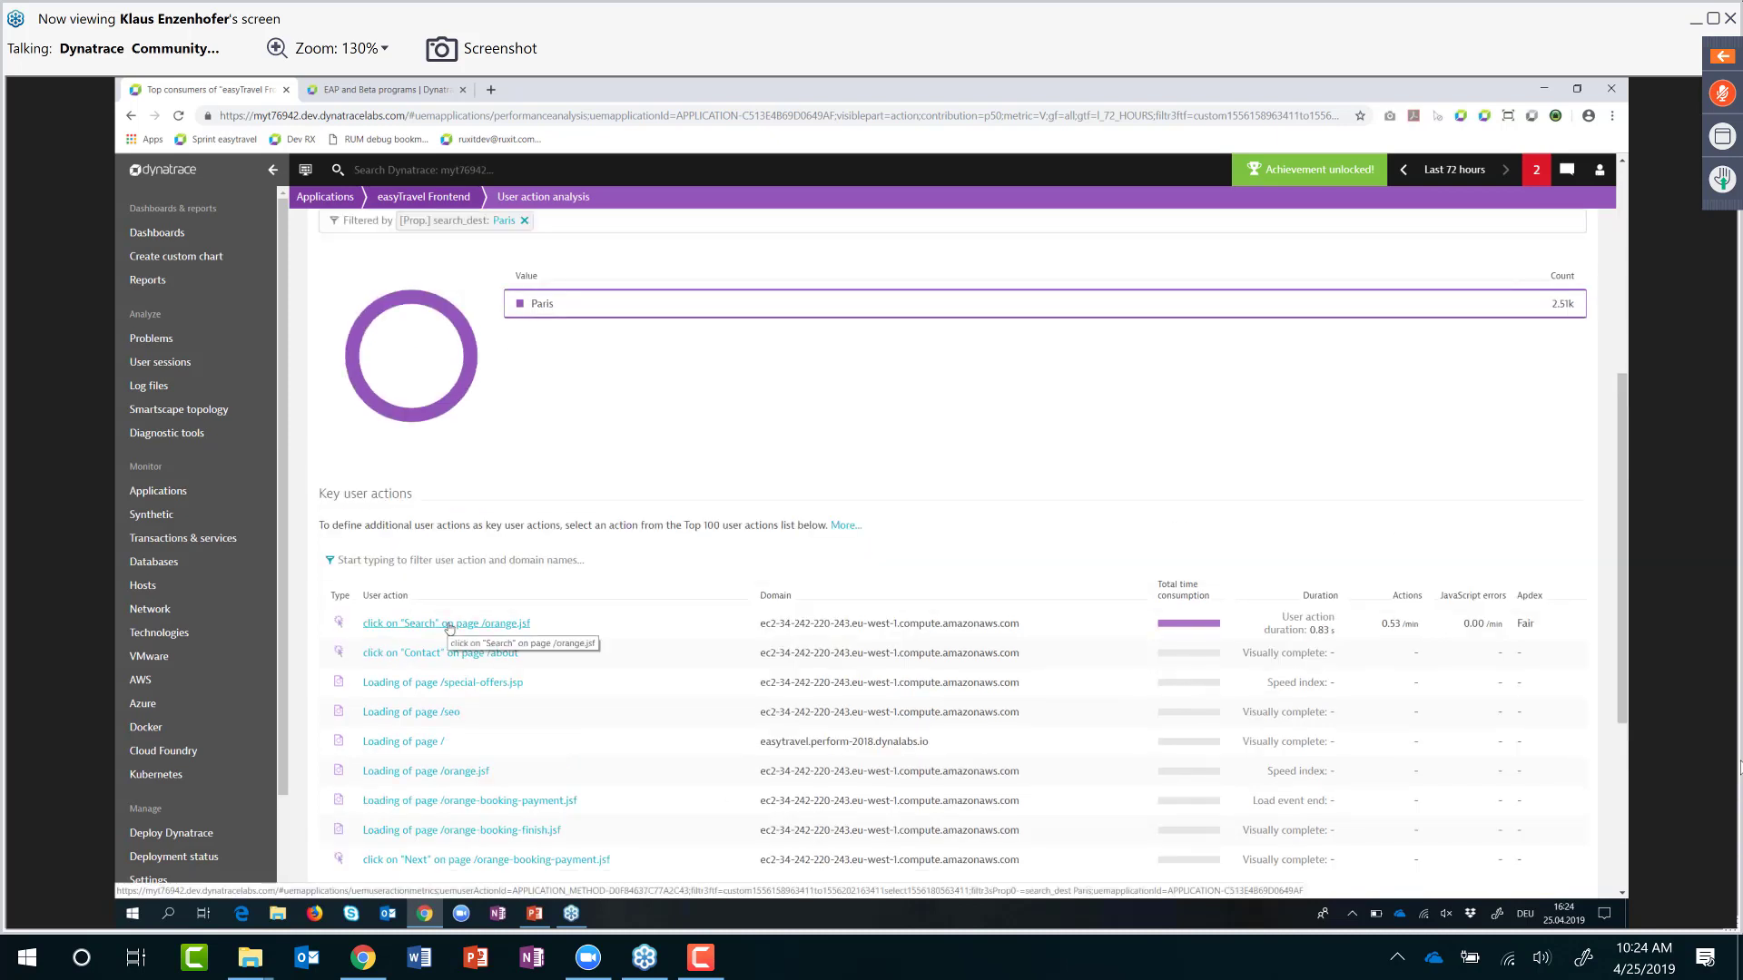
click(450, 624)
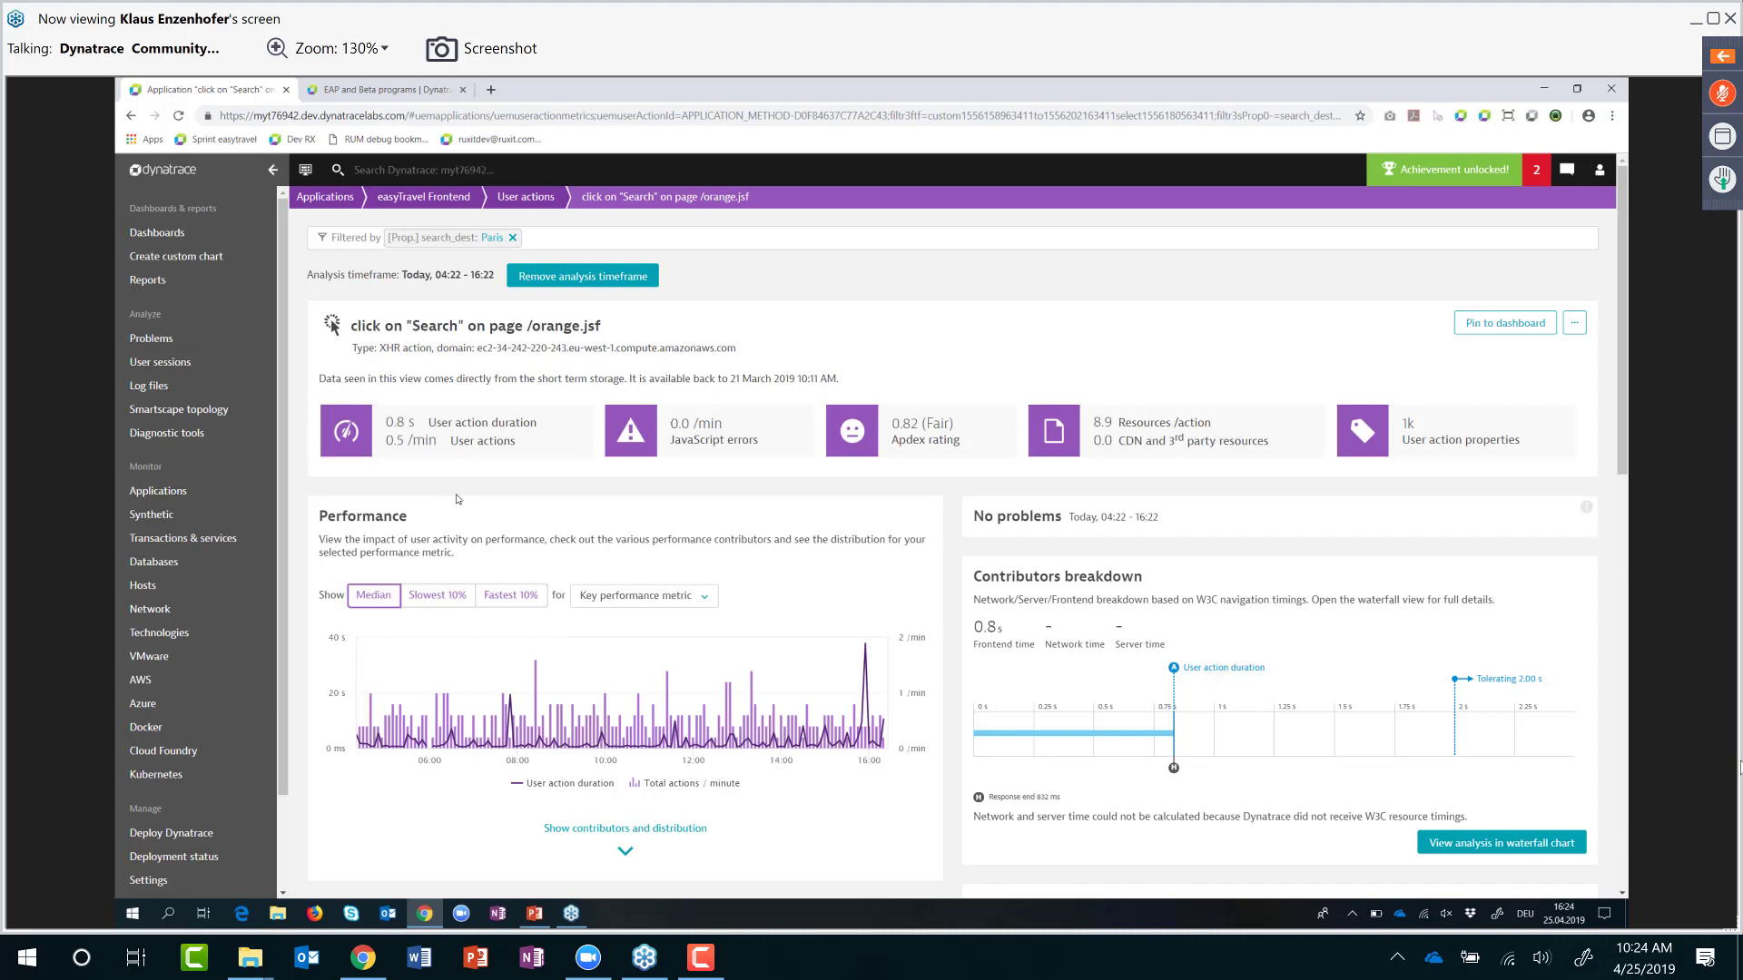
scroll(458, 499, down, 5)
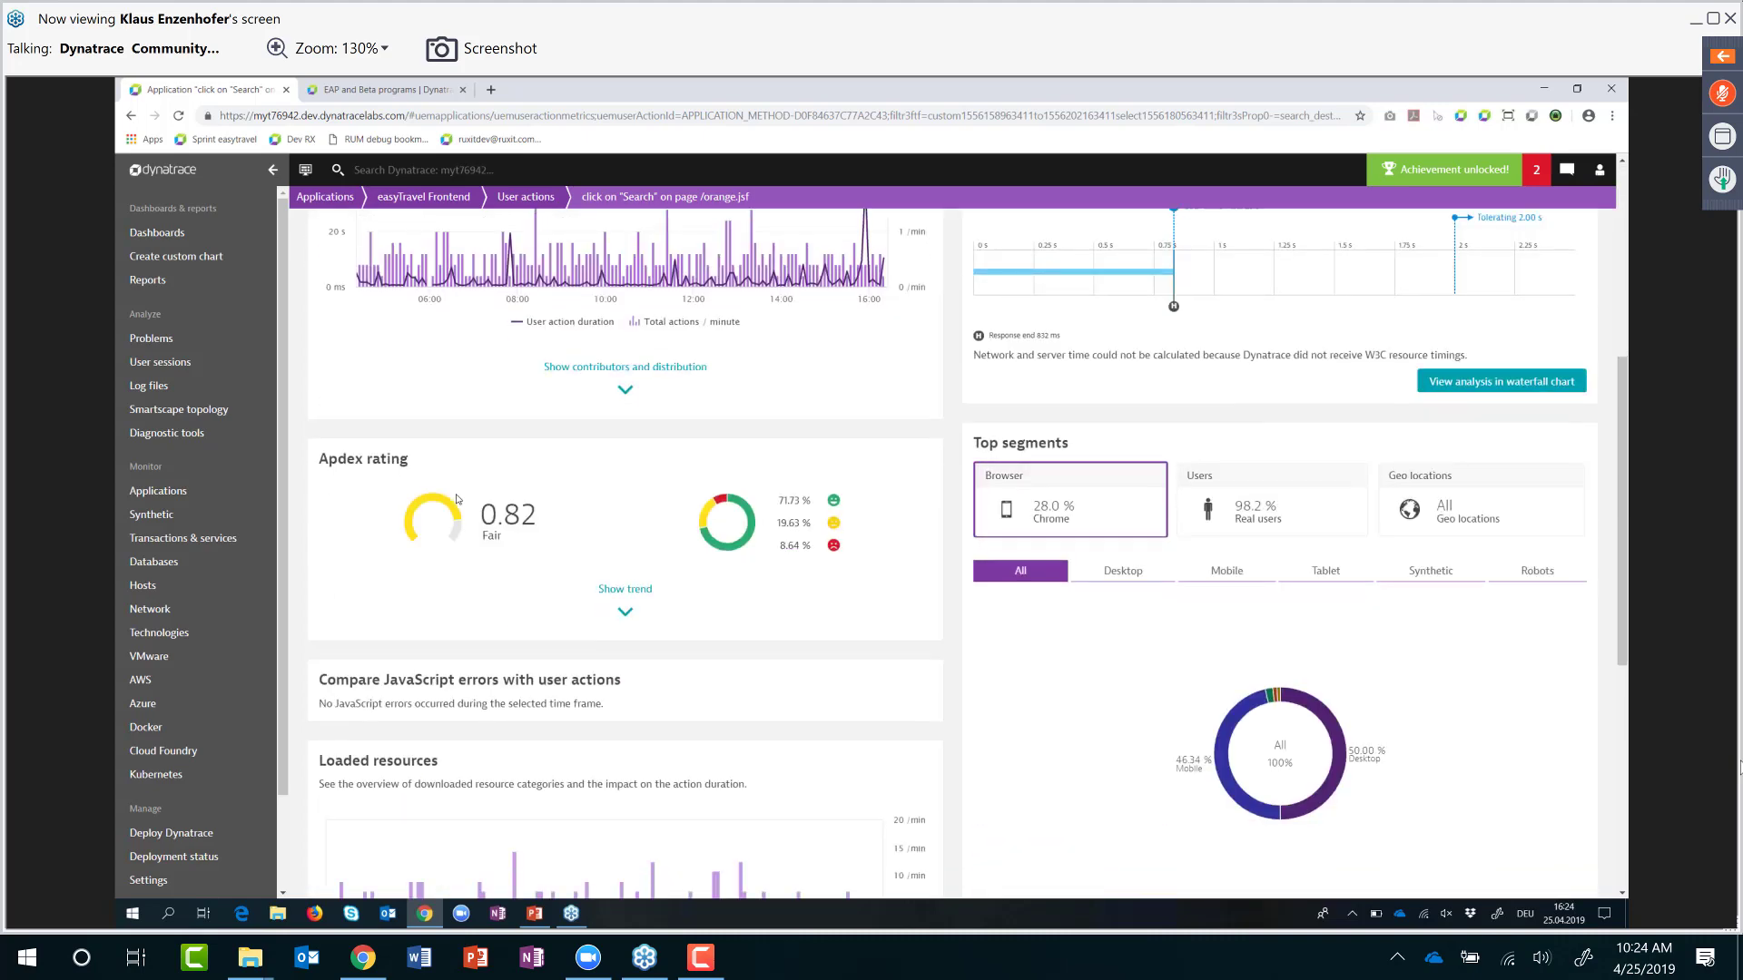
scroll(458, 498, down, 1)
scroll(458, 498, down, 5)
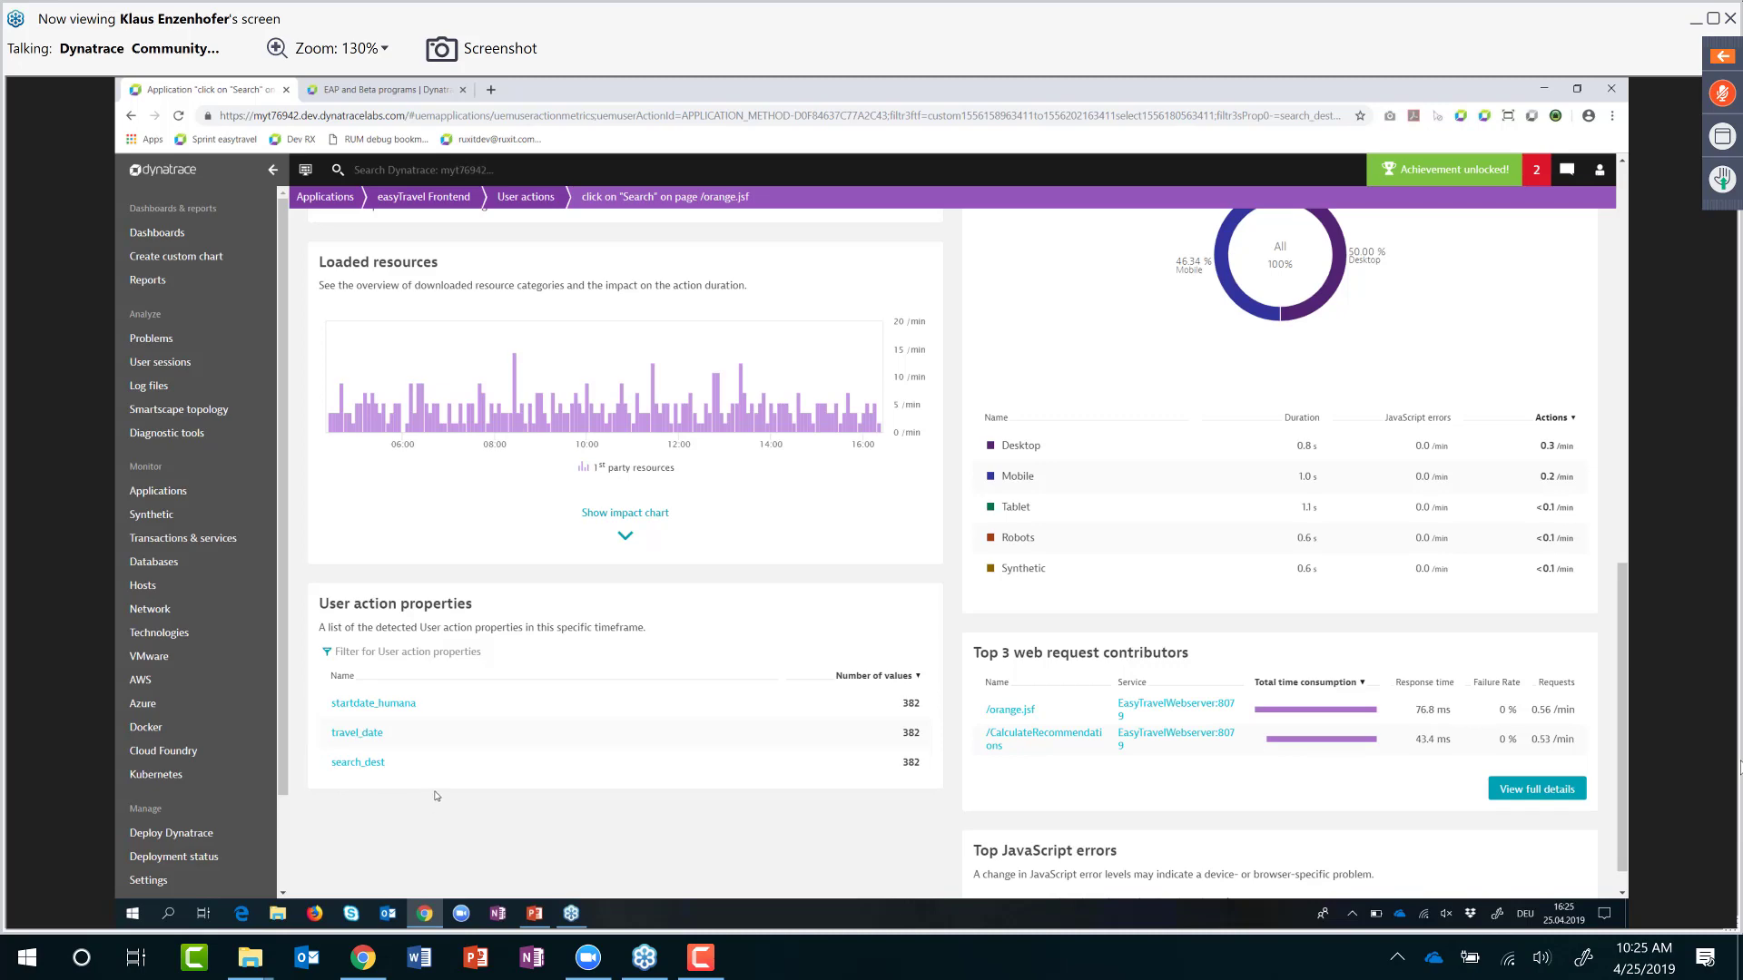
Step: Open the waterfall analysis of the click on "Search" action and add a Country filter for United States
scroll(435, 796, up, 10)
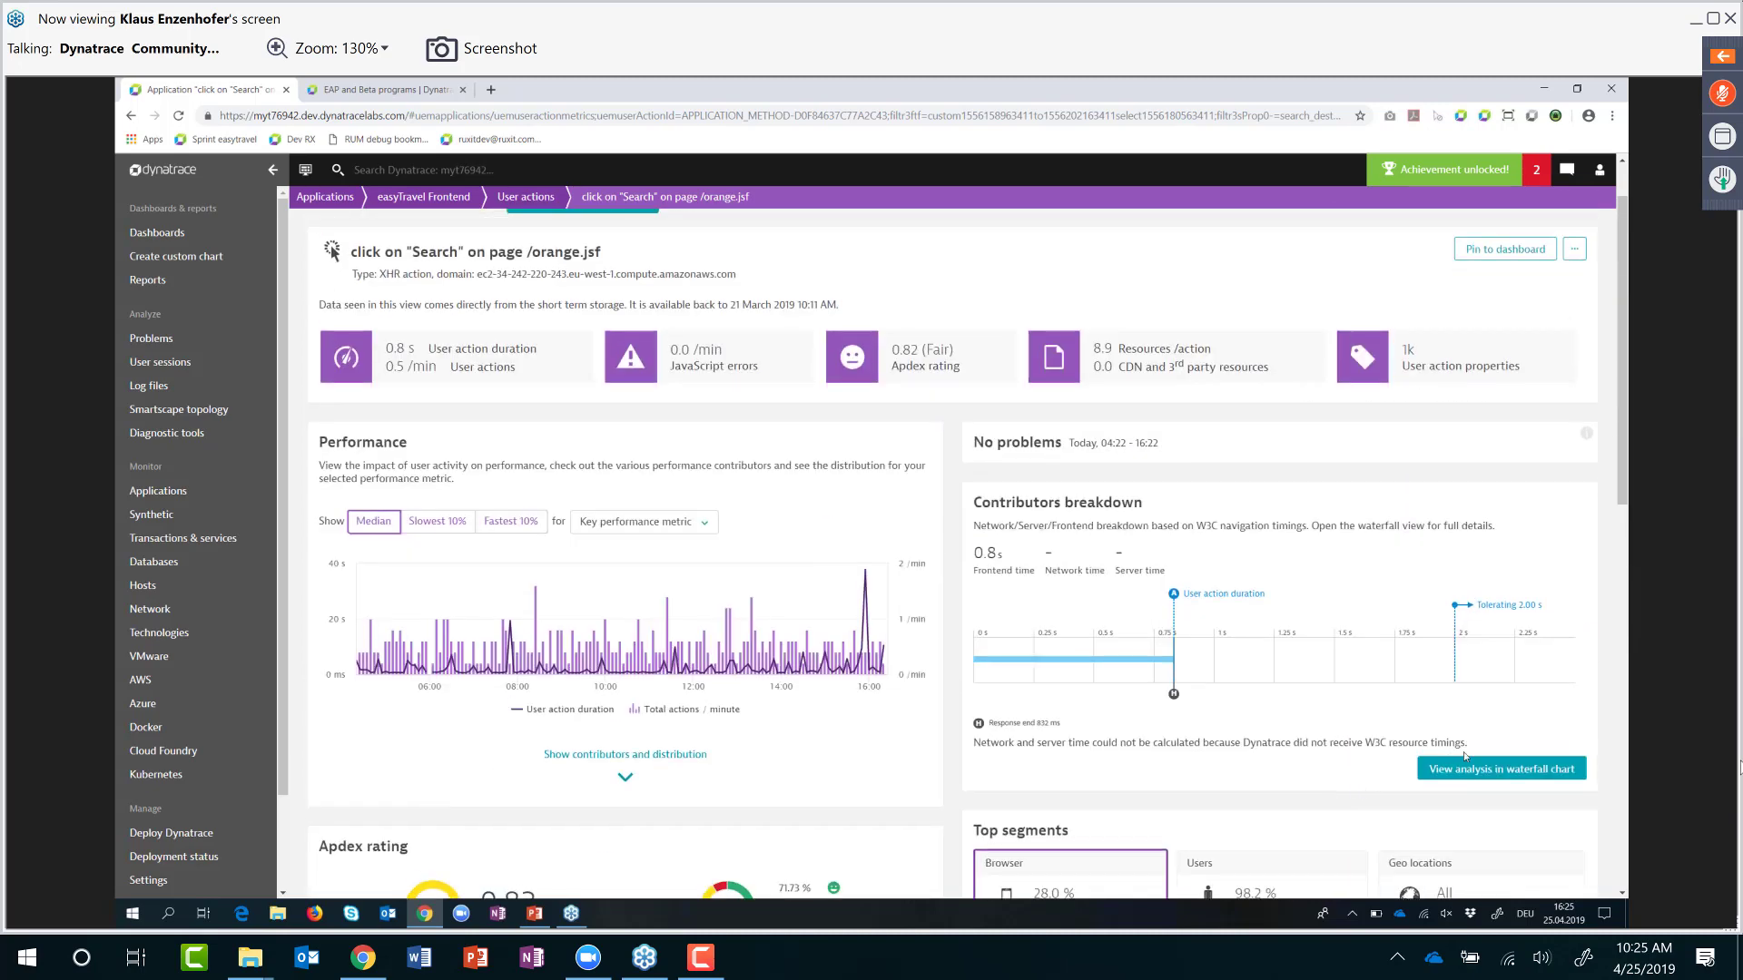
click(1484, 771)
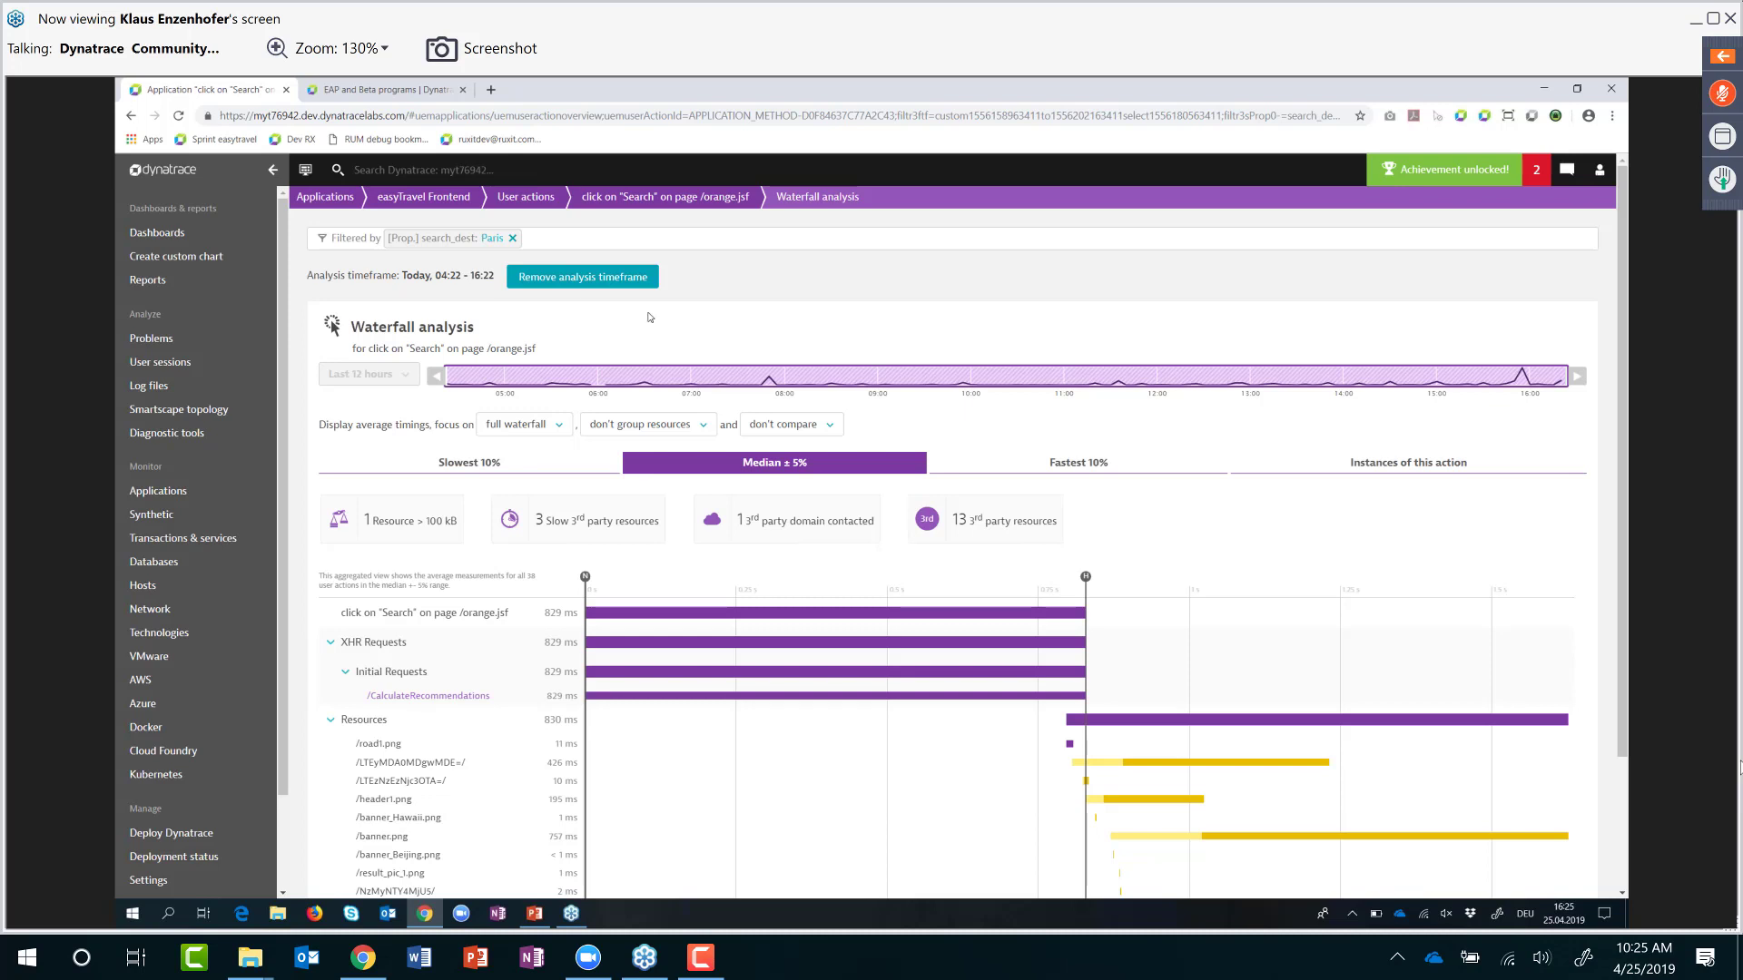
click(606, 237)
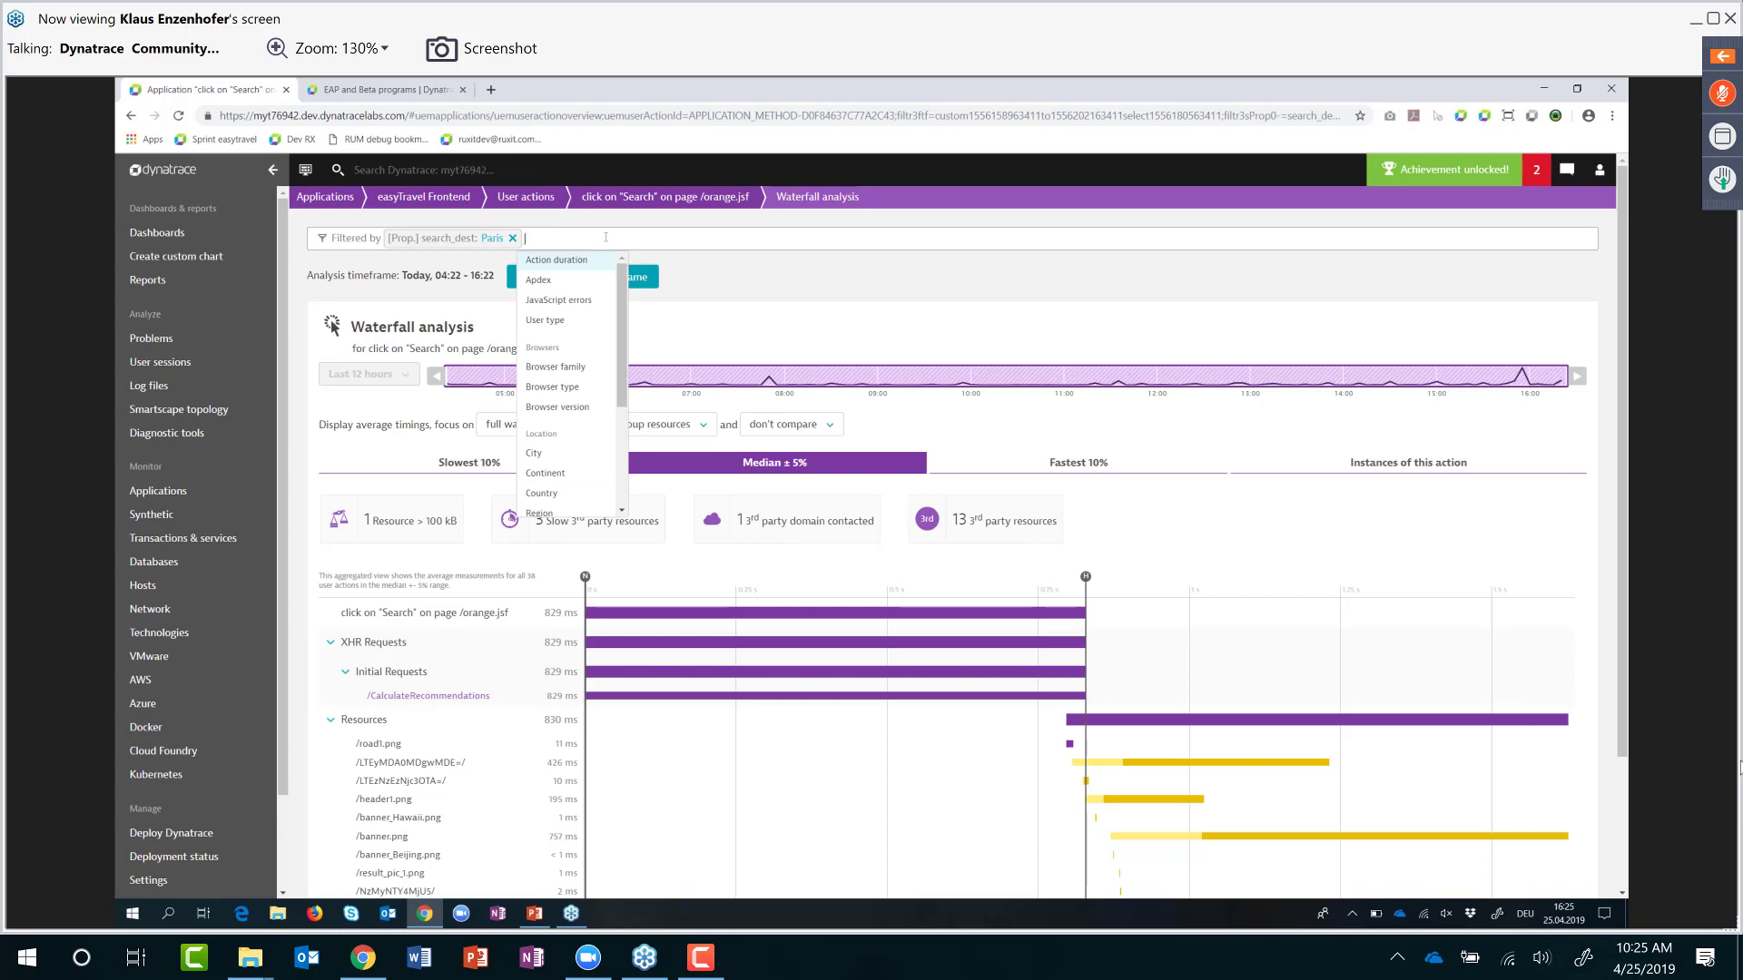
scroll(581, 354, down, 2)
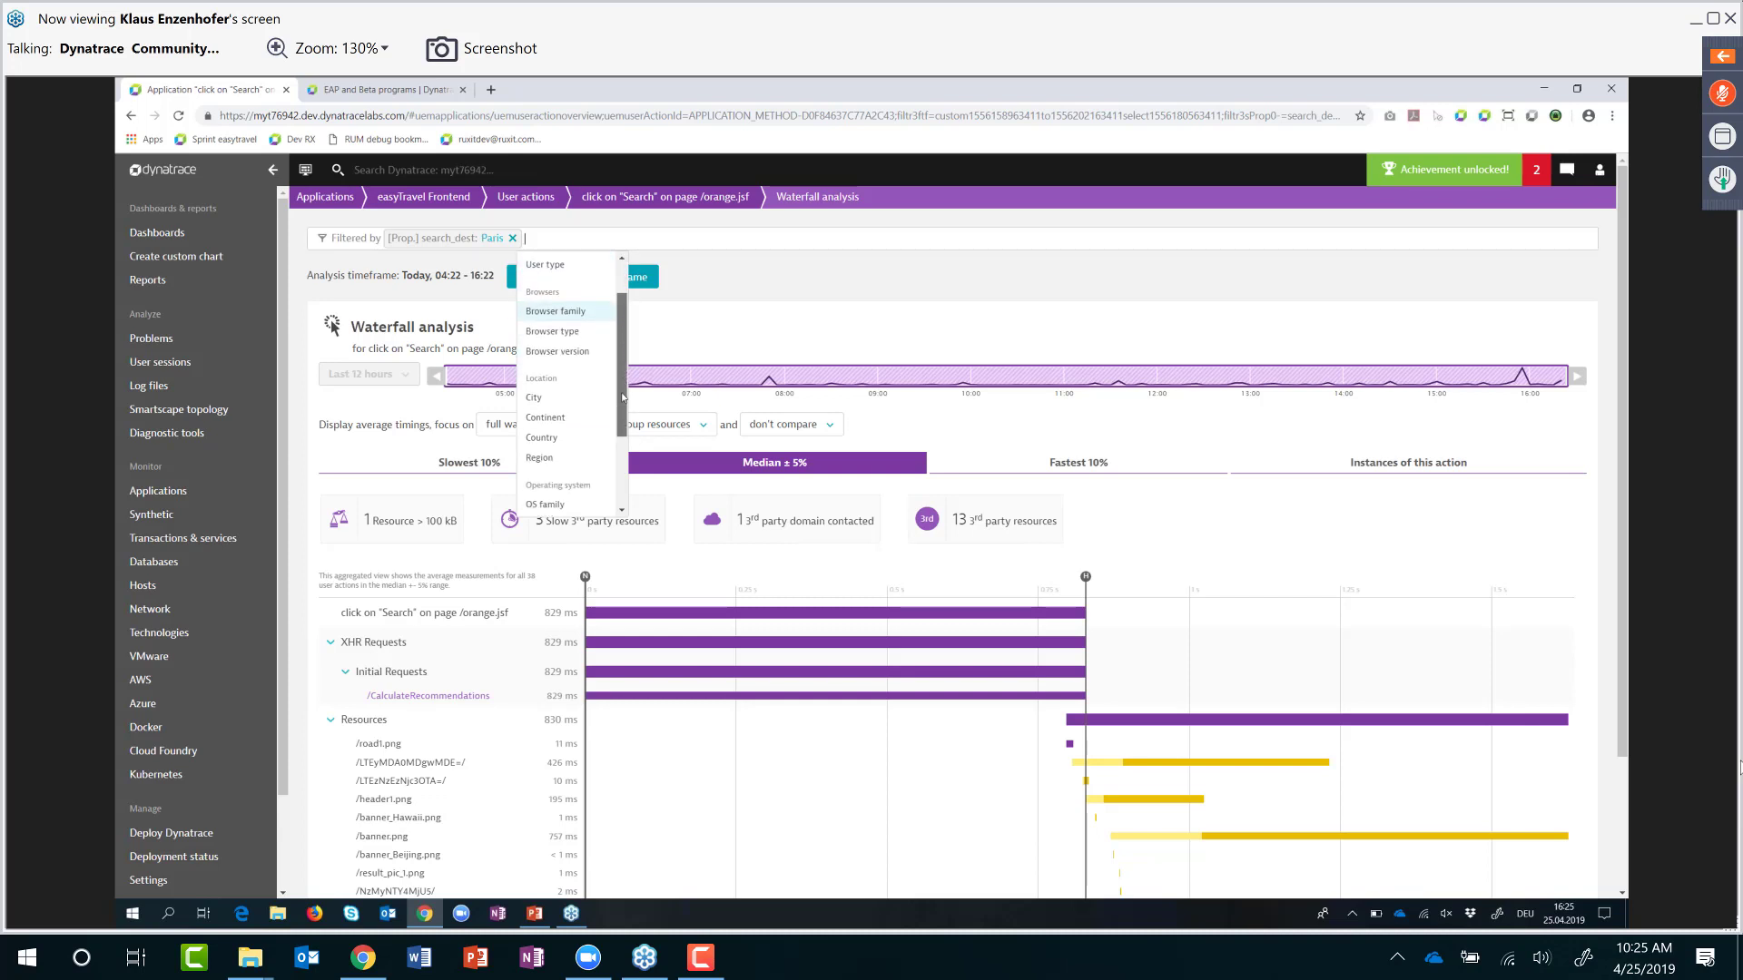
click(569, 389)
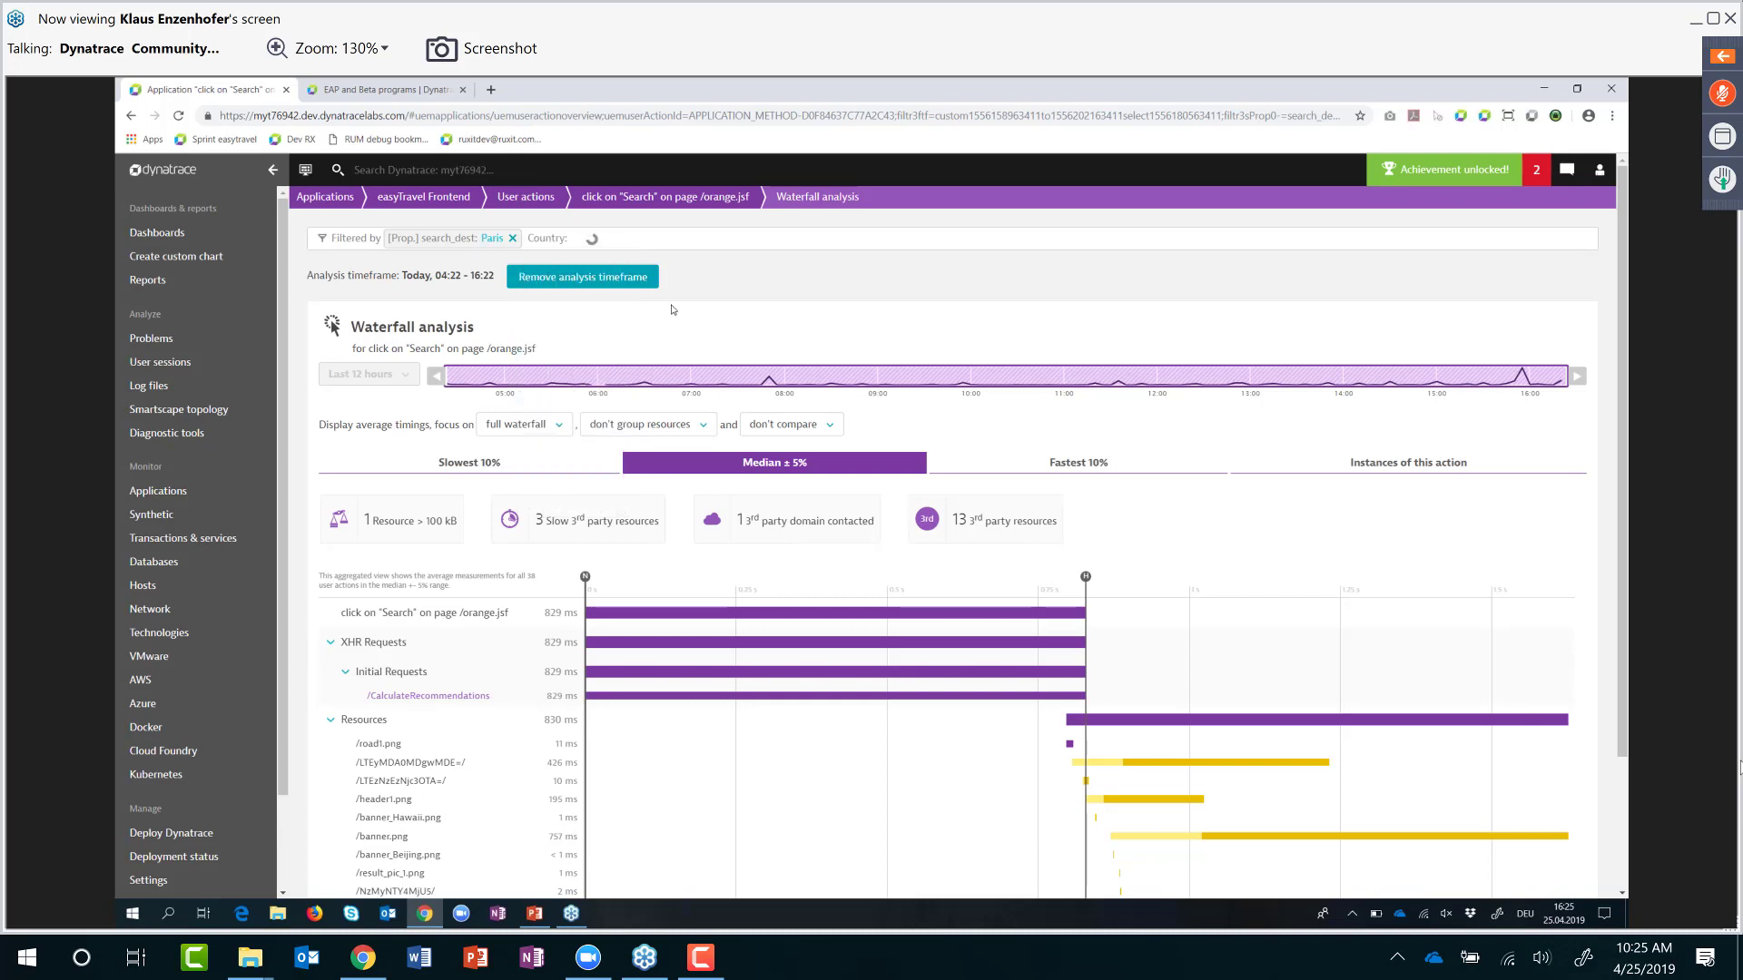
scroll(650, 363, down, 3)
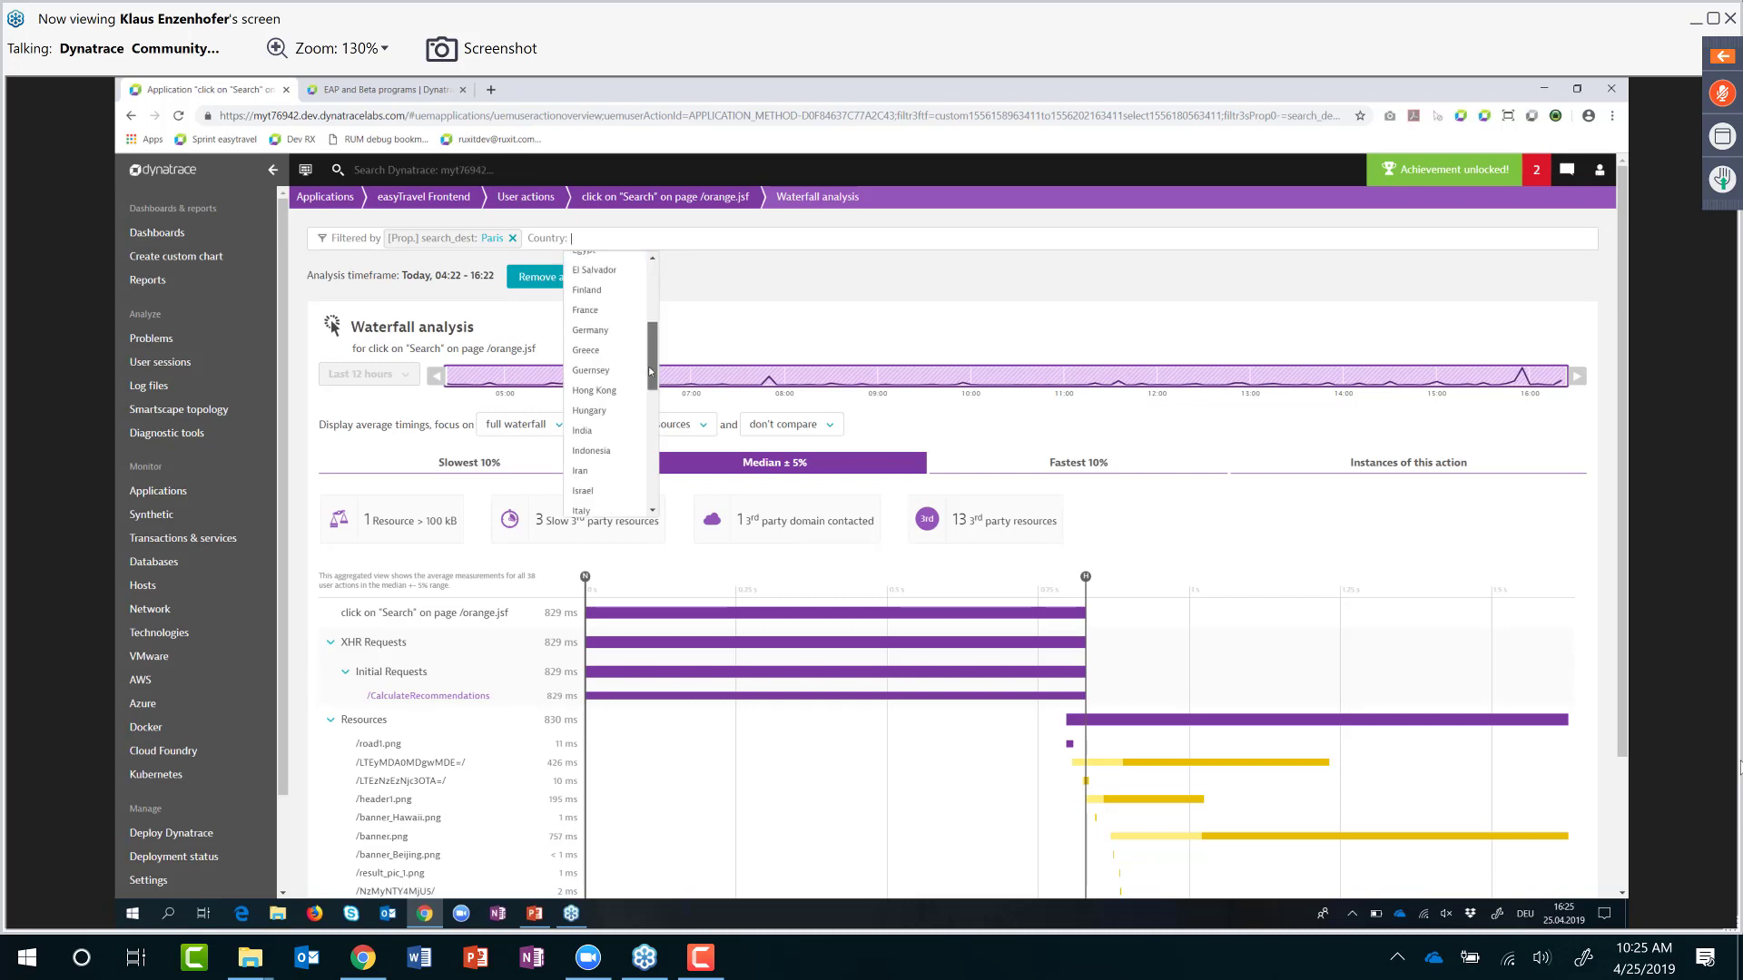
scroll(650, 370, down, 1)
text(un)
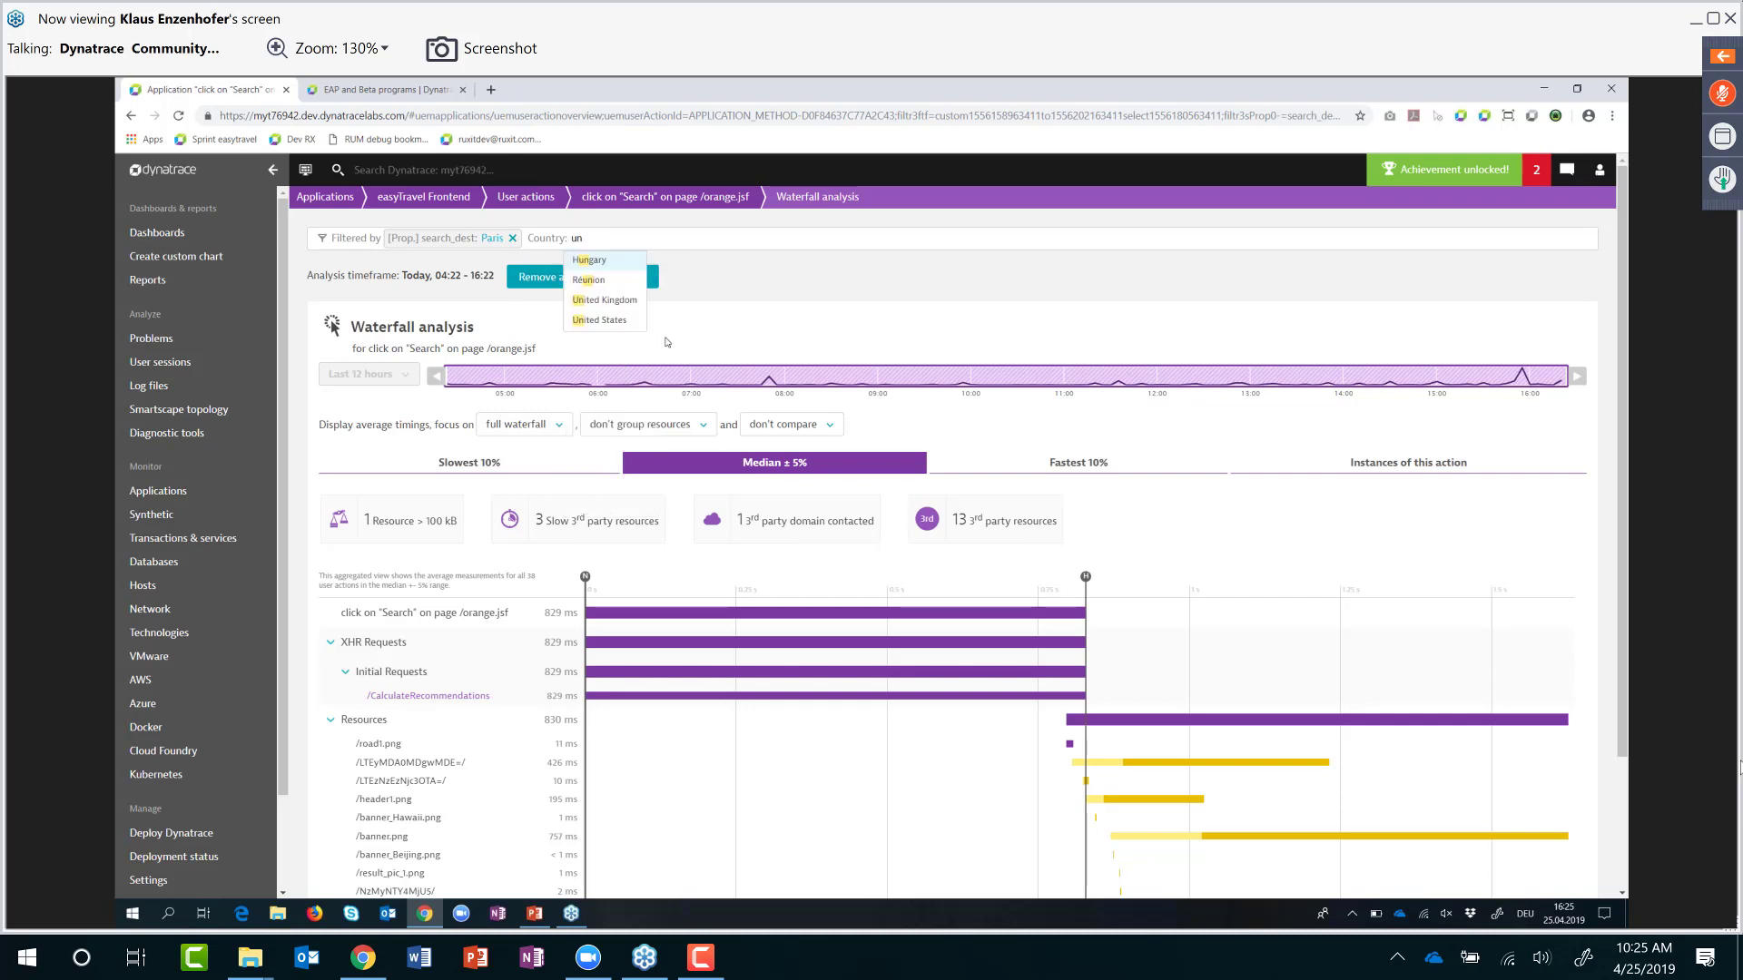
click(599, 320)
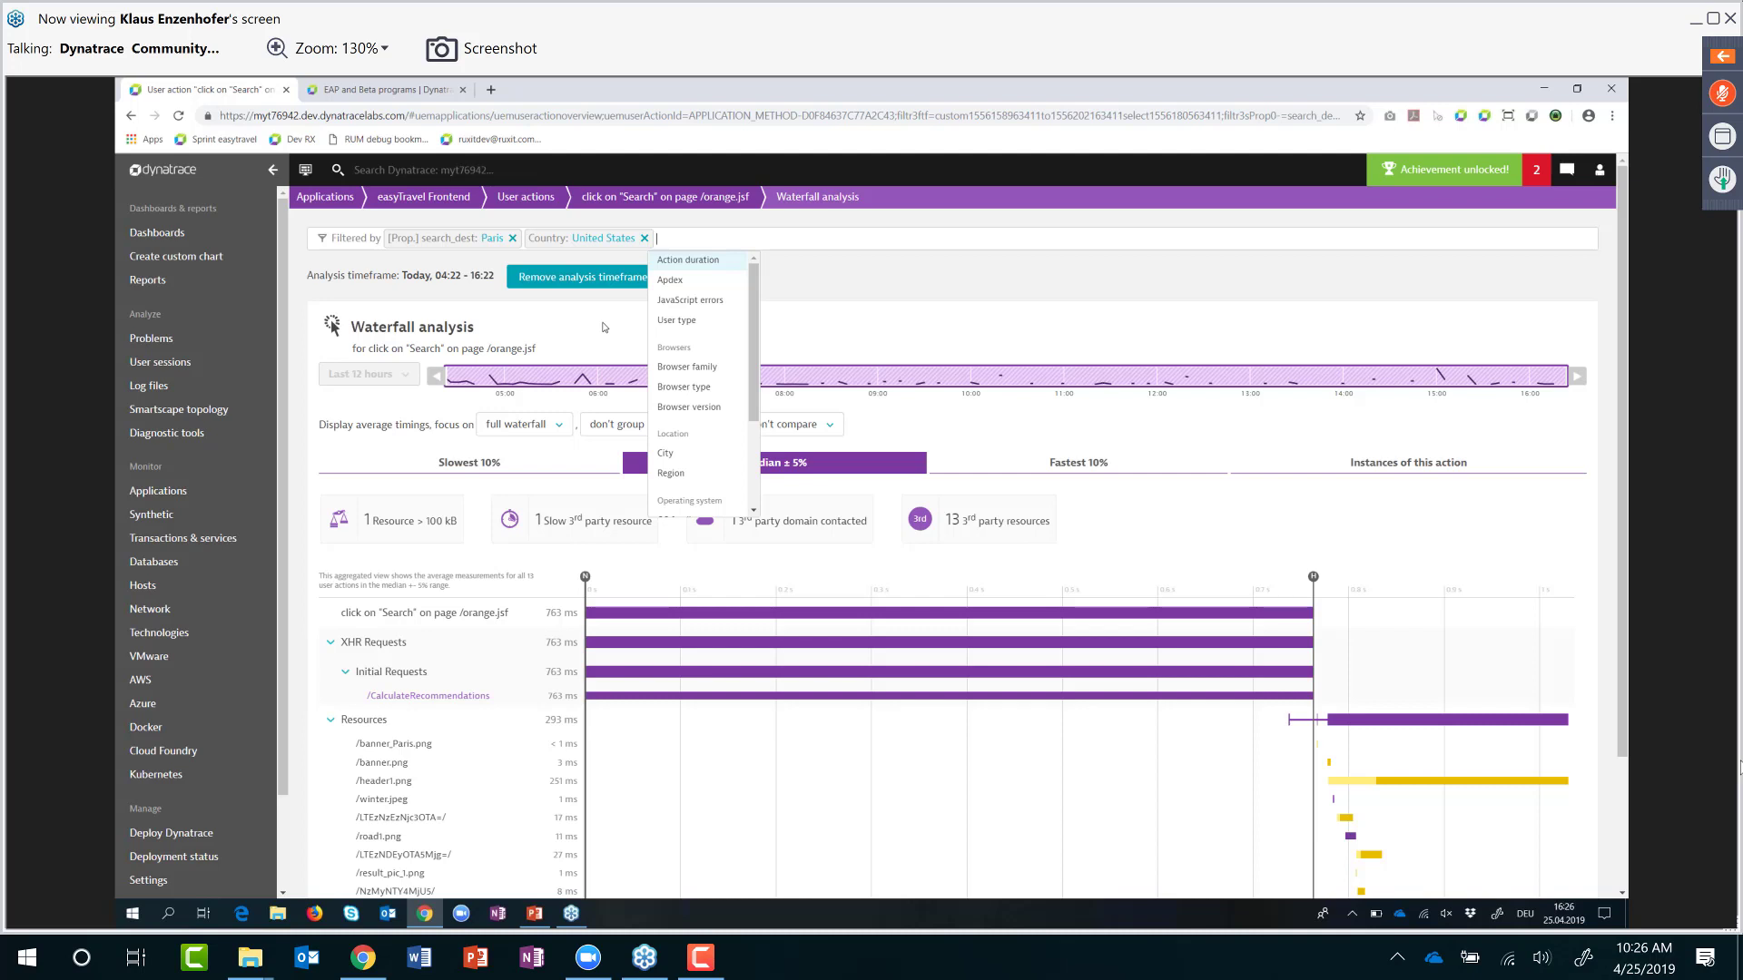
click(605, 326)
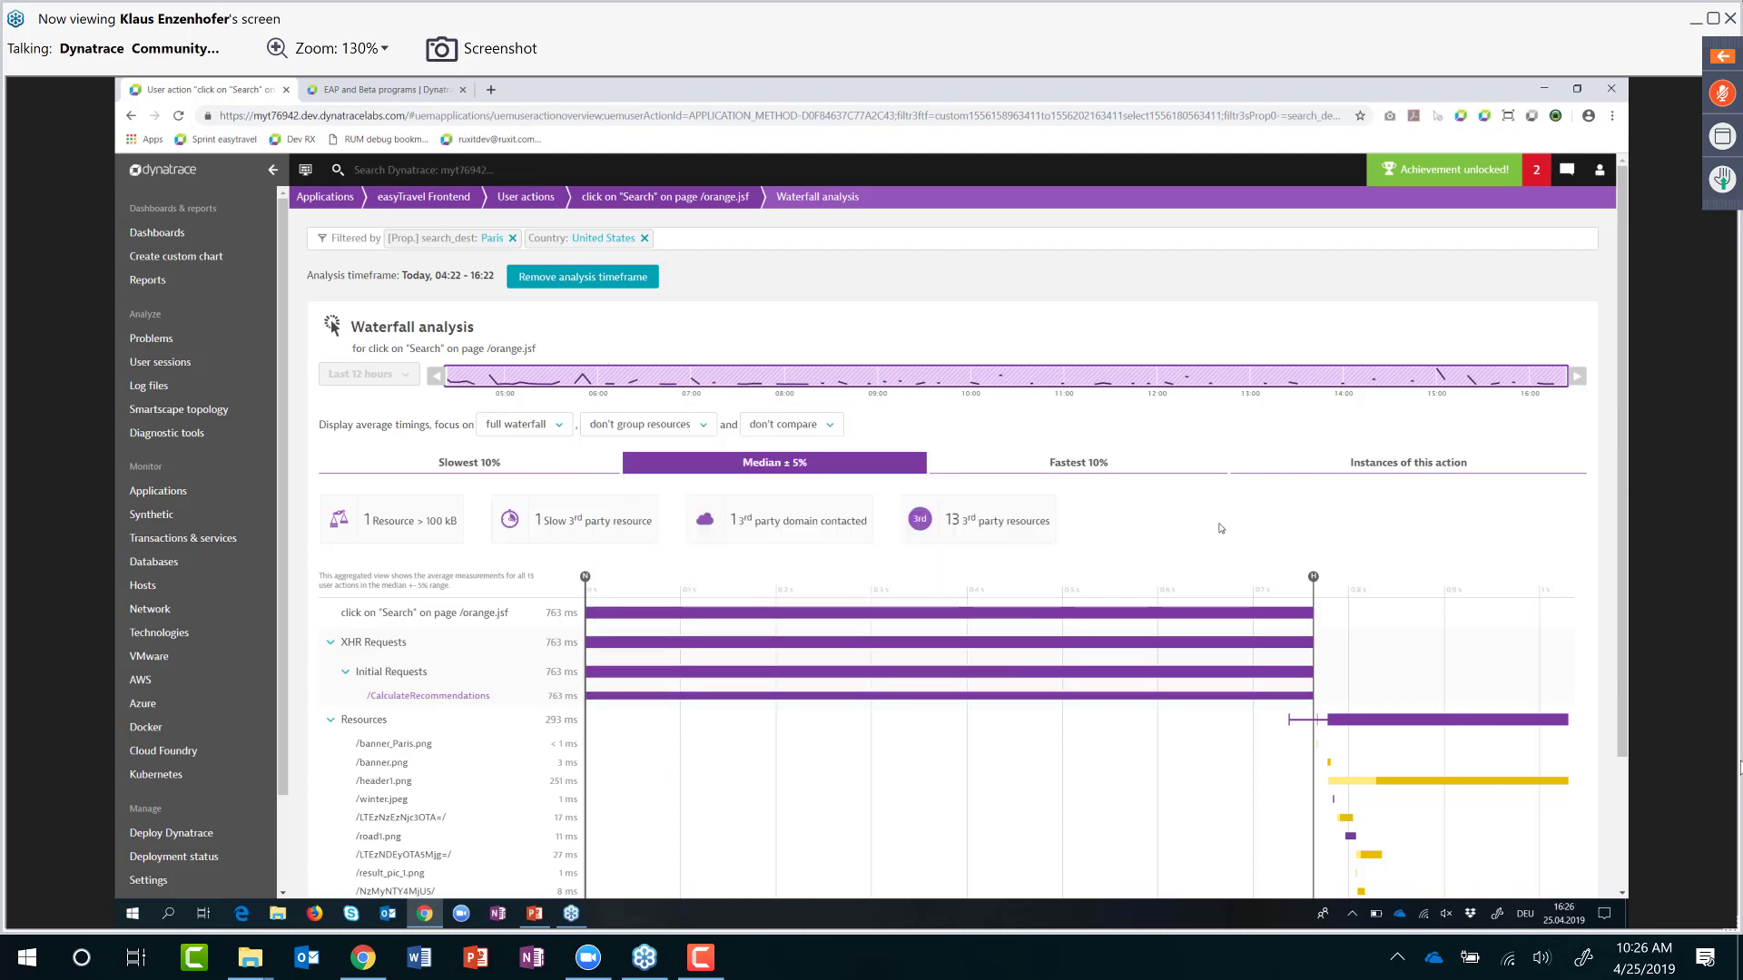
Step: Examine the filtered waterfall timings, return to the easyTravel Frontend user action analysis and review its multi-dimensional chart
scroll(1221, 528, down, 1)
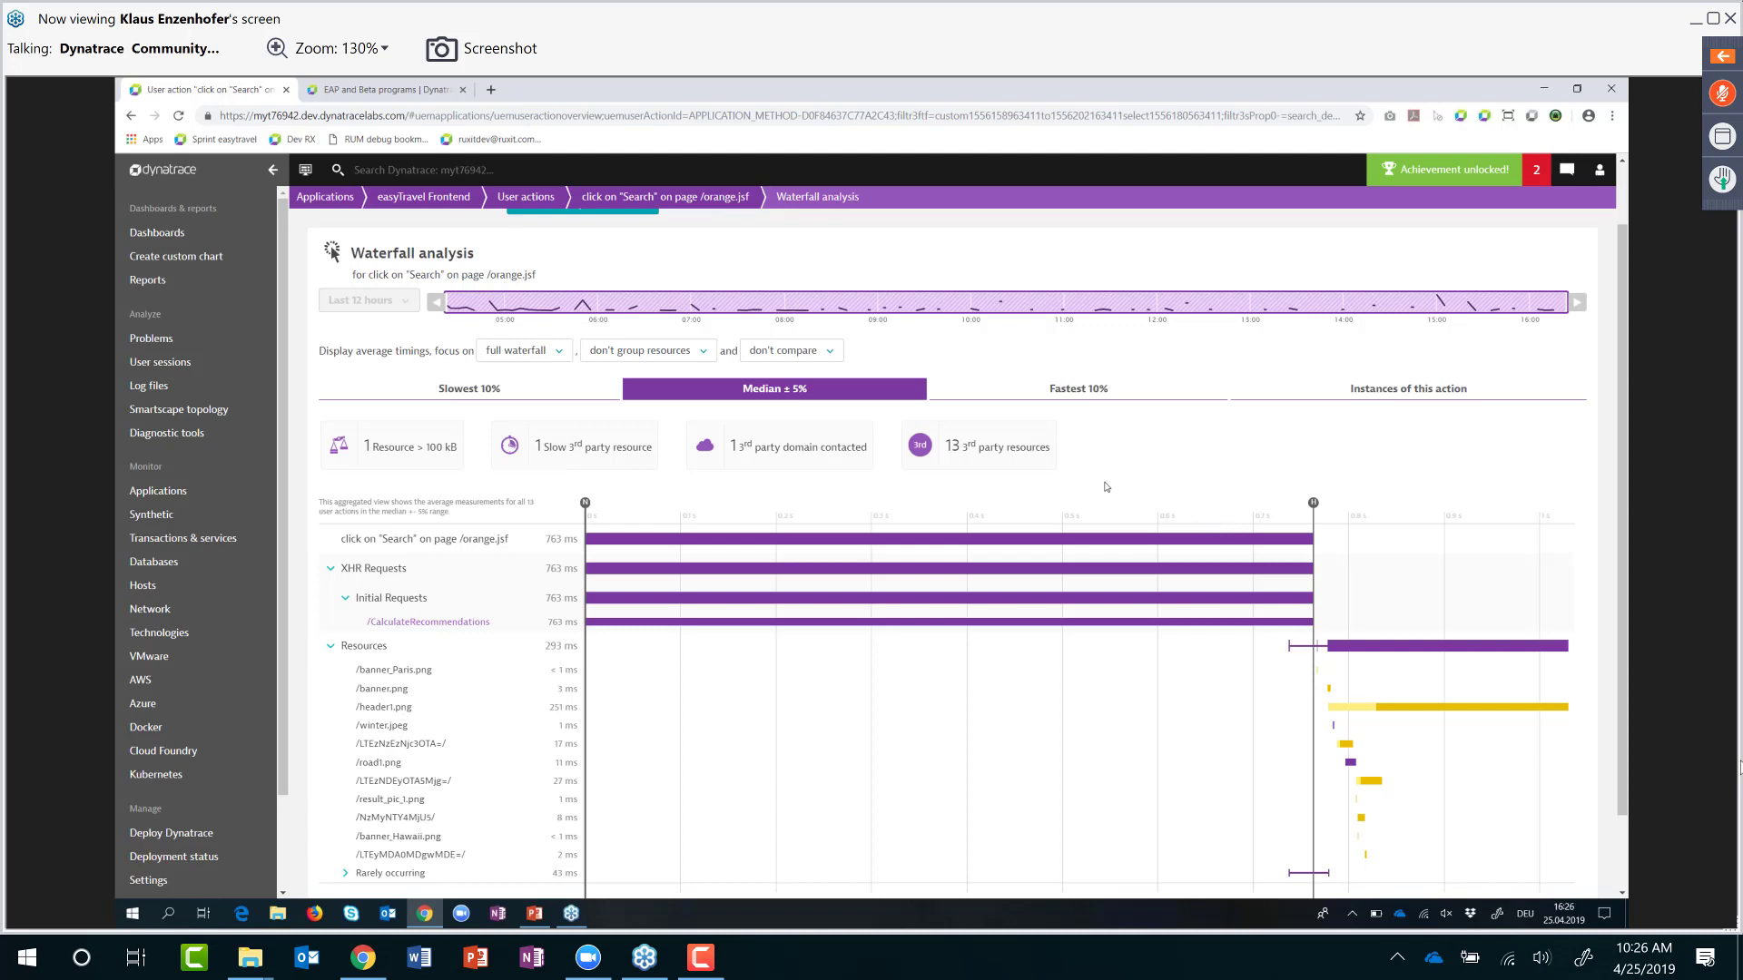
scroll(1105, 488, up, 1)
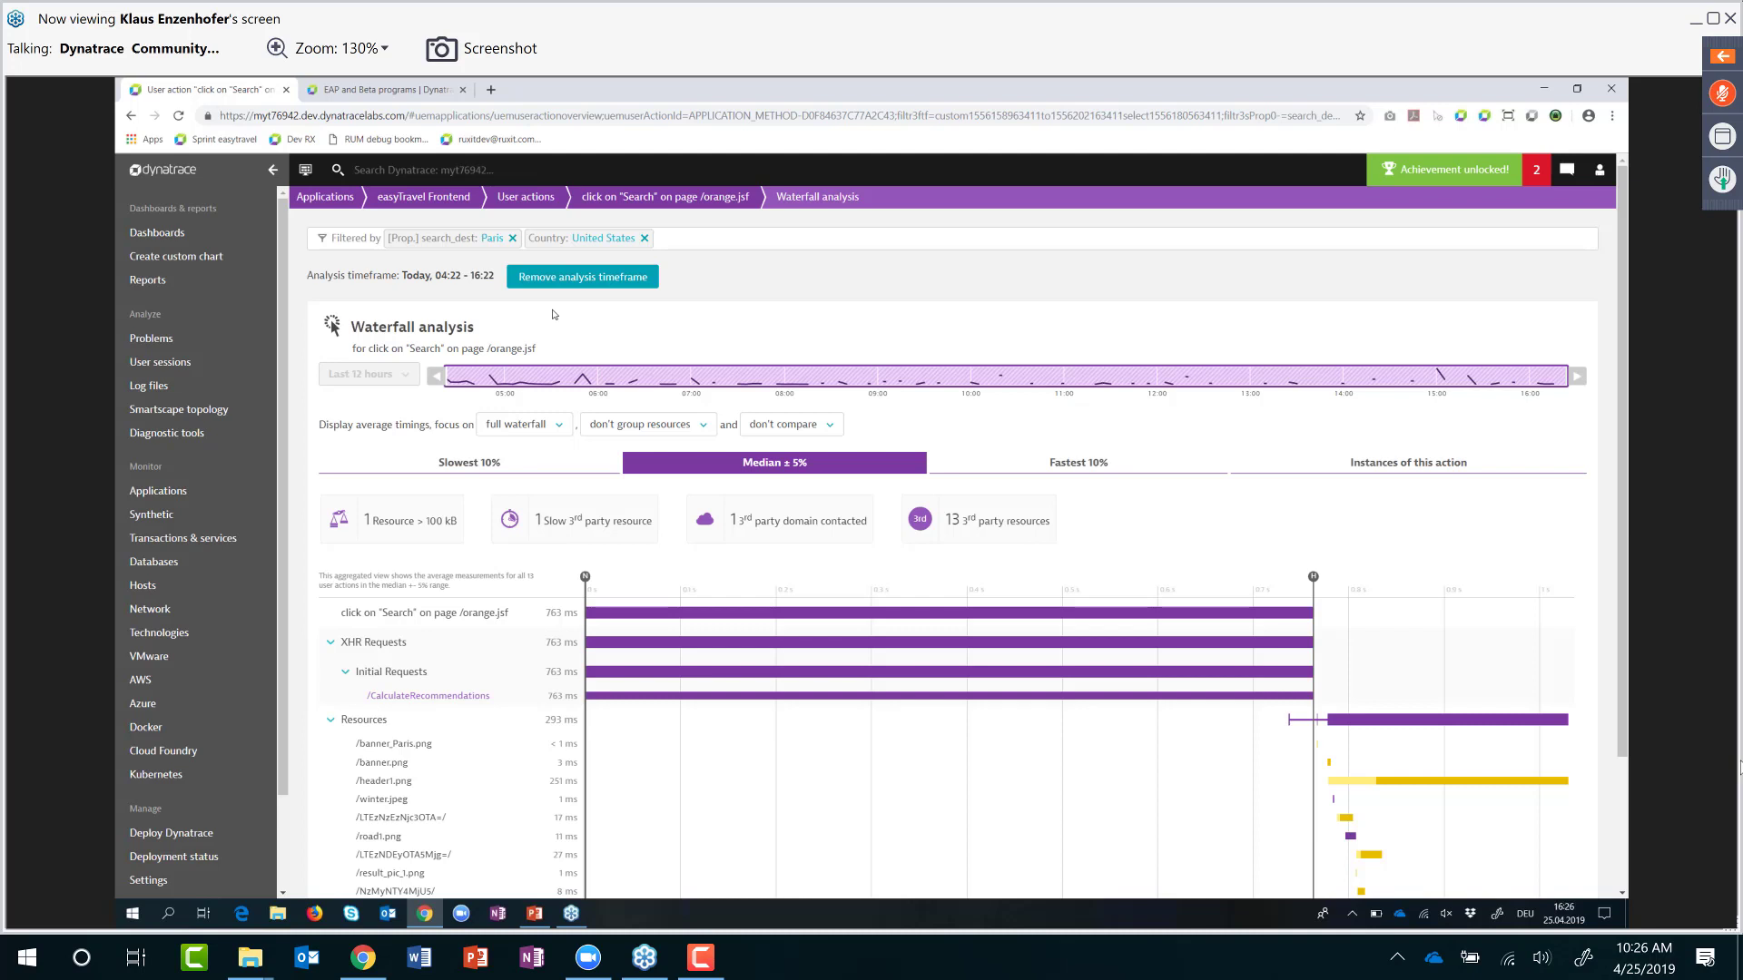
click(500, 205)
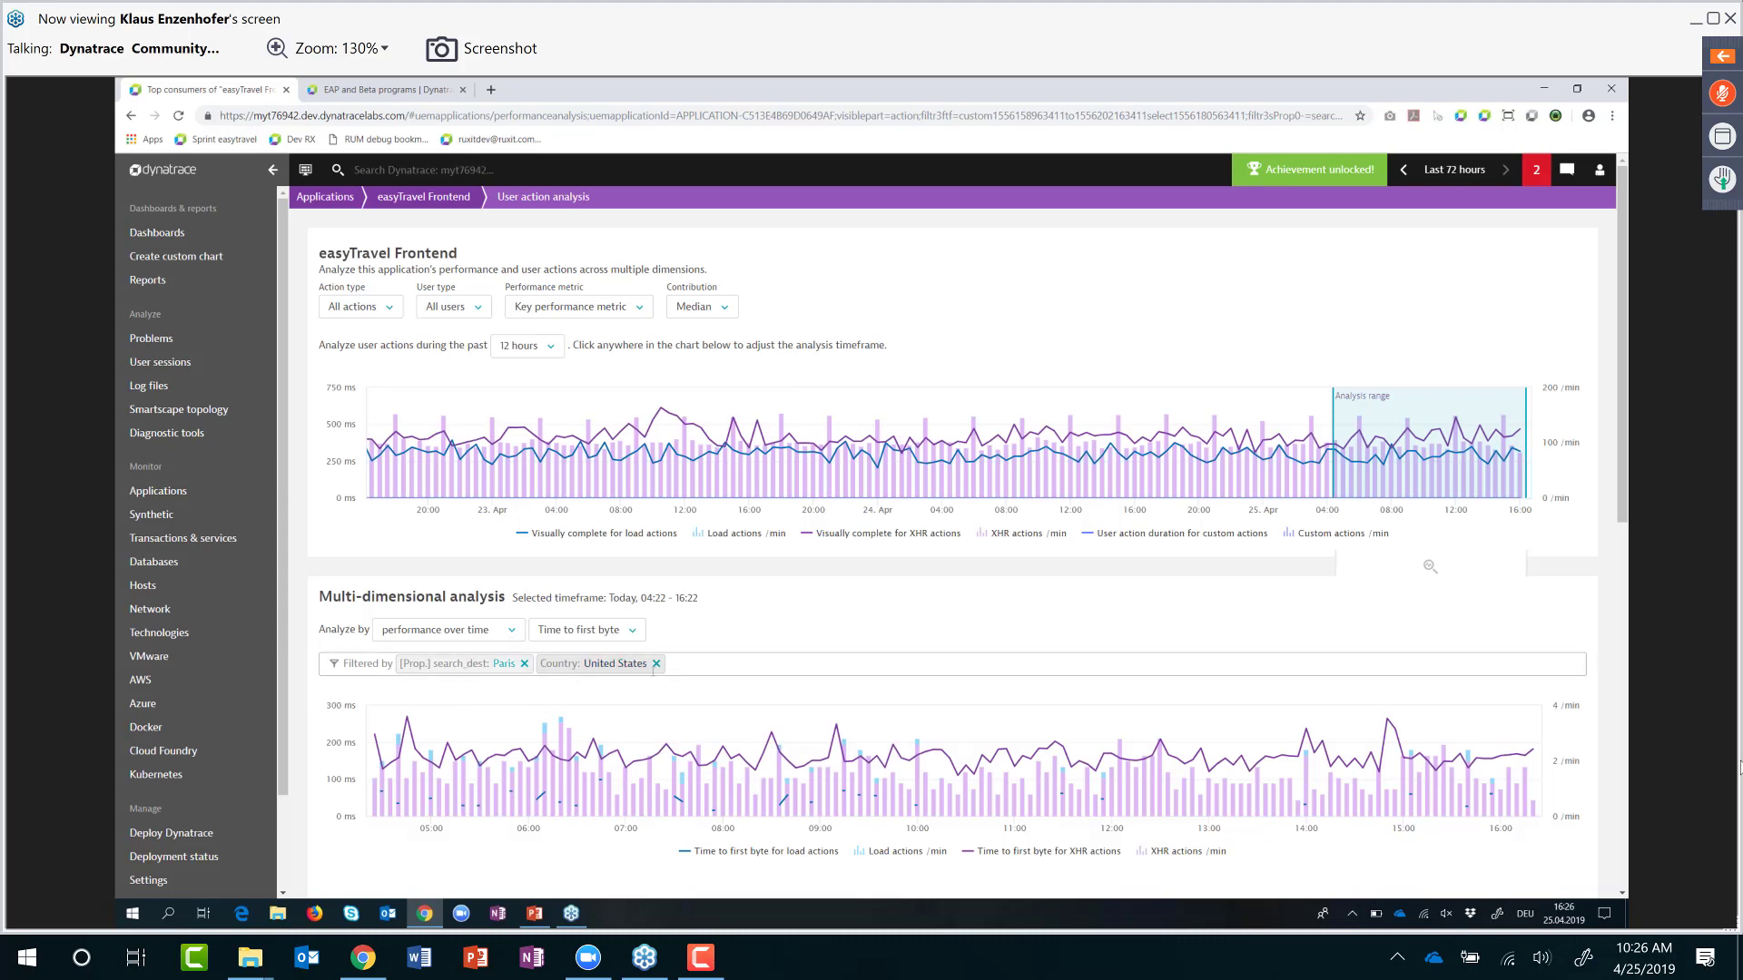
scroll(654, 670, down, 2)
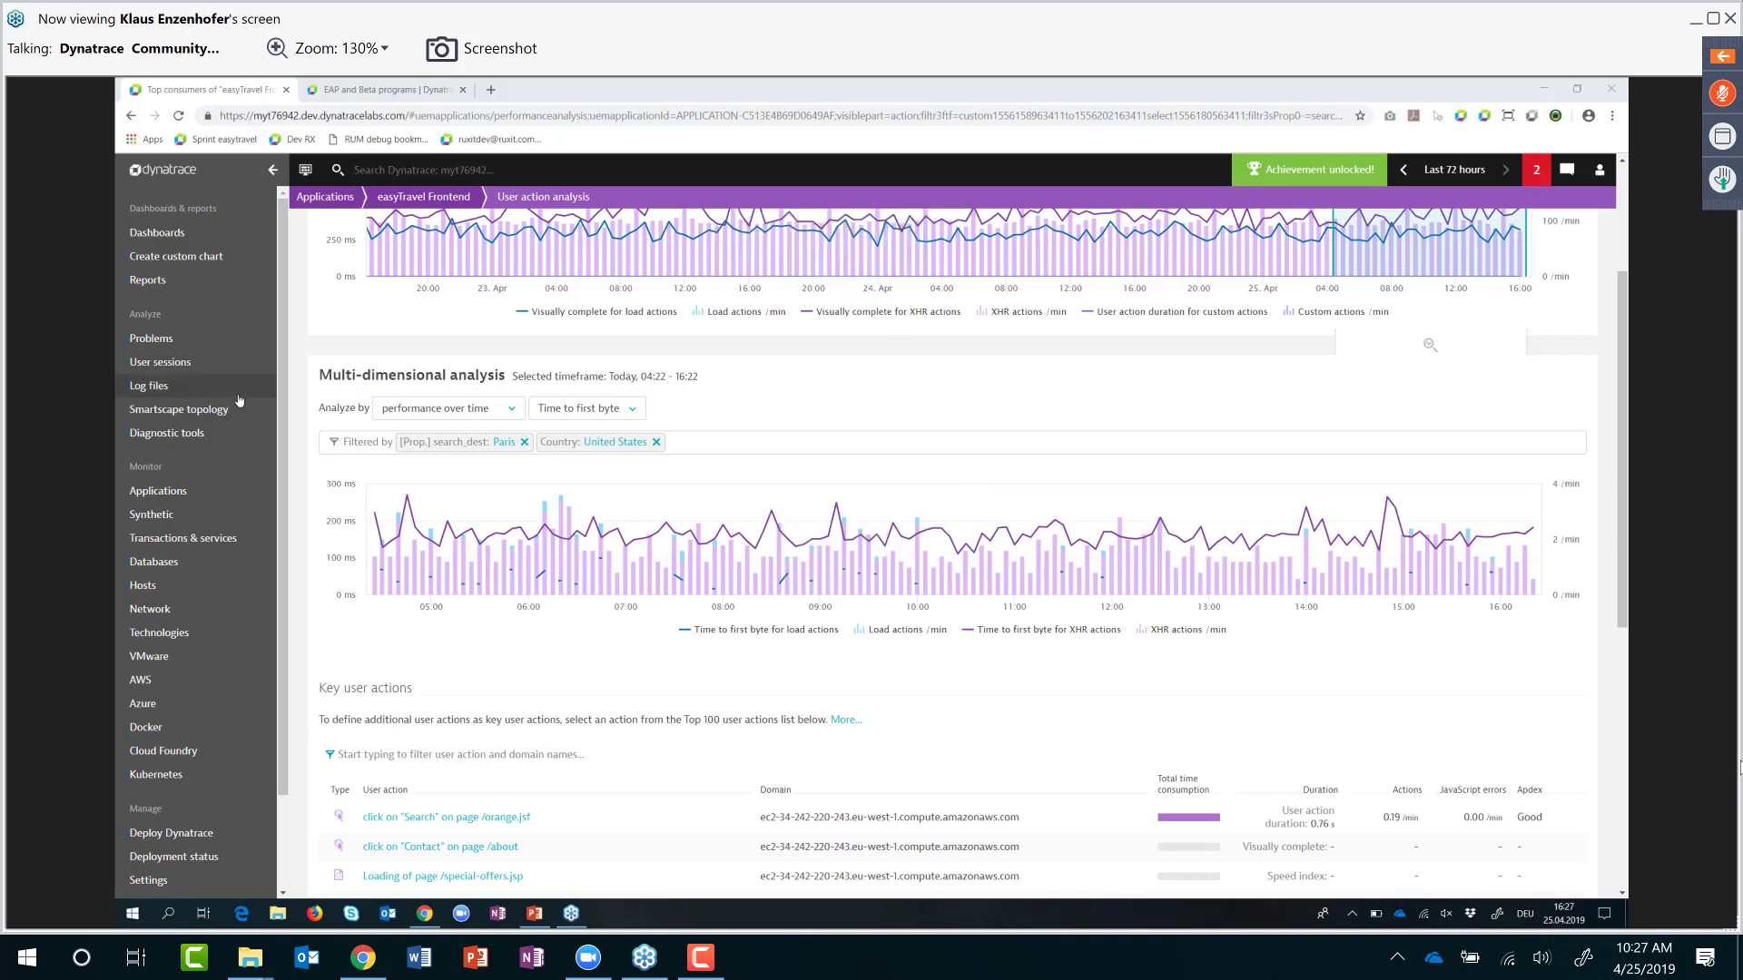
Step: Check the EAP and Beta programs page for User Sessions Queries, and open the user sessions query page from the user sessions overview
click(207, 365)
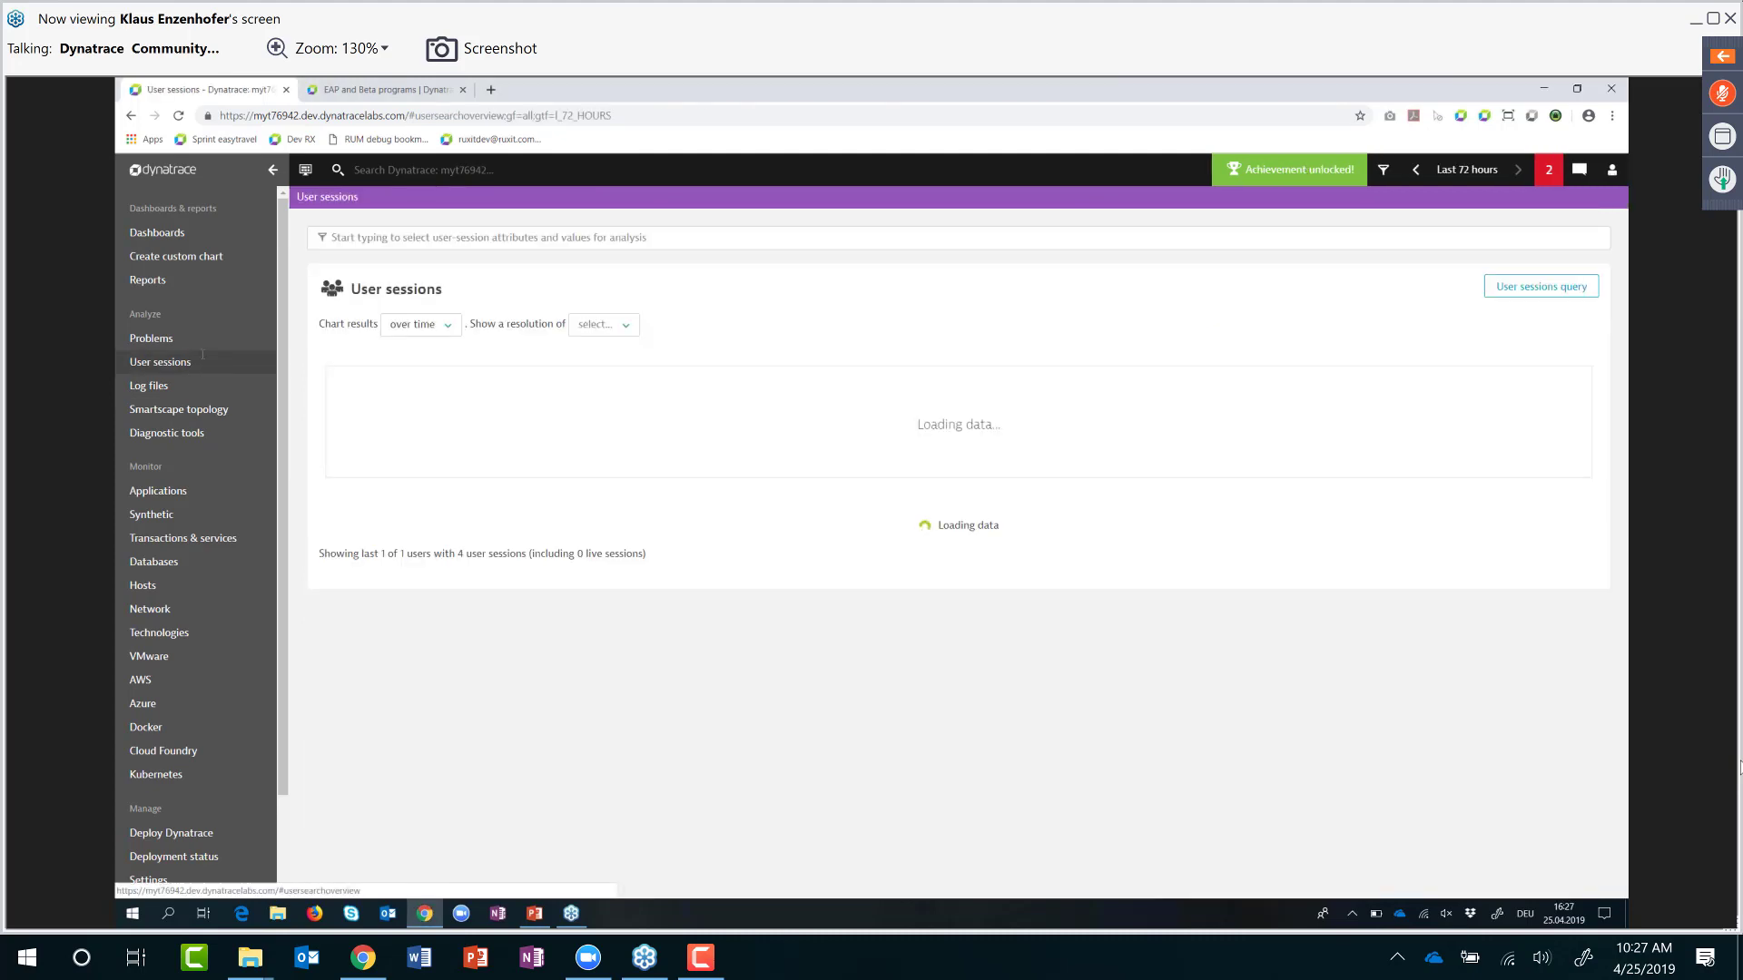
click(418, 95)
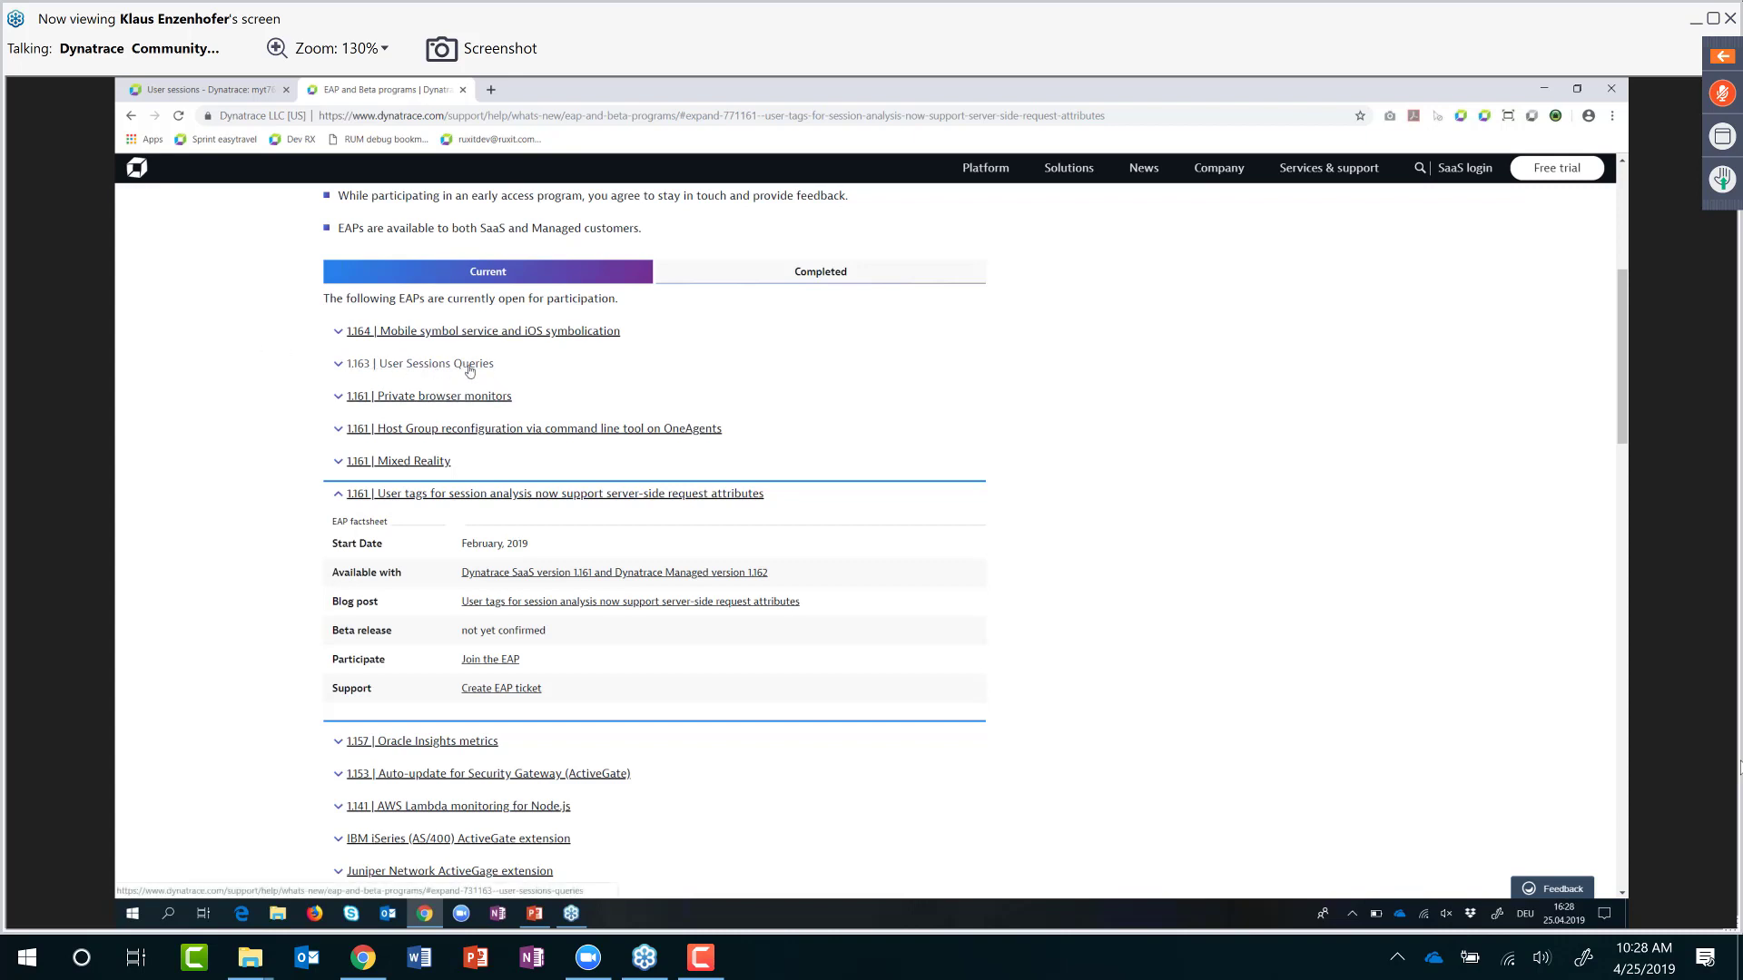
click(212, 90)
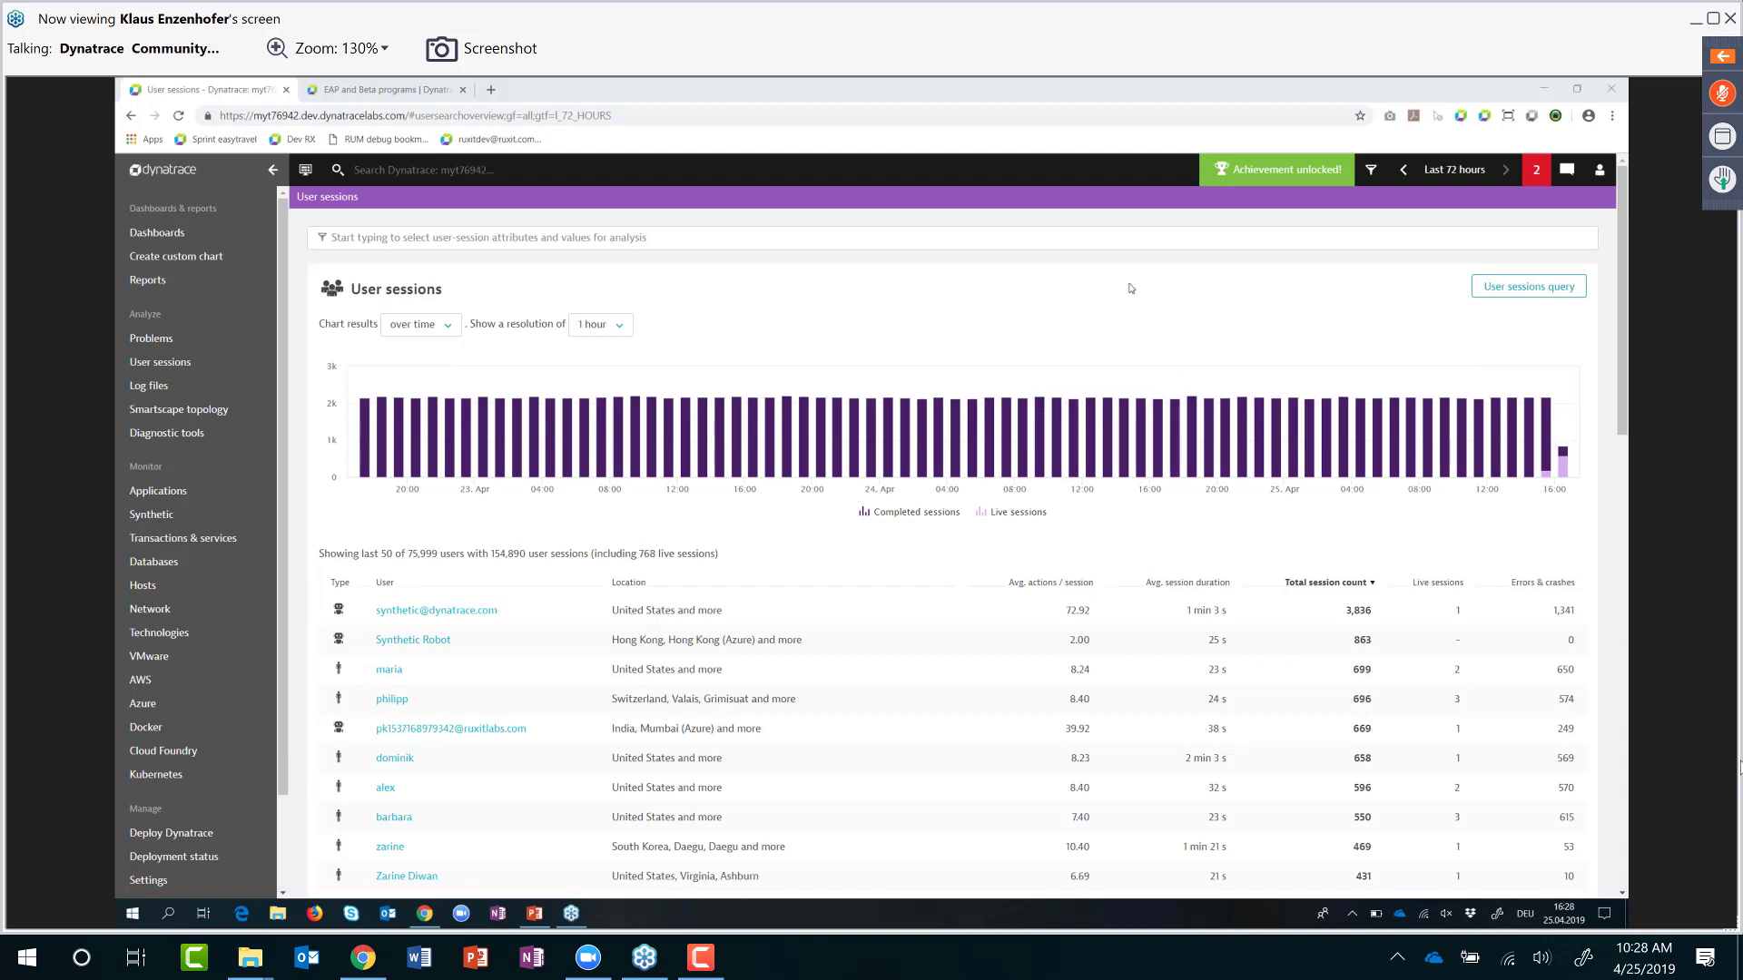
click(1239, 301)
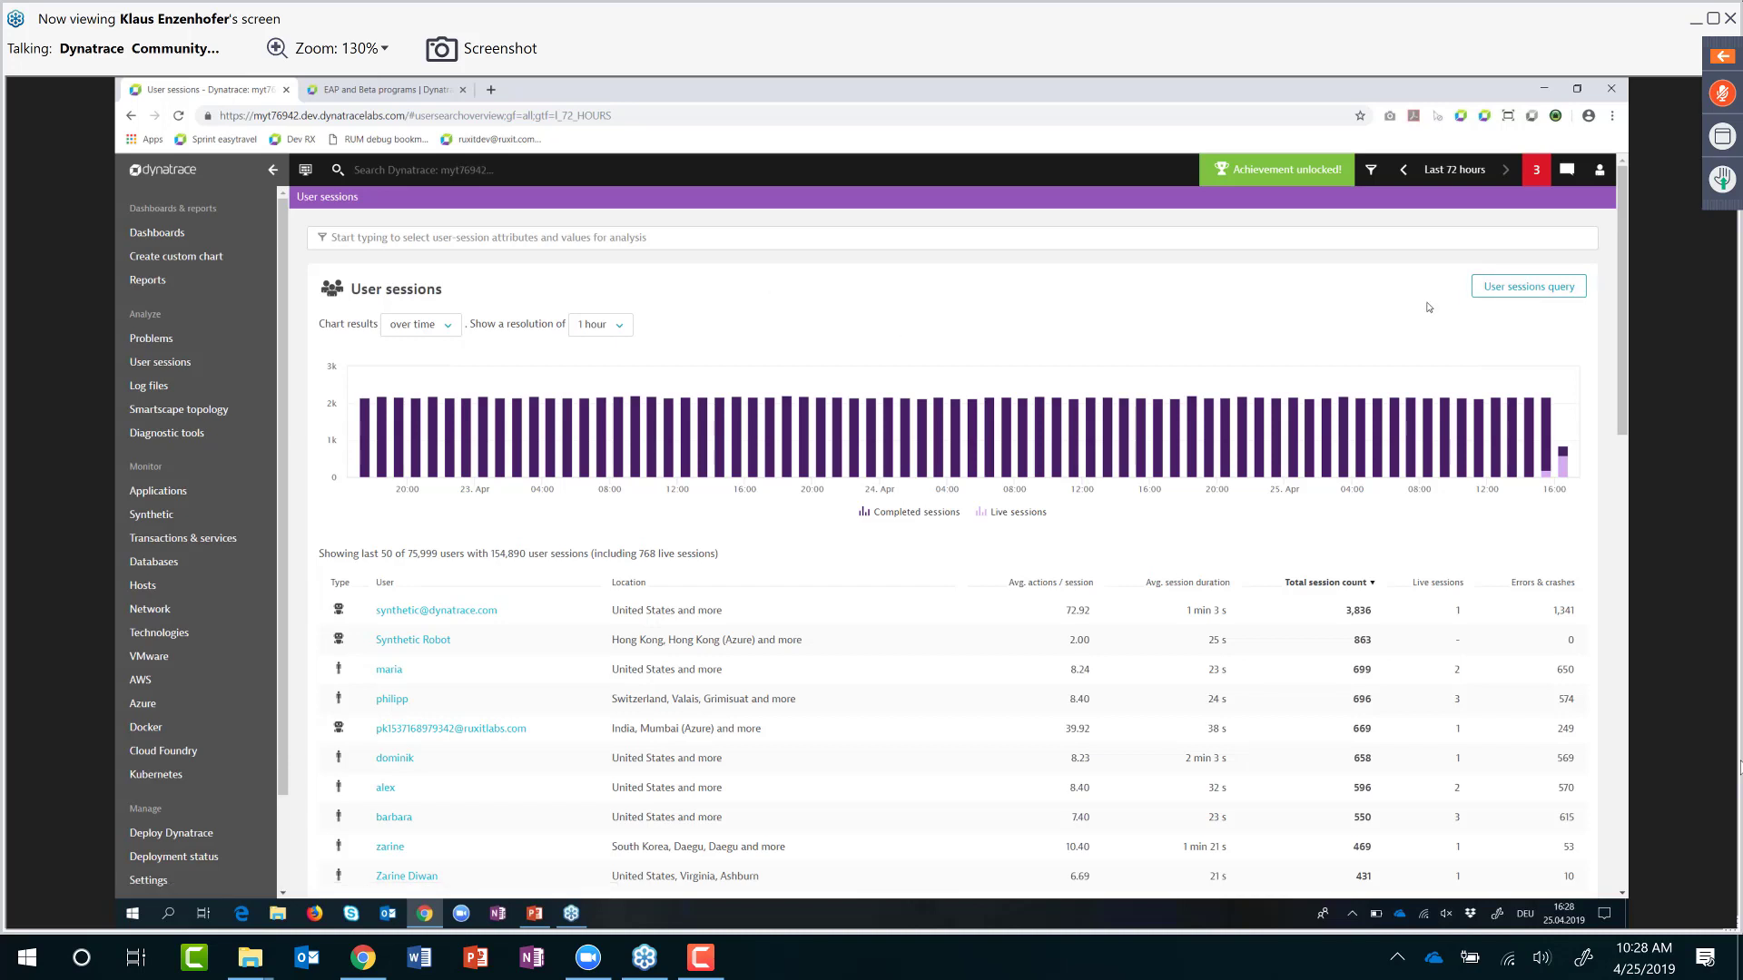
click(1522, 295)
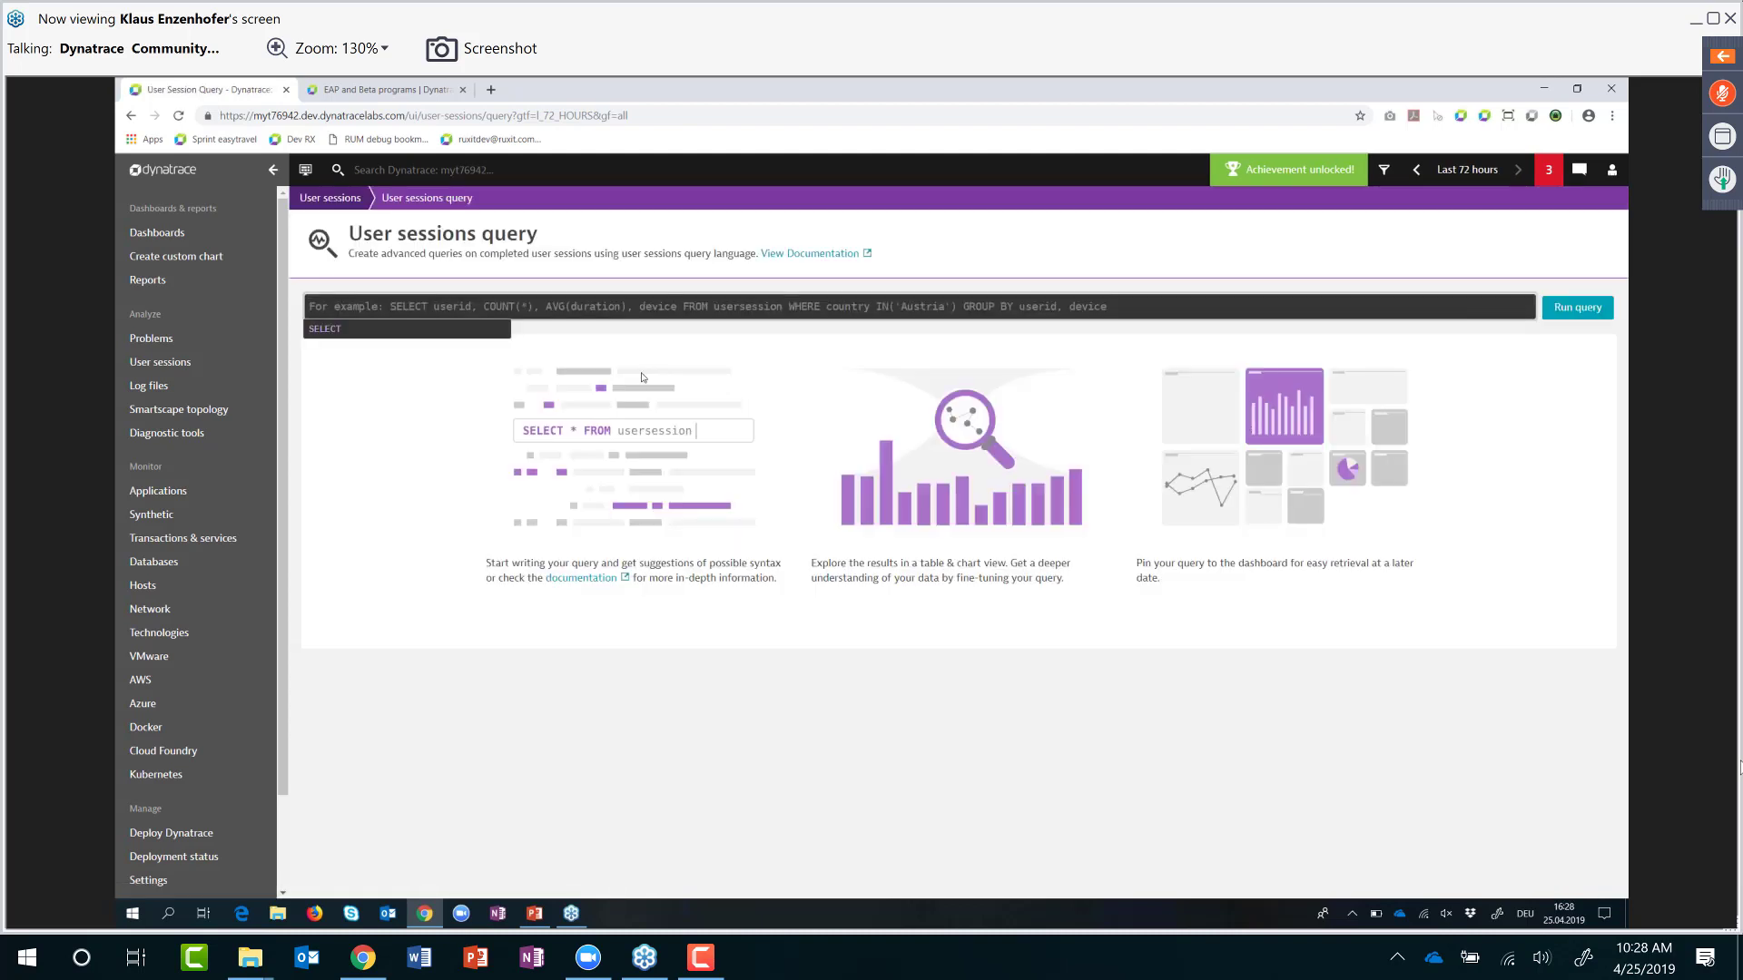
Step: Start the query as SELECT stringProperties.loyalty_status, COUNT(*) FROM usersession
click(329, 330)
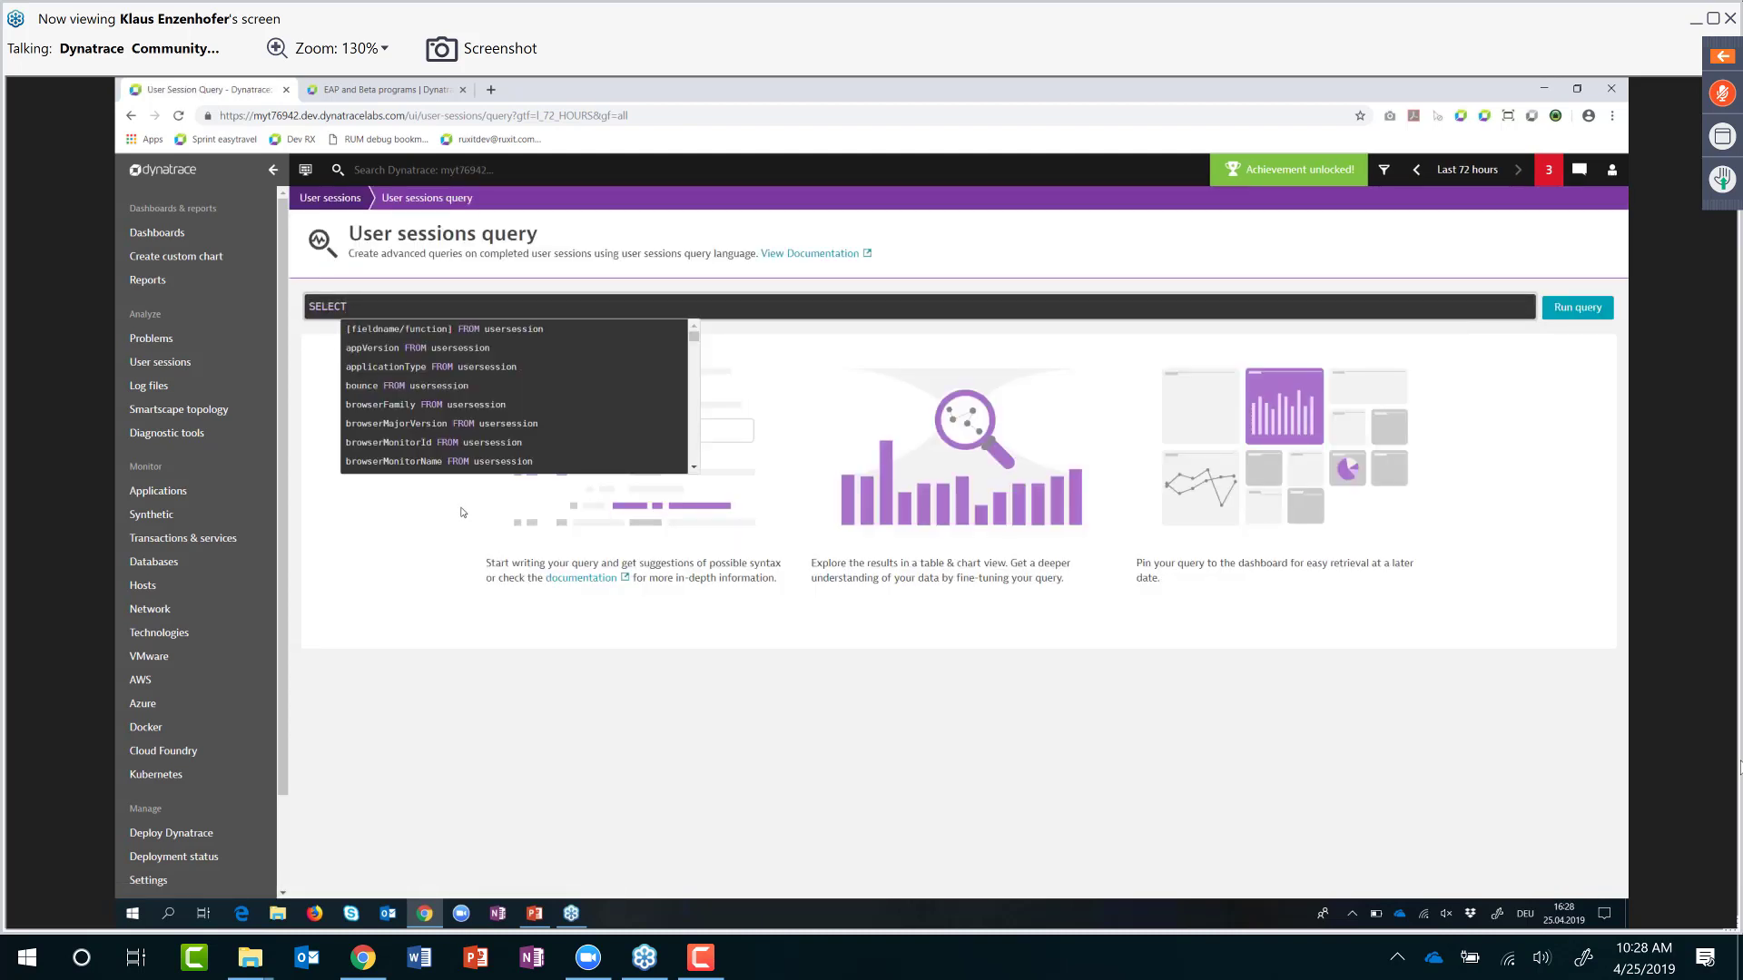
text(str)
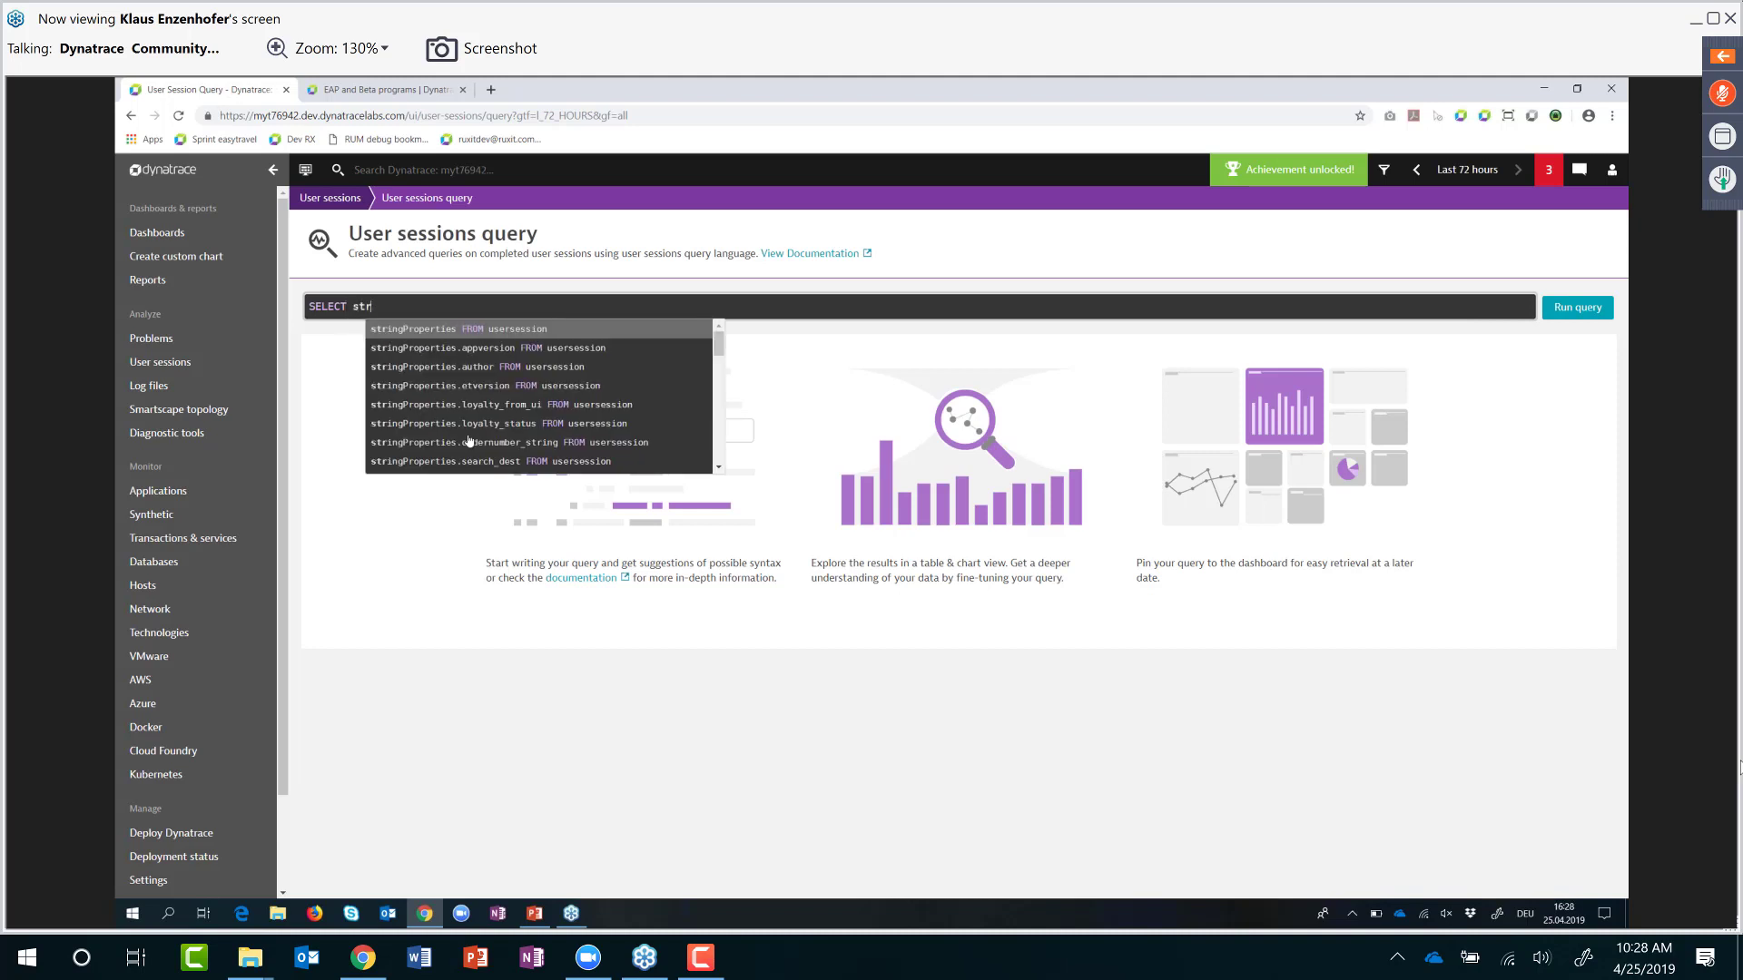
click(500, 424)
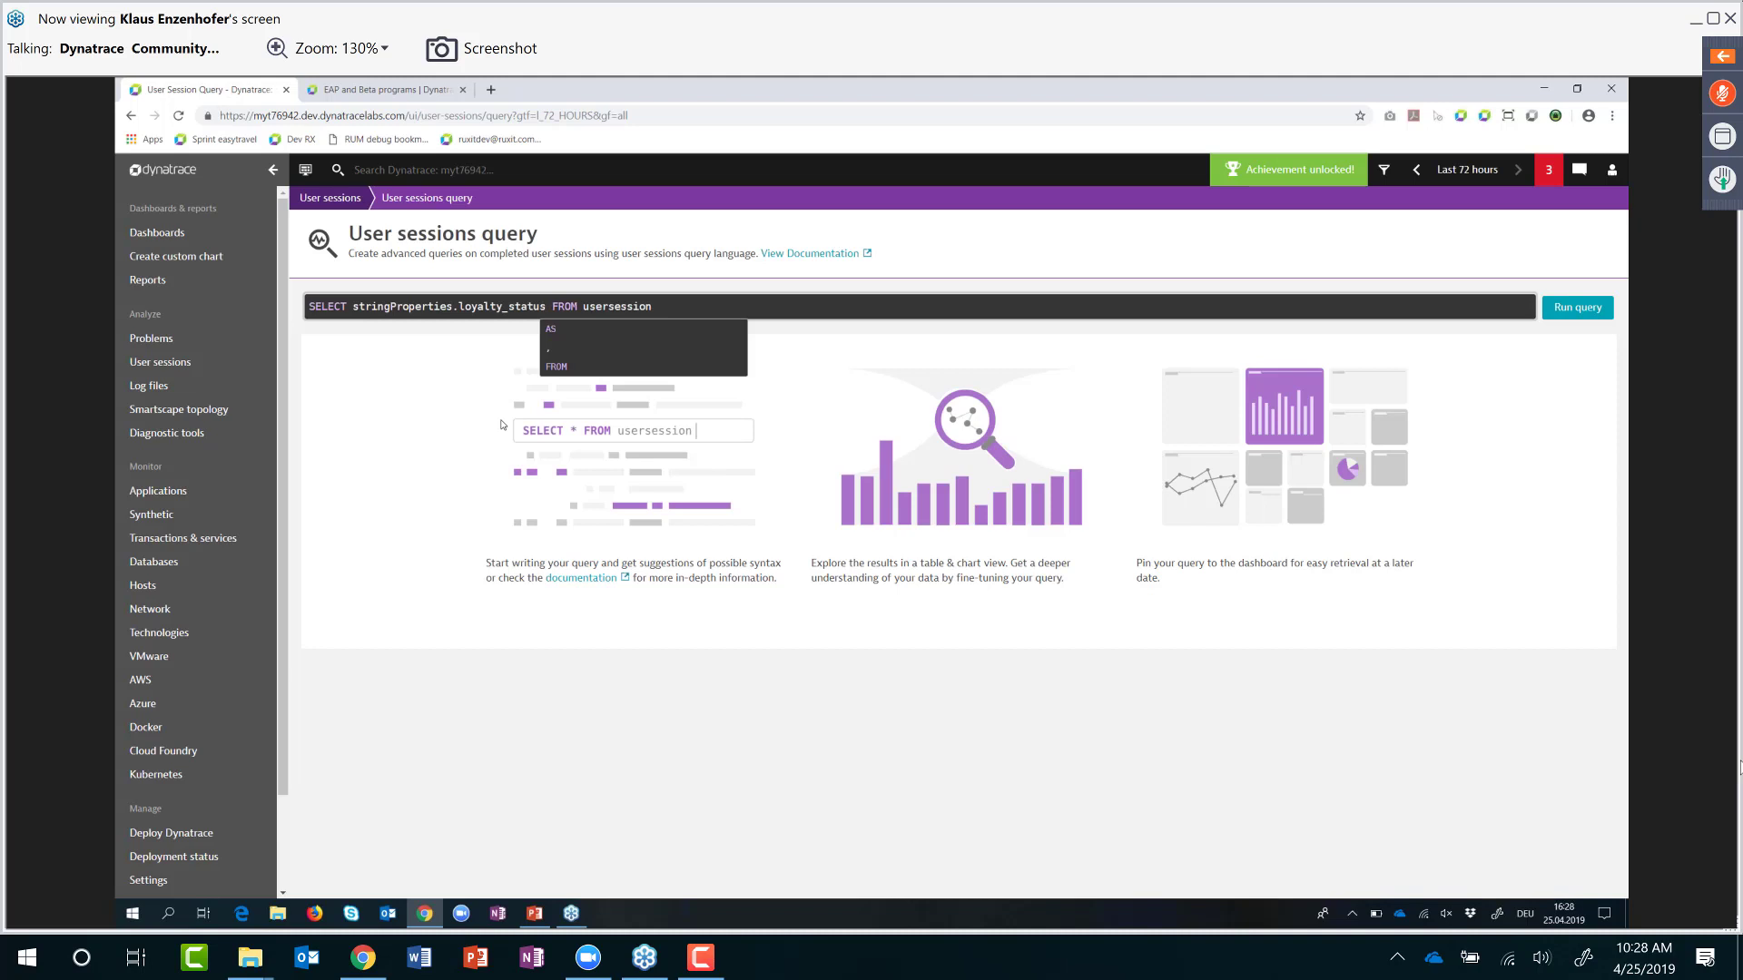
click(550, 349)
click(598, 353)
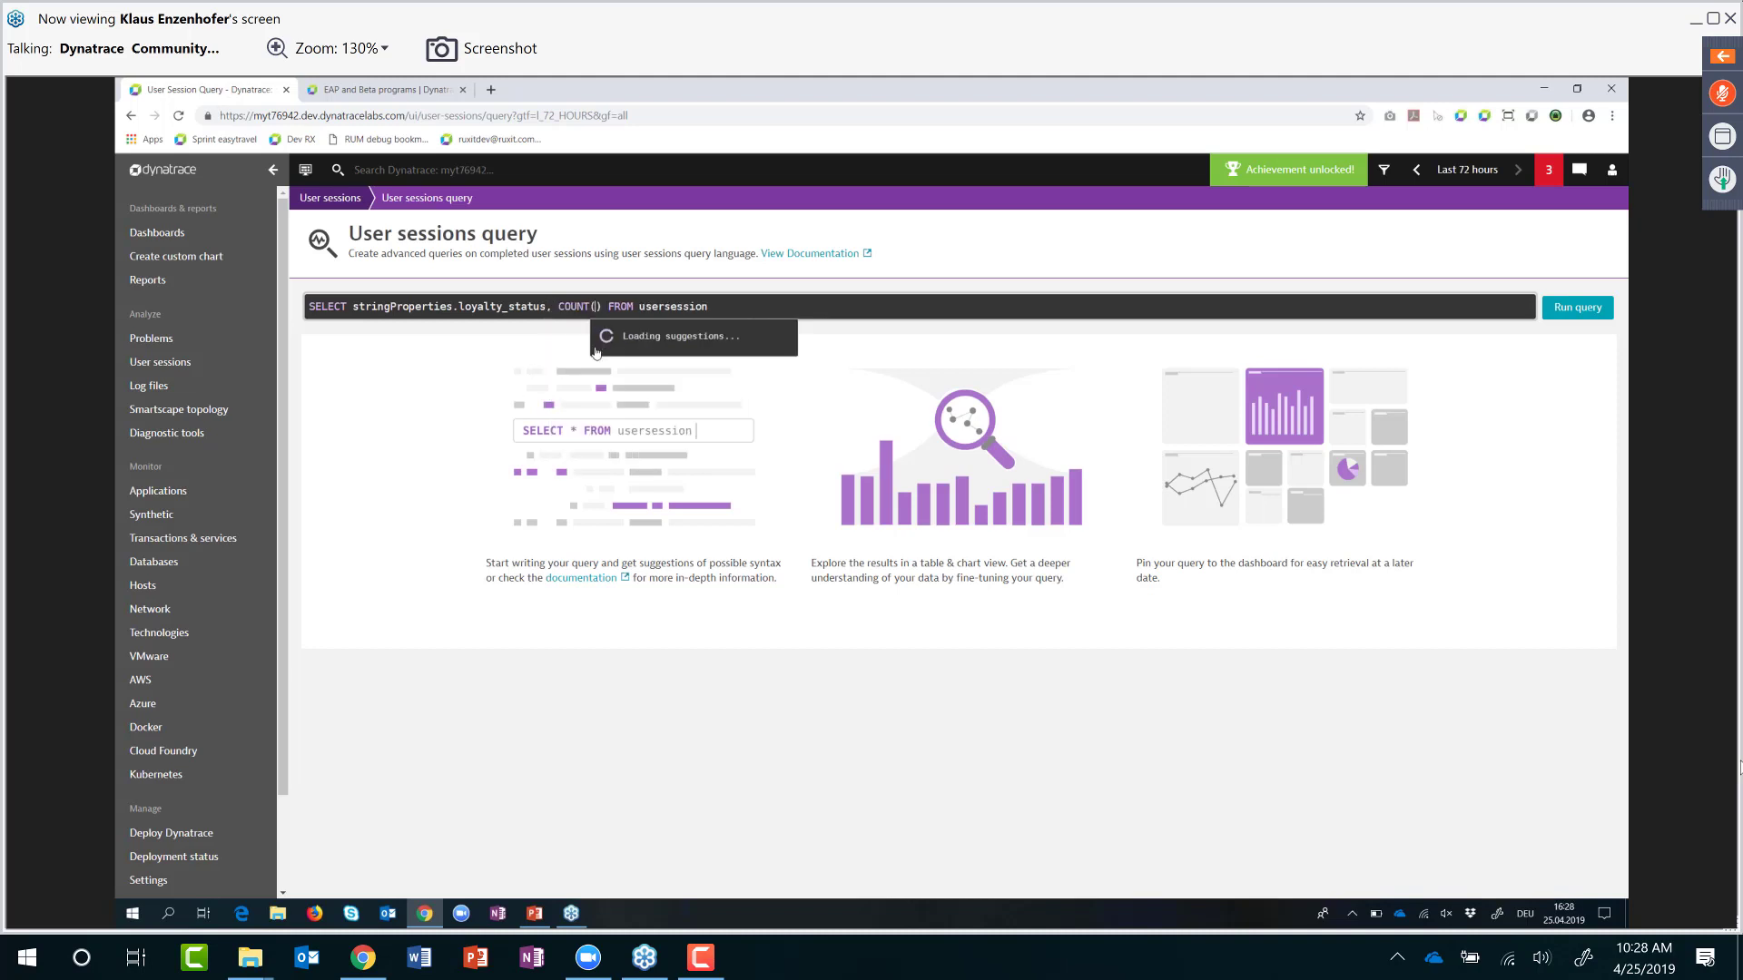
click(600, 339)
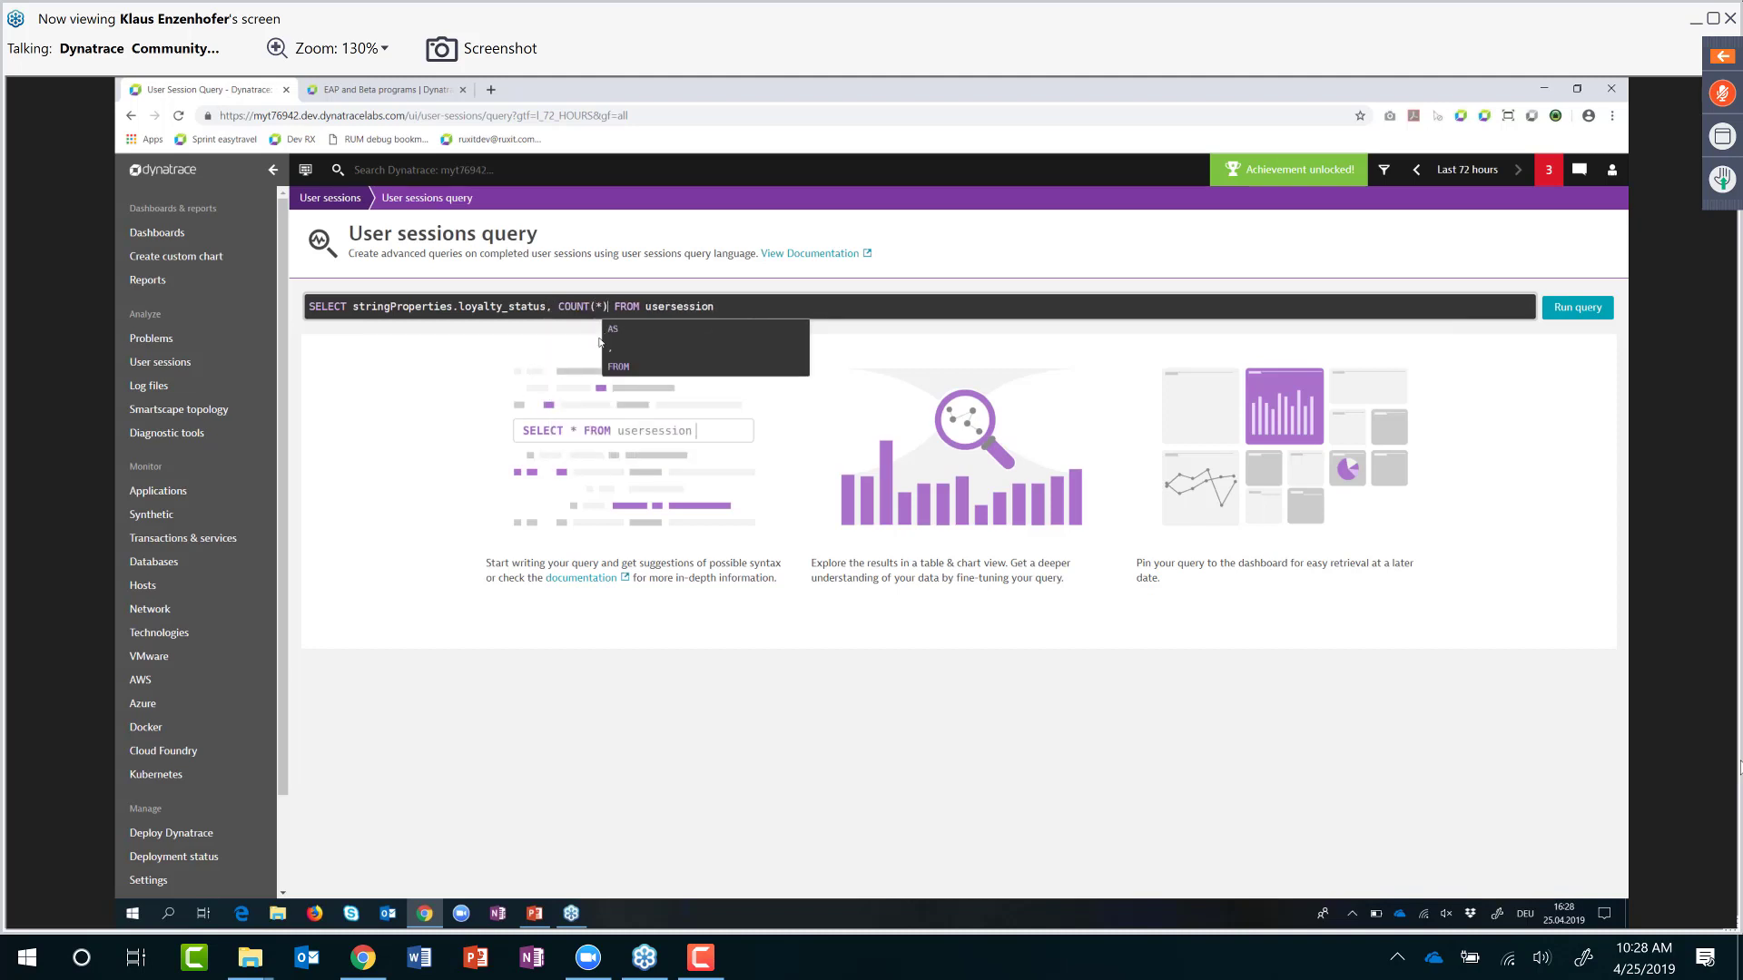
Step: Add a WHERE clause to the query requiring that stringProperties.loyalty_status IS NOT NULL
click(744, 306)
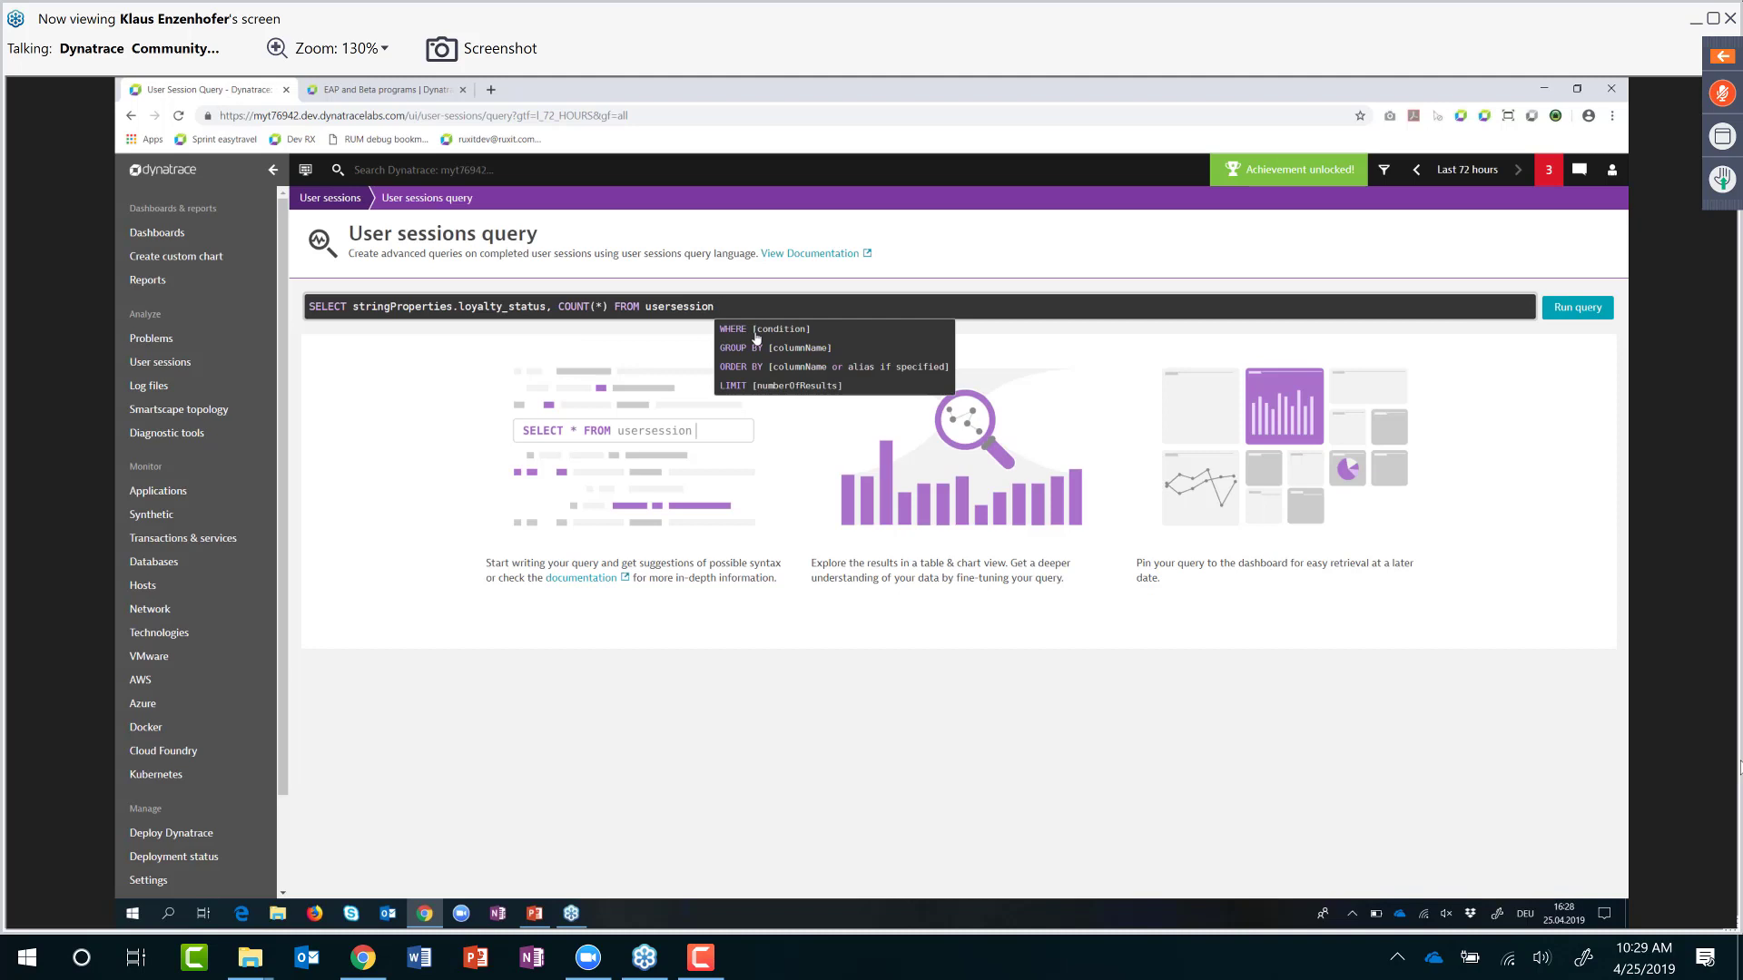
click(756, 329)
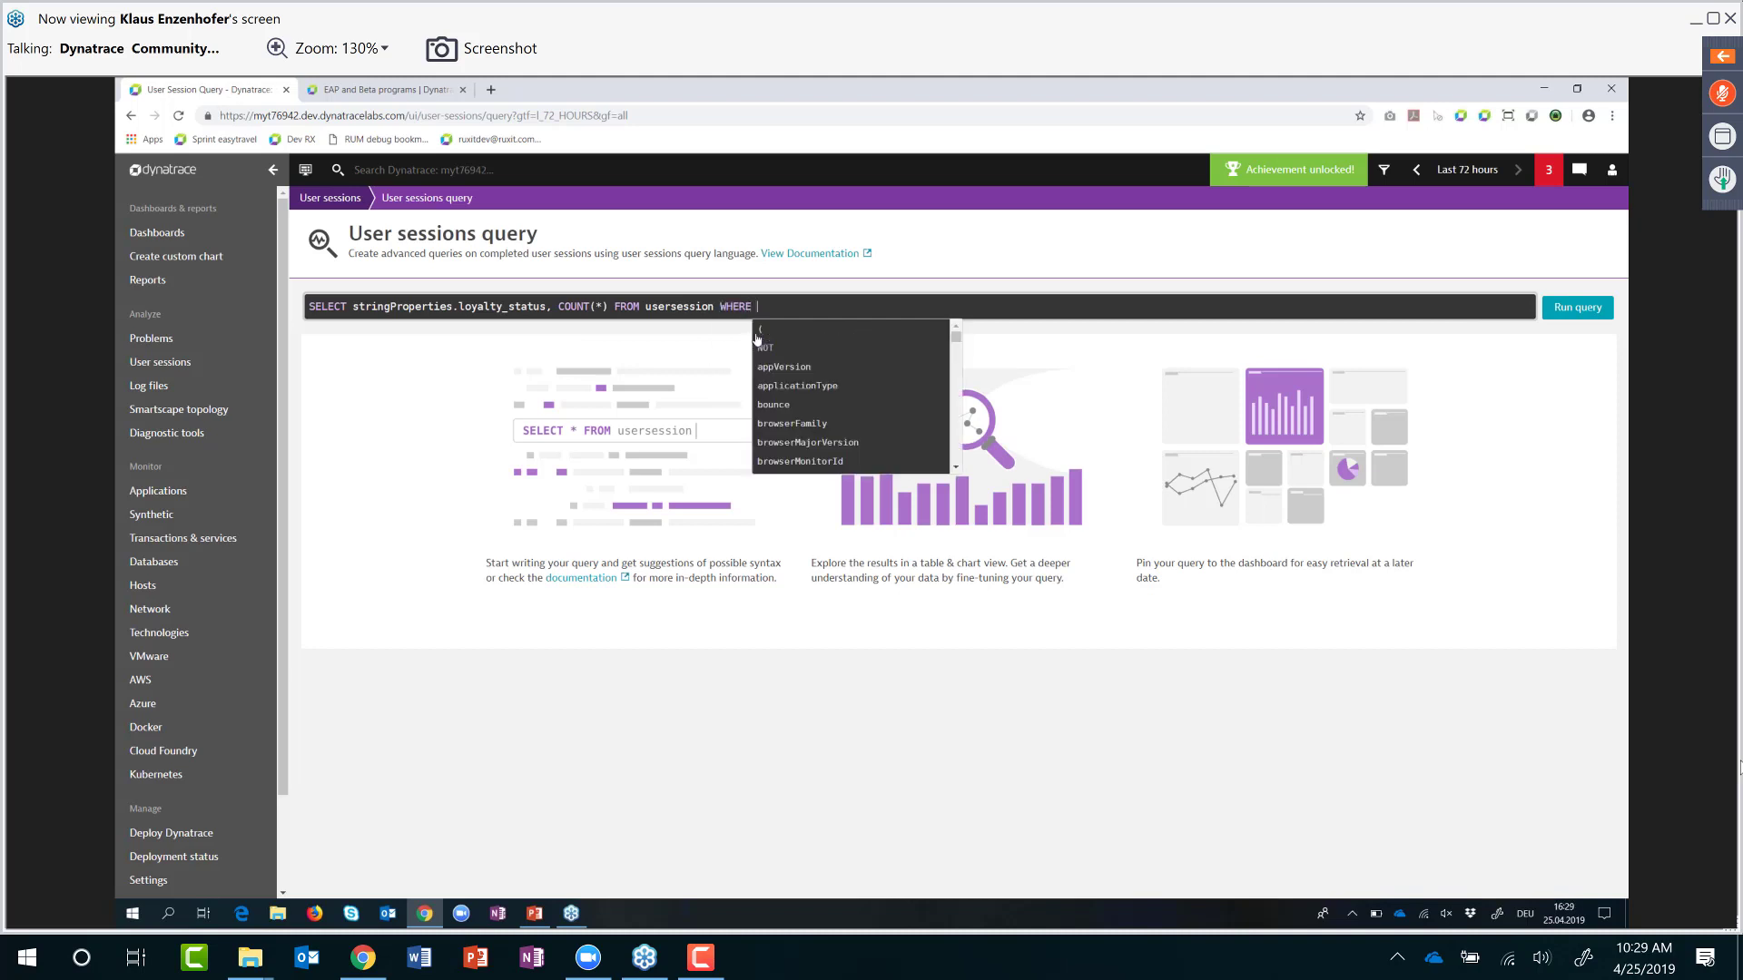
text(str)
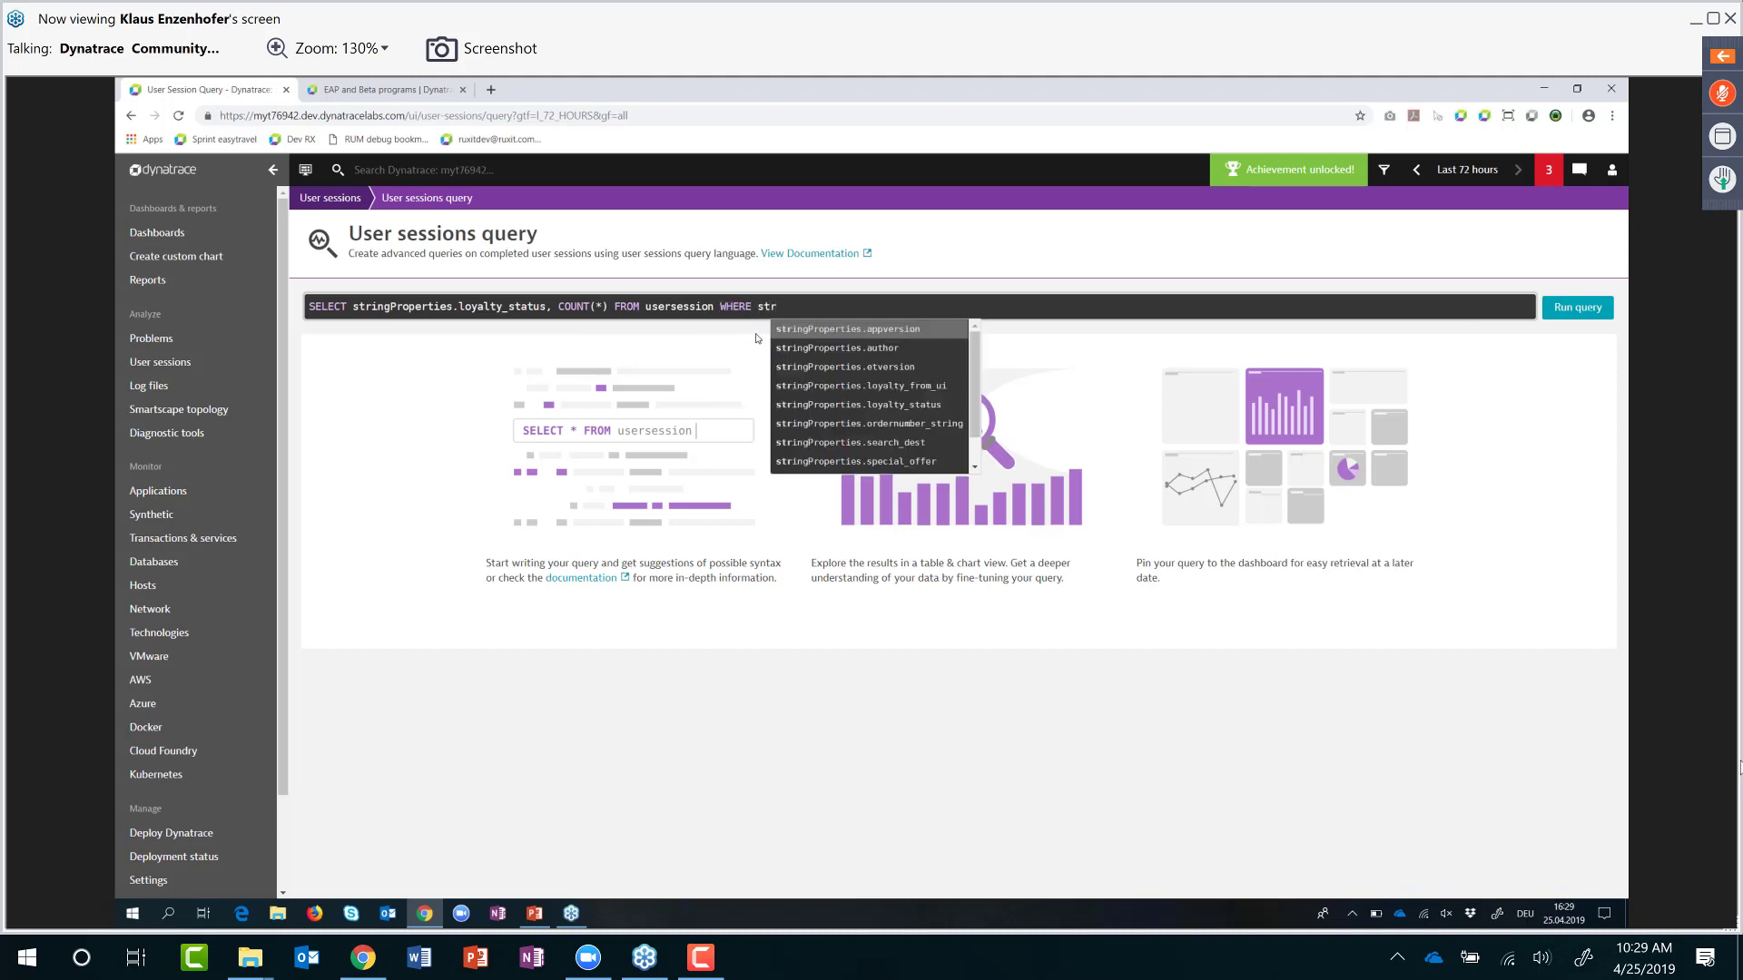
click(862, 405)
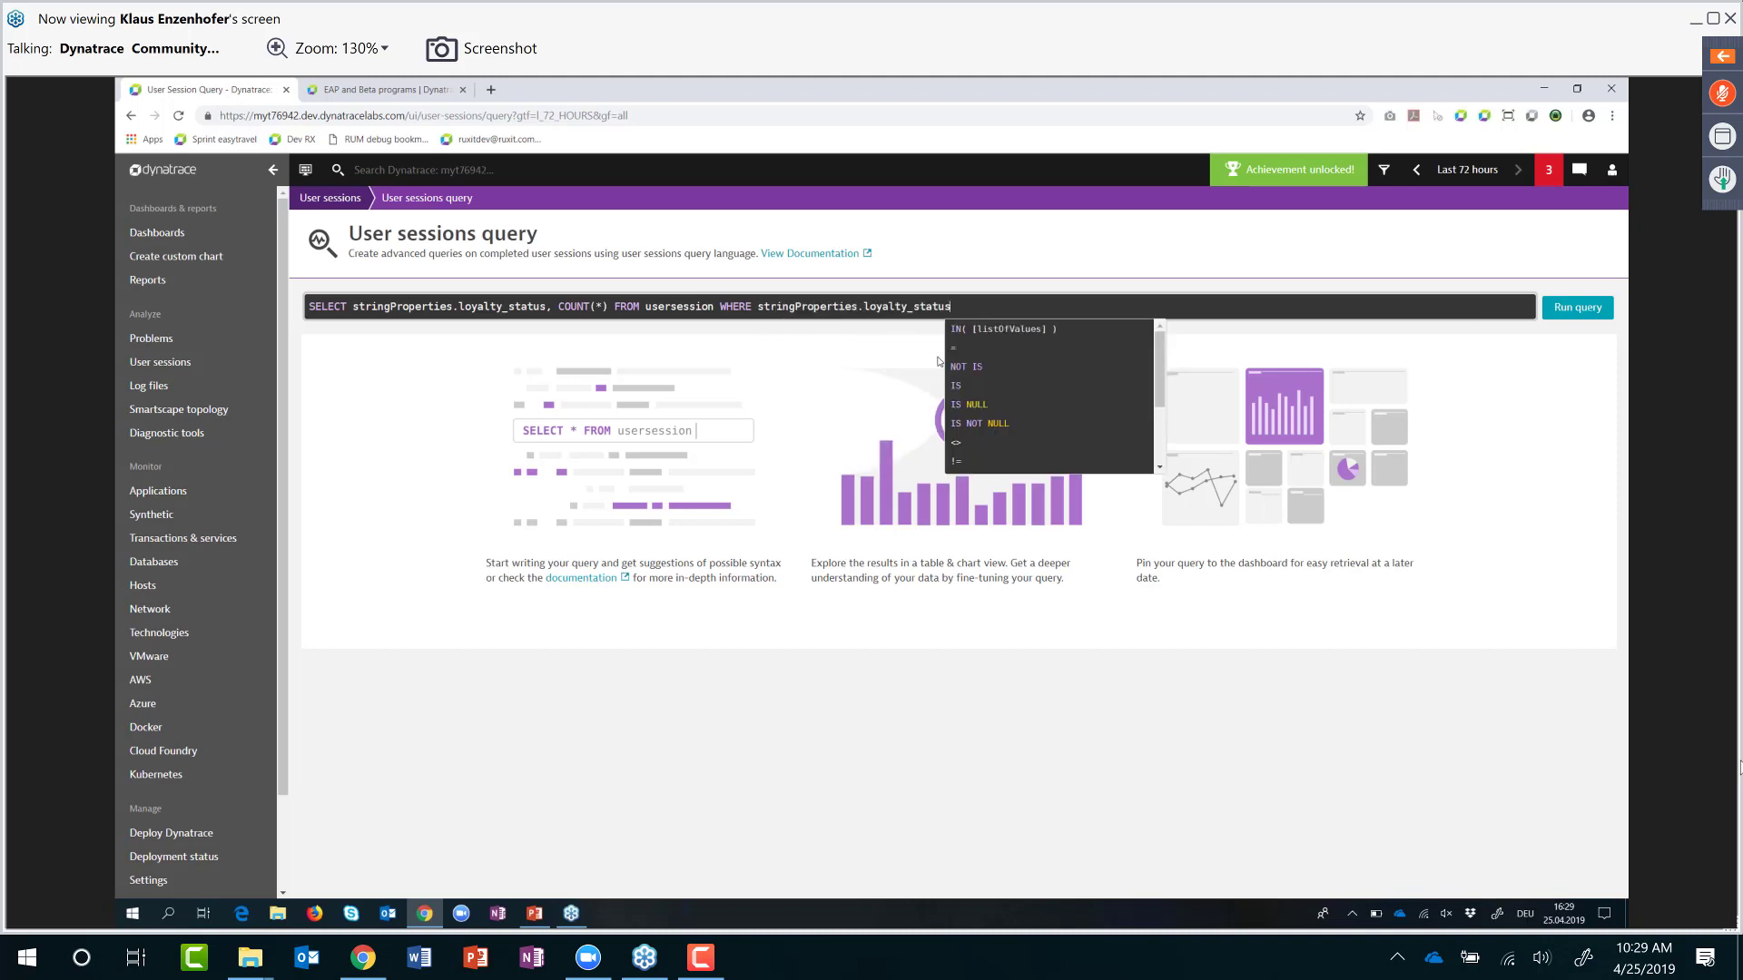
click(991, 434)
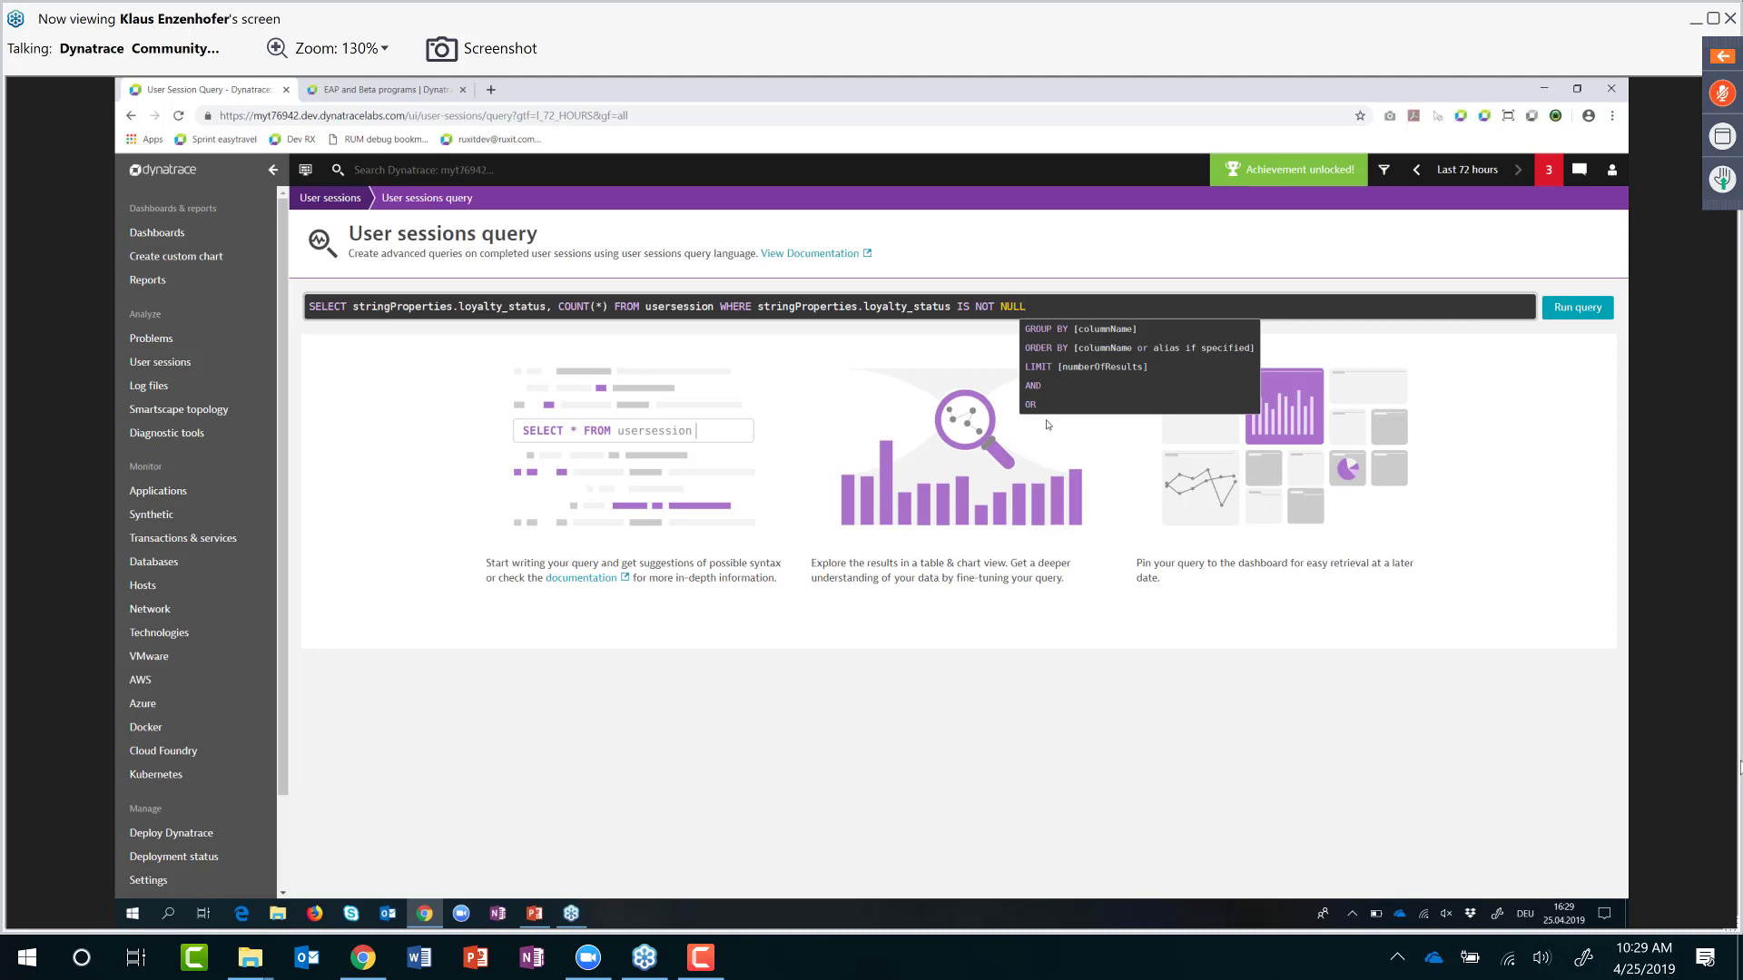
Step: Group the query by stringProperties.loyalty_status and run it
text(grou)
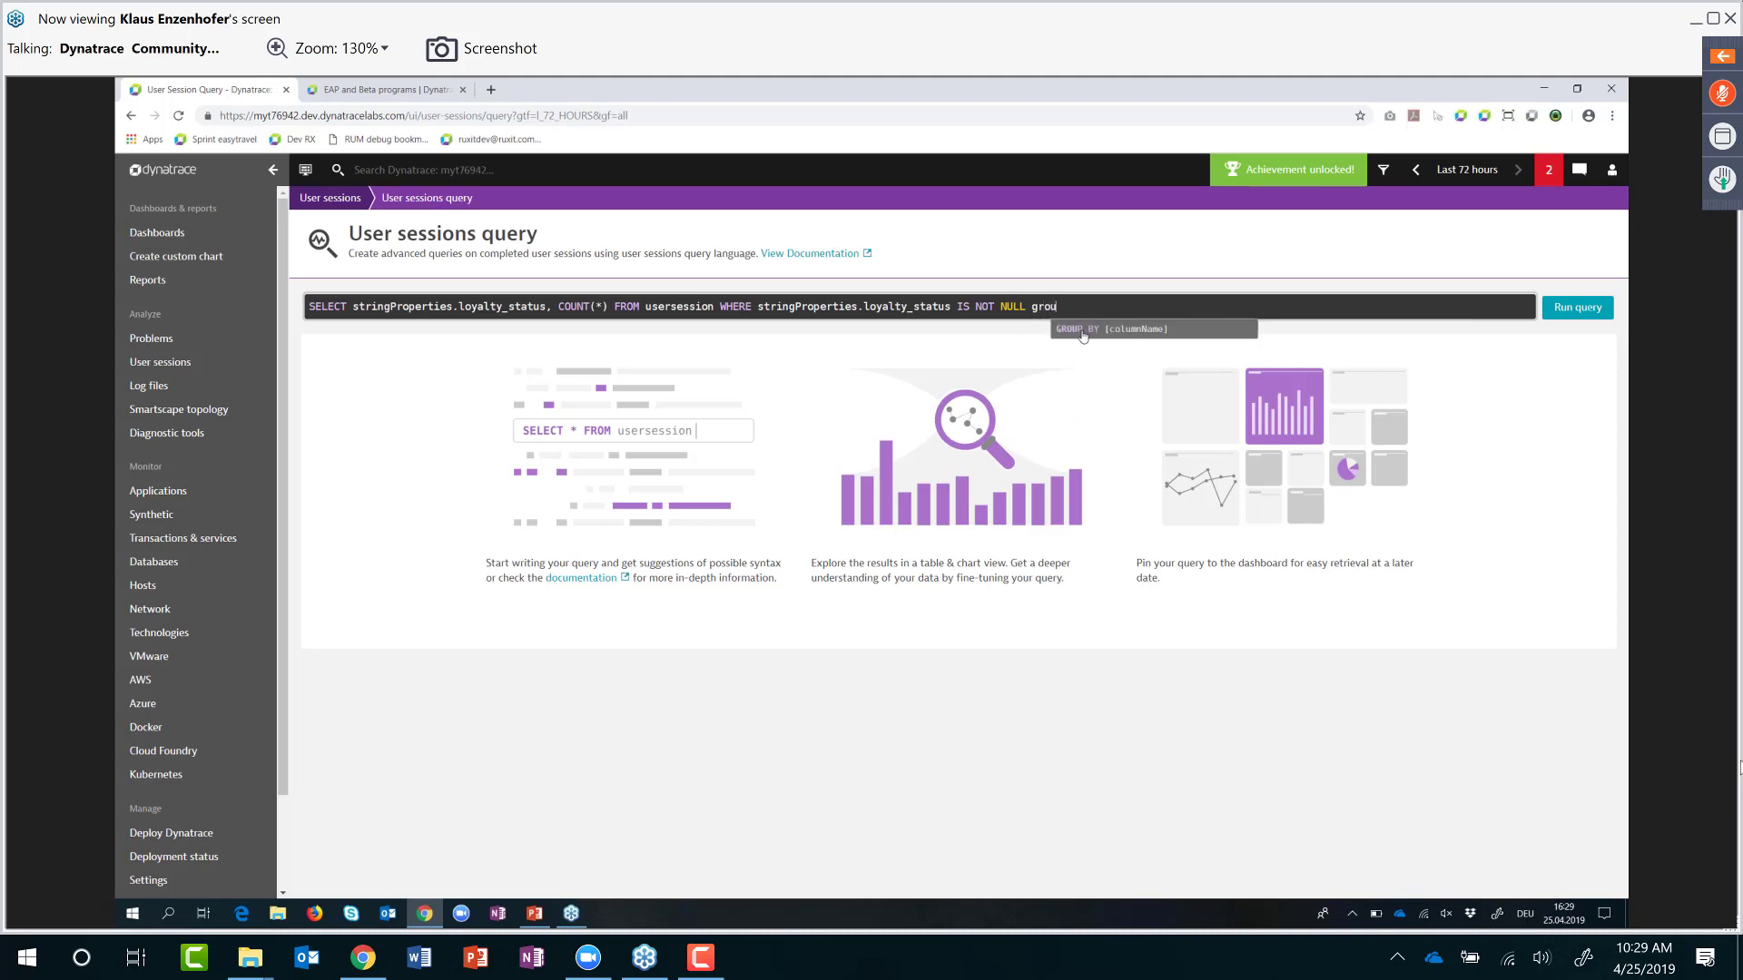
click(1083, 332)
text(str)
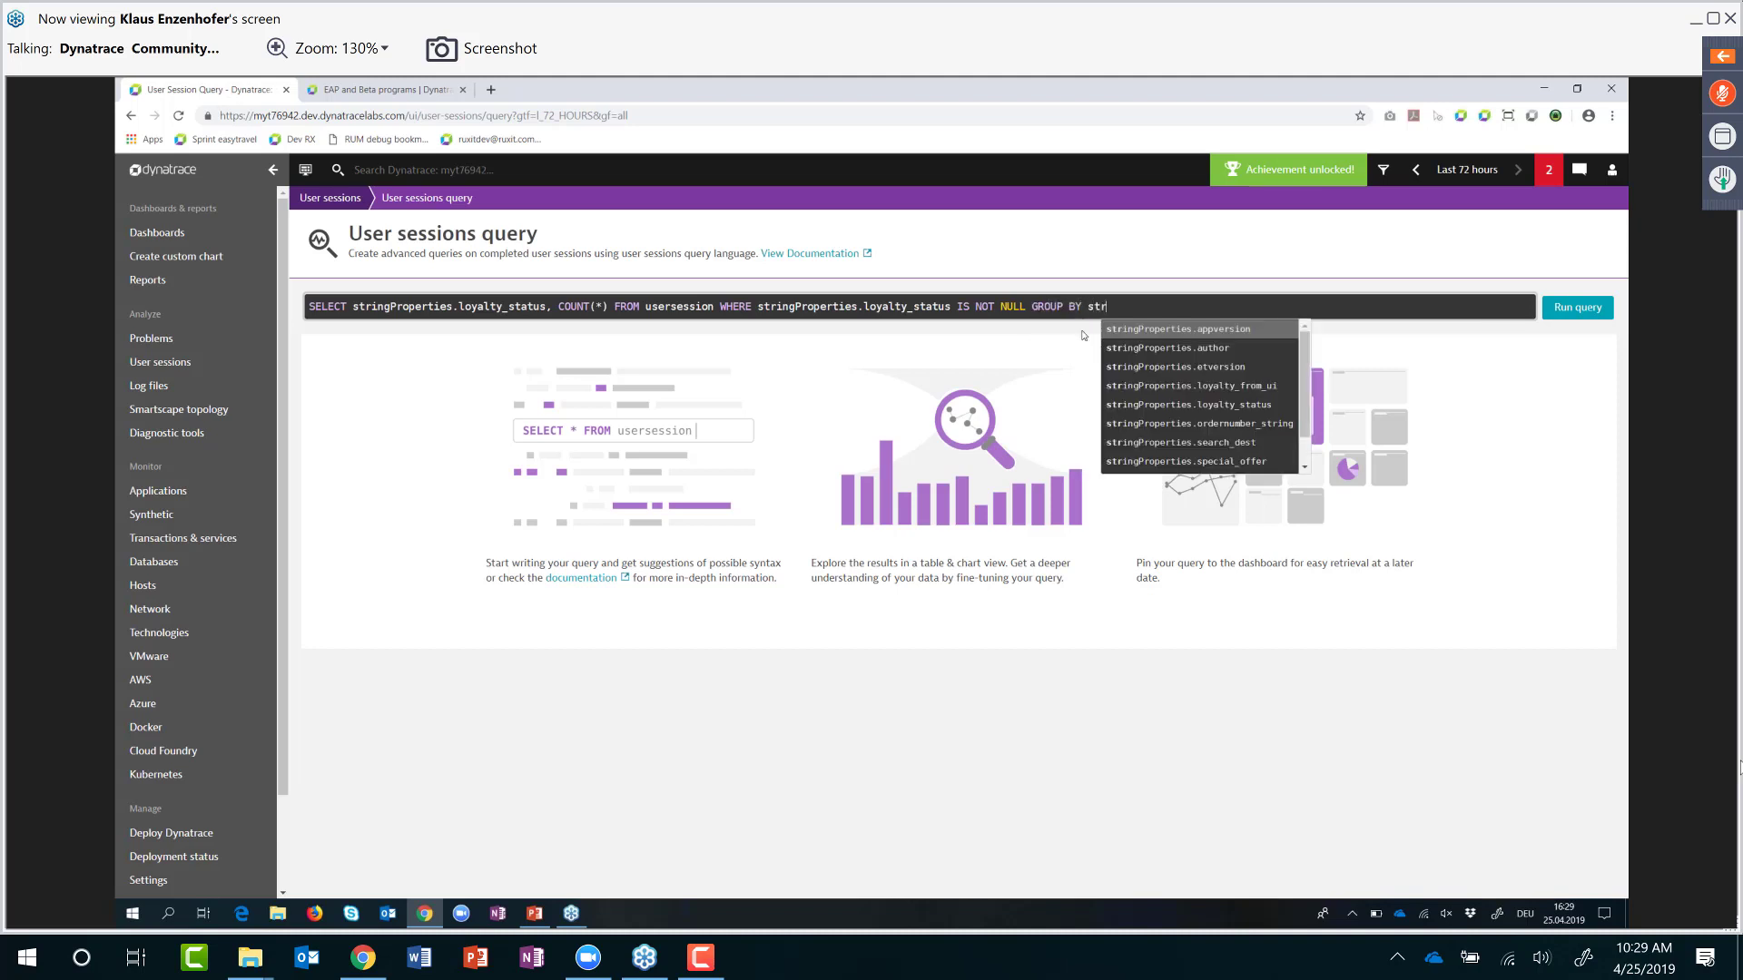
click(1216, 406)
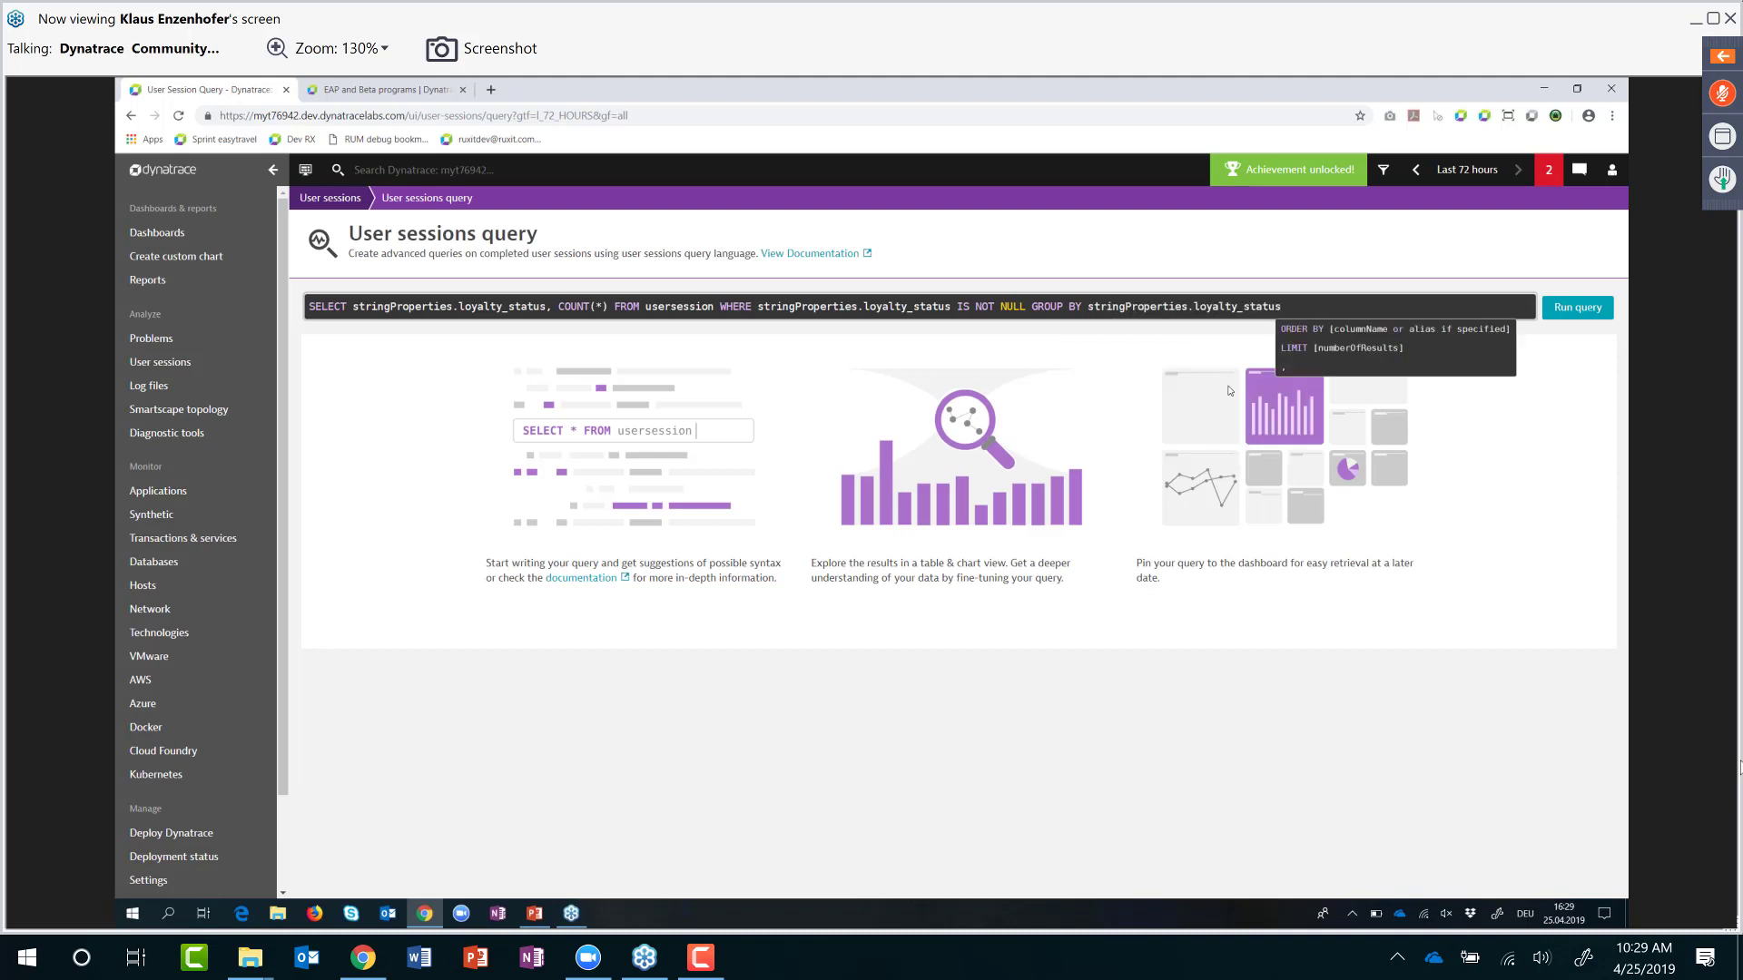
click(1609, 308)
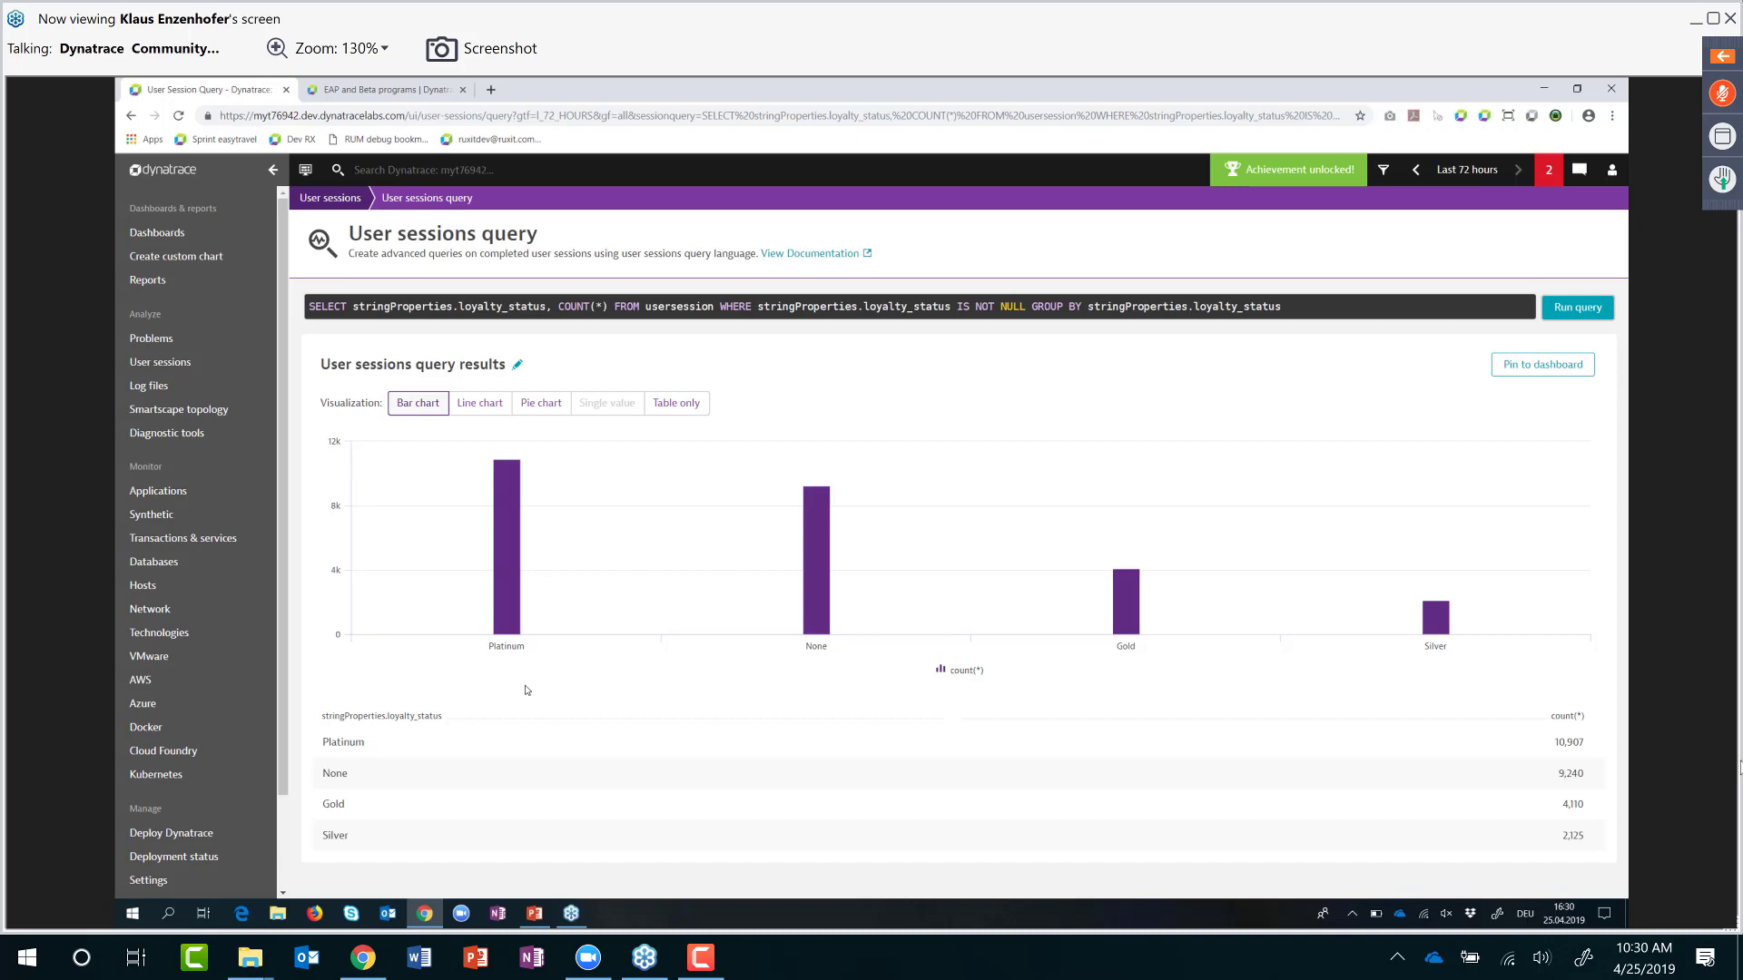
Step: Try to insert an AND applicationType STARTSWITH "mobile" condition into the query's WHERE clause
click(992, 306)
text(AN )
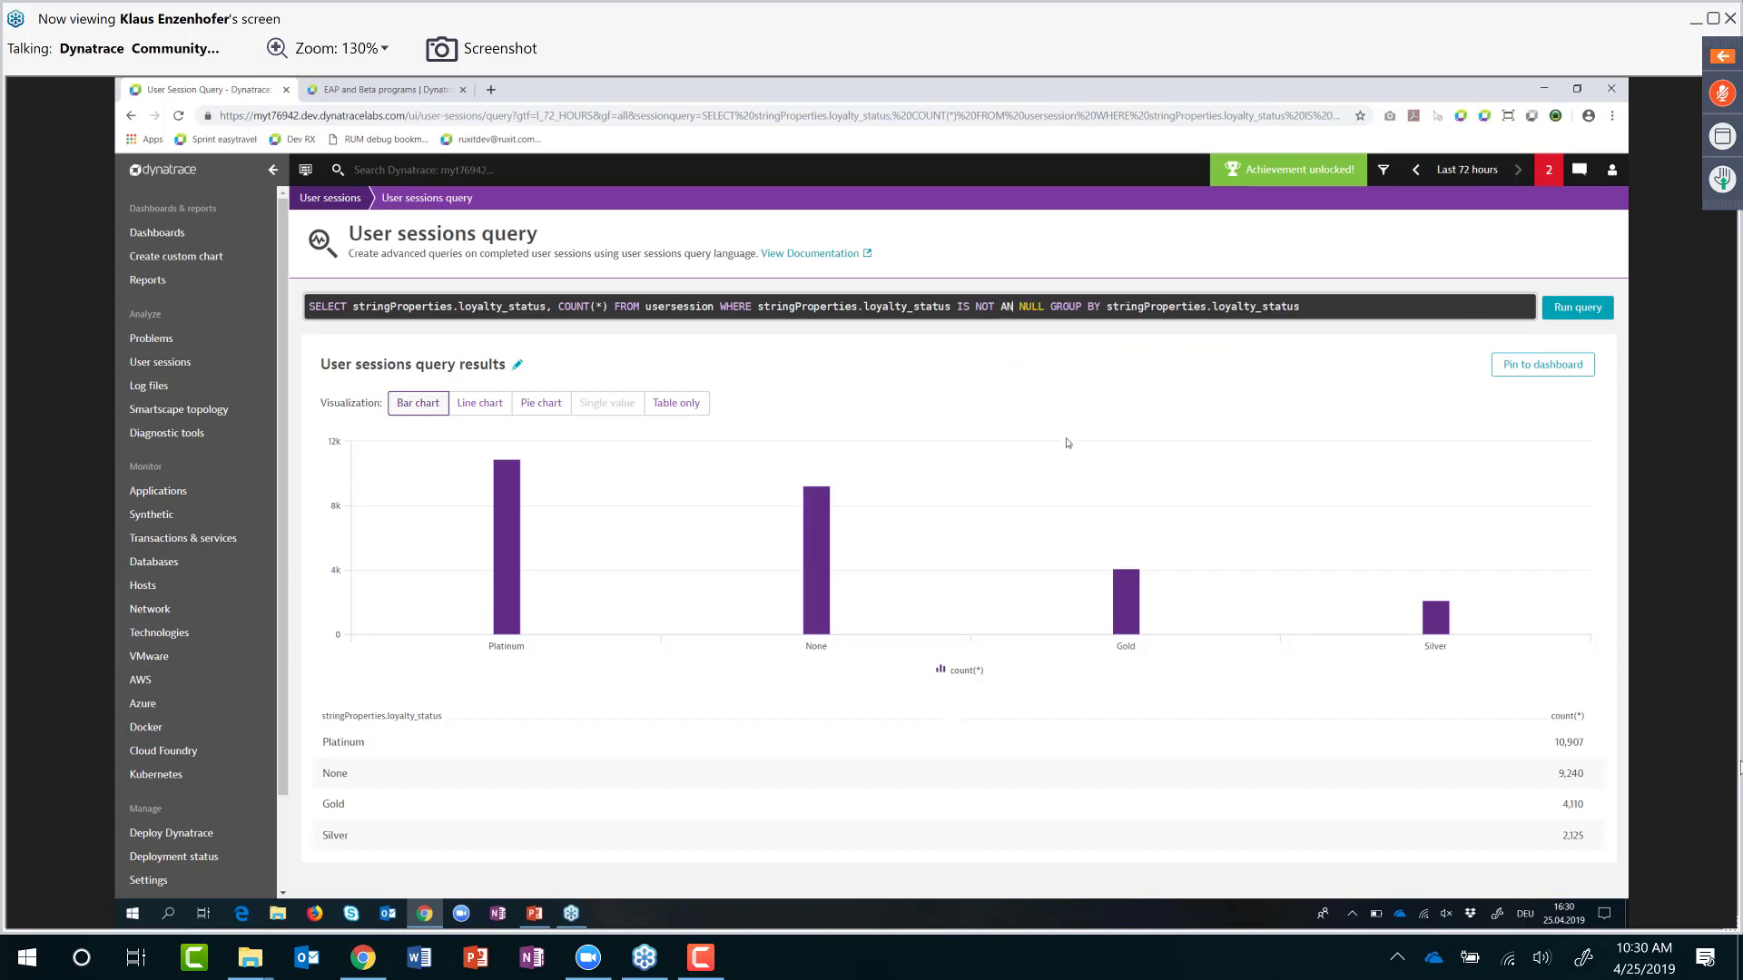
text(D)
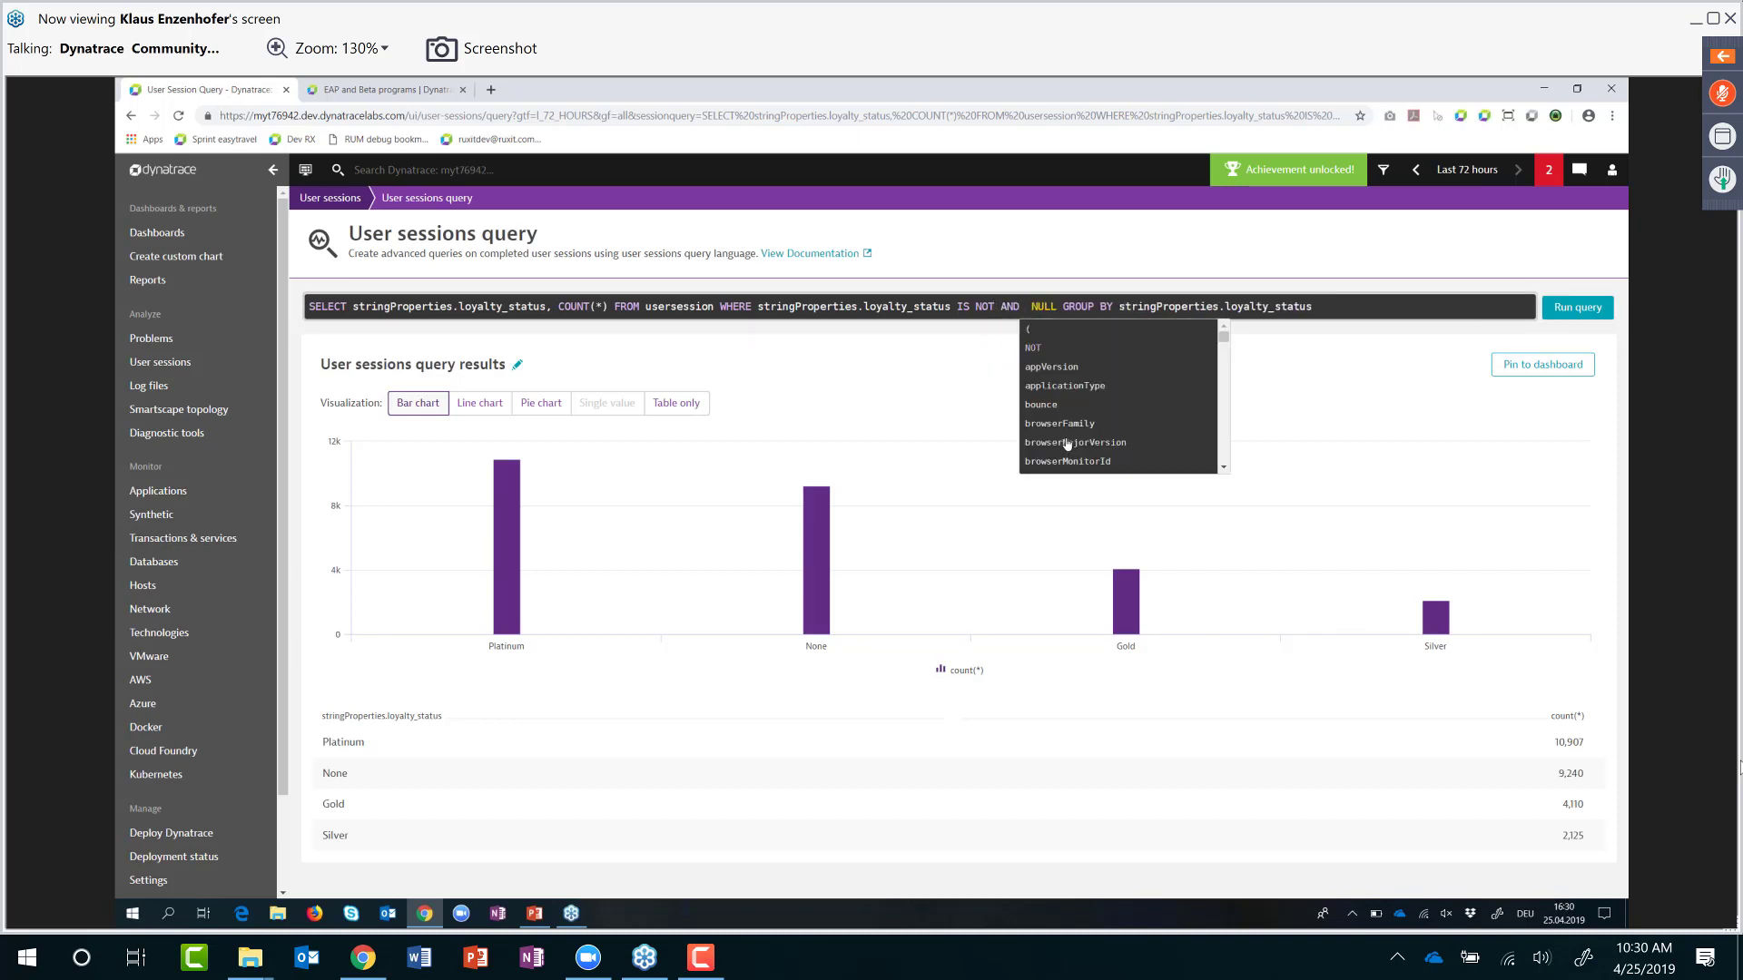
click(1067, 387)
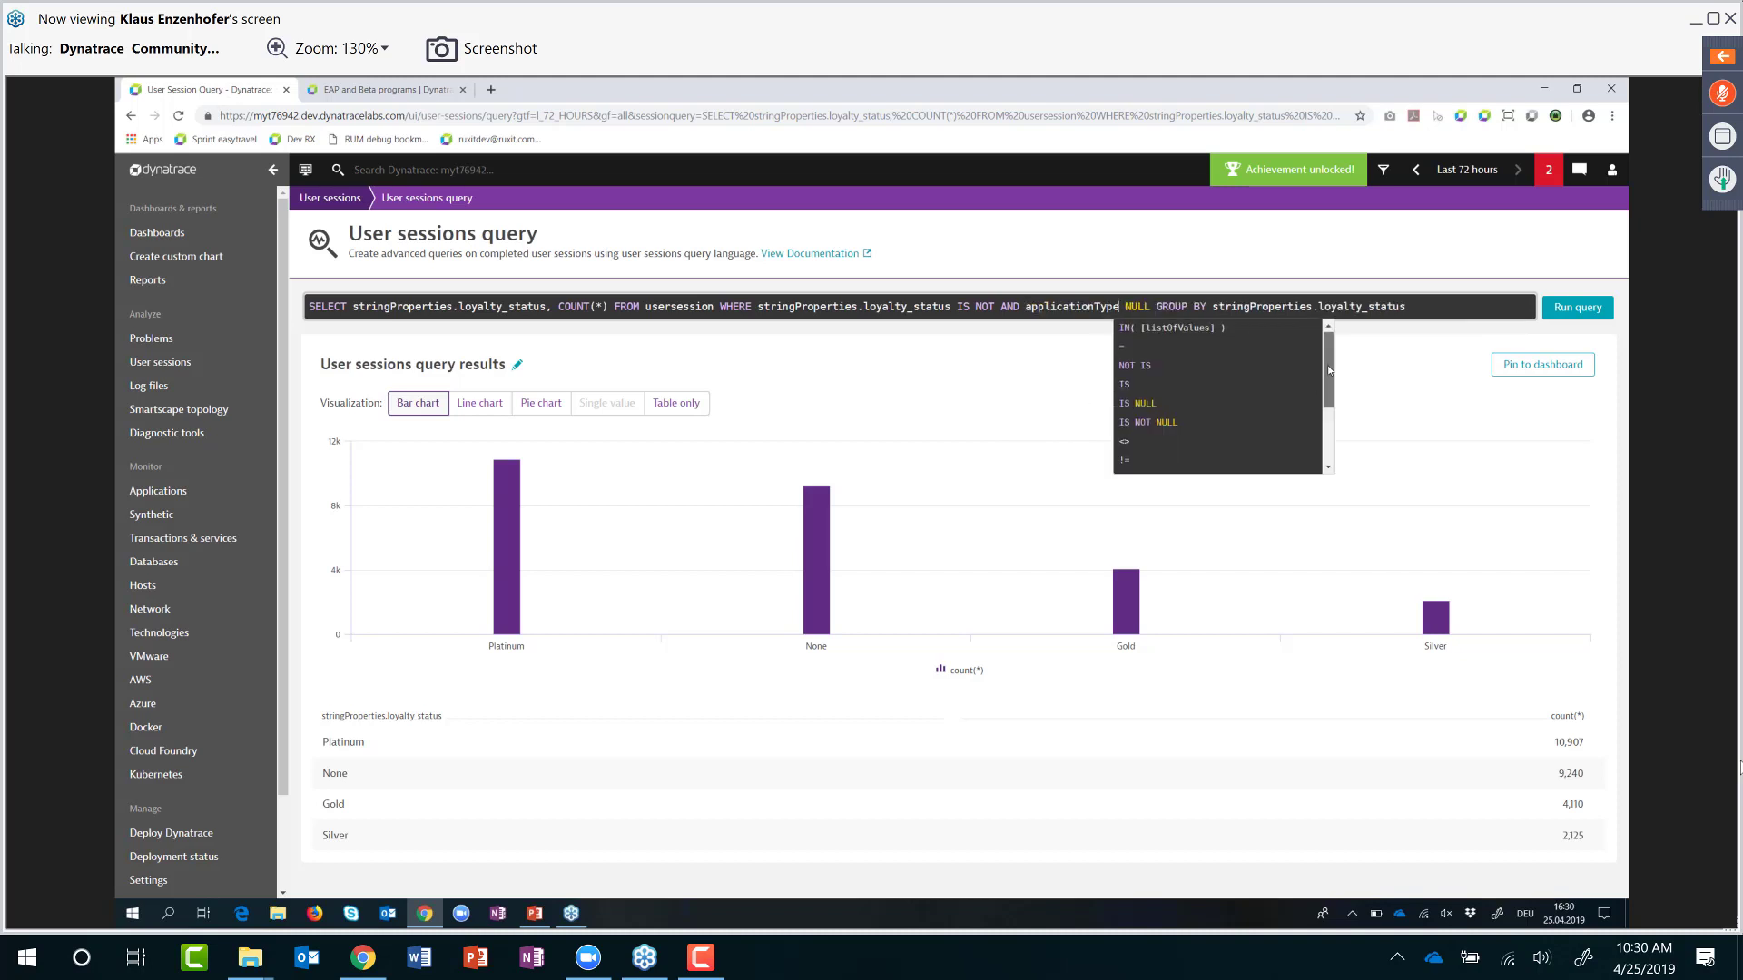
drag(1328, 369, 1318, 426)
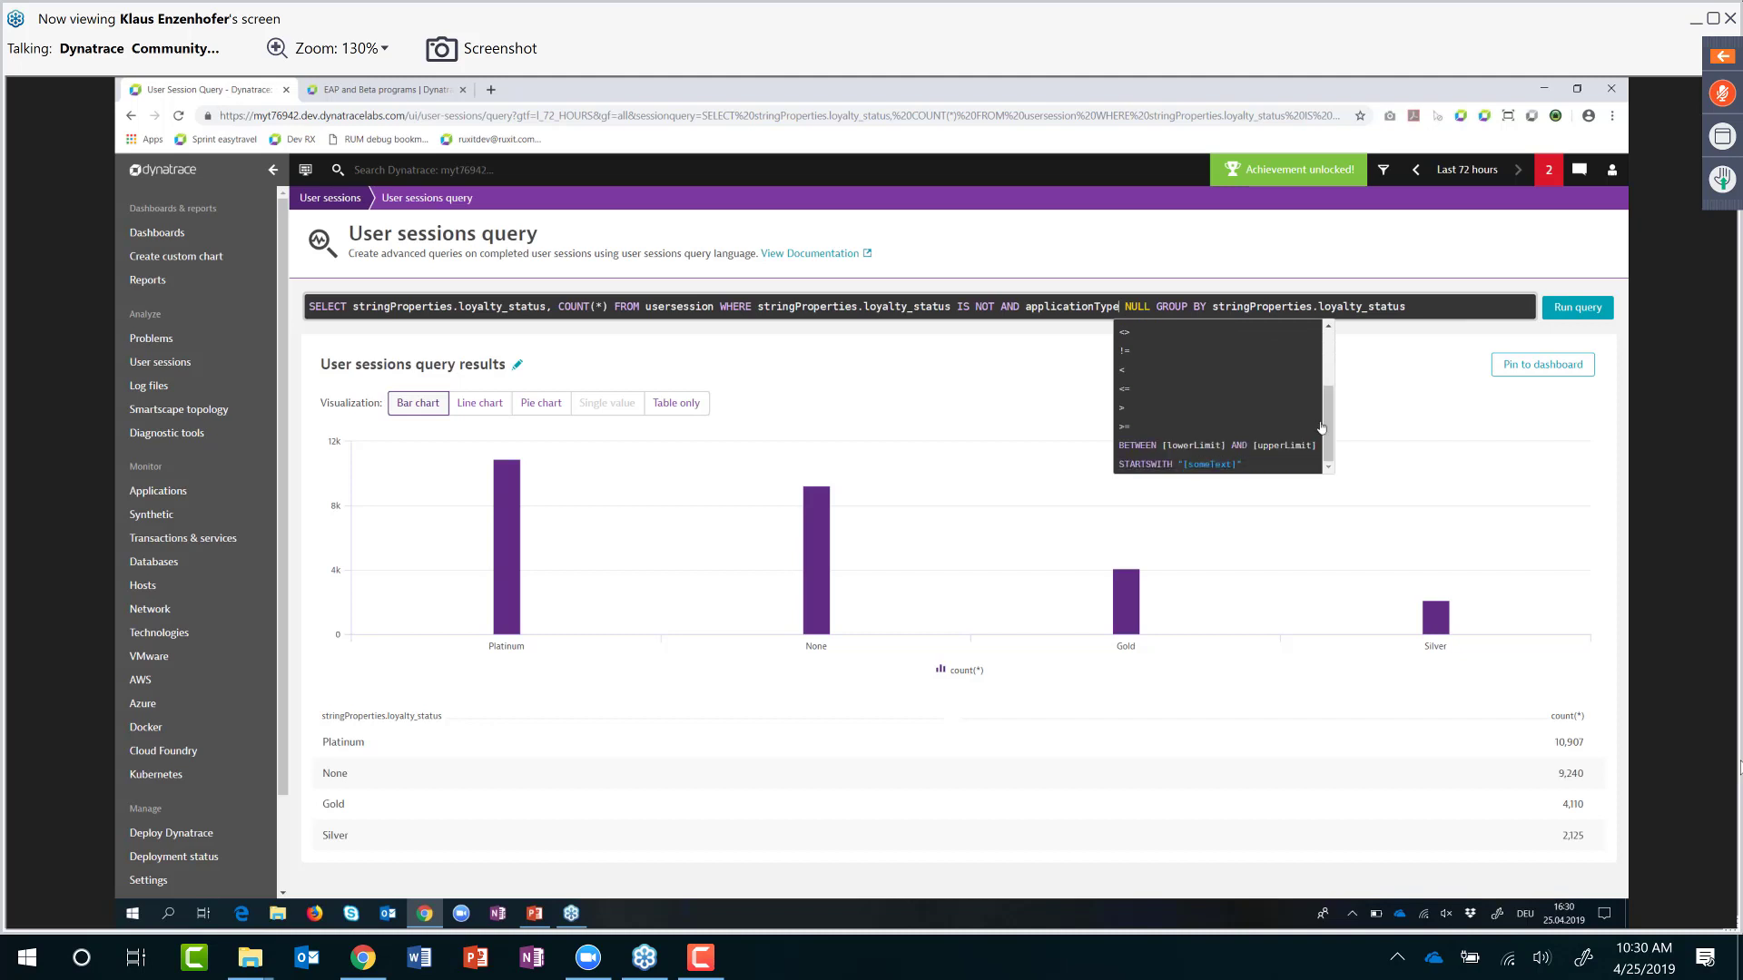
click(1166, 464)
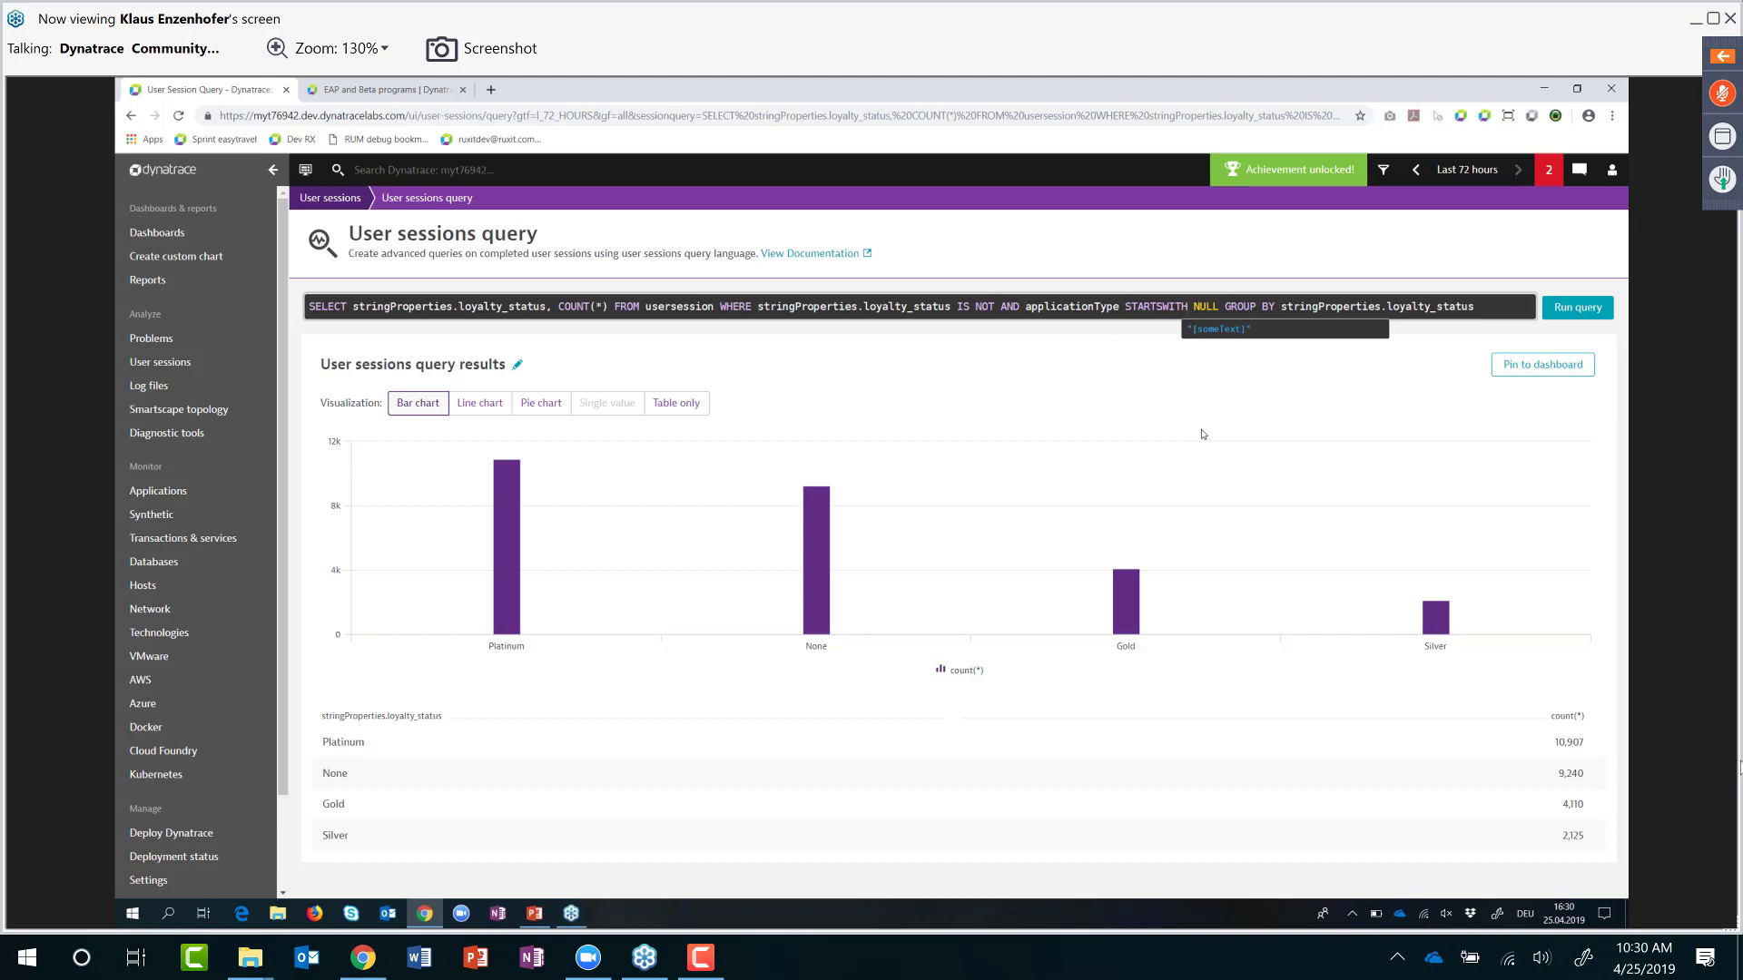
text("mobil )
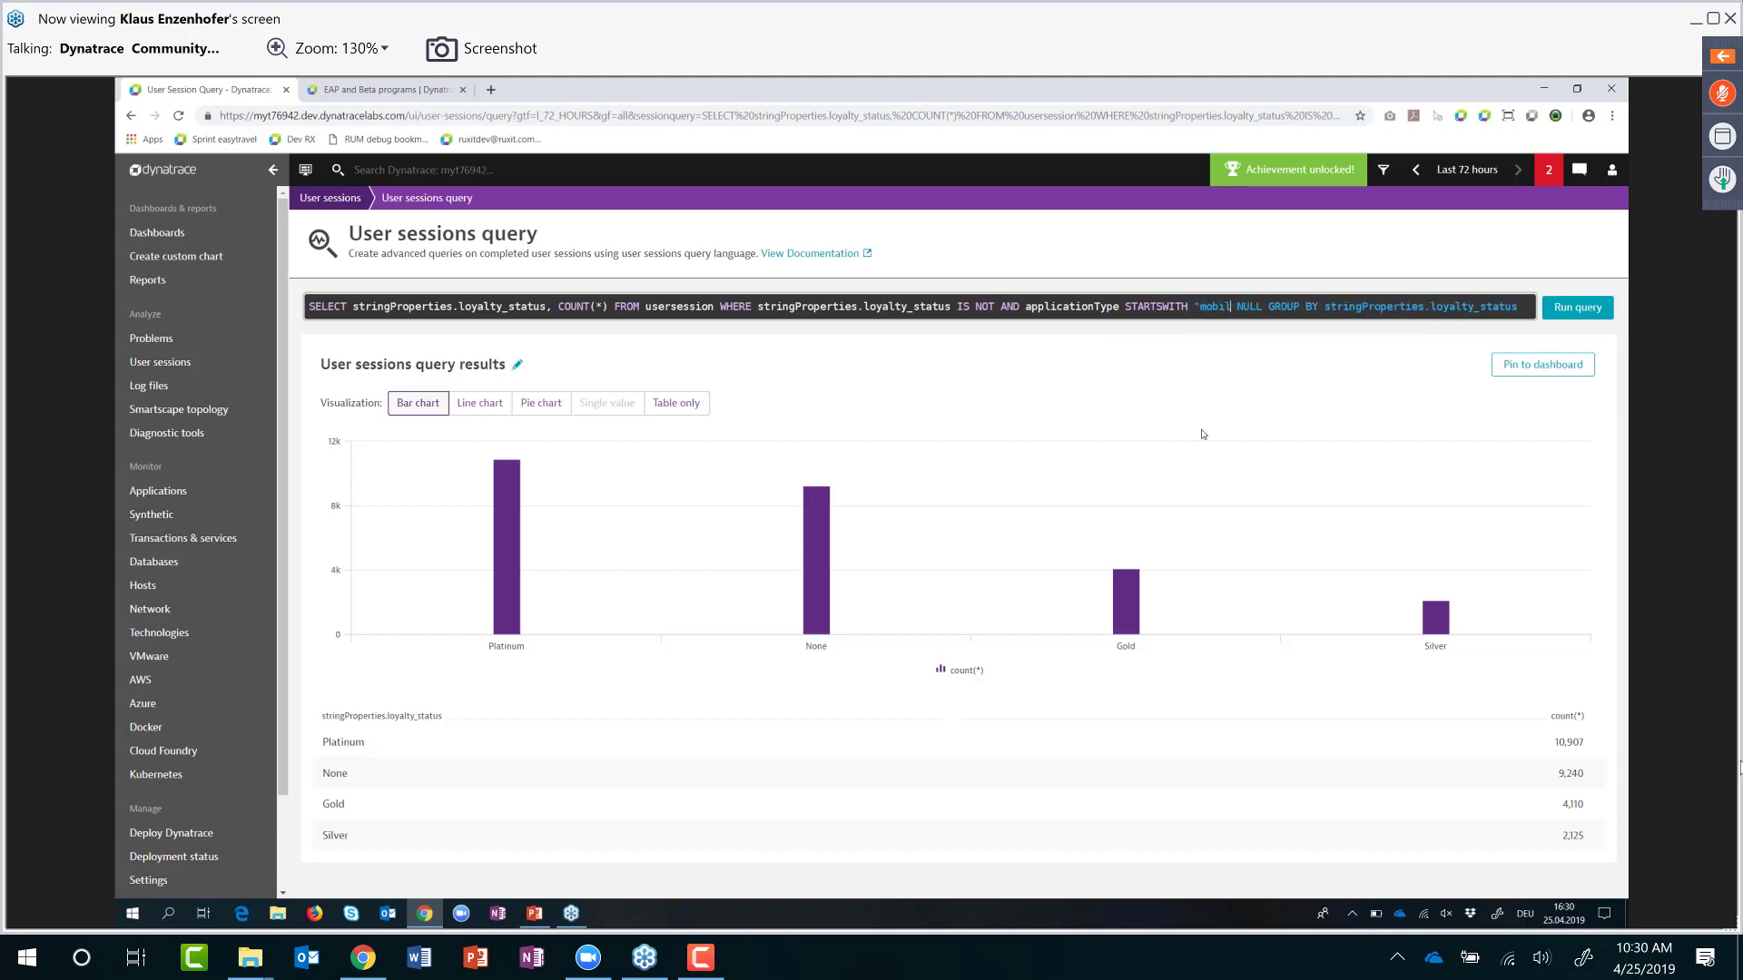
text(e")
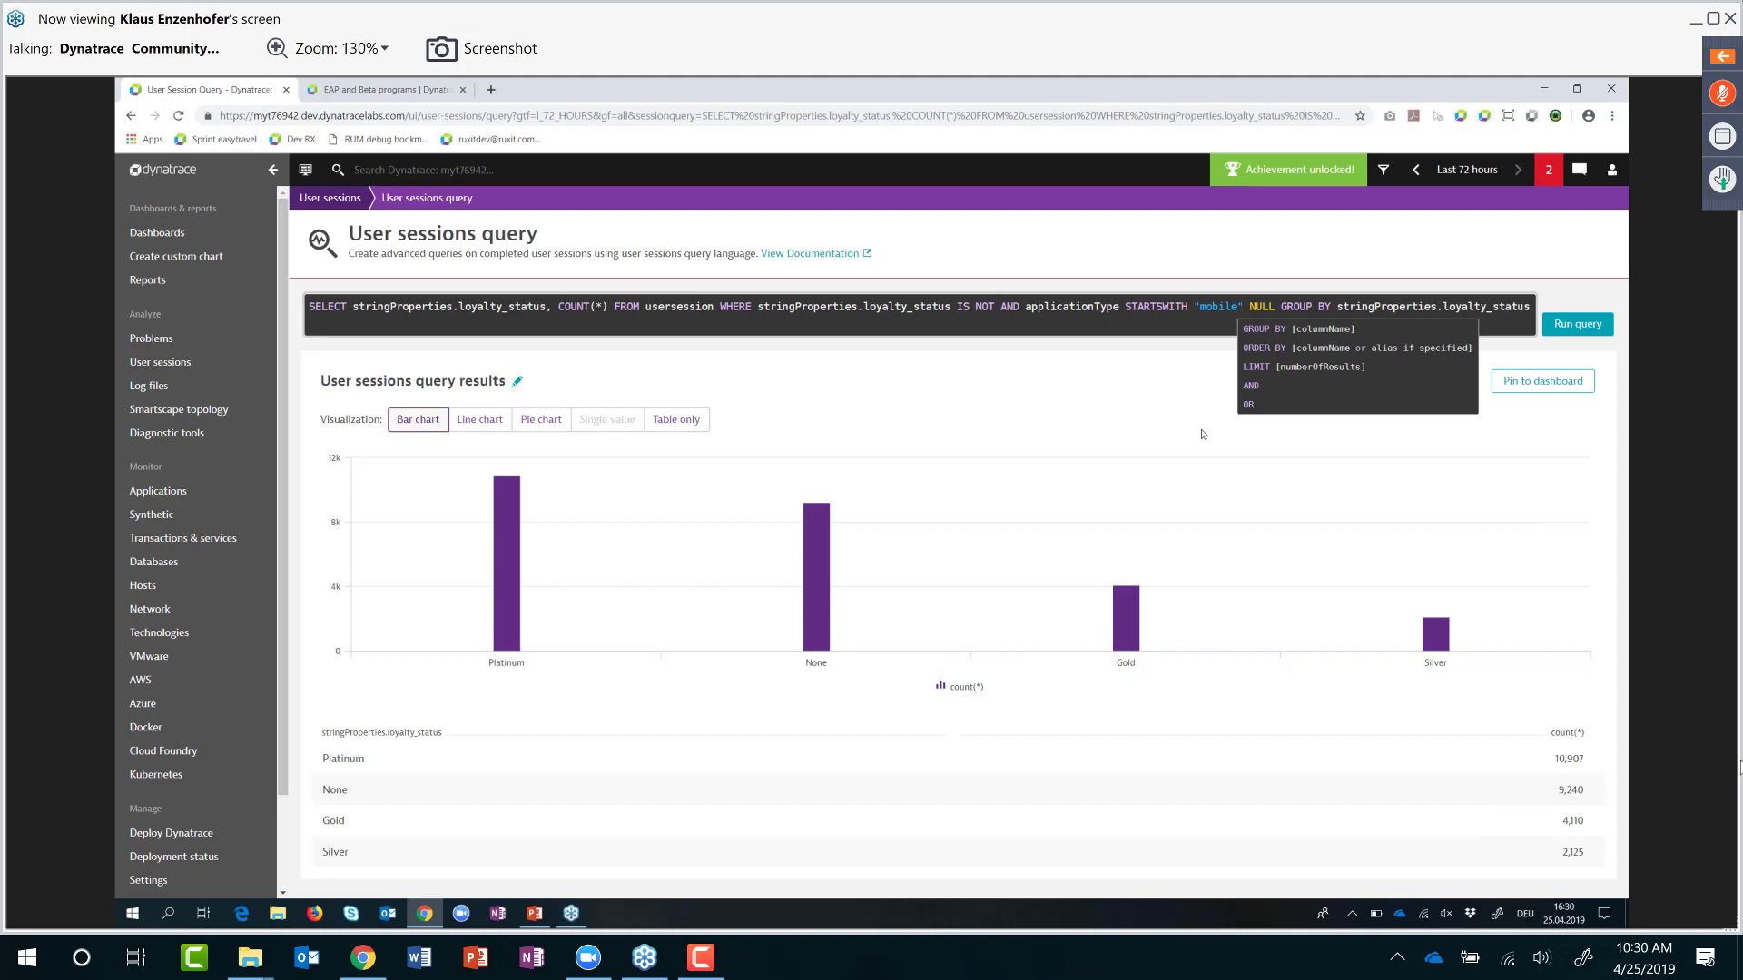
Step: Remove the inserted applicationType condition from the query's WHERE clause
key(BackSpace)
key(BackSpace)
key(BackSpace)
key(BackSpace)
key(BackSpace)
key(BackSpace)
key(BackSpace)
key(BackSpace)
key(BackSpace)
key(BackSpace)
key(BackSpace)
key(BackSpace)
key(BackSpace)
key(BackSpace)
key(BackSpace)
key(BackSpace)
key(BackSpace)
key(BackSpace)
key(BackSpace)
key(BackSpace)
key(BackSpace)
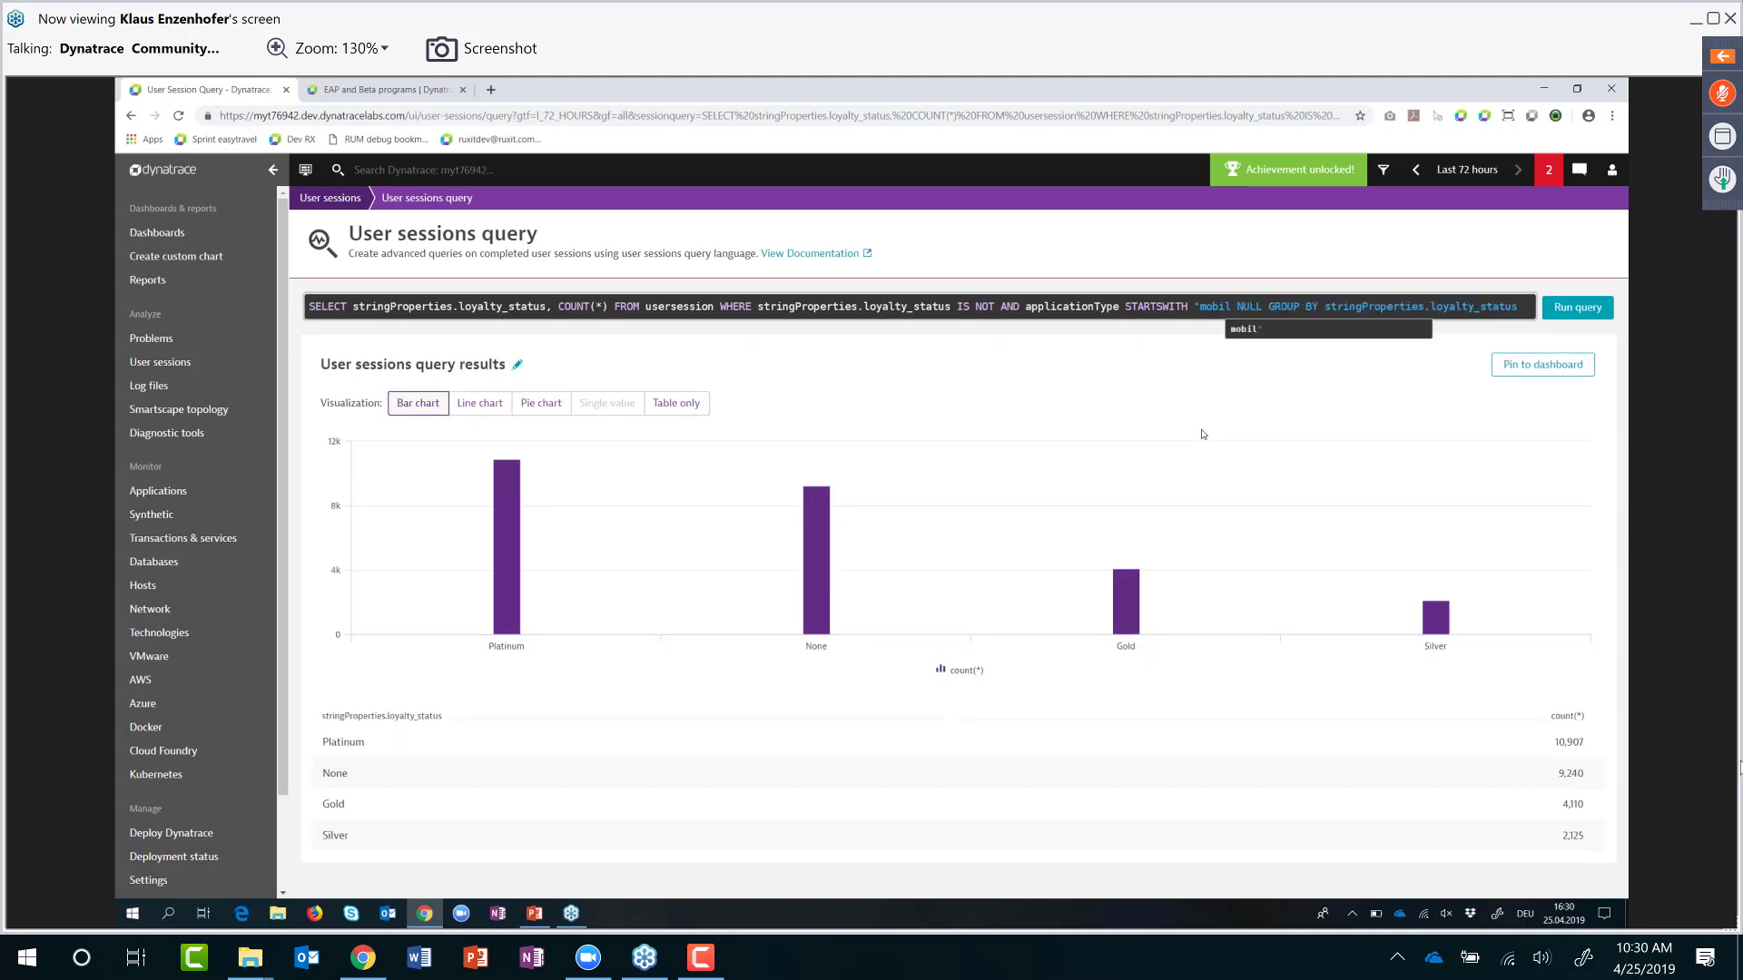
key(BackSpace)
key(BackSpace)
key(BackSpace)
key(BackSpace)
key(BackSpace)
key(BackSpace)
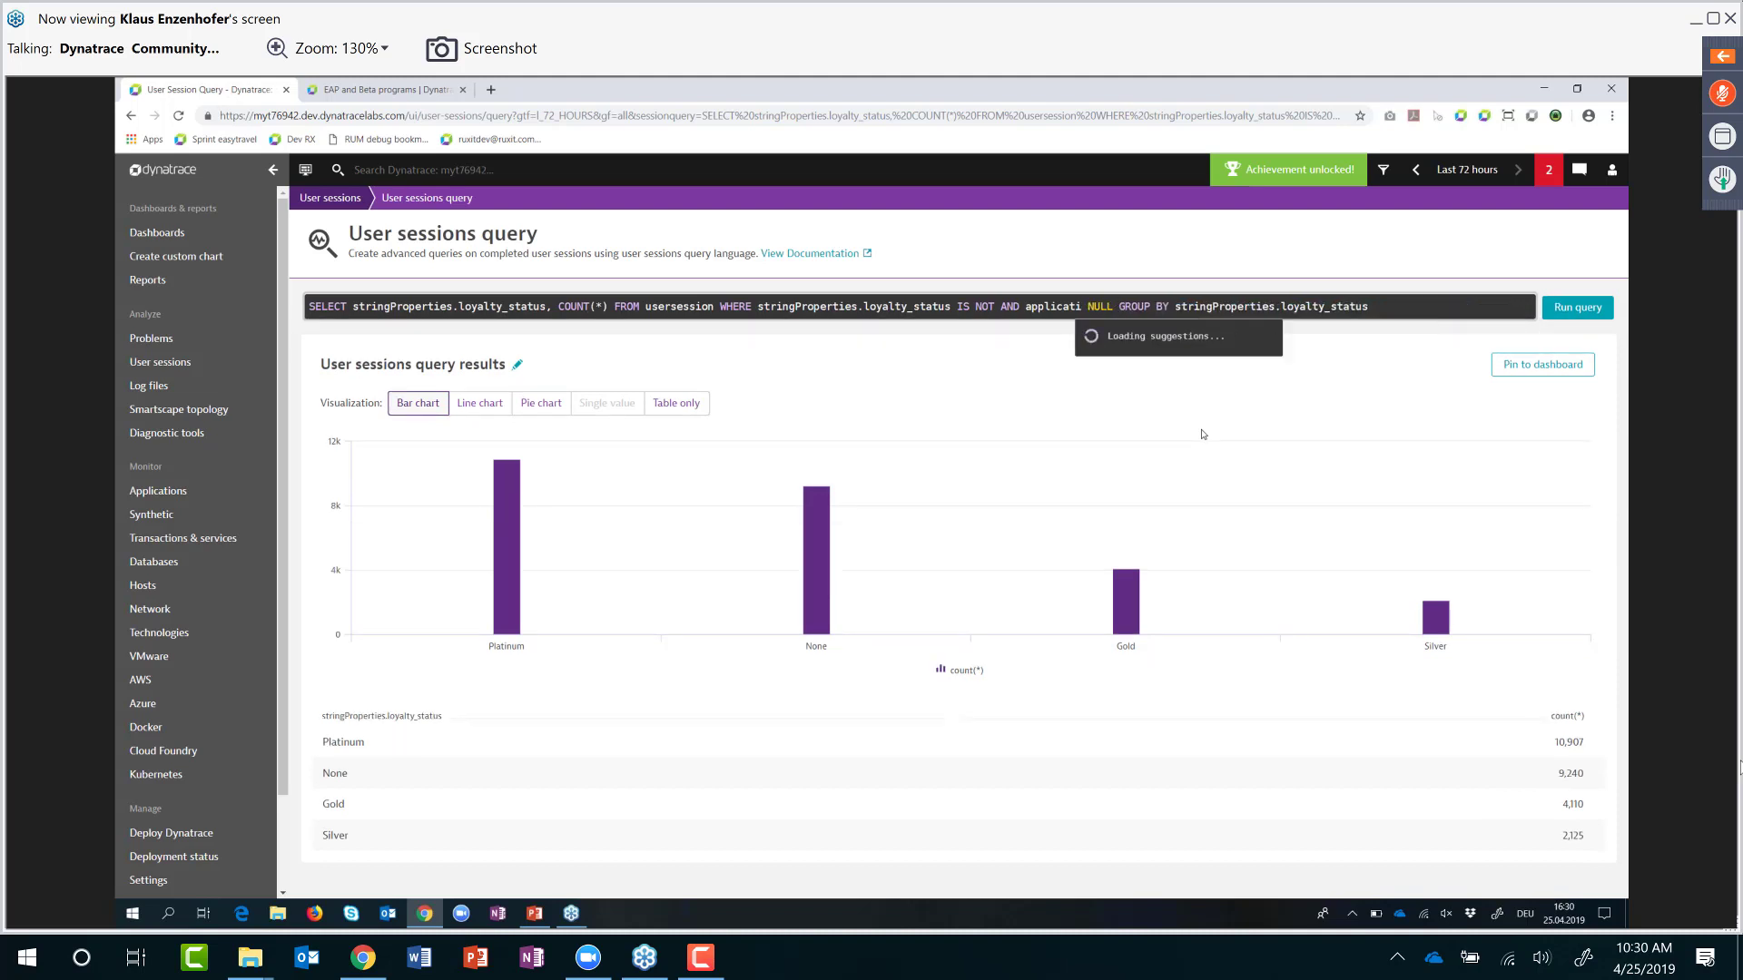
key(BackSpace)
key(BackSpace)
key(BackSpace)
key(BackSpace)
key(BackSpace)
key(BackSpace)
key(BackSpace)
key(BackSpace)
key(BackSpace)
key(BackSpace)
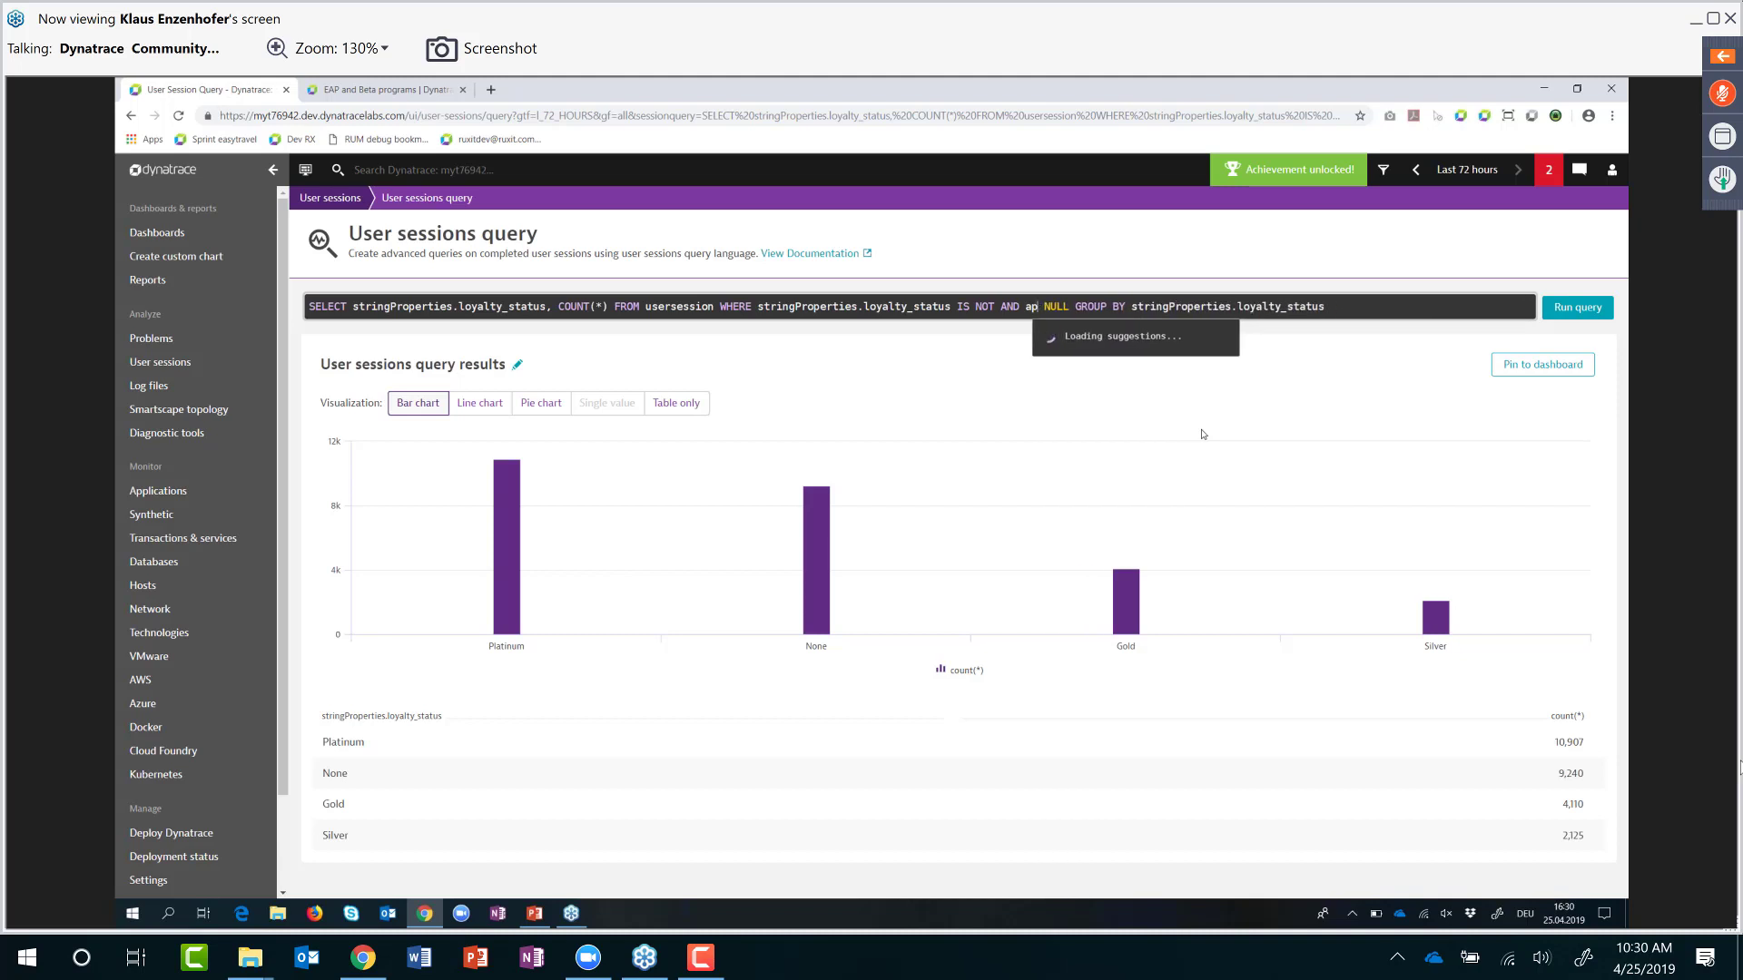
key(BackSpace)
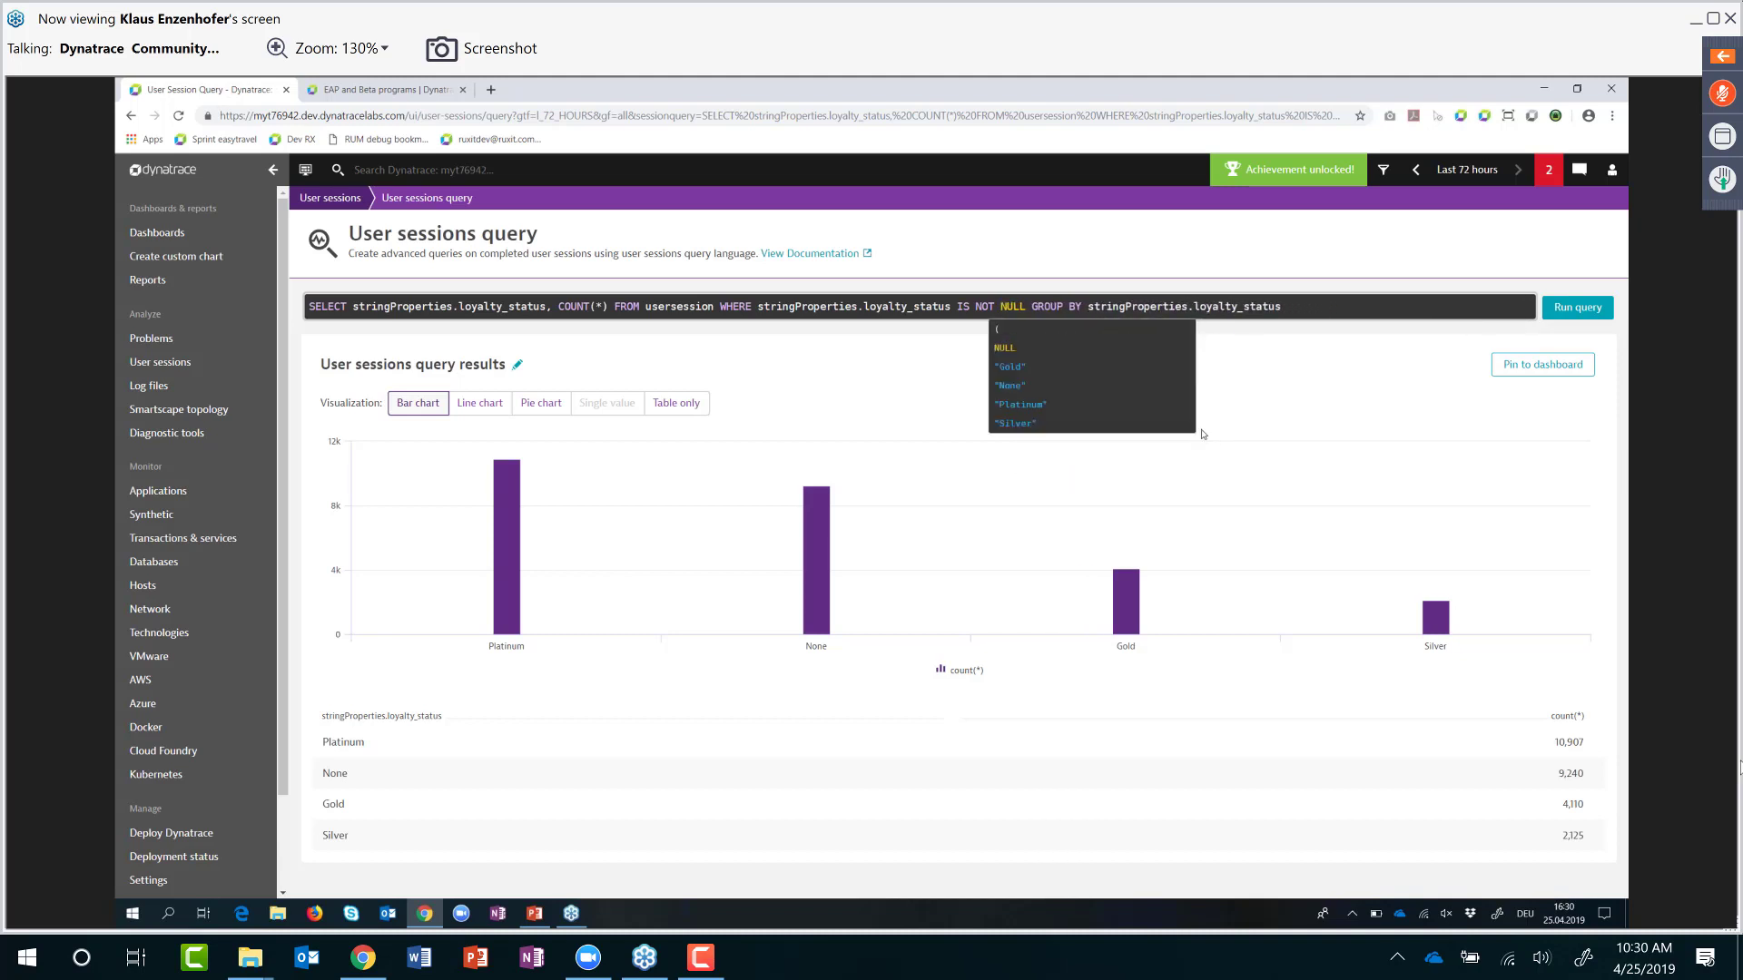
Step: Browse the functions and fields suggested for another SELECT column after COUNT(*), then discard the extra comma
click(614, 306)
text(,)
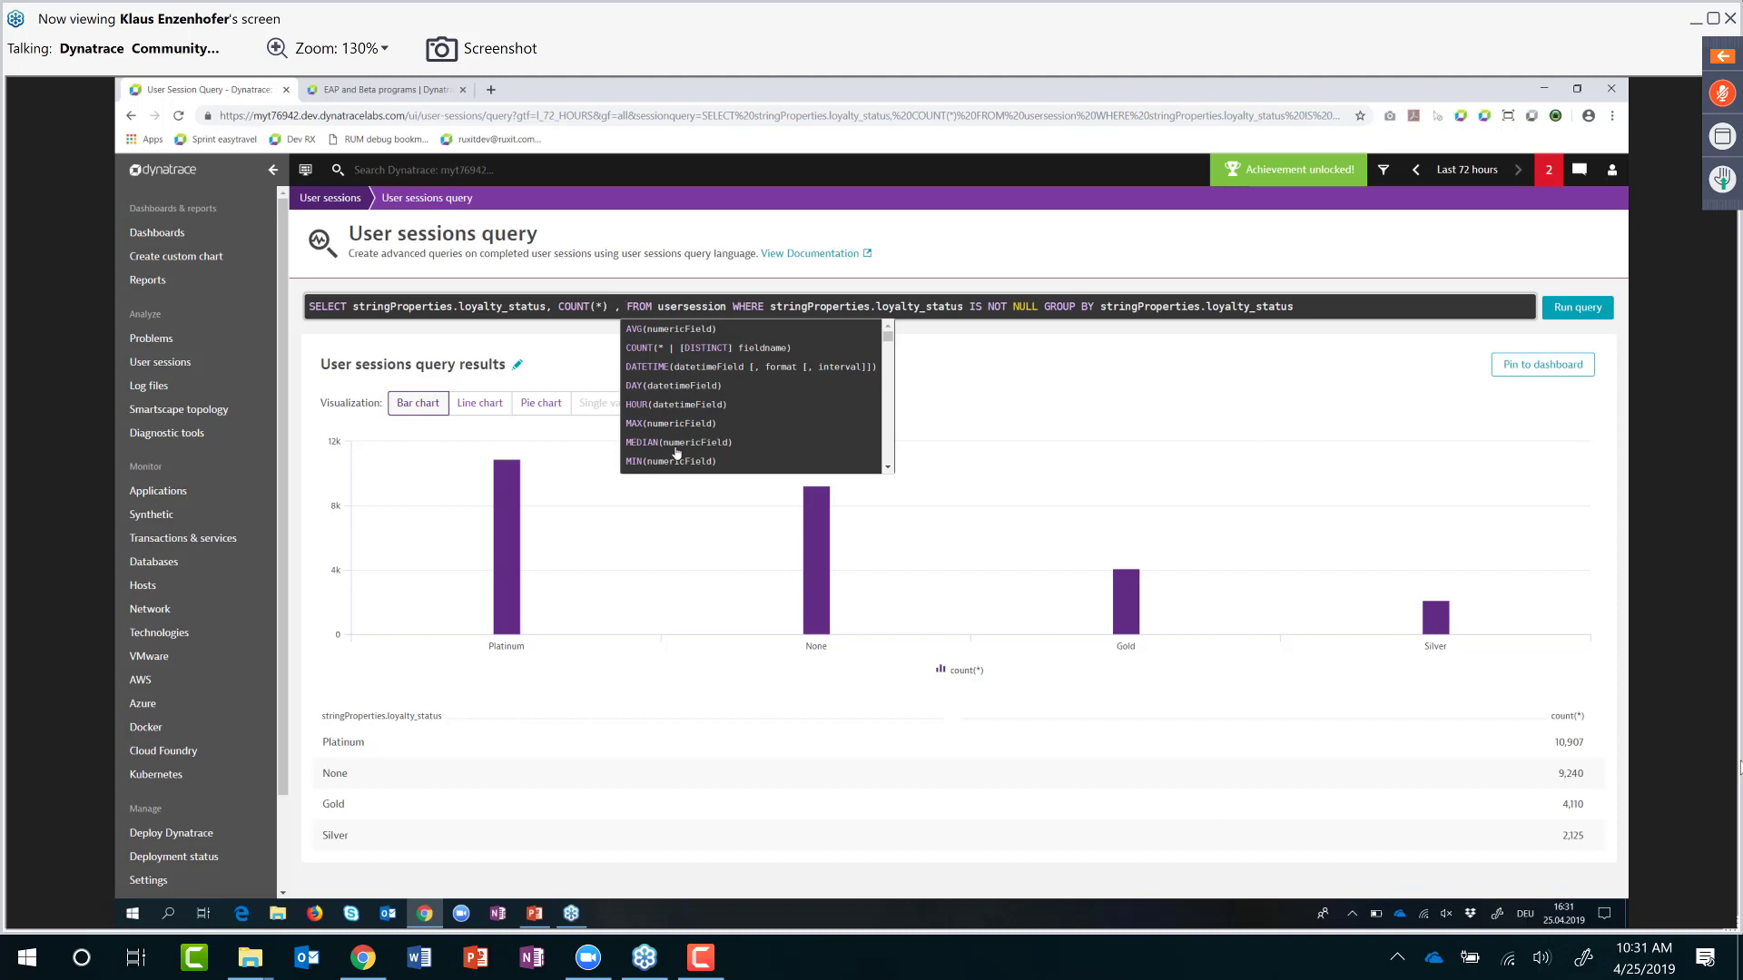
scroll(676, 454, down, 2)
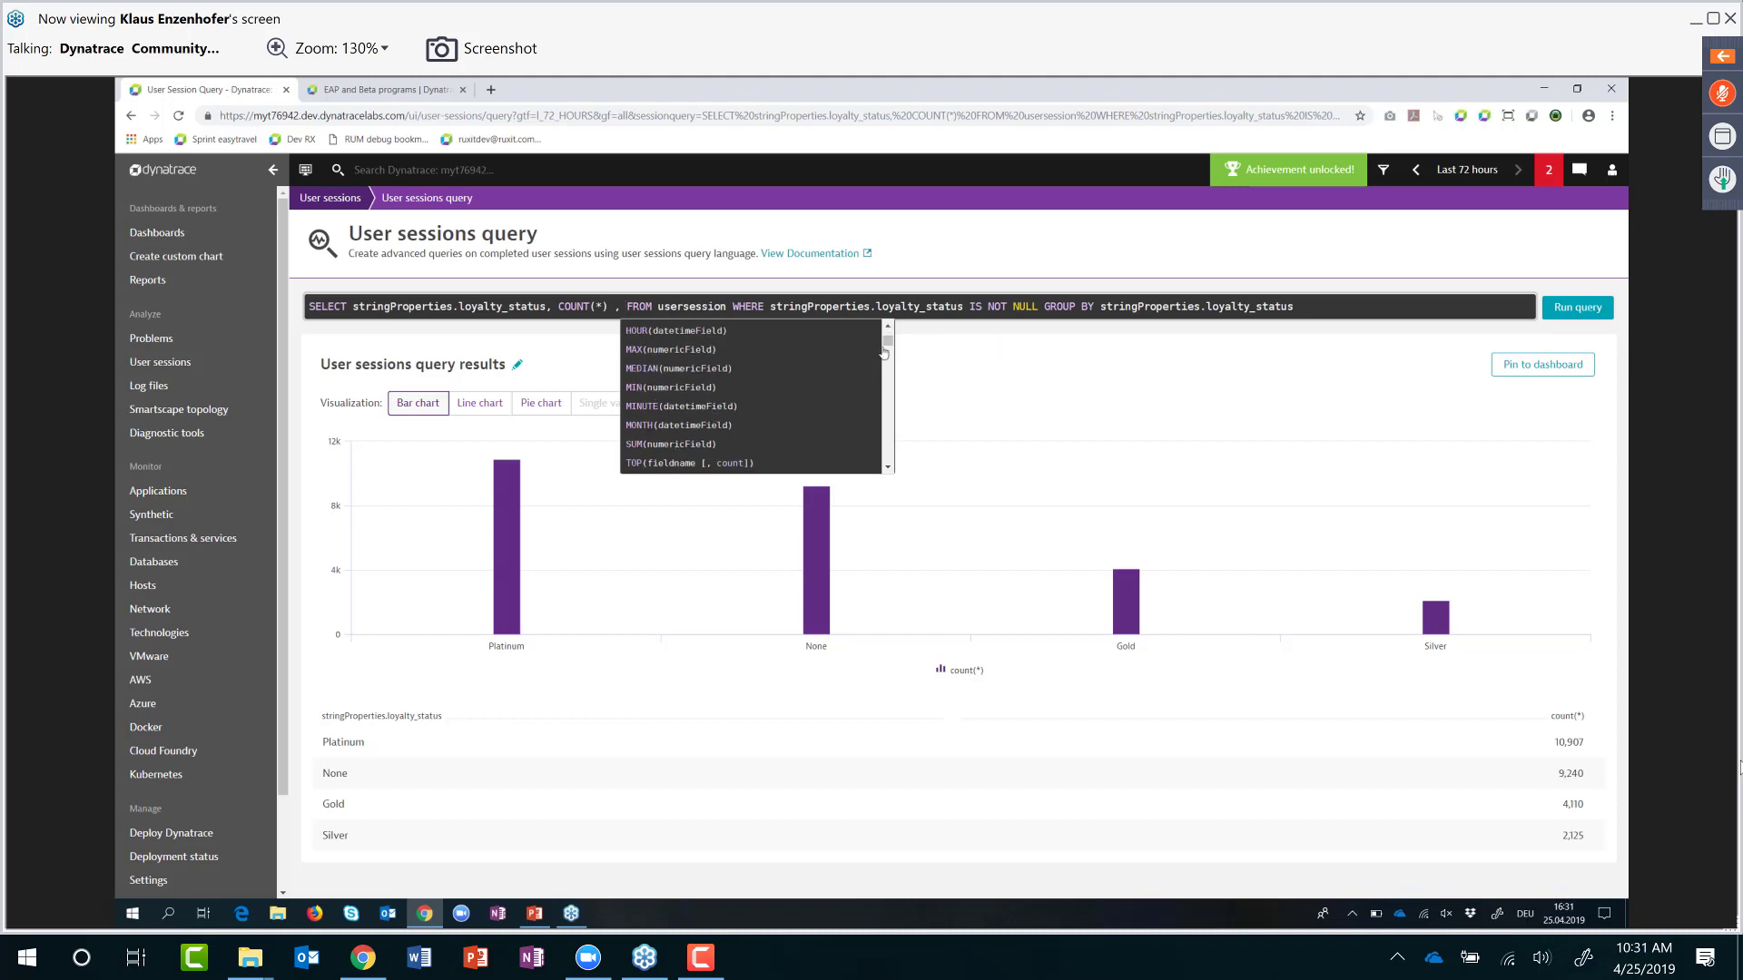
scroll(890, 344, down, 2)
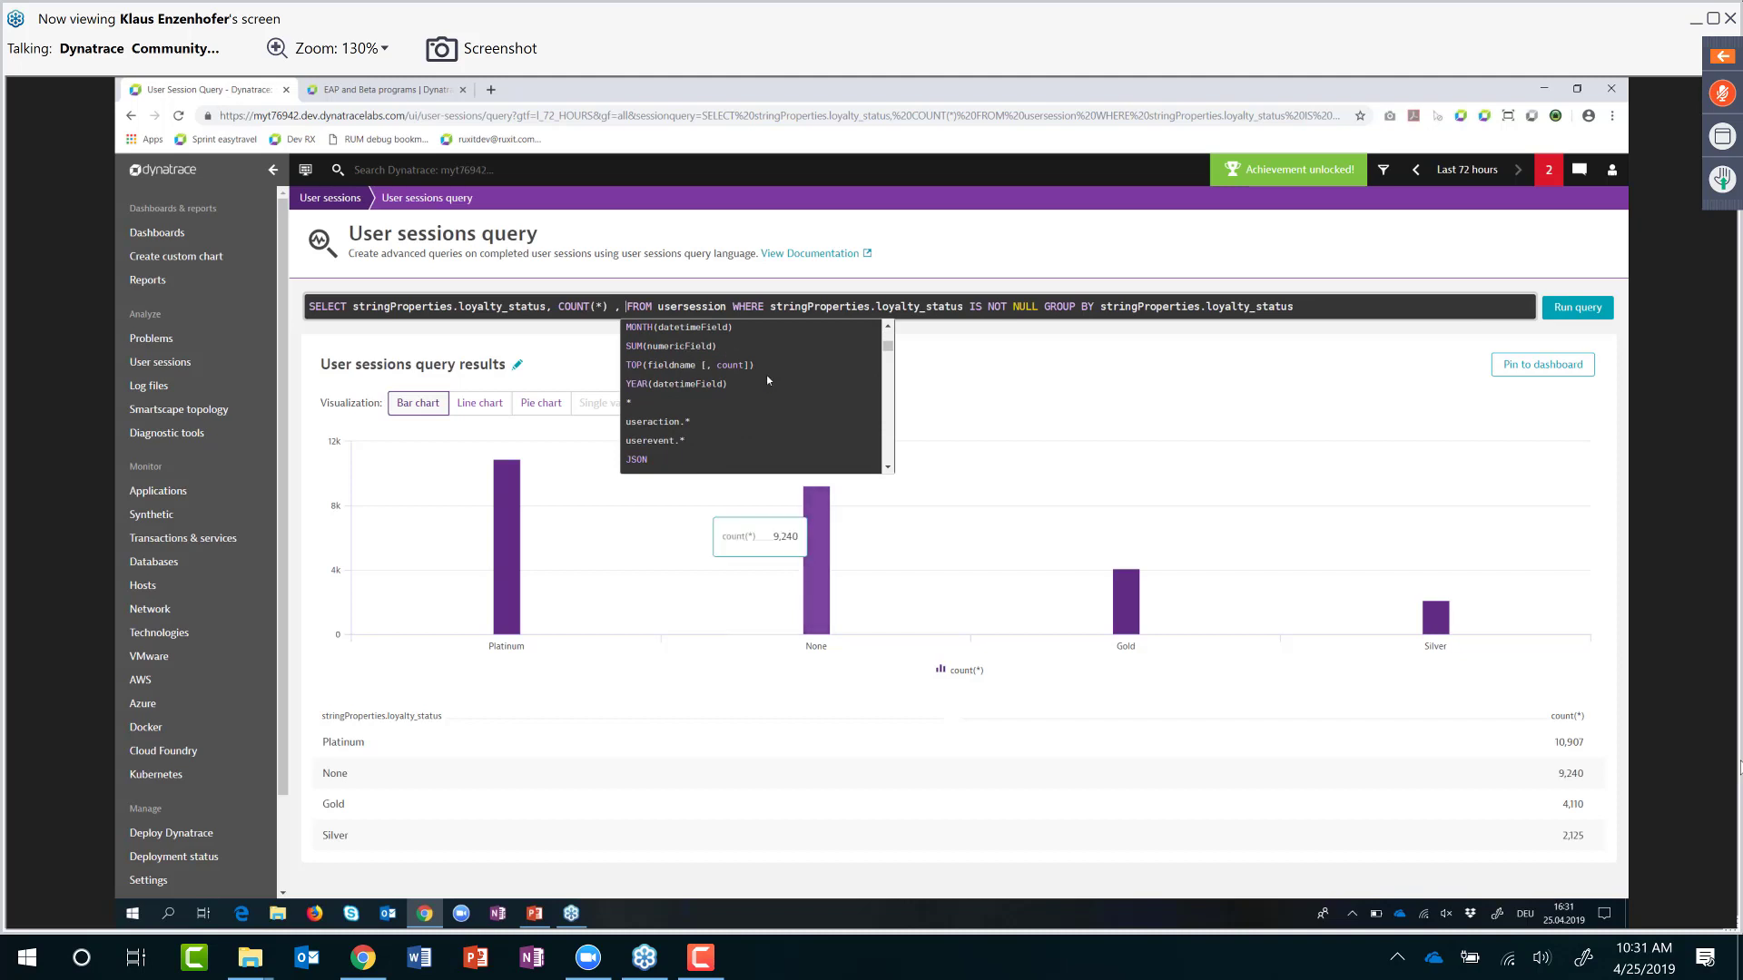
key(BackSpace)
key(BackSpace)
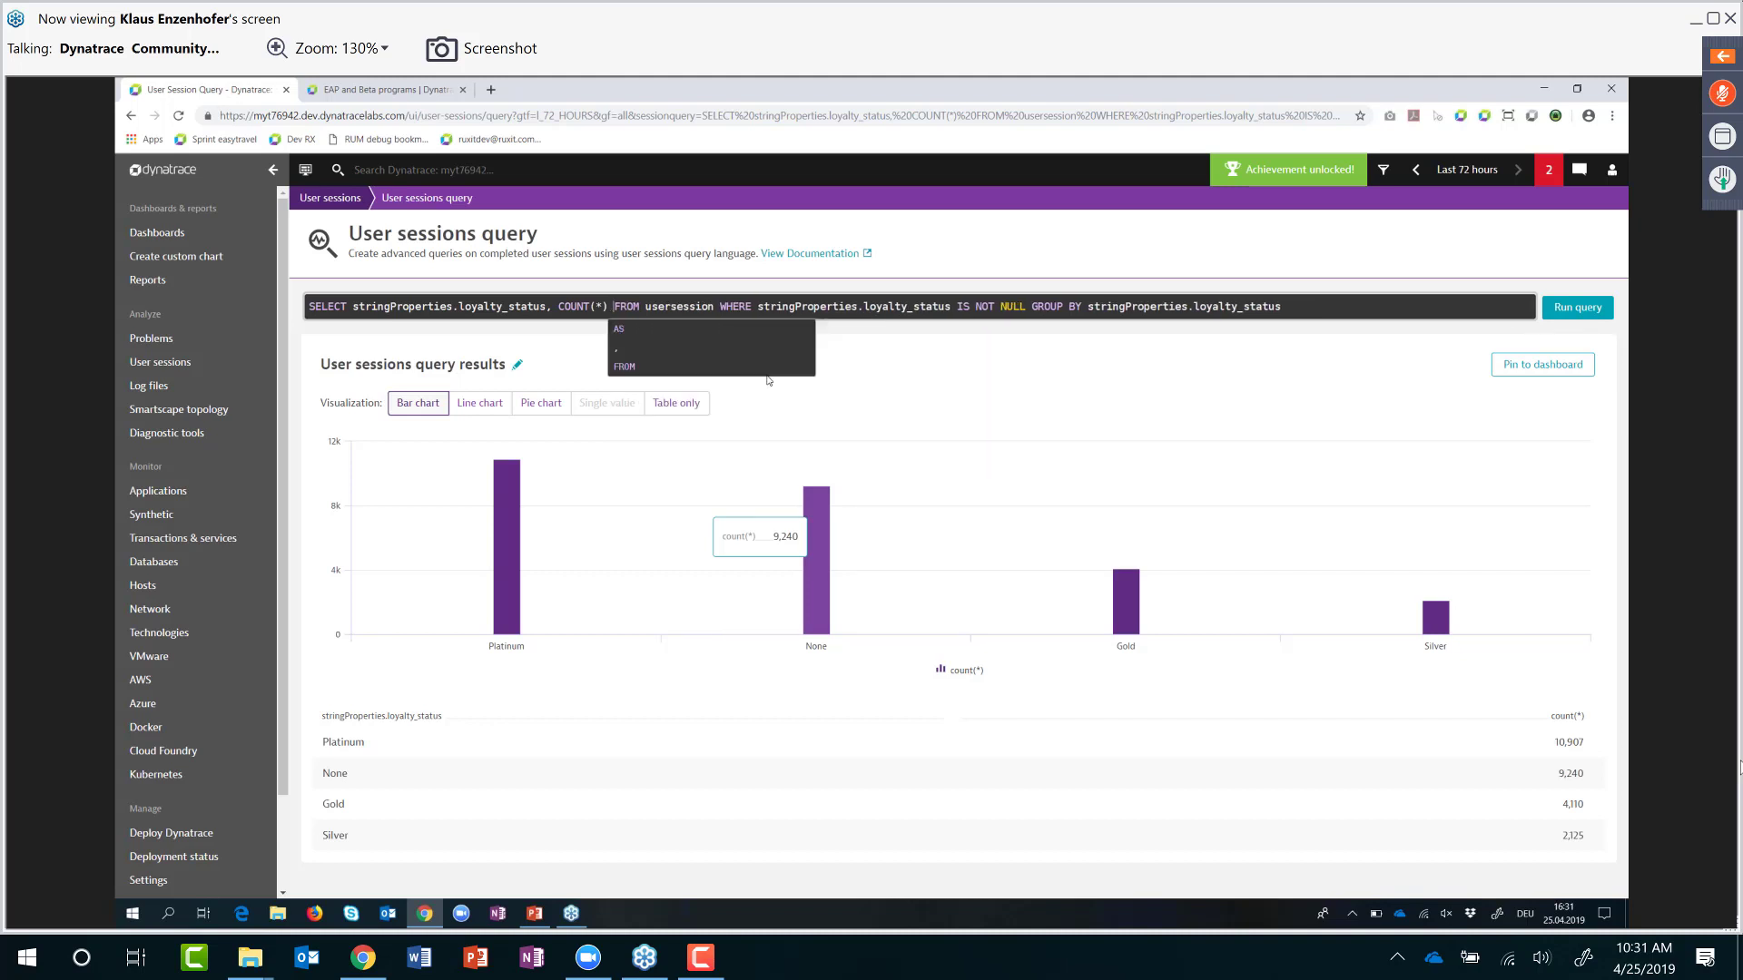
click(1069, 398)
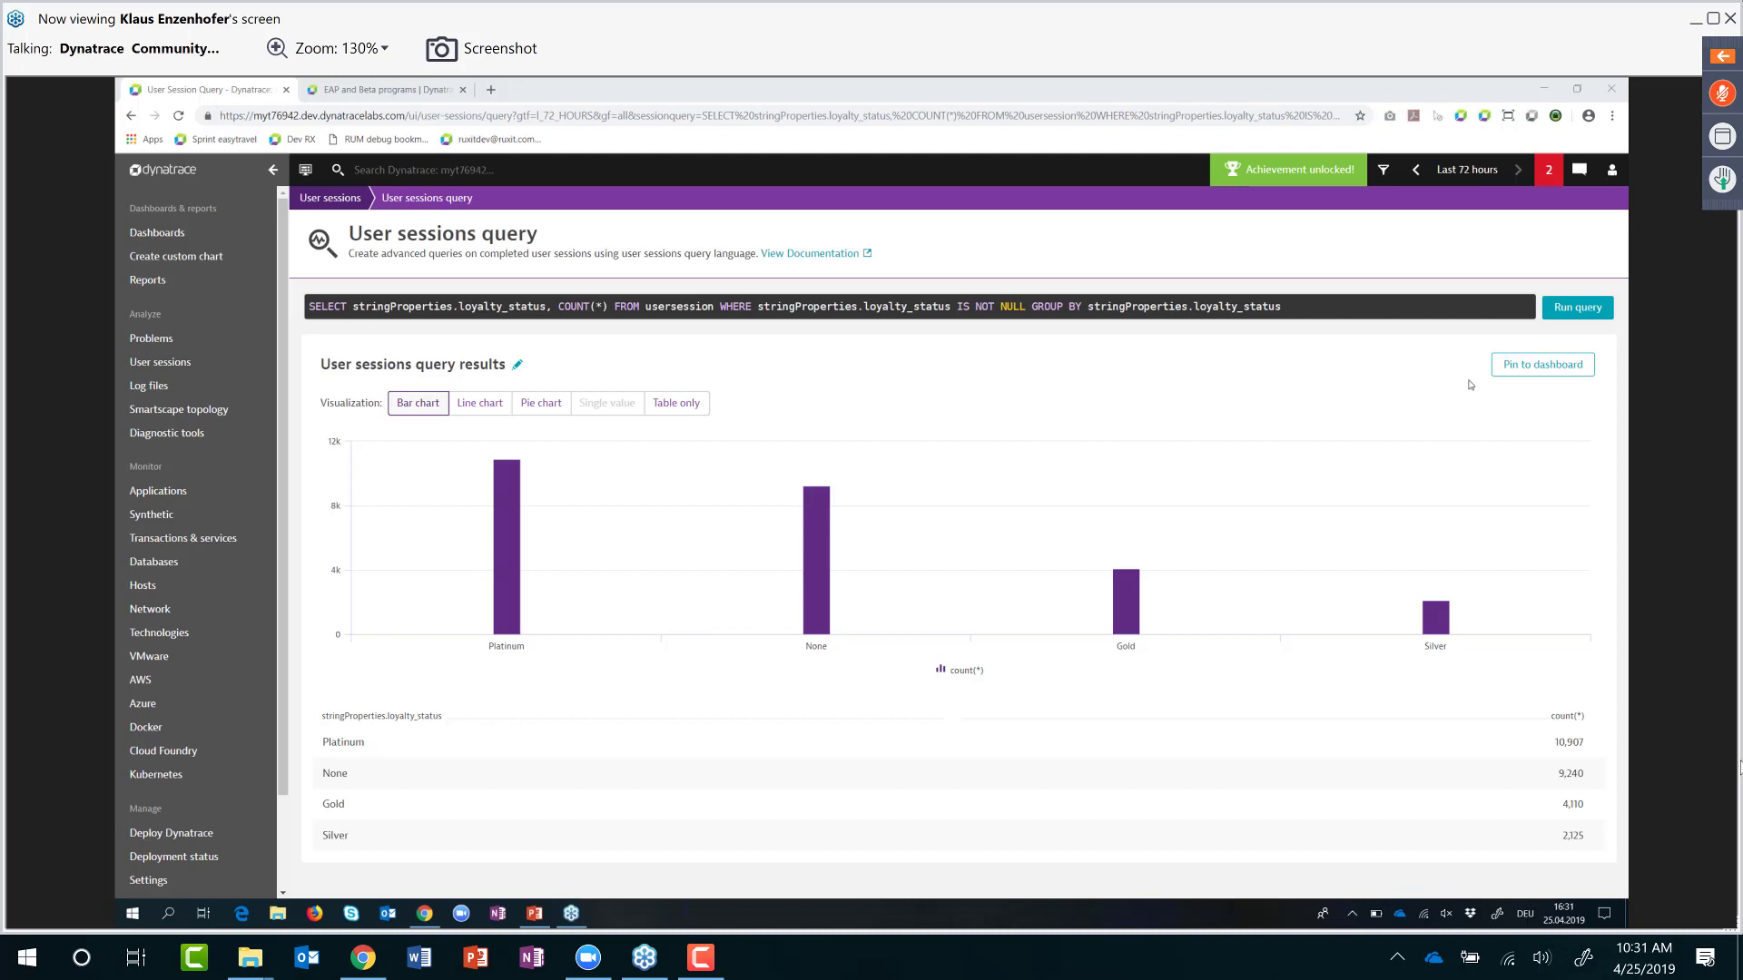
Step: Pin the loyalty status bar chart to the default dashboard and open that dashboard
click(1541, 367)
click(1525, 409)
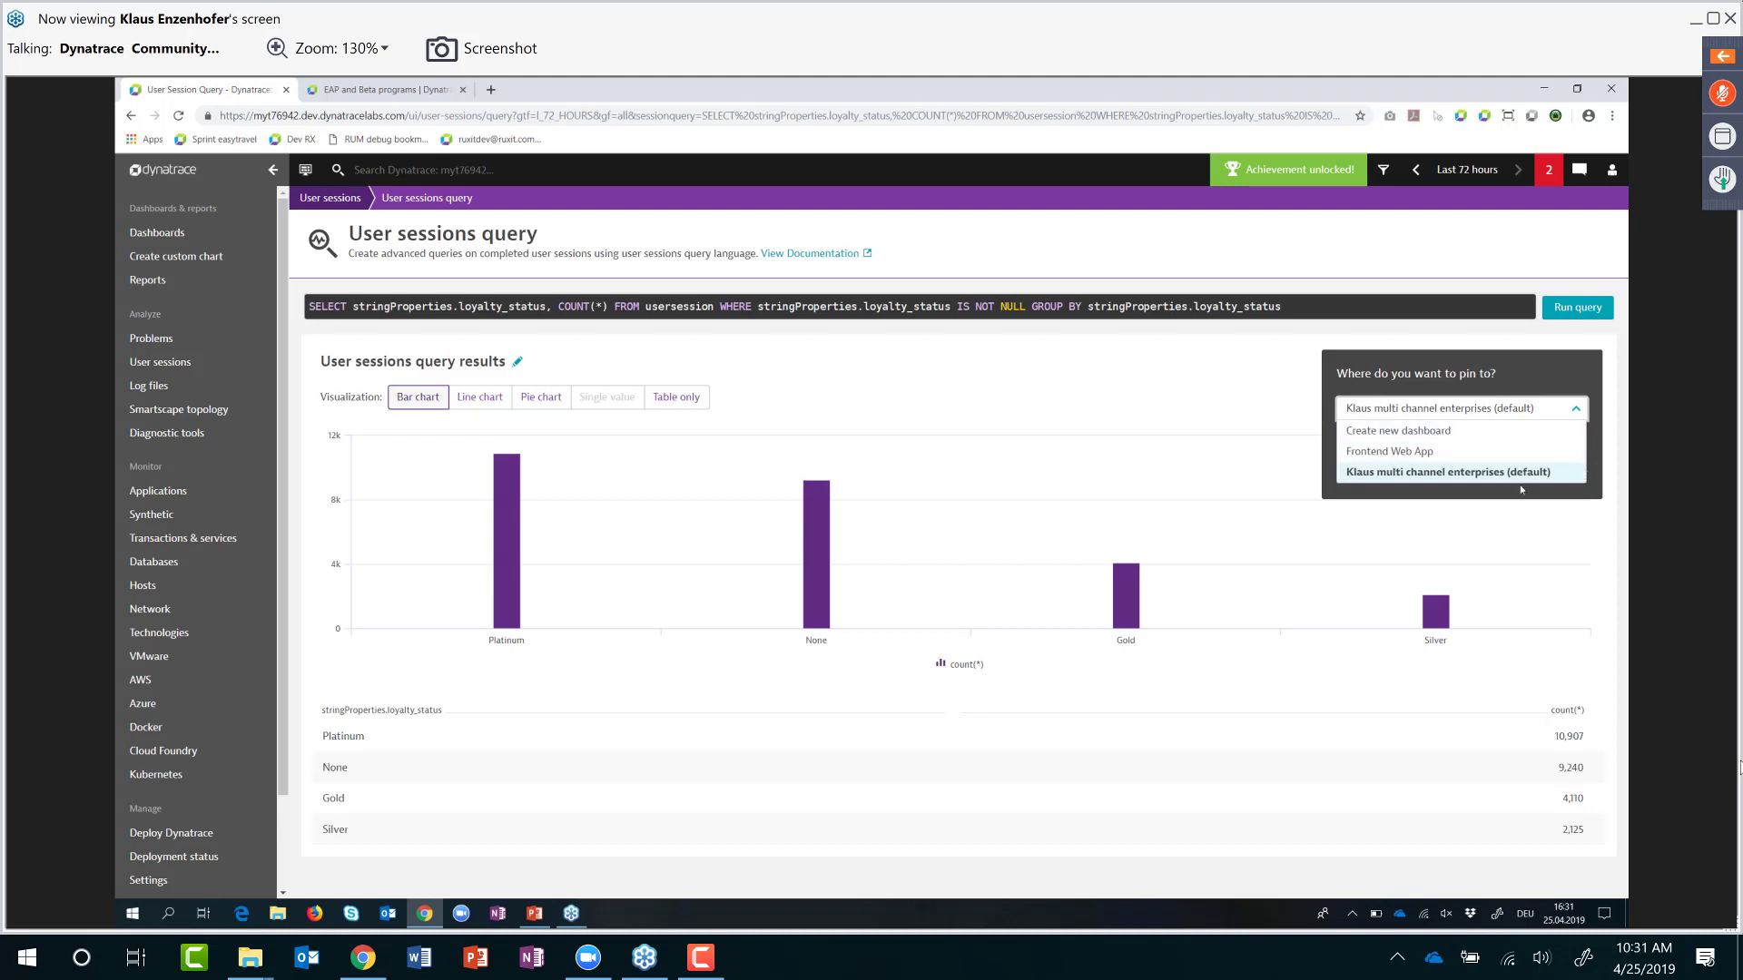
click(1454, 481)
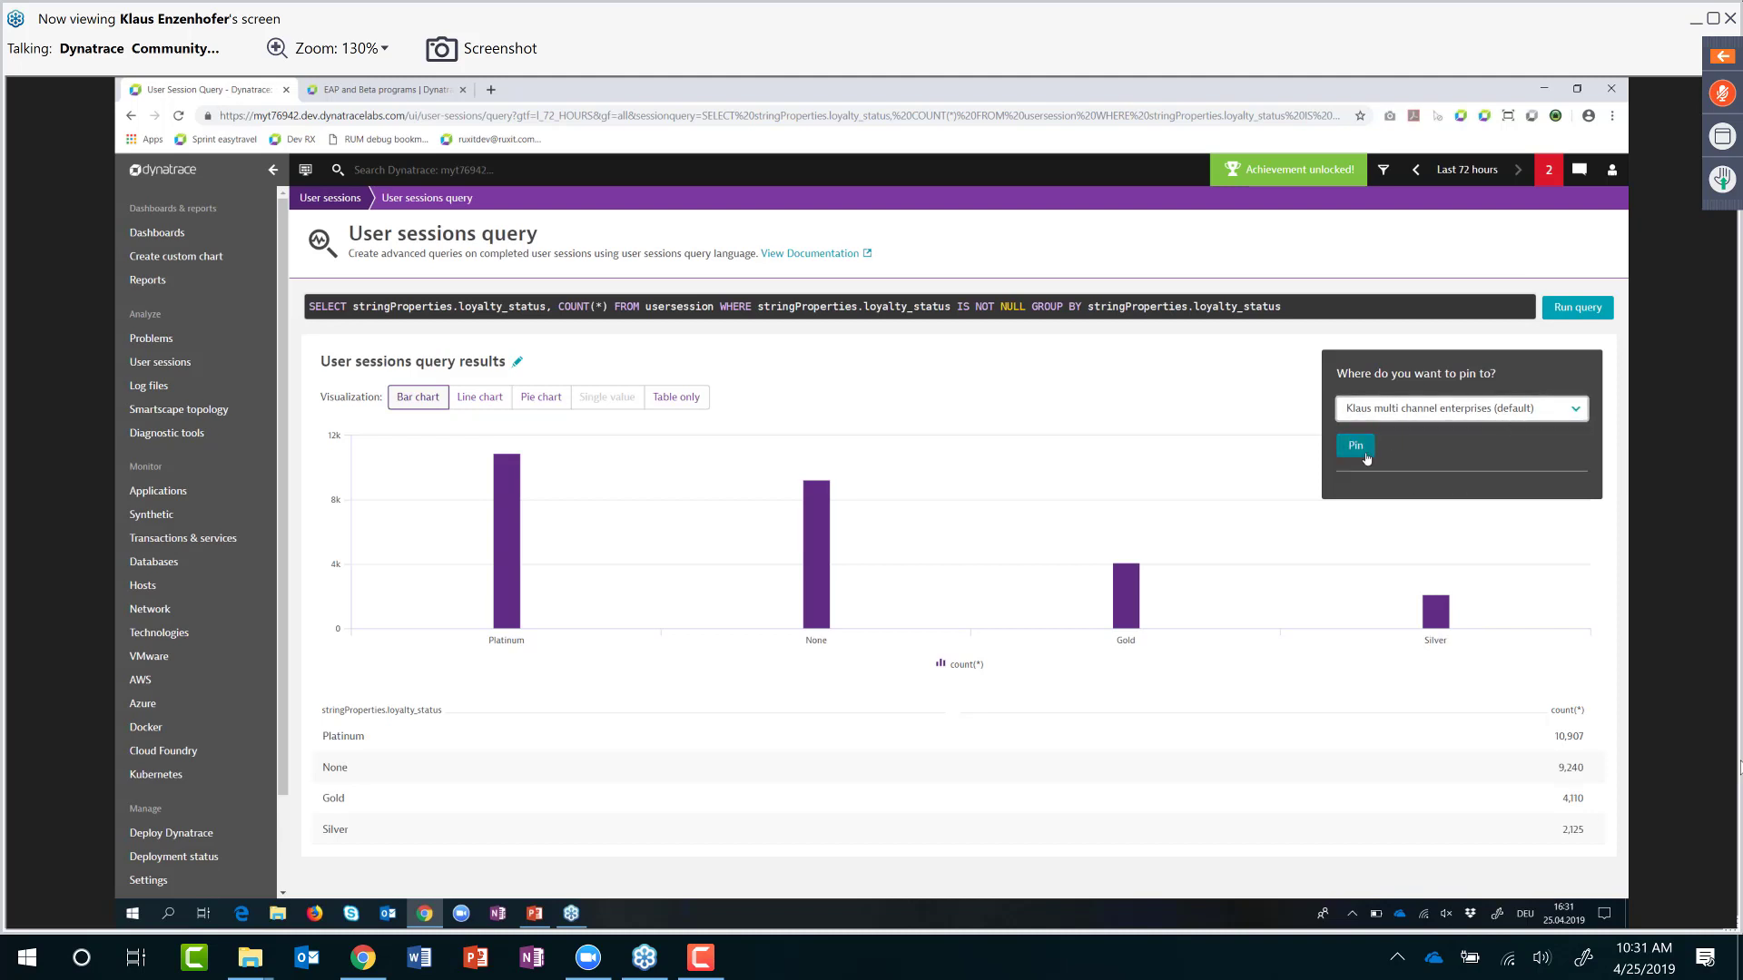
click(1356, 446)
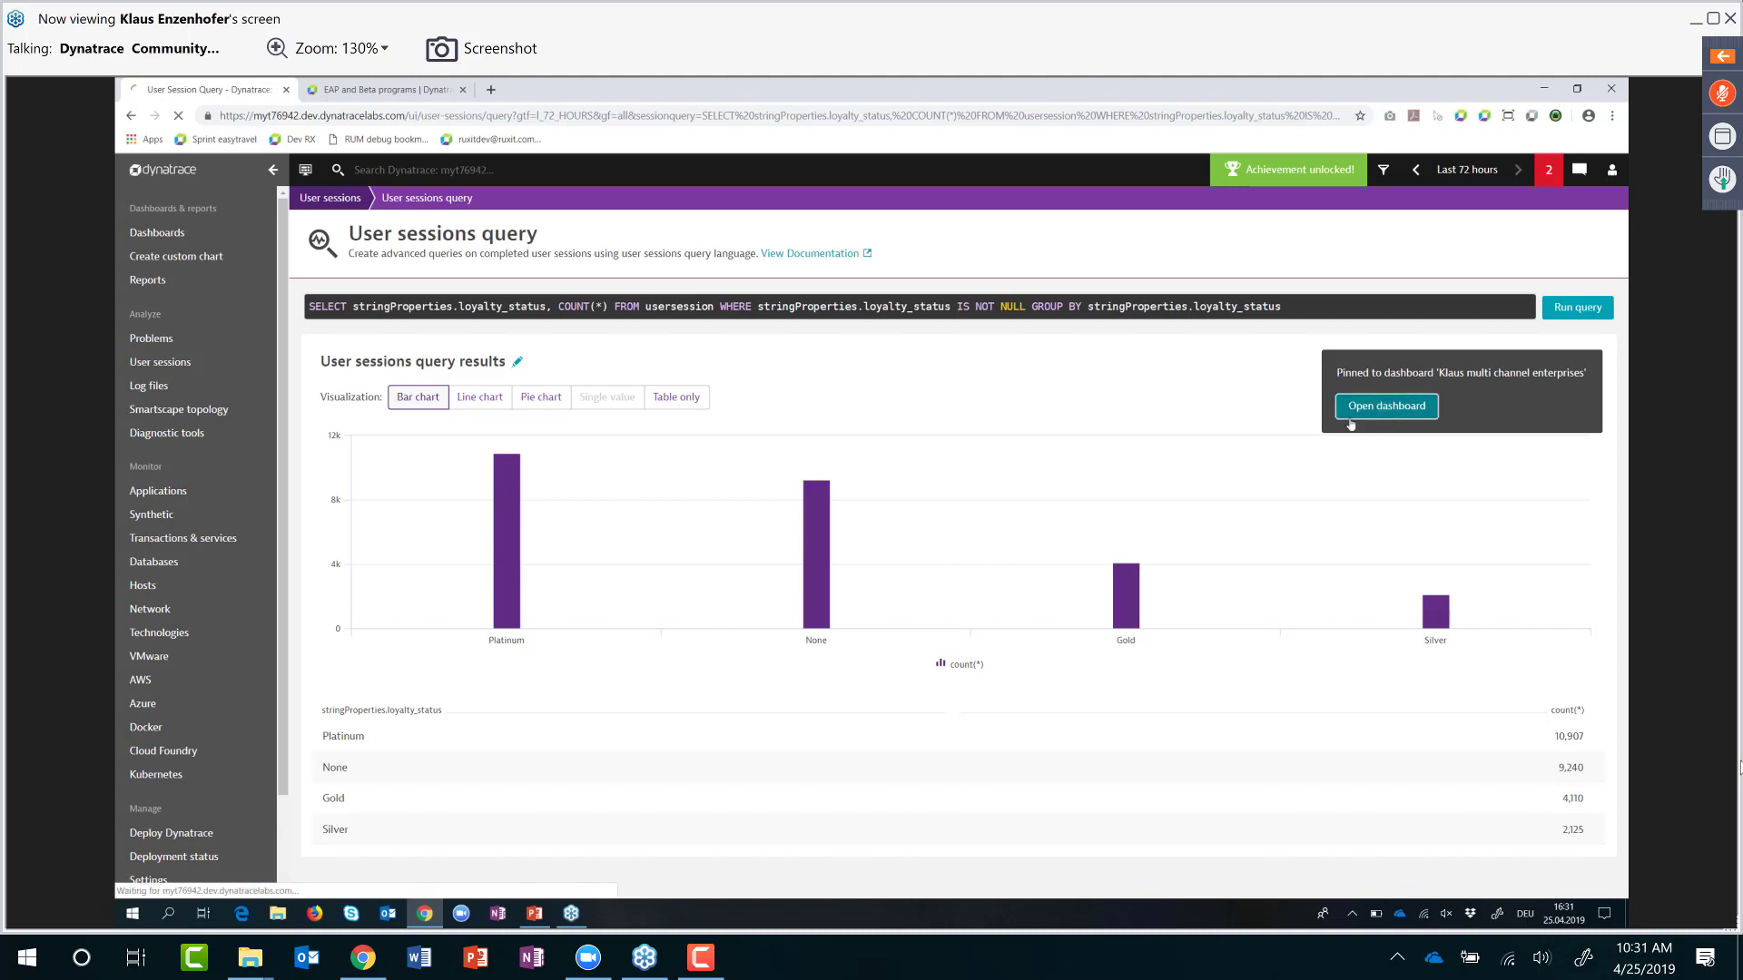
click(1366, 408)
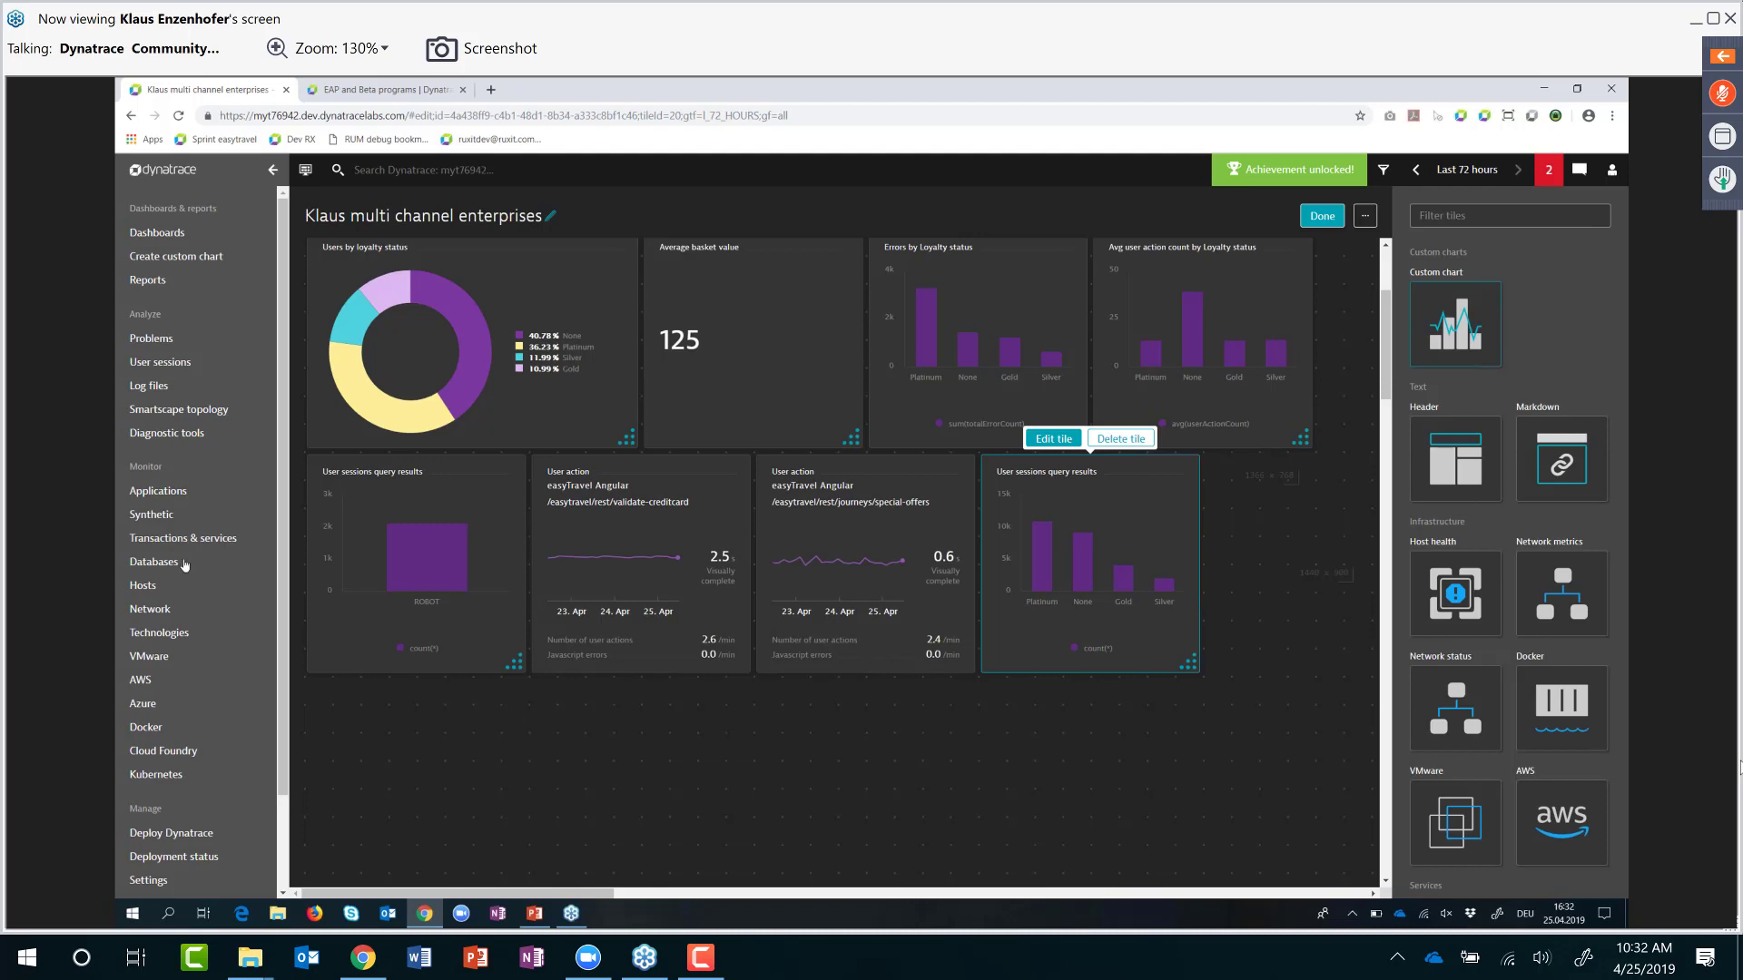
Step: Open the Dynatrace API Explorer from the Dynatrace API page of the Integration settings
scroll(163, 853, down, 2)
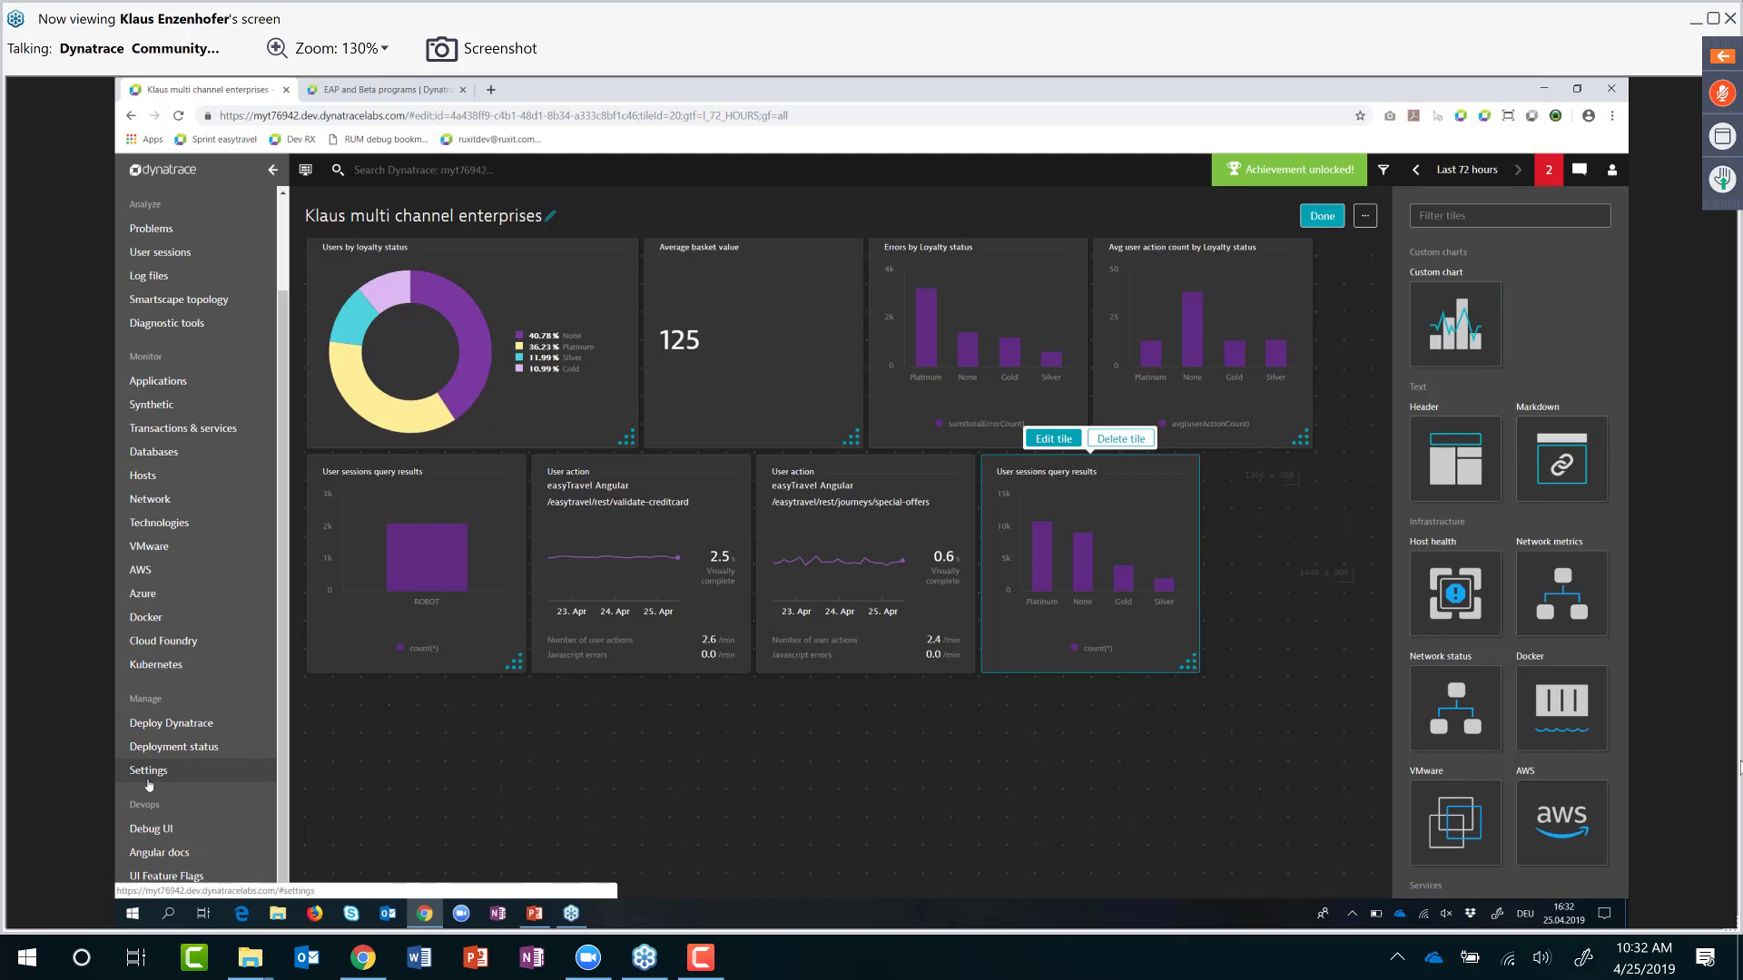
click(148, 772)
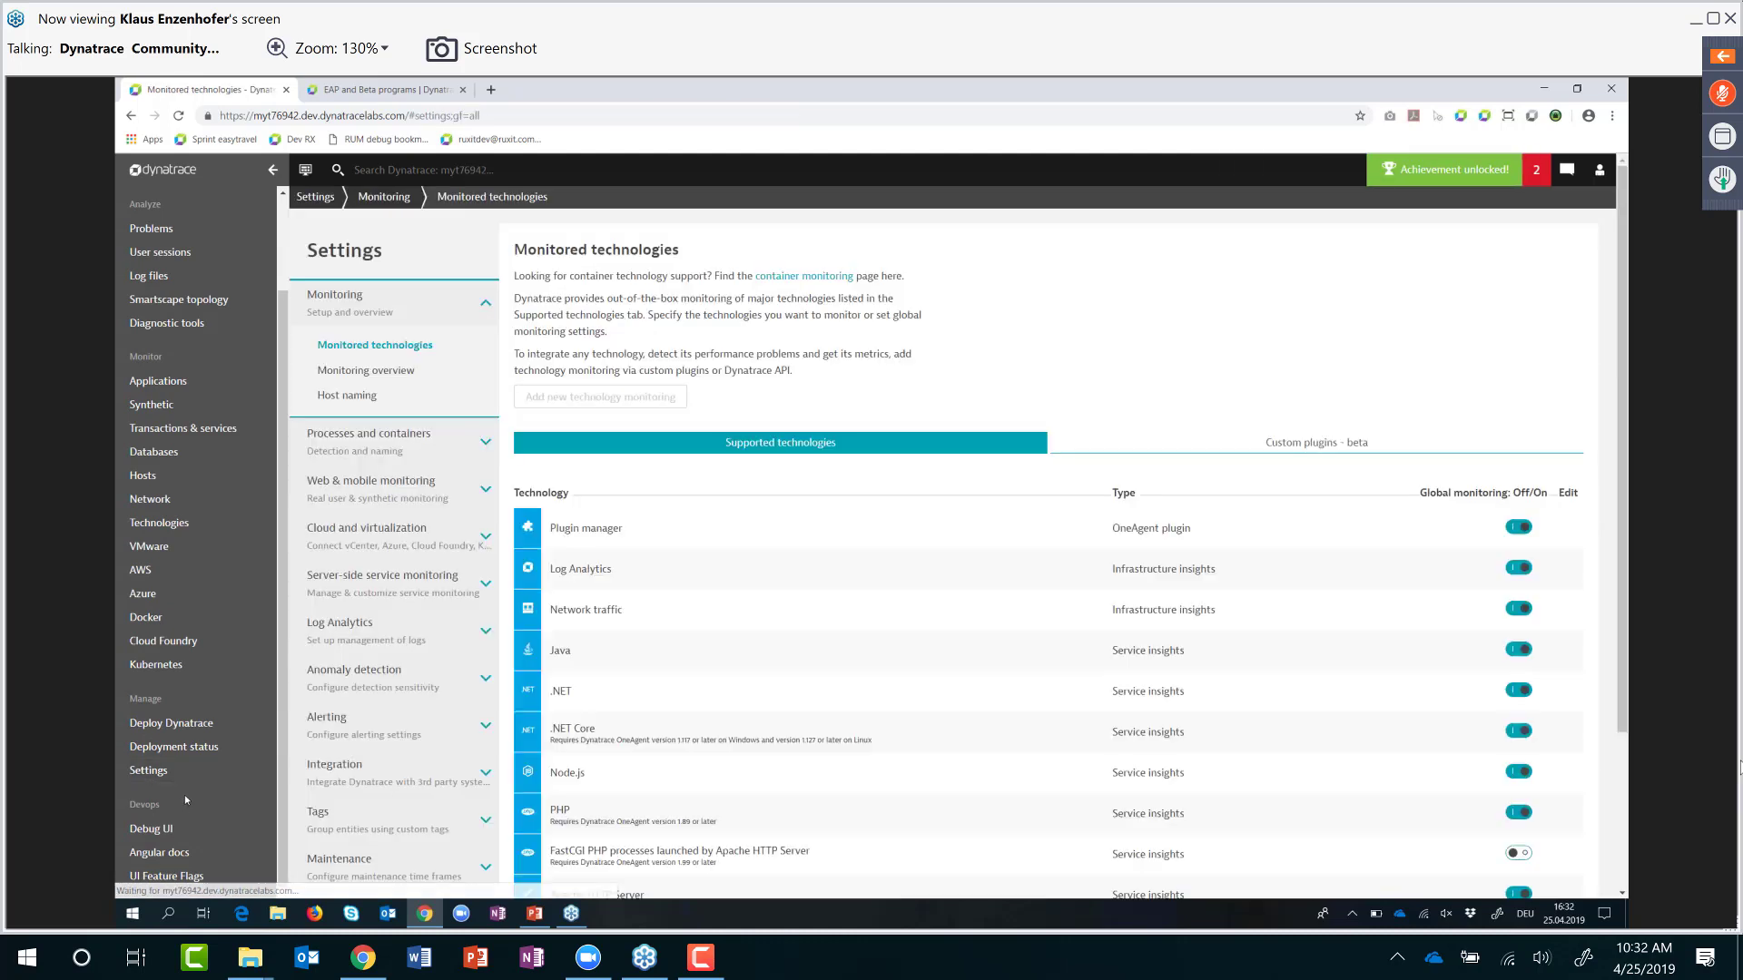
scroll(401, 733, down, 4)
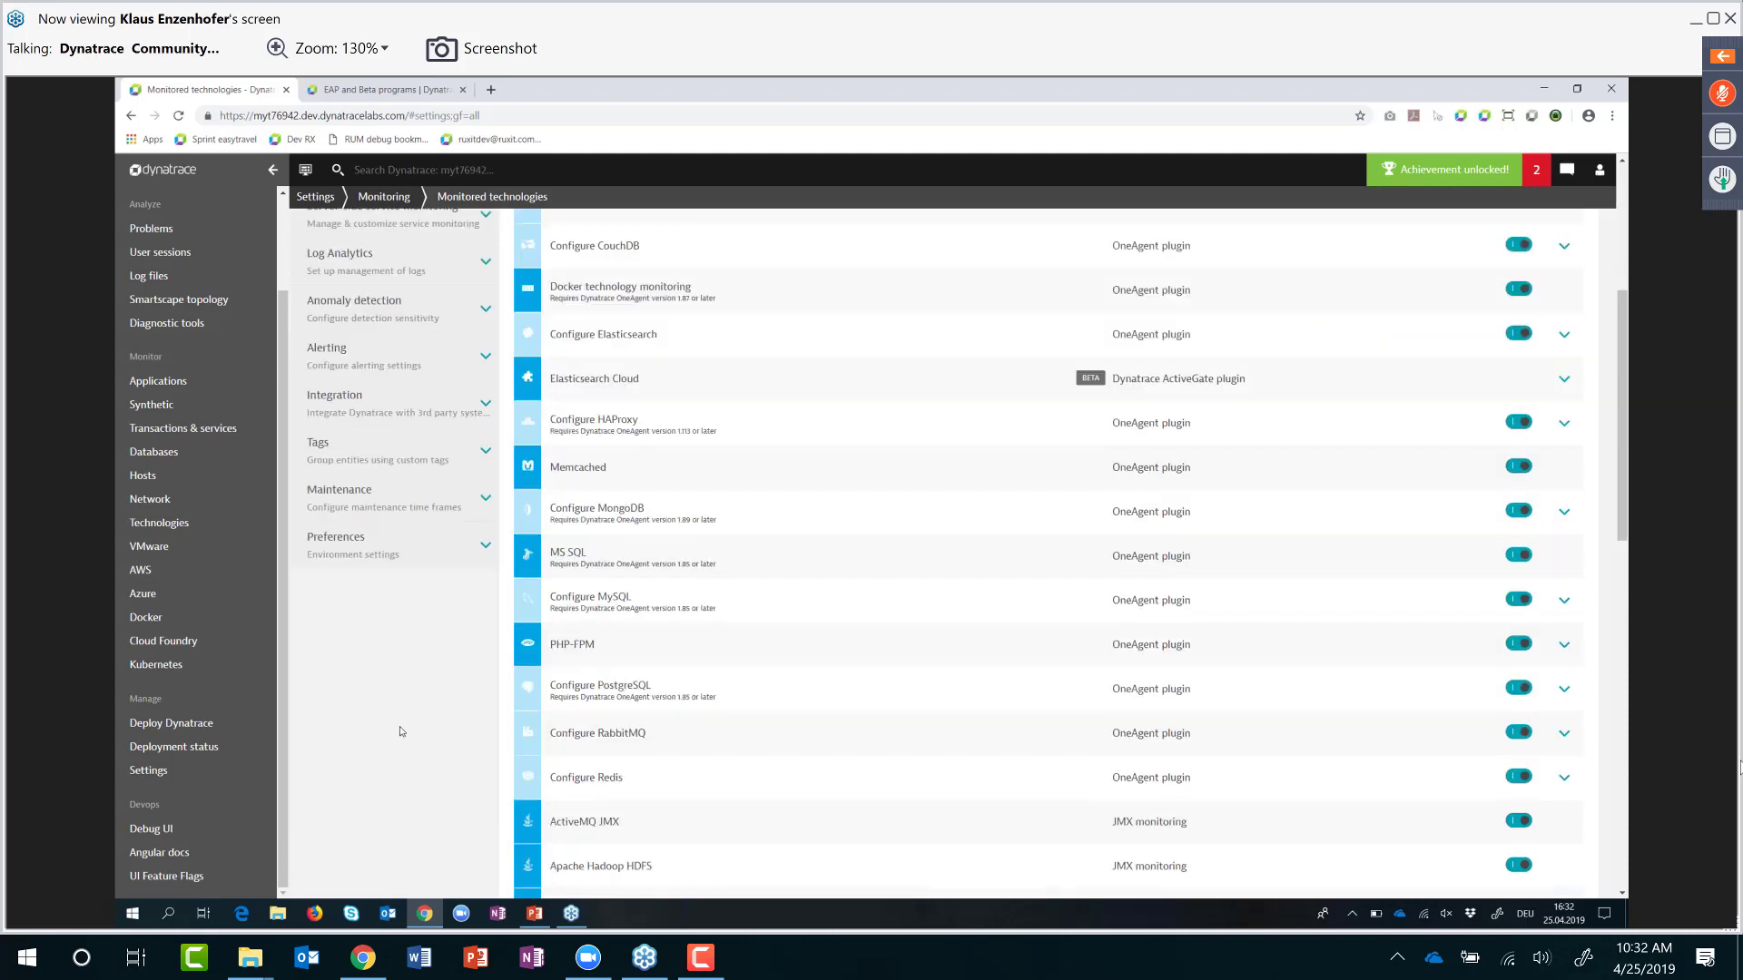
click(393, 409)
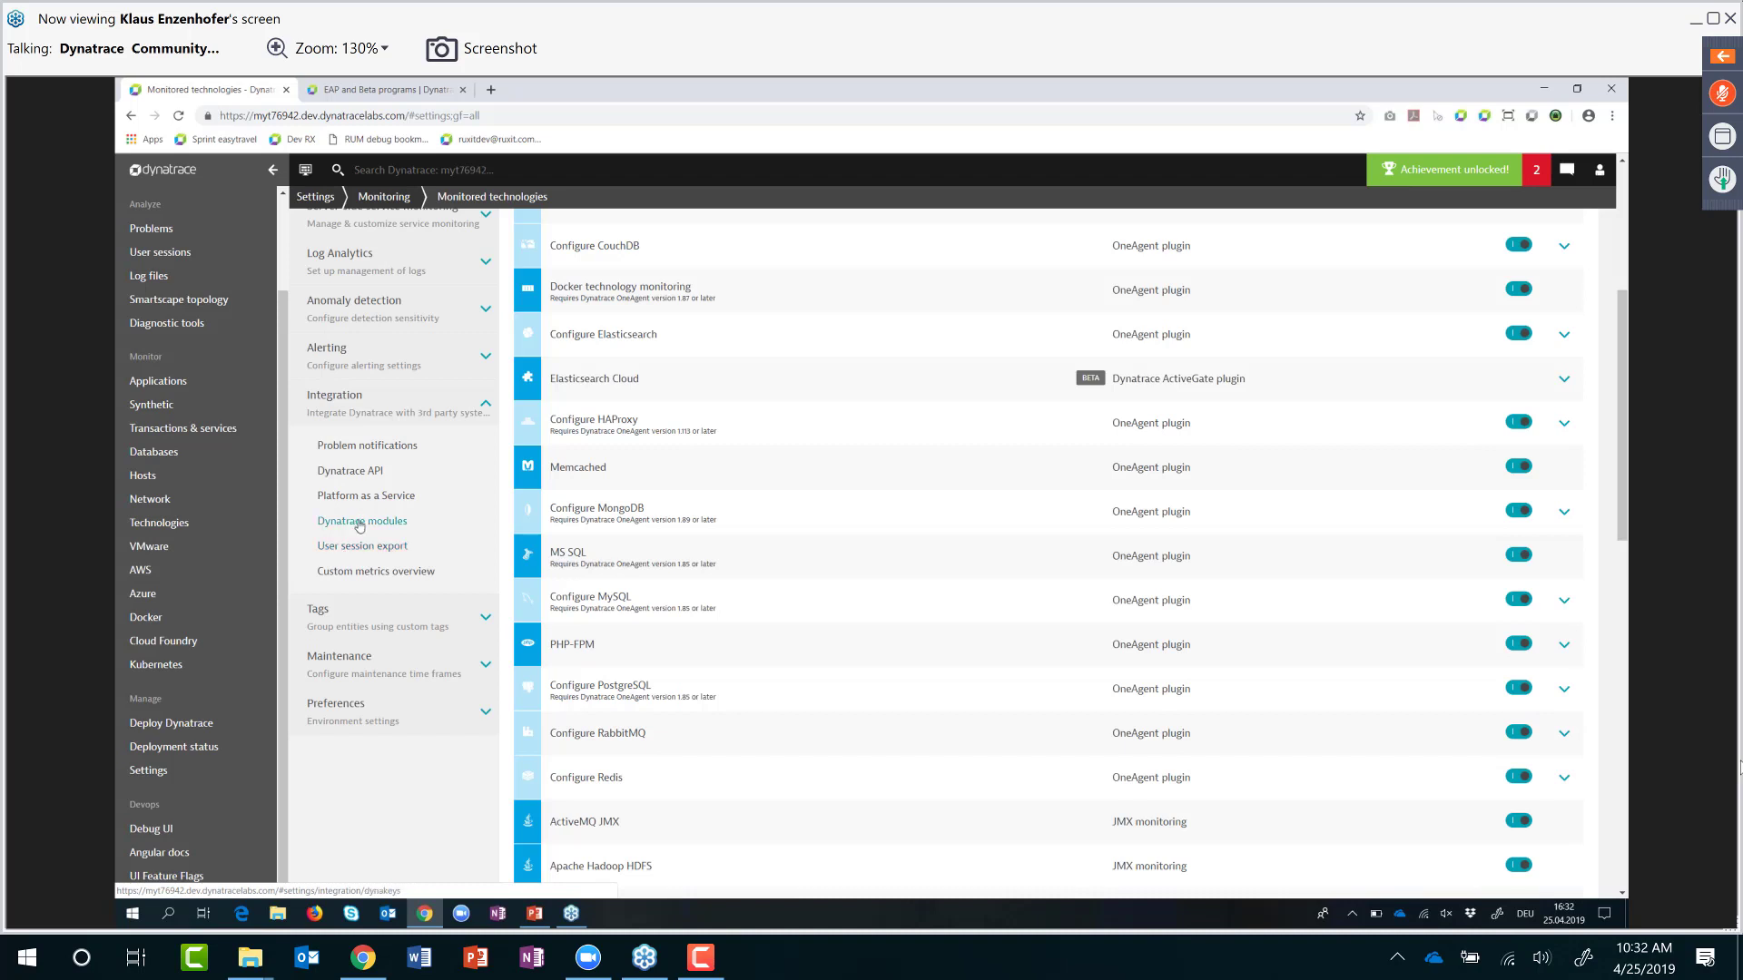
click(360, 471)
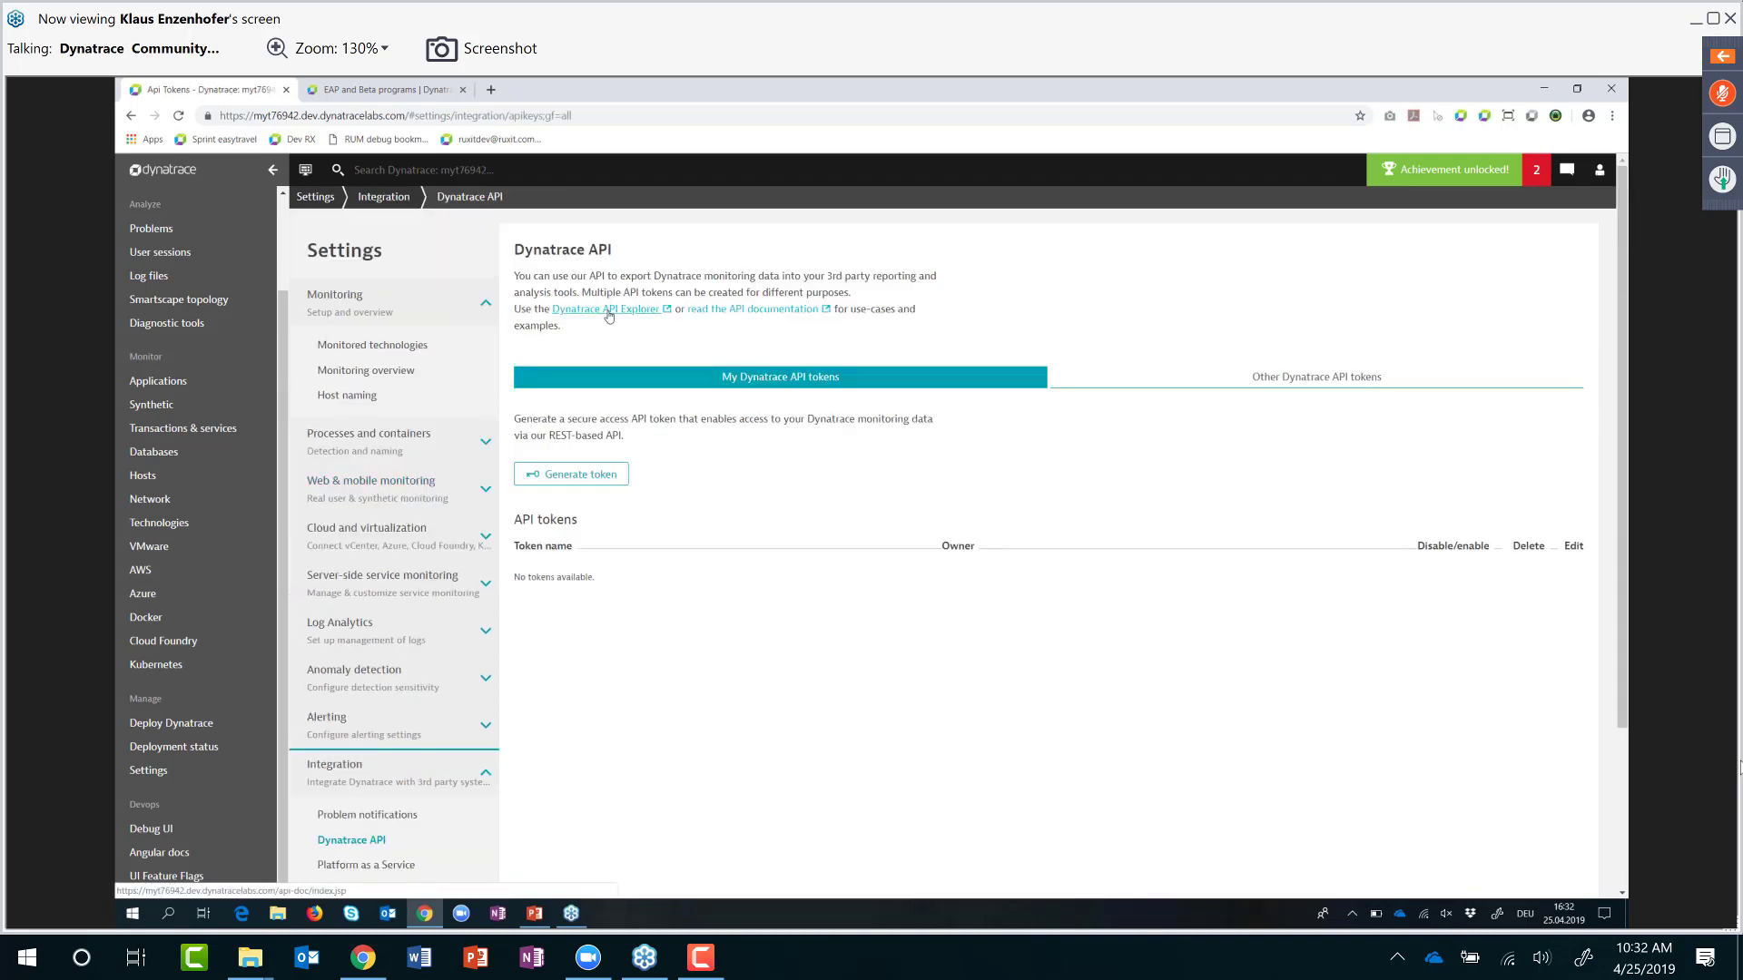
click(606, 309)
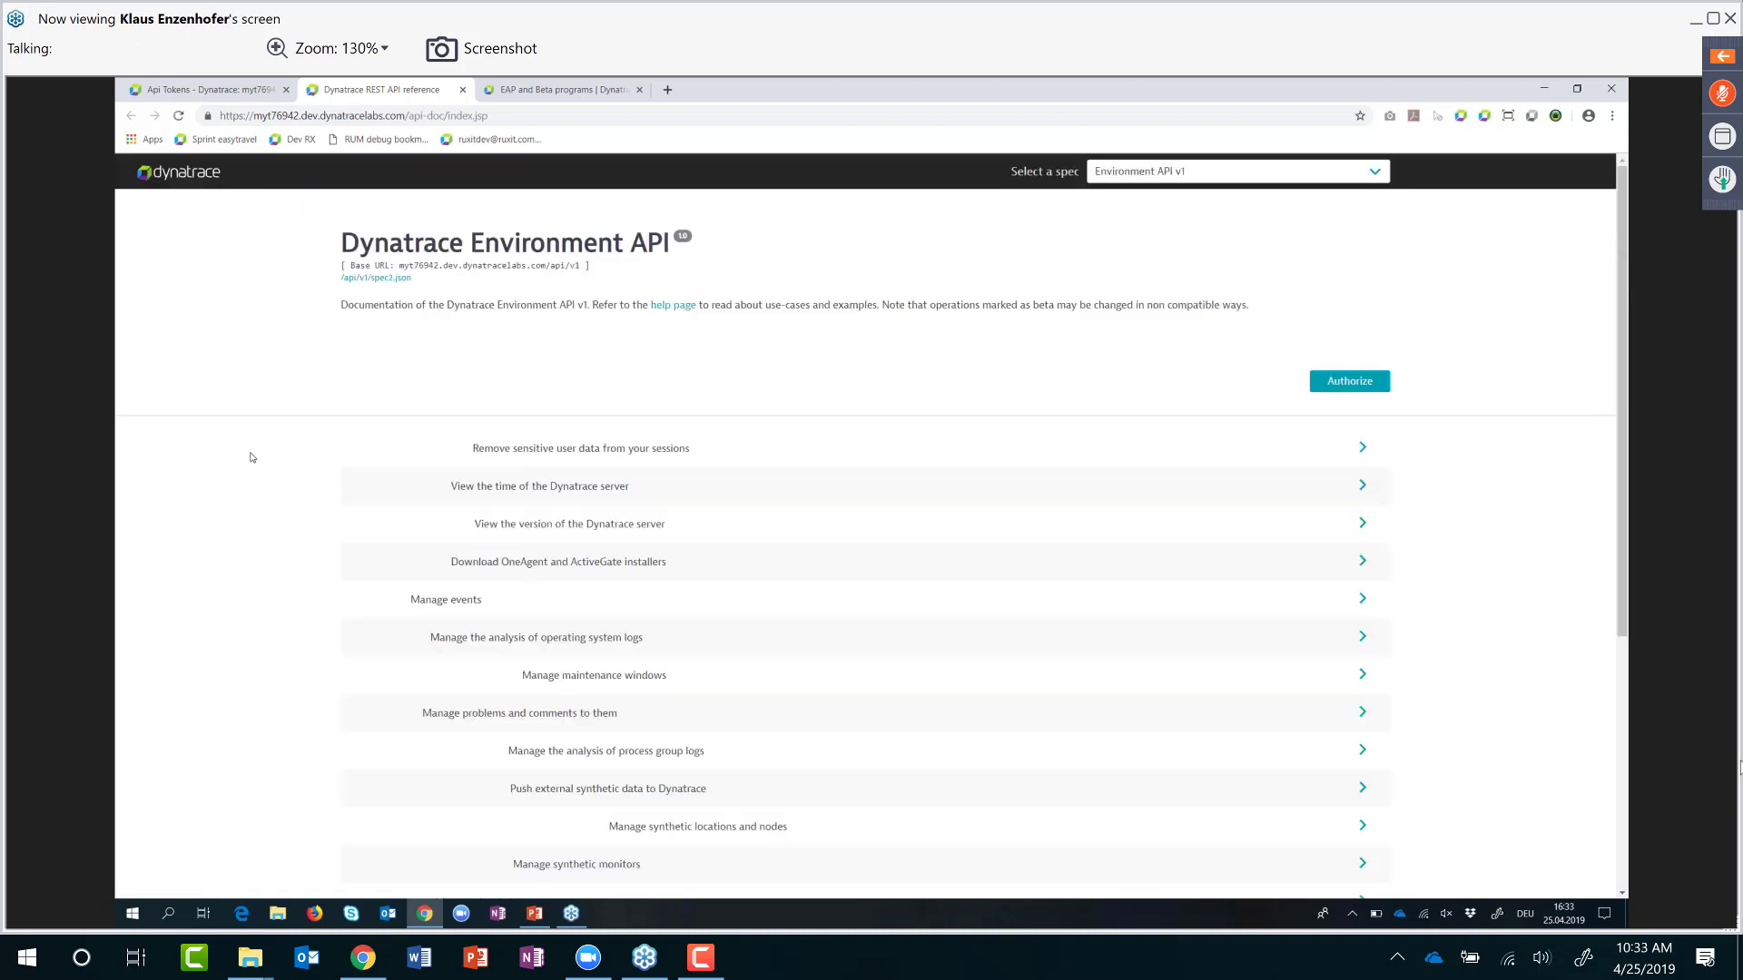
Step: Examine the parameters and example query of the User sessions endpoint GET /userSessionQueryLanguage/table
scroll(252, 457, down, 5)
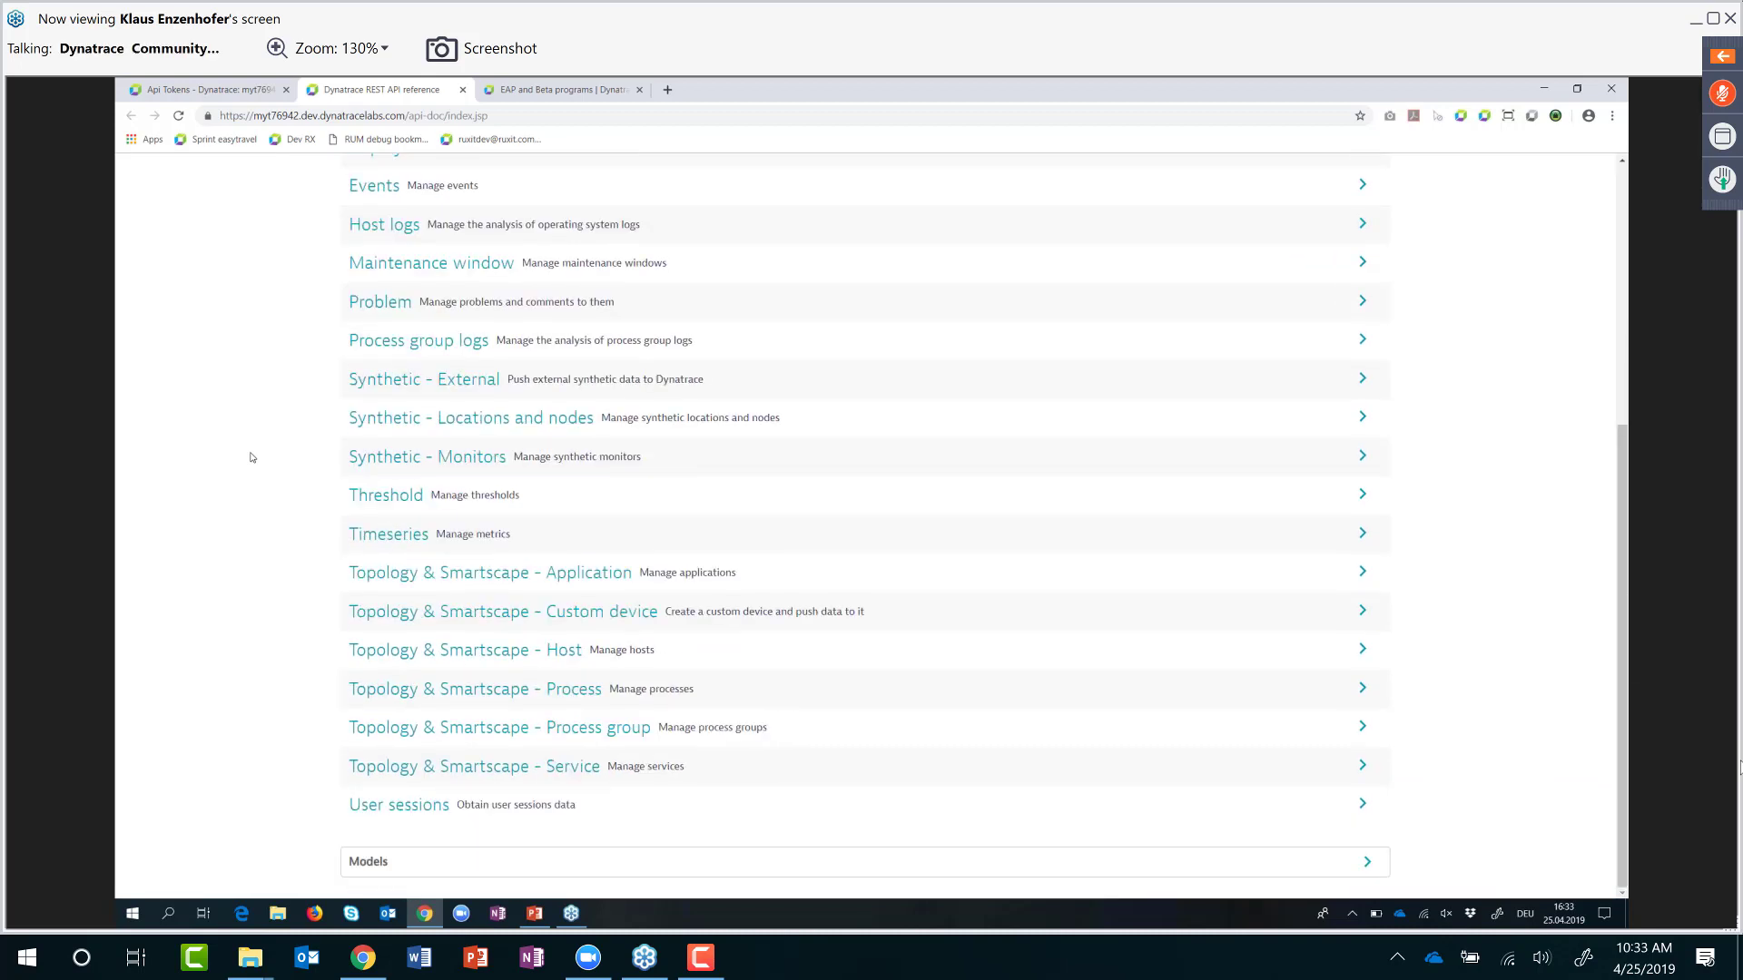
click(392, 815)
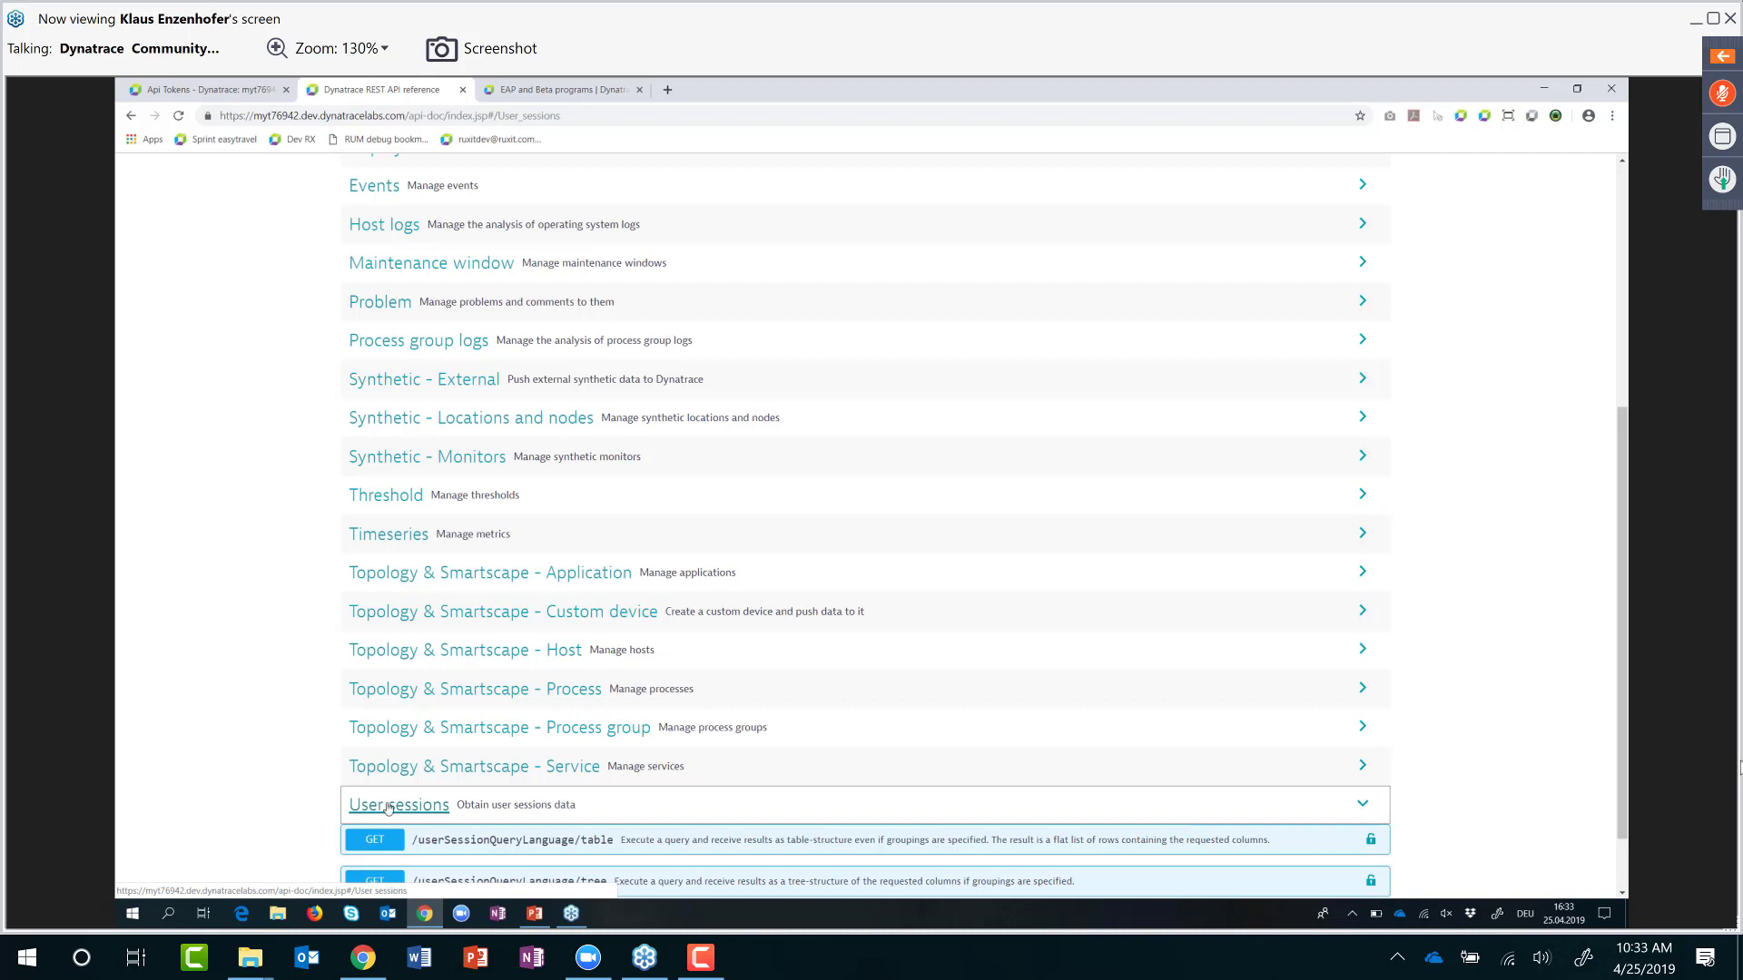
scroll(409, 789, down, 1)
click(470, 762)
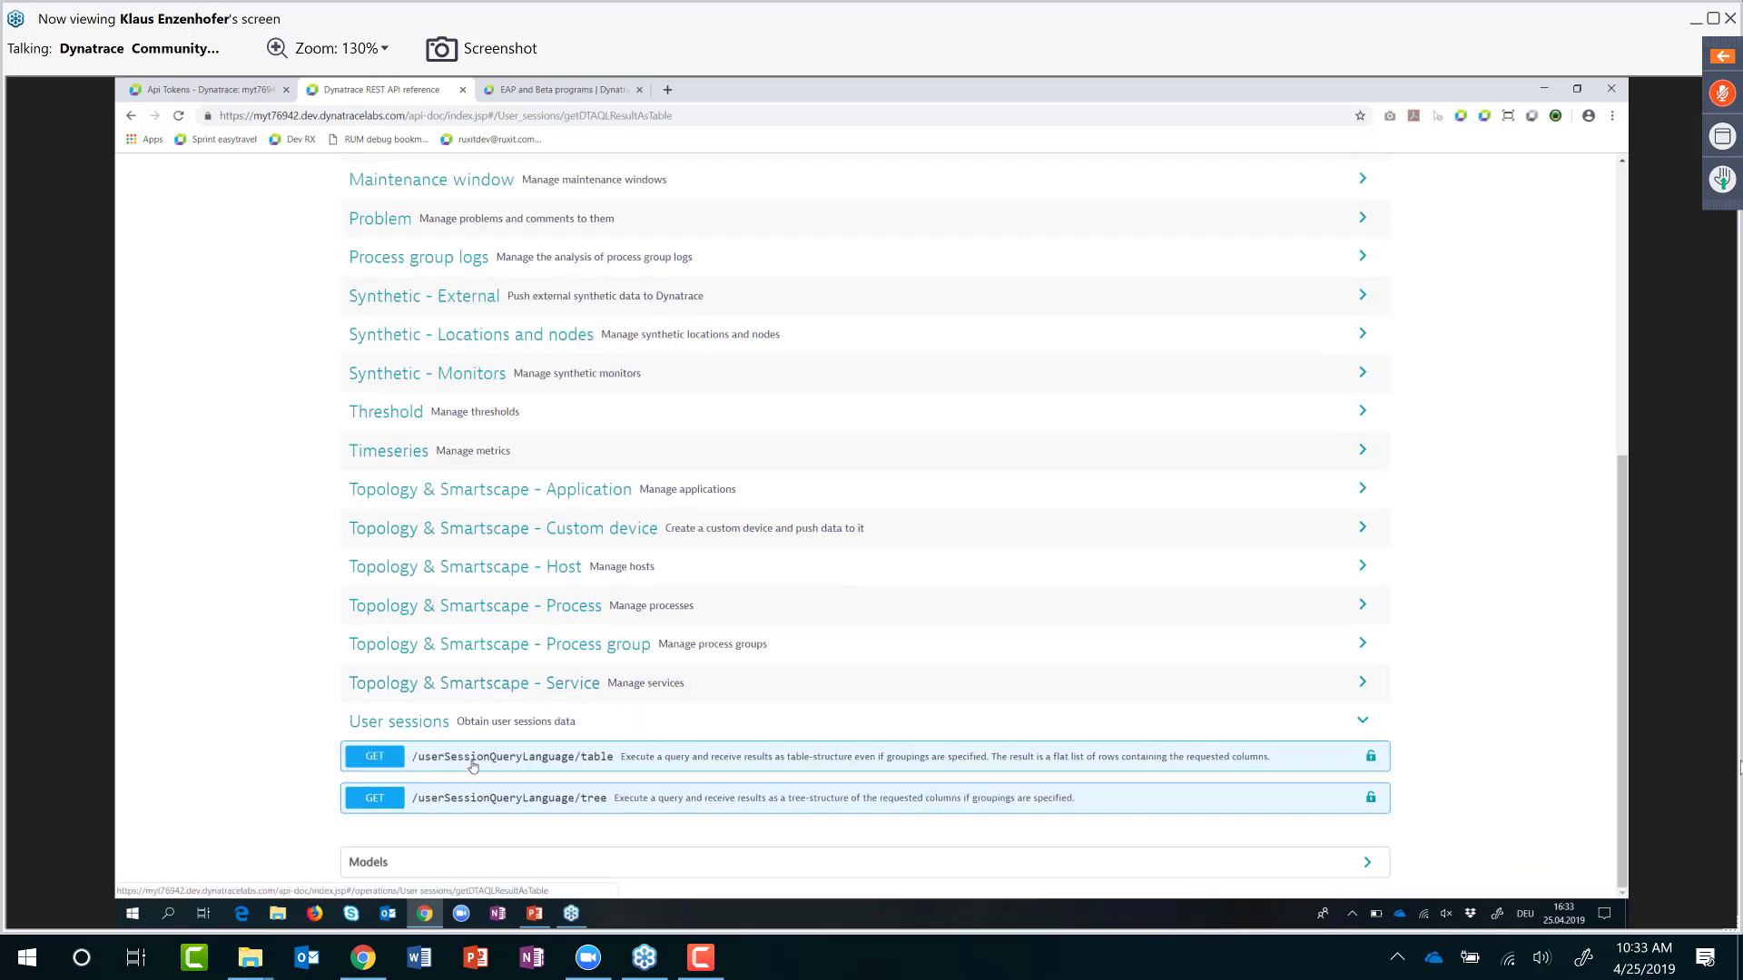
scroll(500, 518, down, 1)
scroll(498, 517, down, 2)
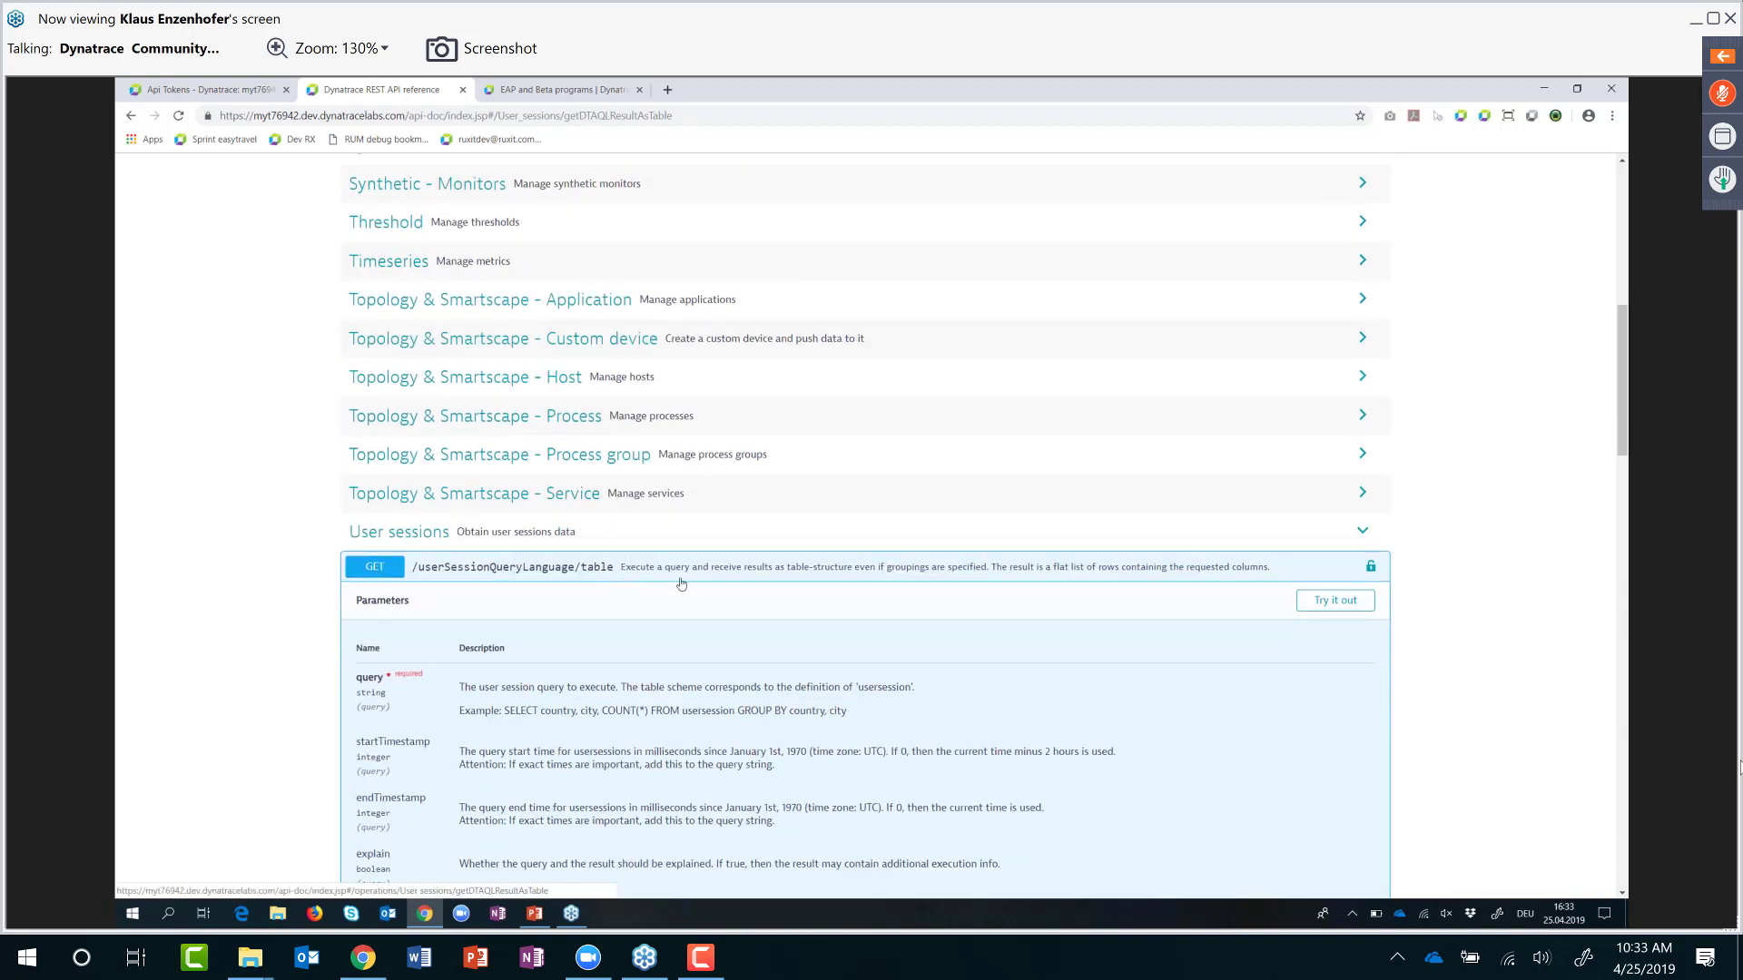
scroll(571, 673, down, 1)
scroll(571, 673, down, 3)
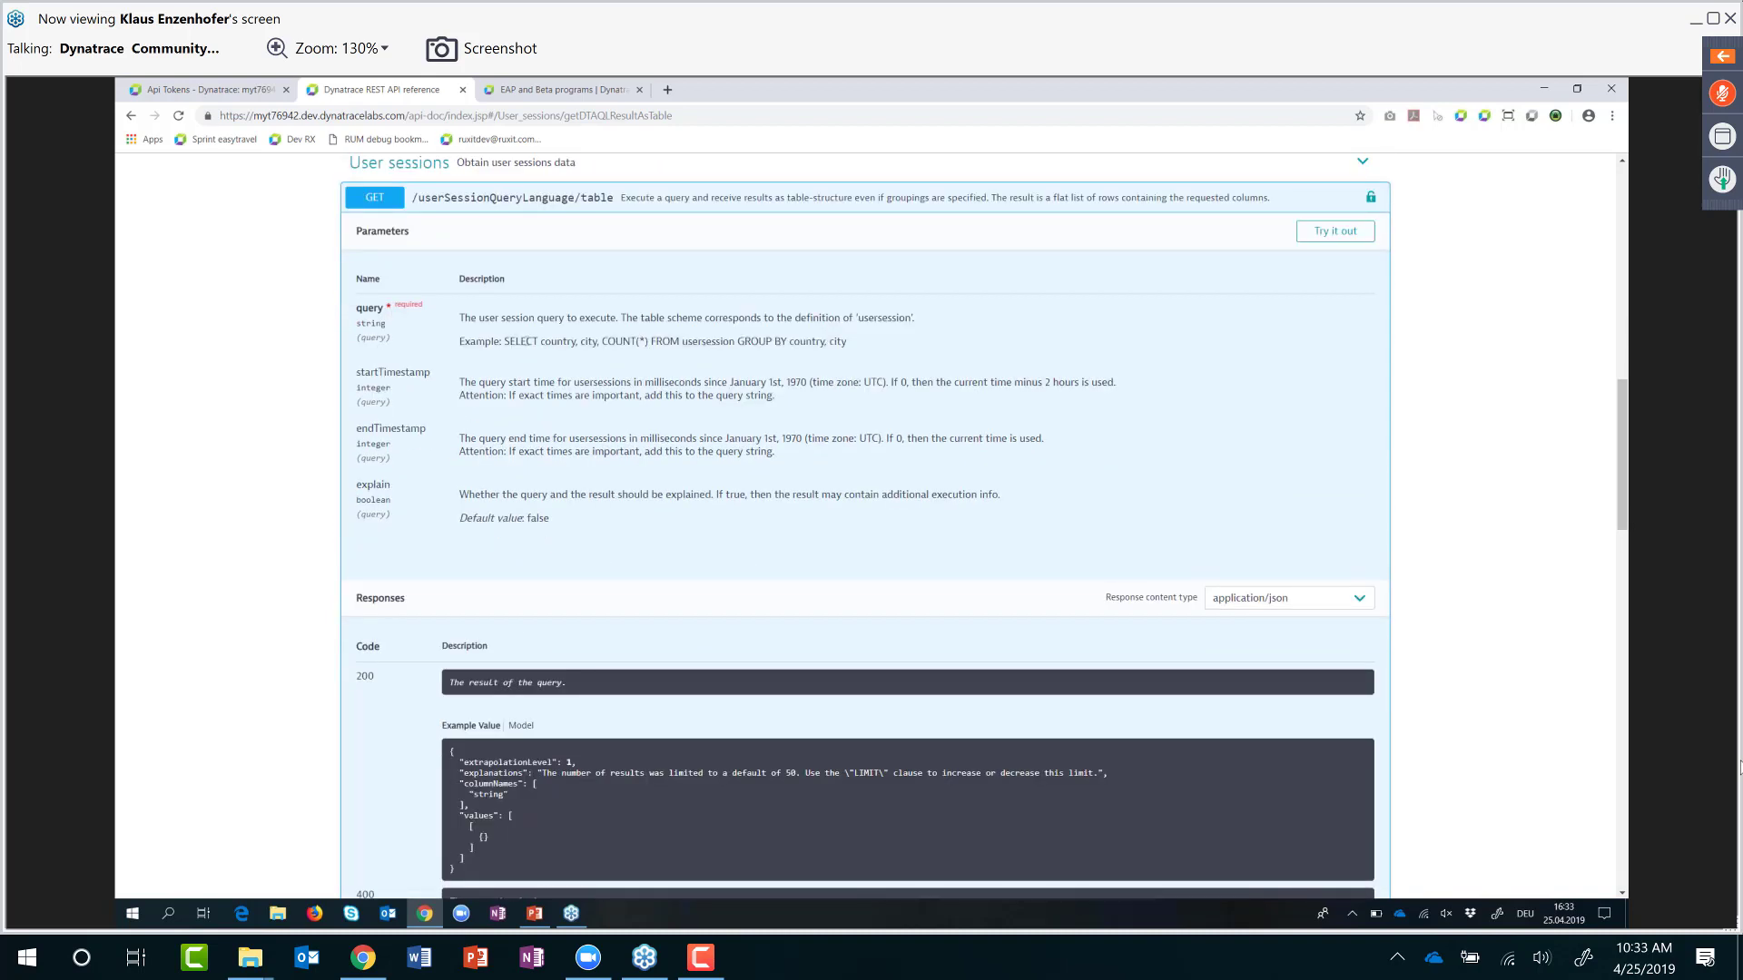
drag(509, 342, 846, 343)
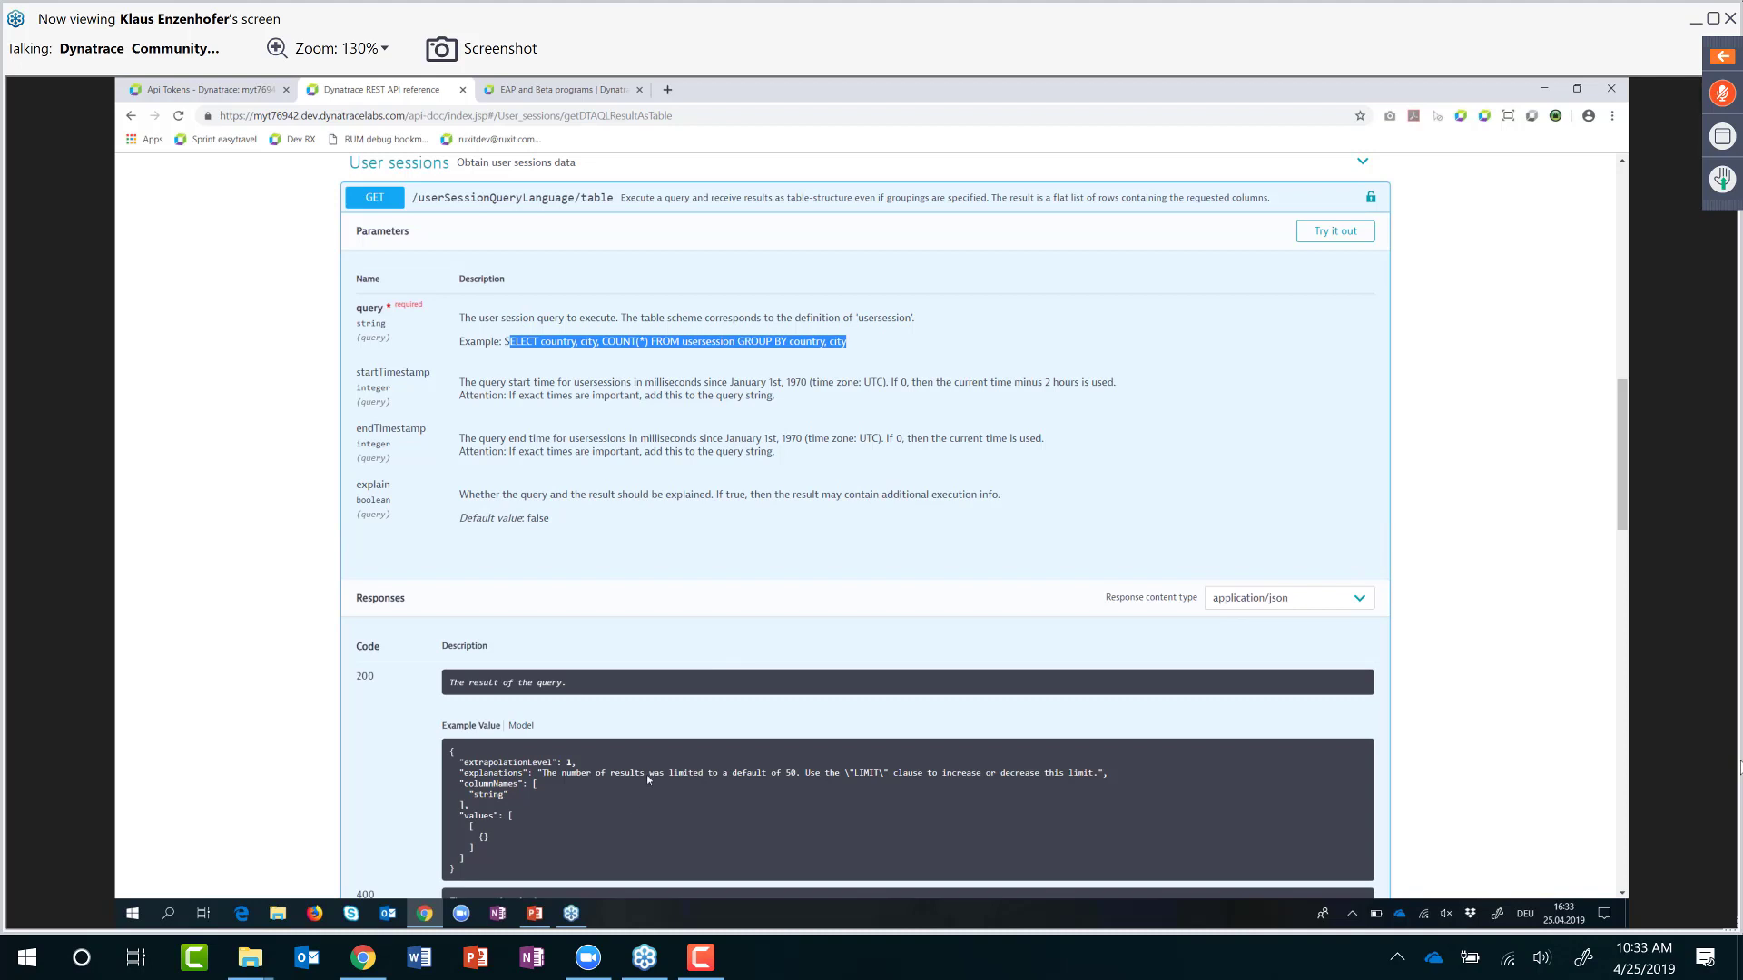
Step: Switch to PowerPoint and present the deck from the DEMO slide through to the Capturing an Adobe variable slide
click(543, 915)
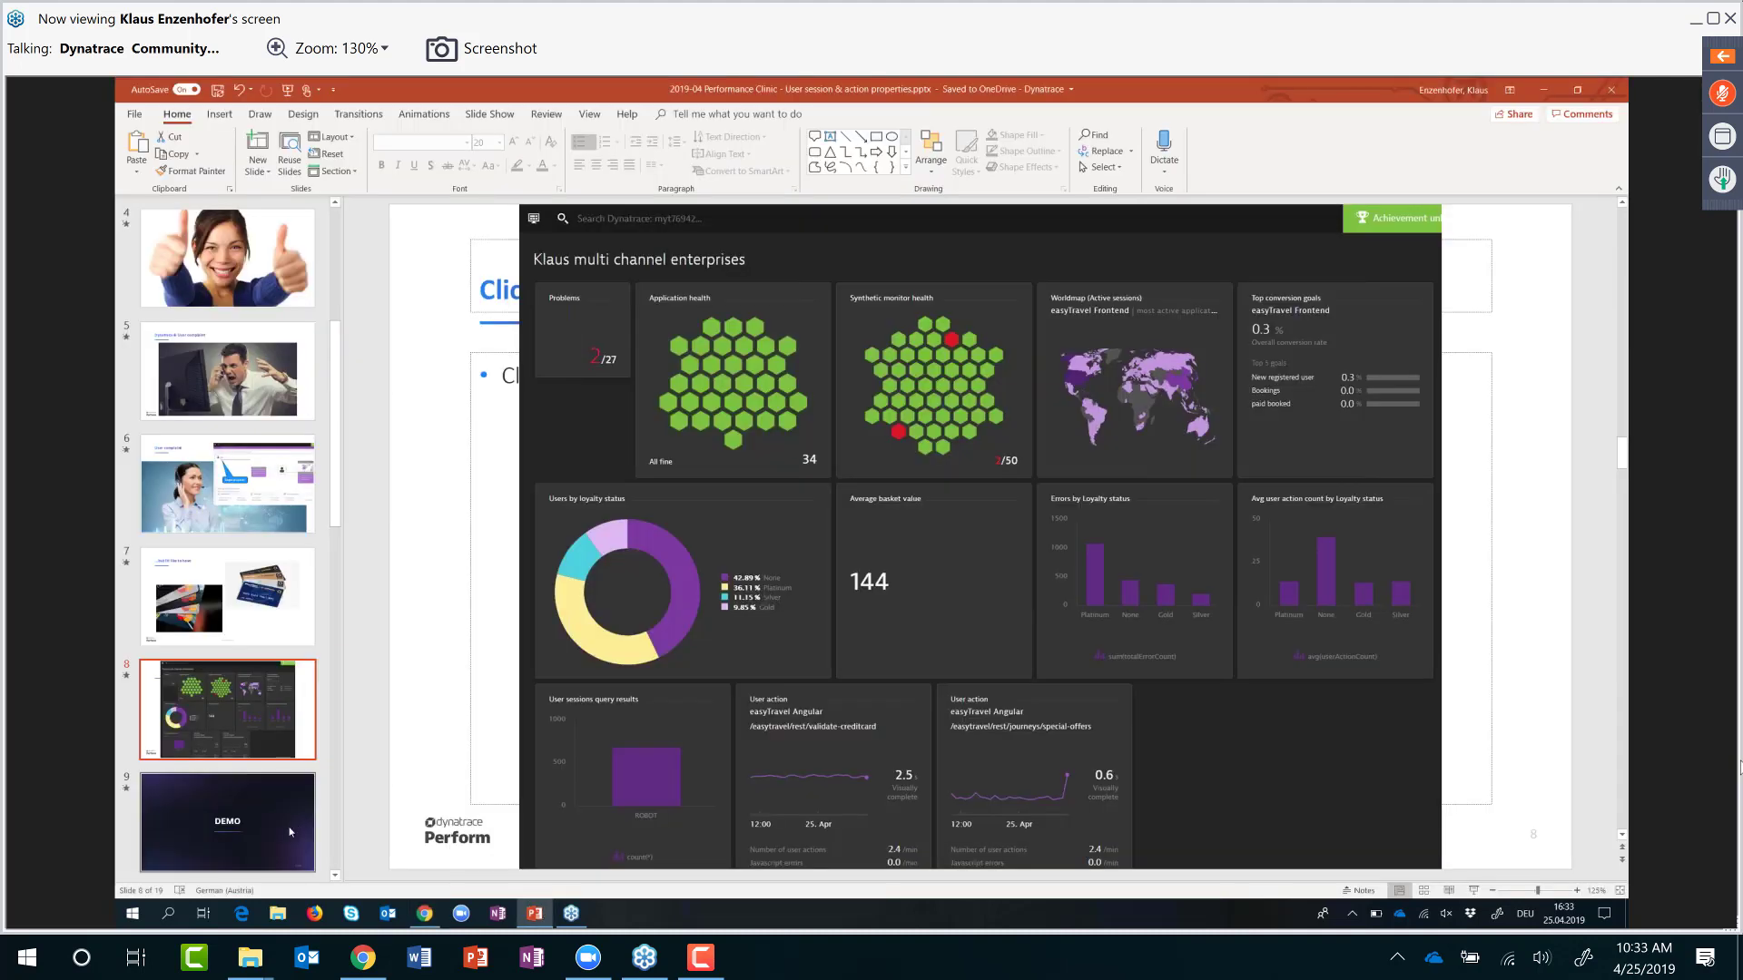
click(289, 832)
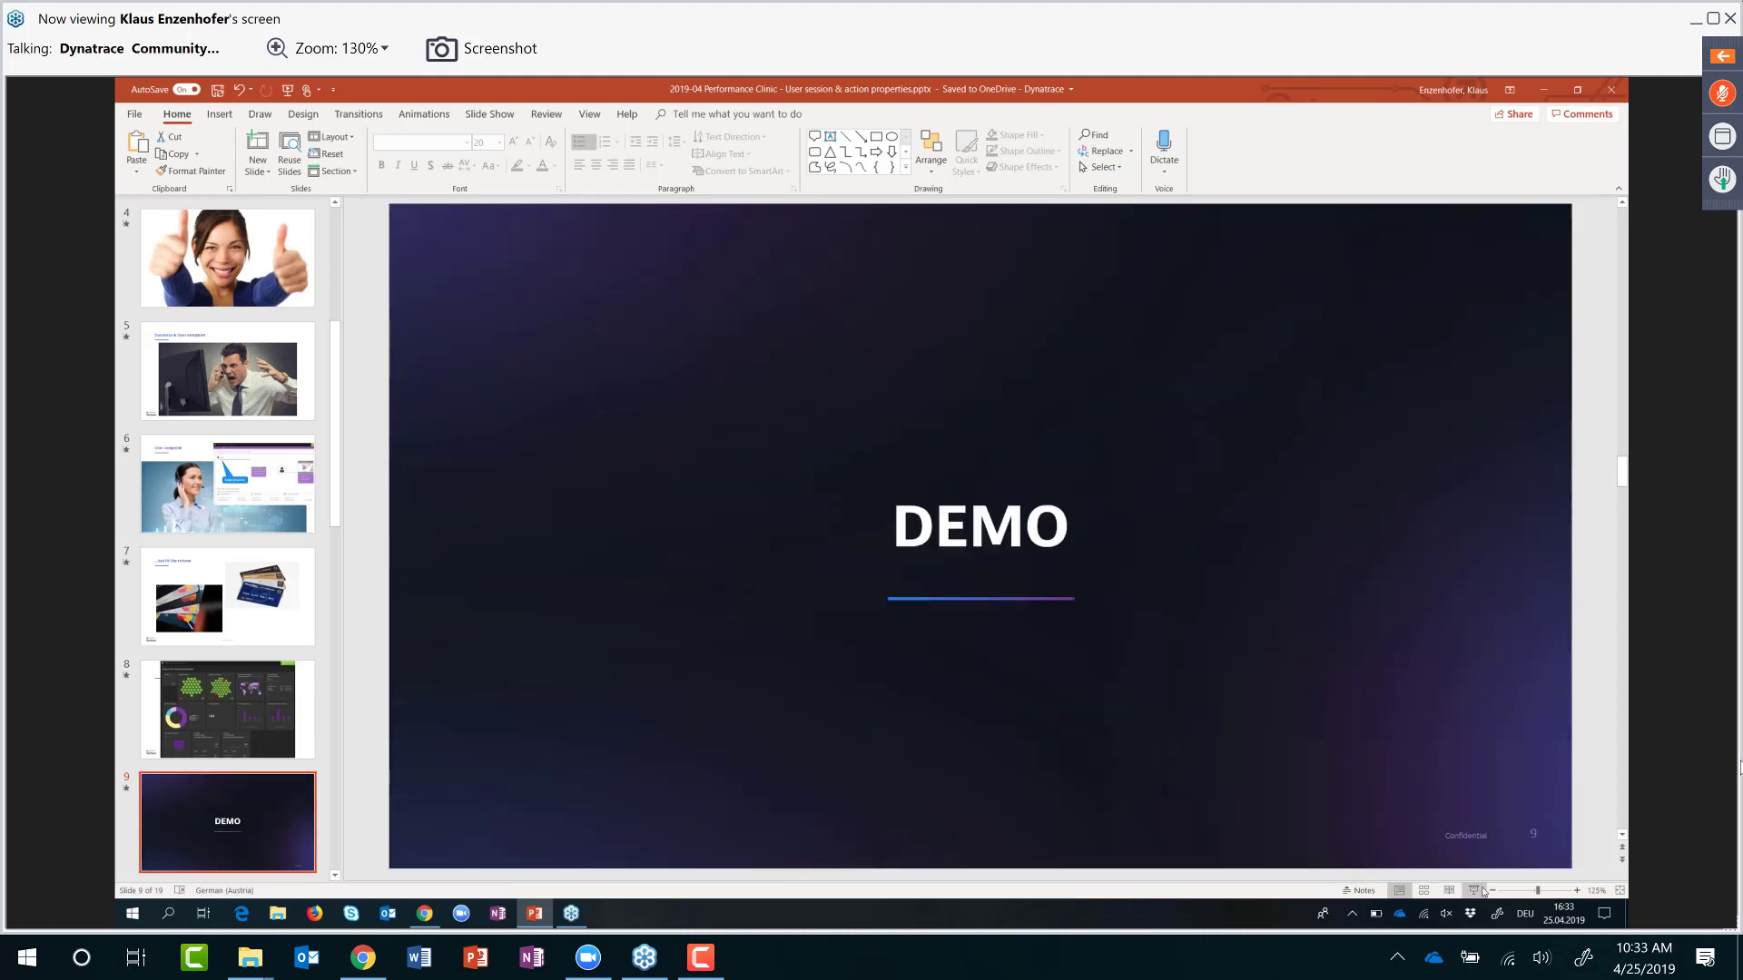
click(1473, 891)
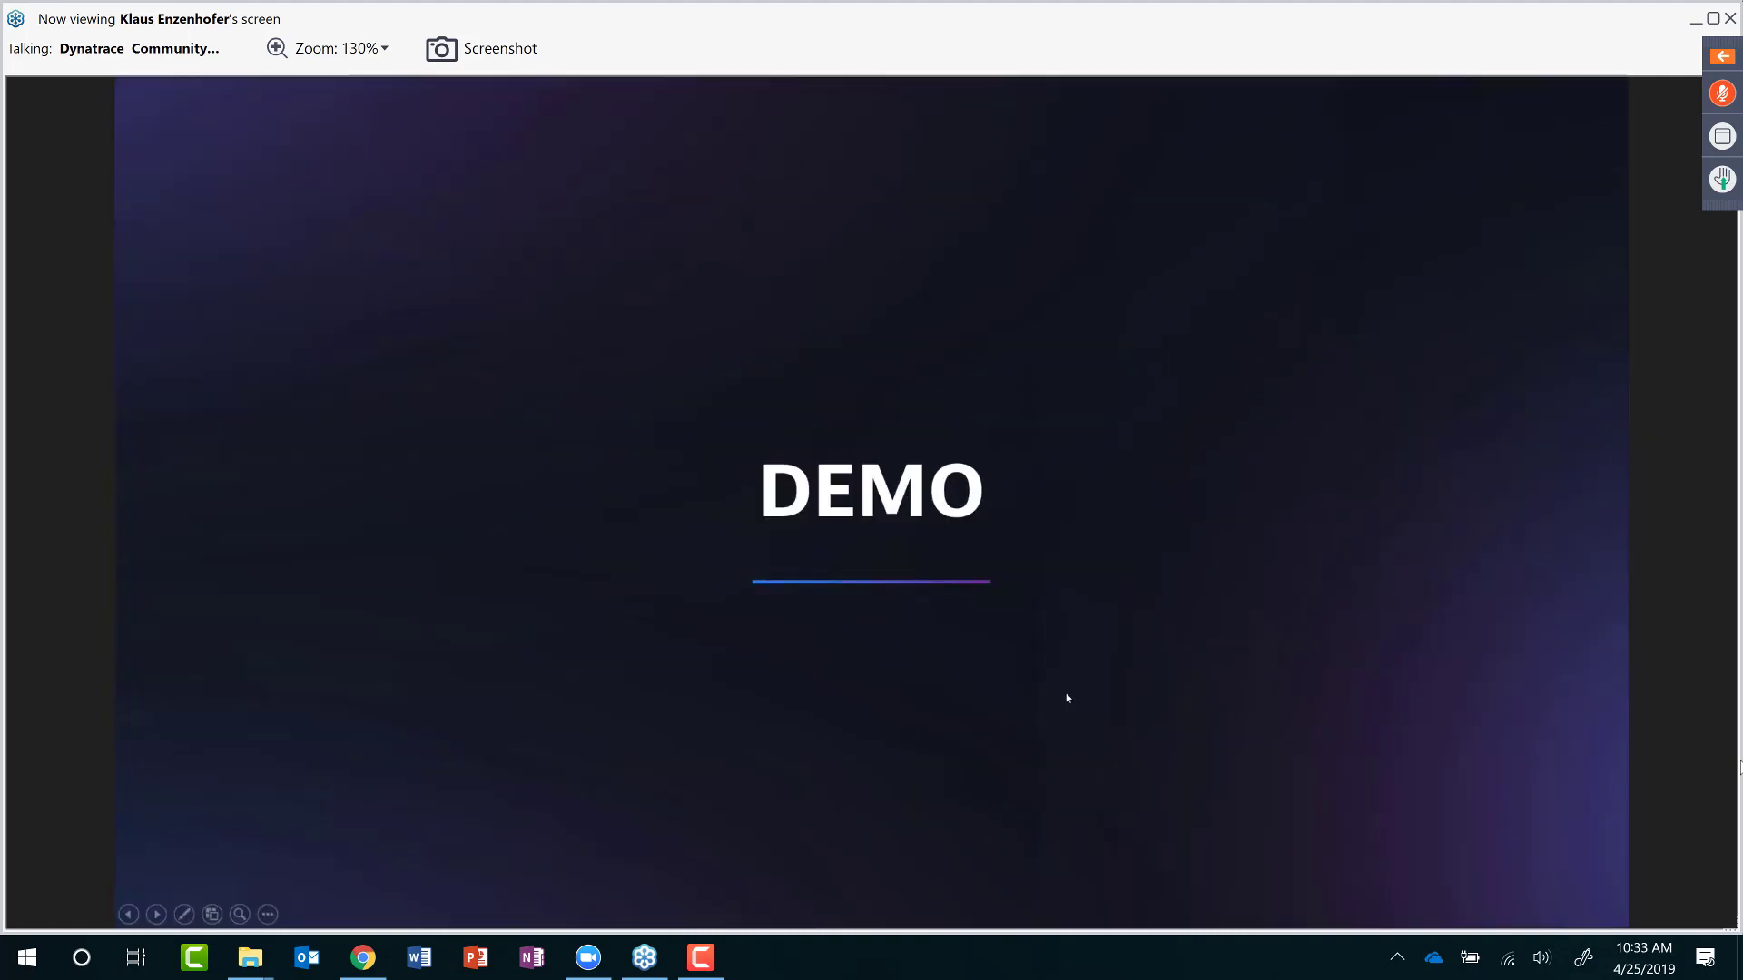
click(1066, 694)
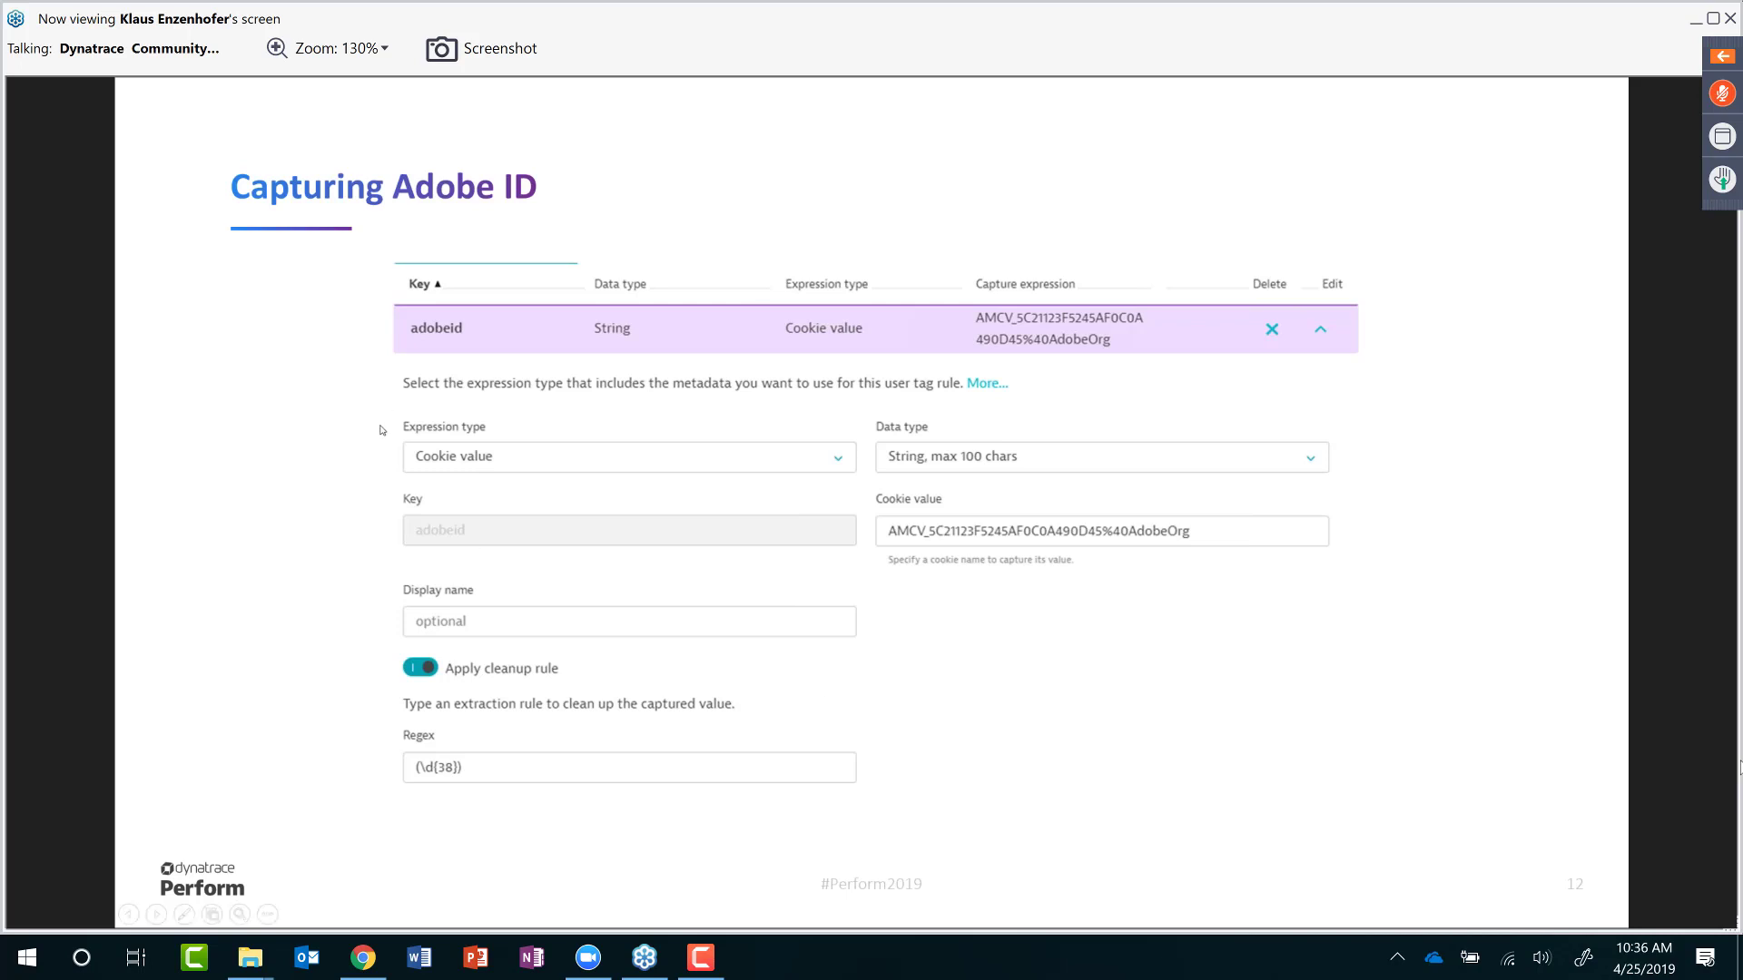
click(510, 390)
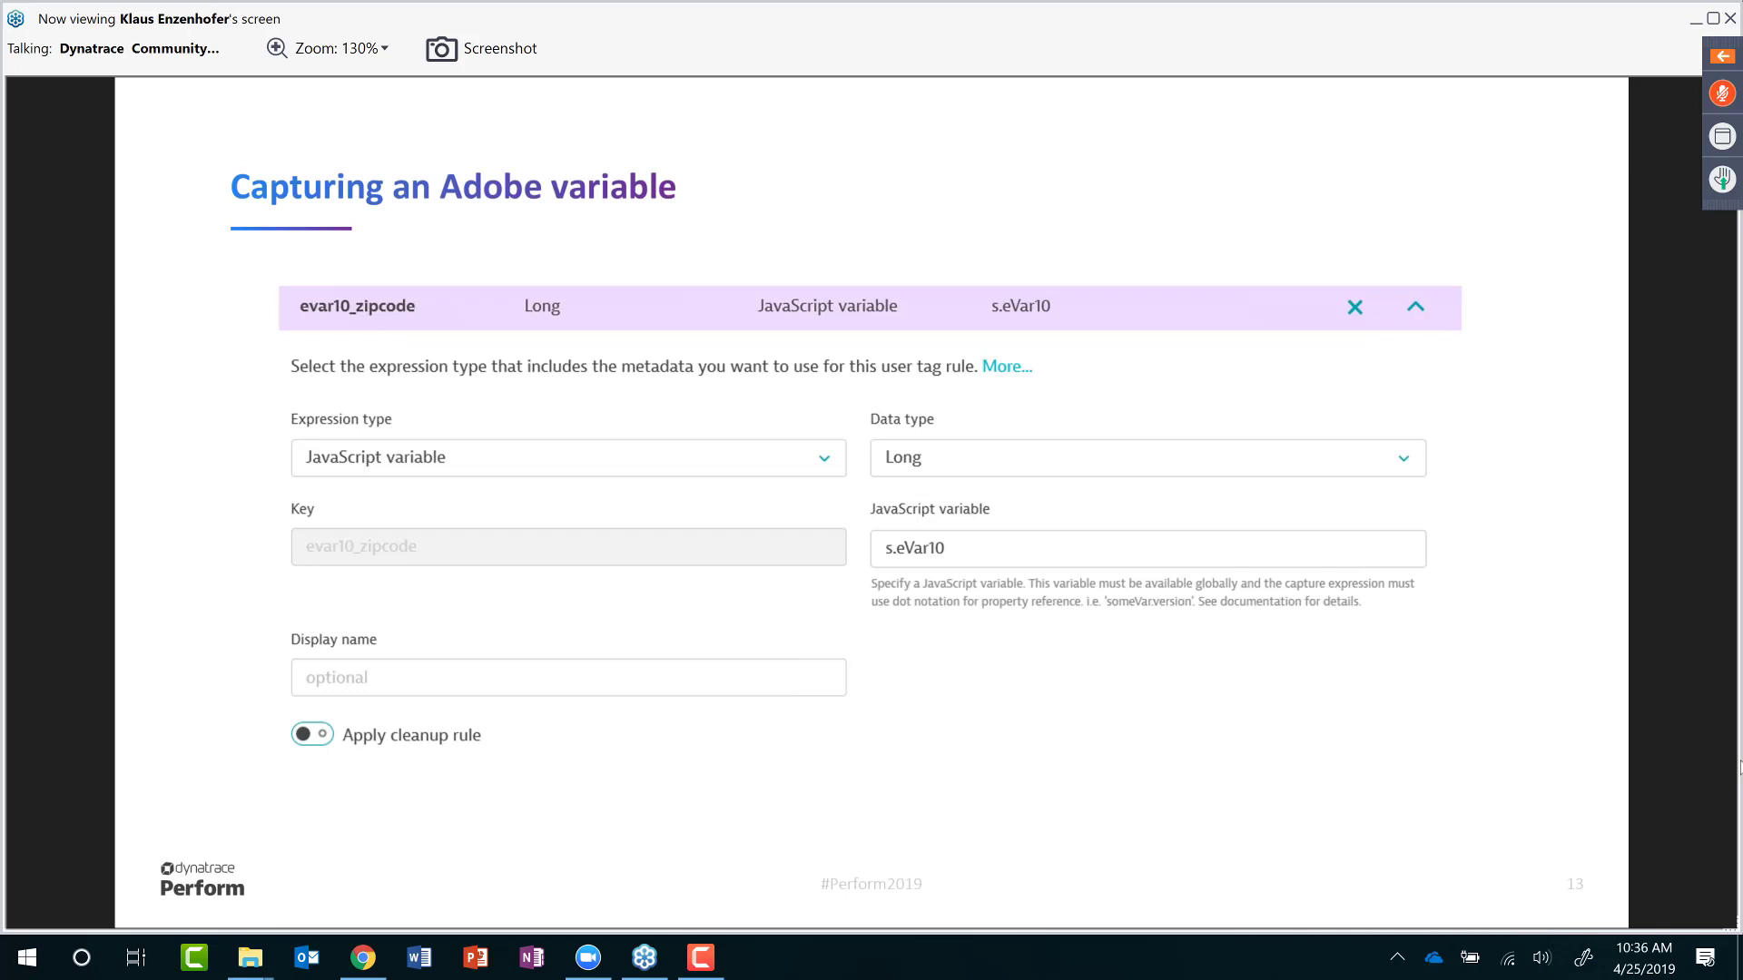